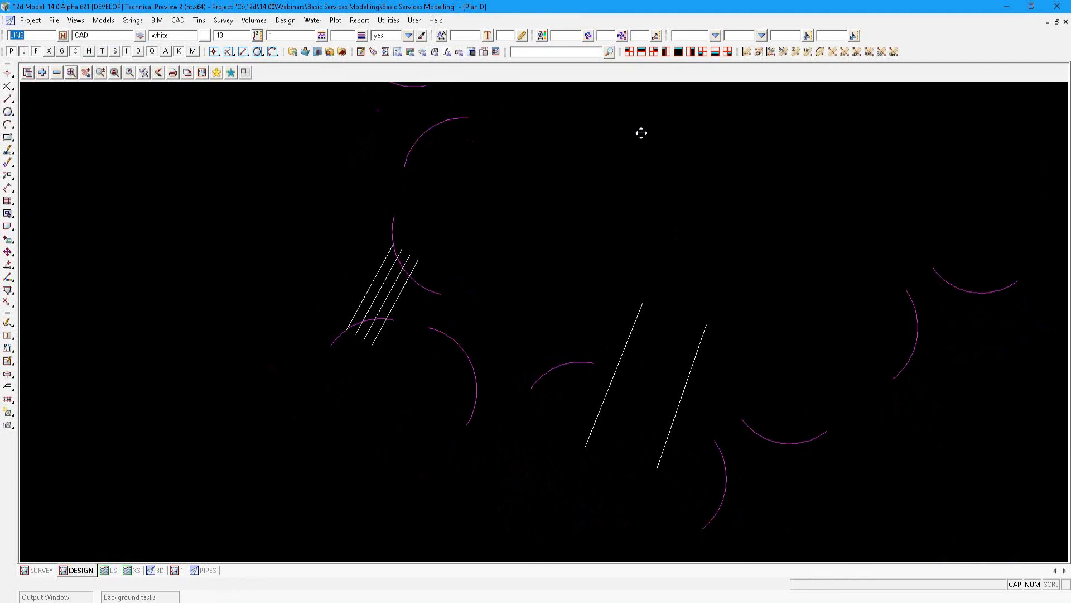
Step: Redock the Pipe ControlBar with the other toolbars and check its entry in the toolbar customisation list
left_click_drag(641, 133, 643, 140)
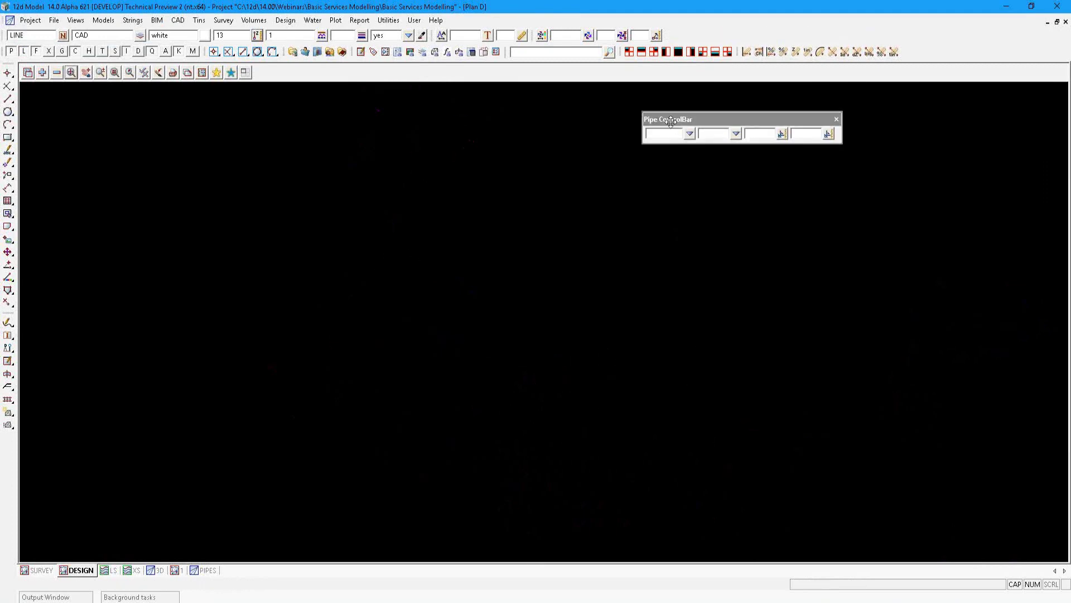
double_click(671, 120)
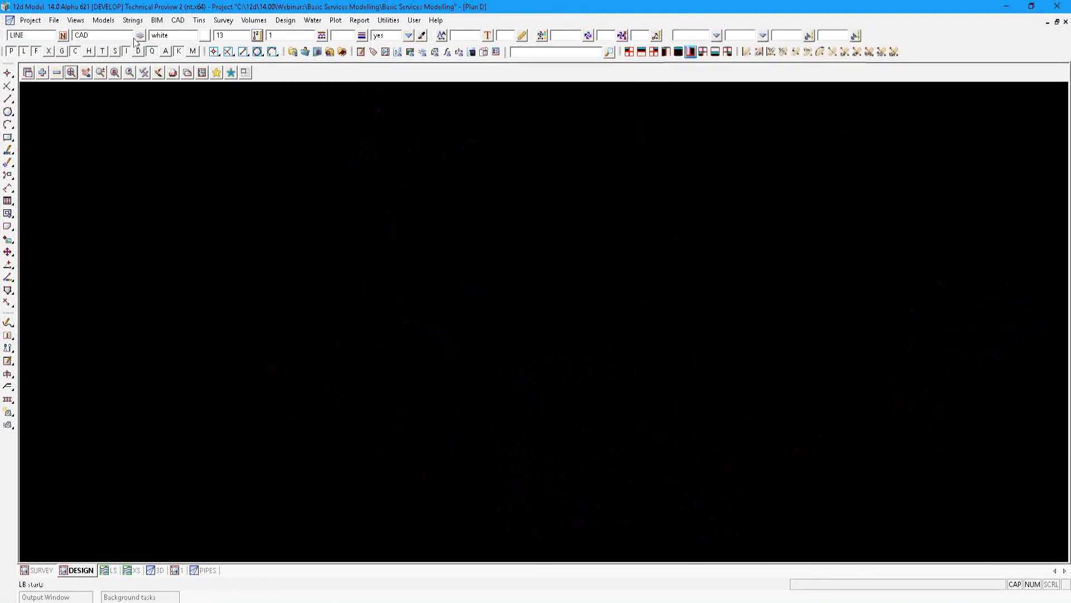
left_click(82, 21)
left_click(180, 125)
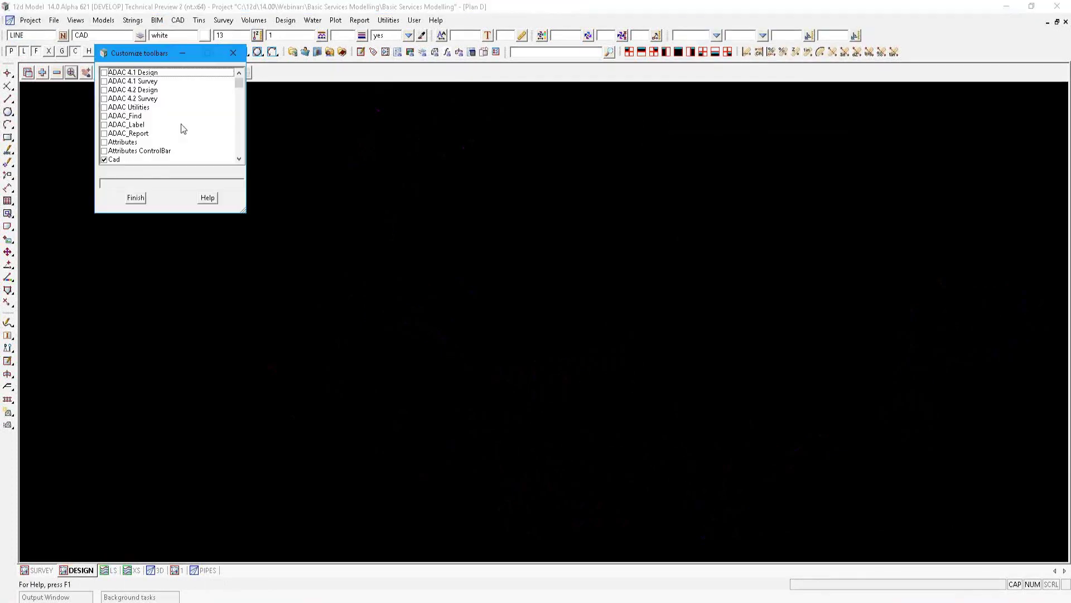
key("p")
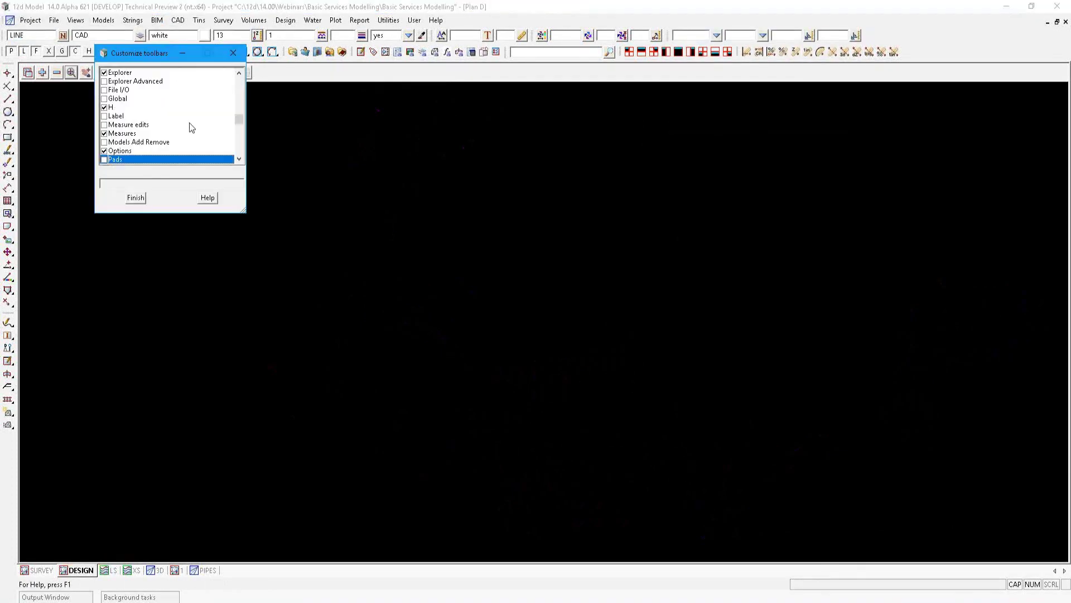
scroll(192, 128, "down", 1)
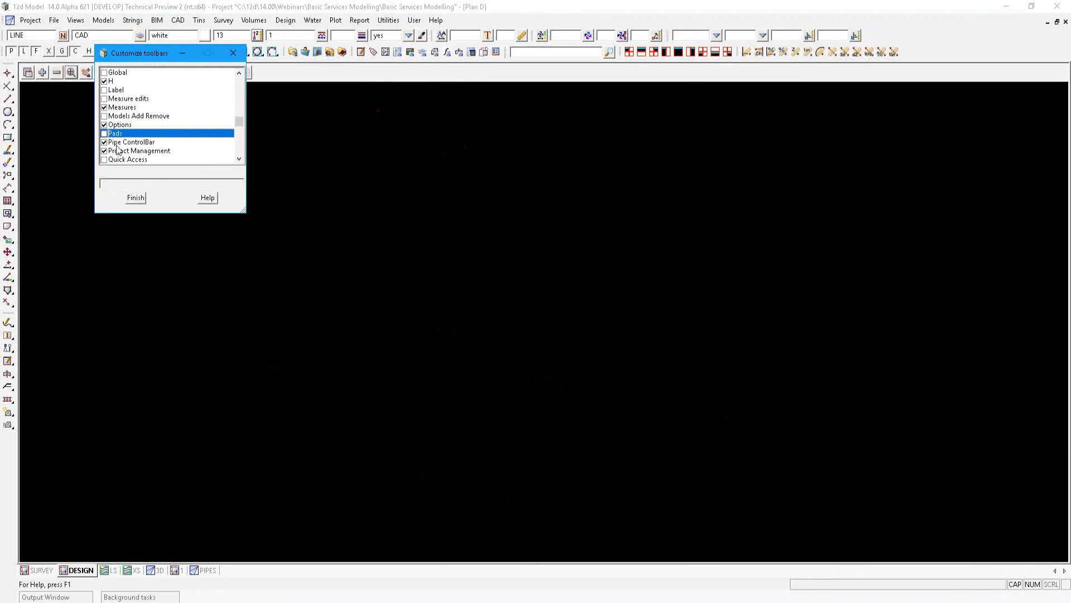
left_click(136, 198)
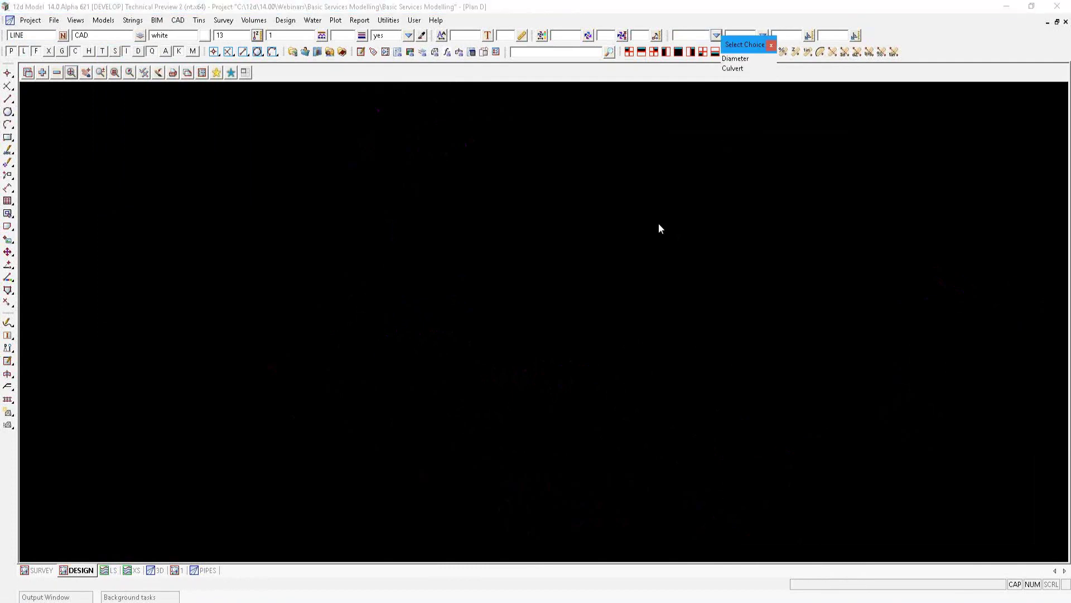
Step: Set the Pipe ControlBar to Diameter with Invert justification and a diameter of 0.525
left_click(736, 59)
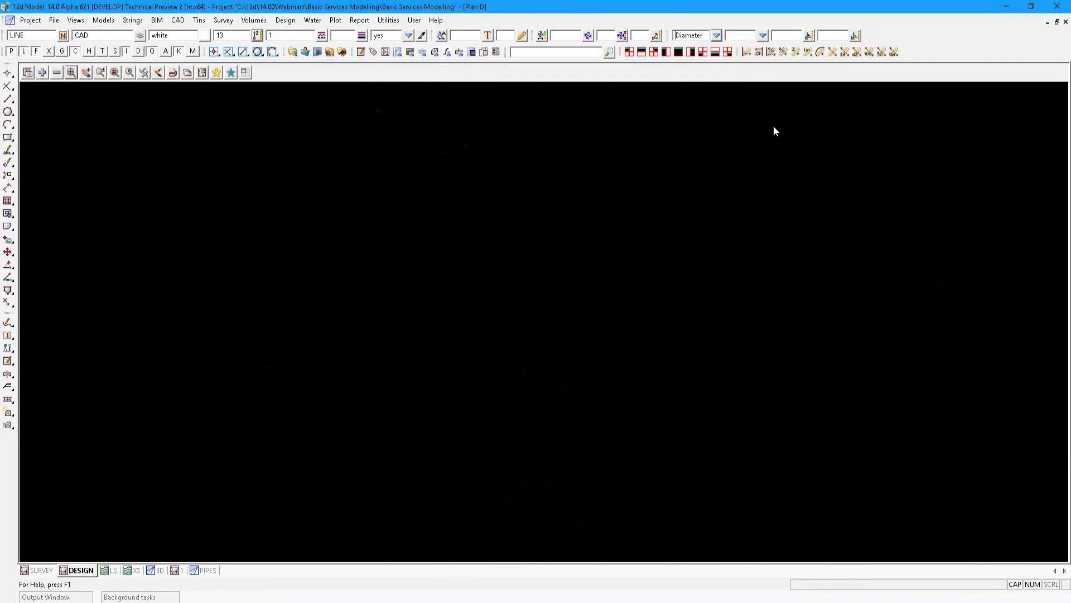
left_click(762, 35)
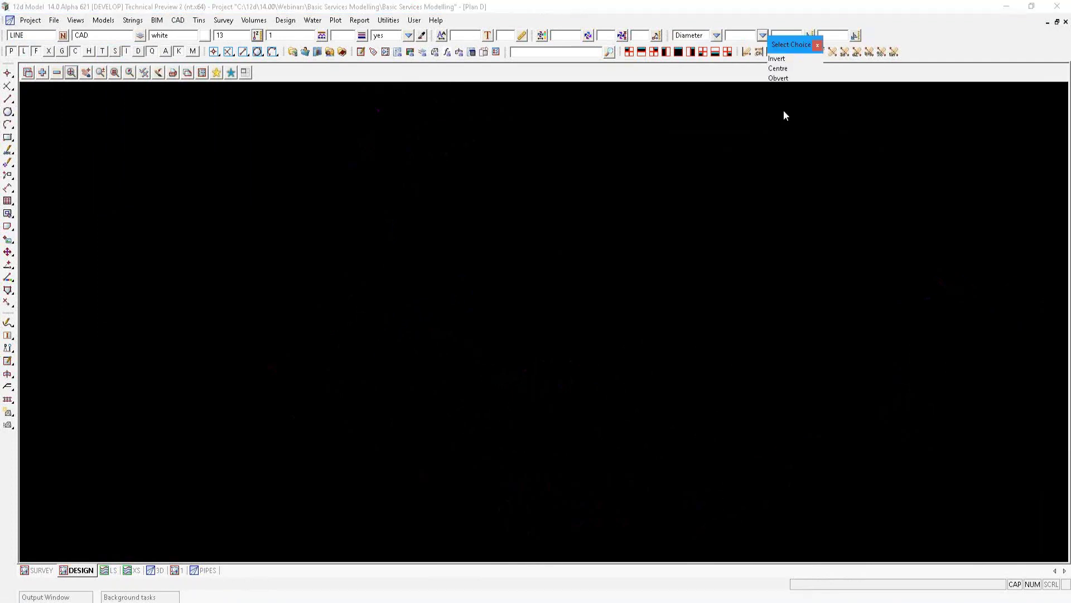
key("Return")
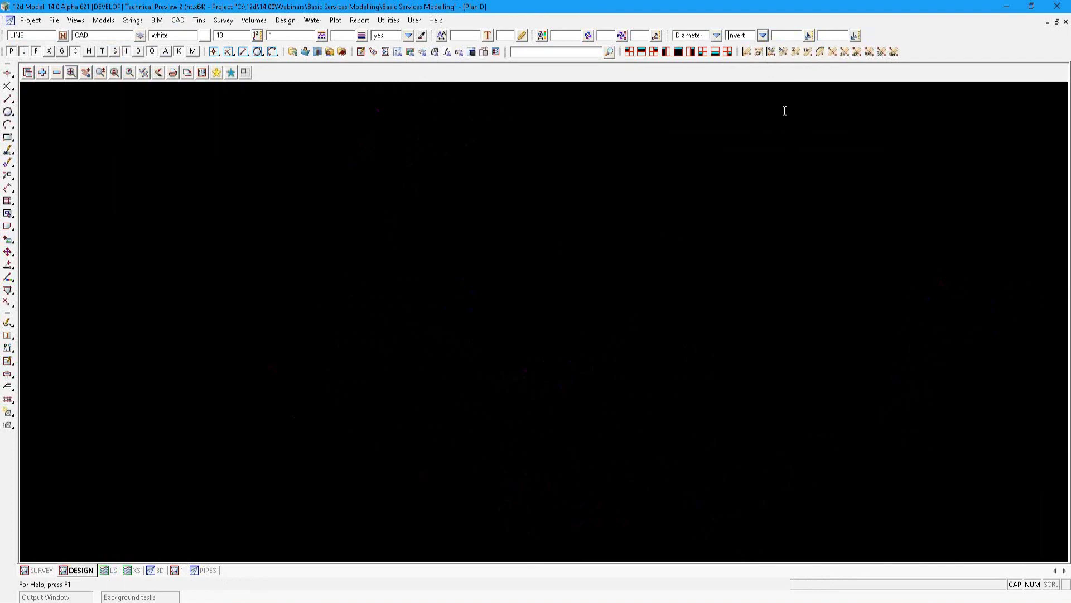
left_click(794, 37)
type("0.525")
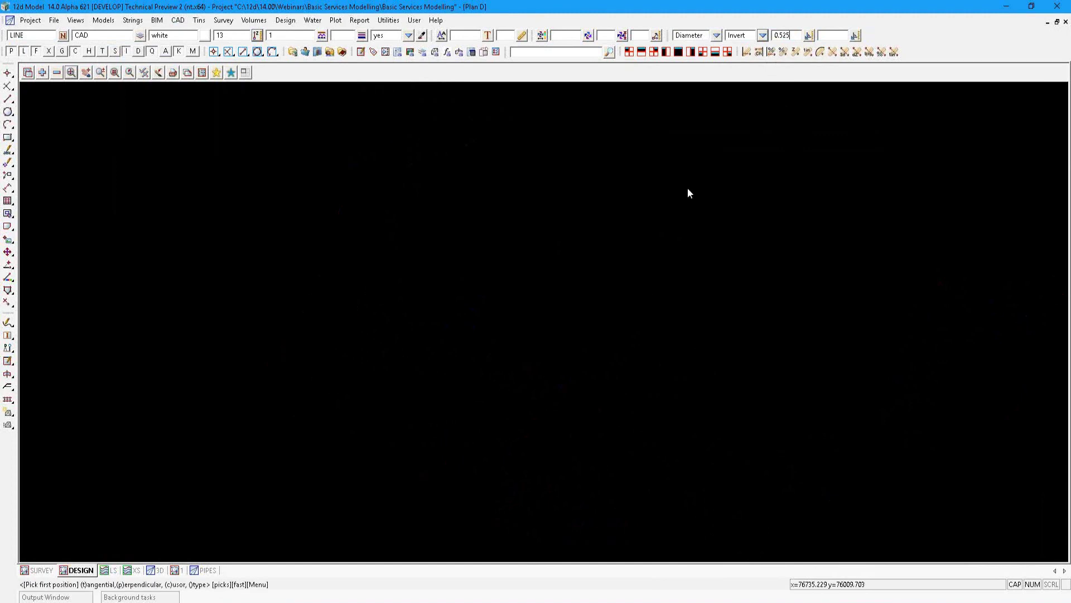
Step: Draw a two-point pipe line about 26.8 long between the two lower magenta arcs beside the long white lines
left_click(8, 99)
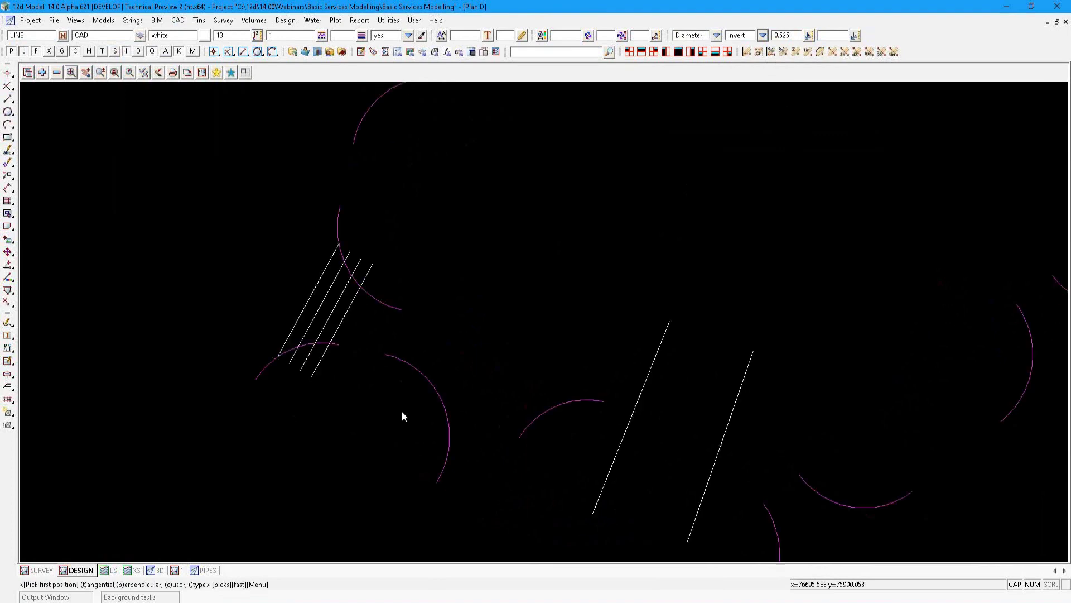
left_click(403, 416)
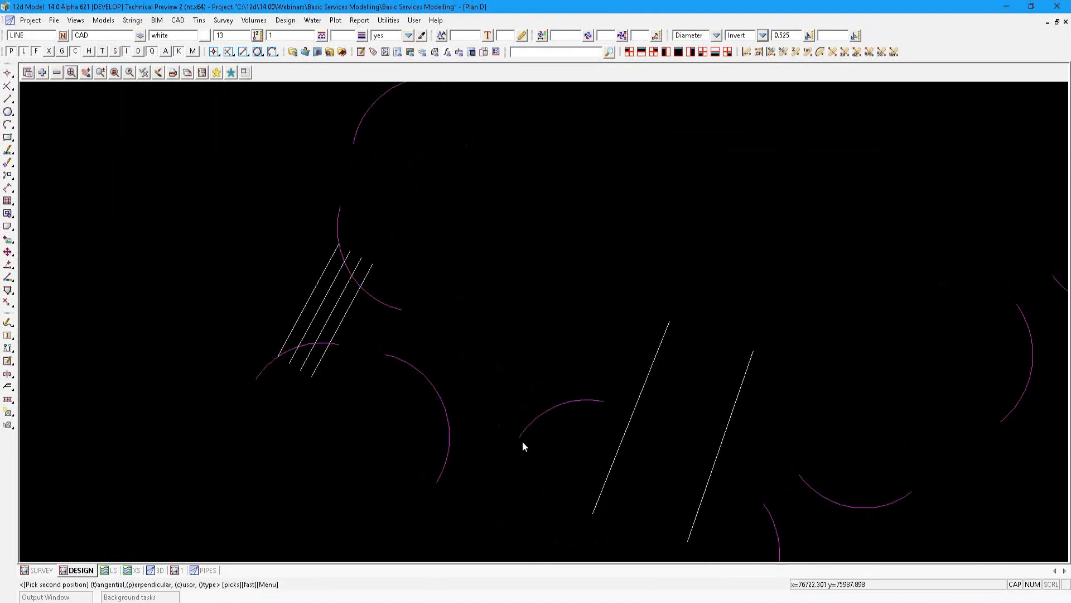
left_click(523, 441)
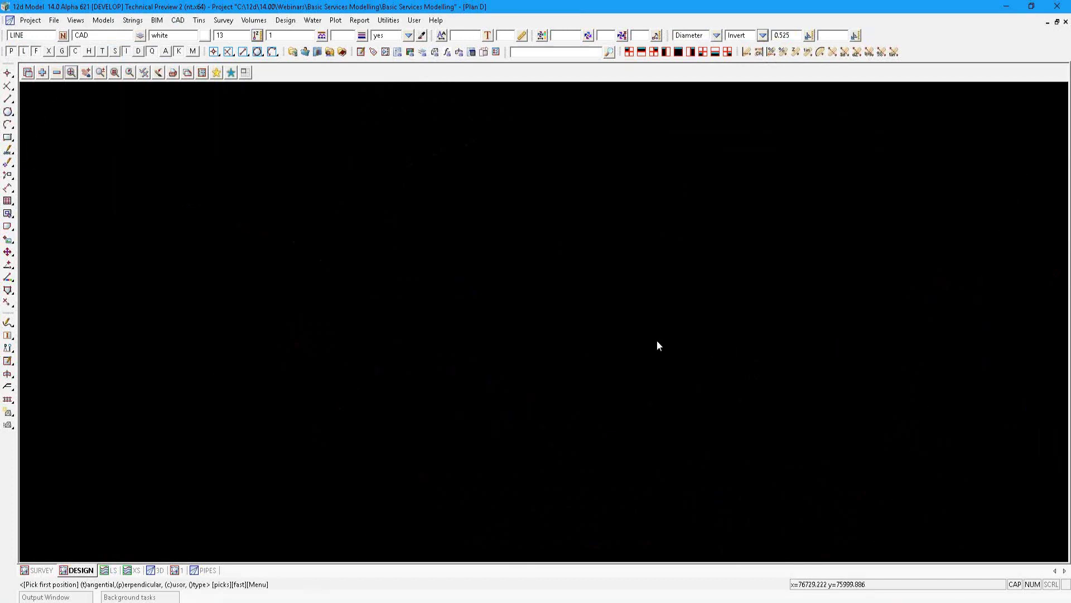
Step: Inquire on the newly drawn pipe string to examine its diameter and justification
key("F2")
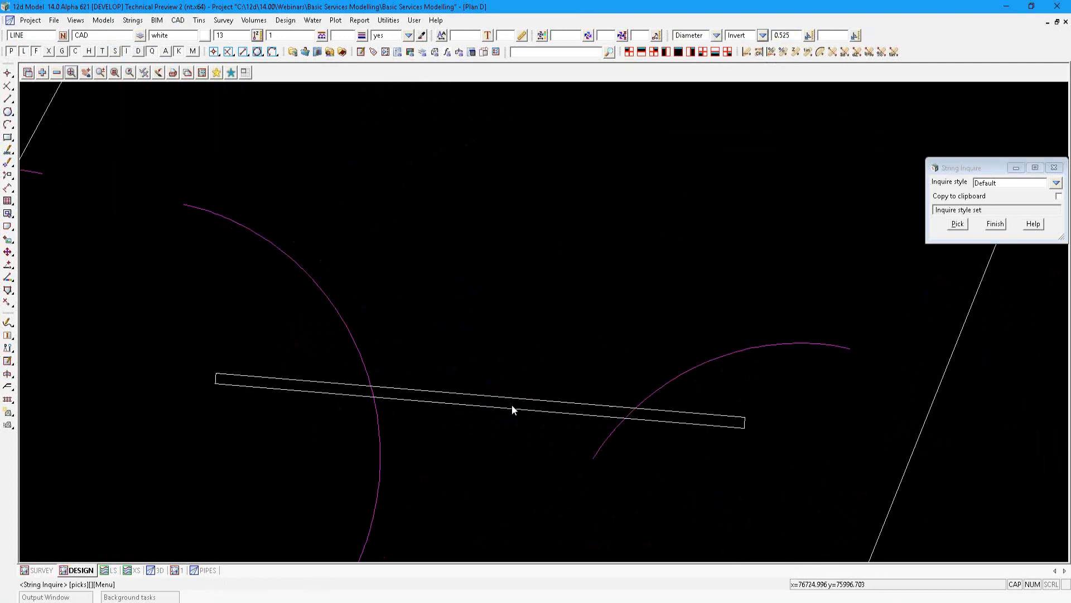
left_click(513, 407)
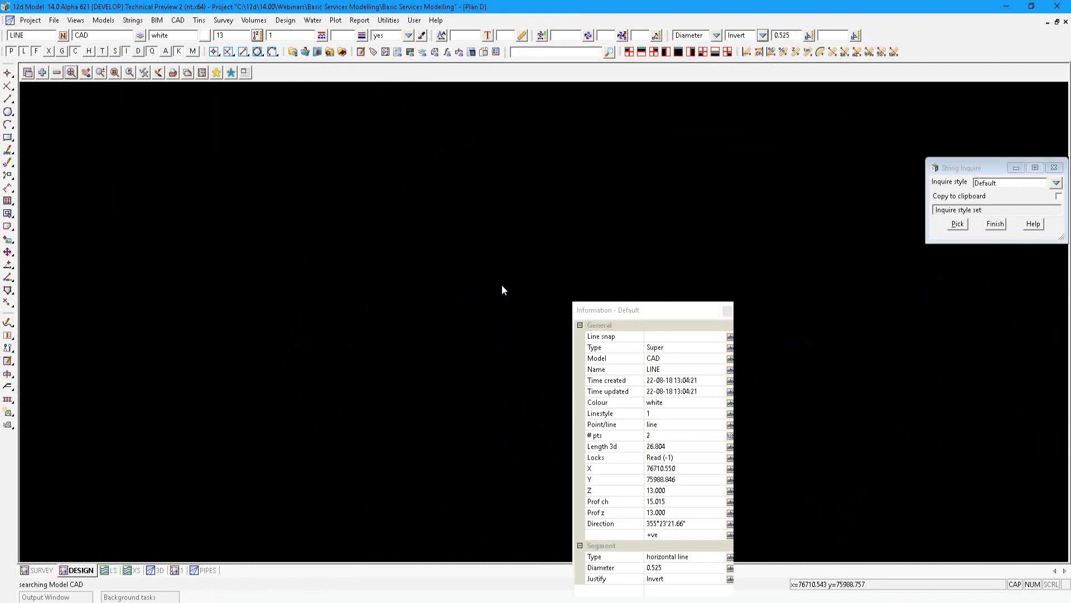
left_click(979, 167)
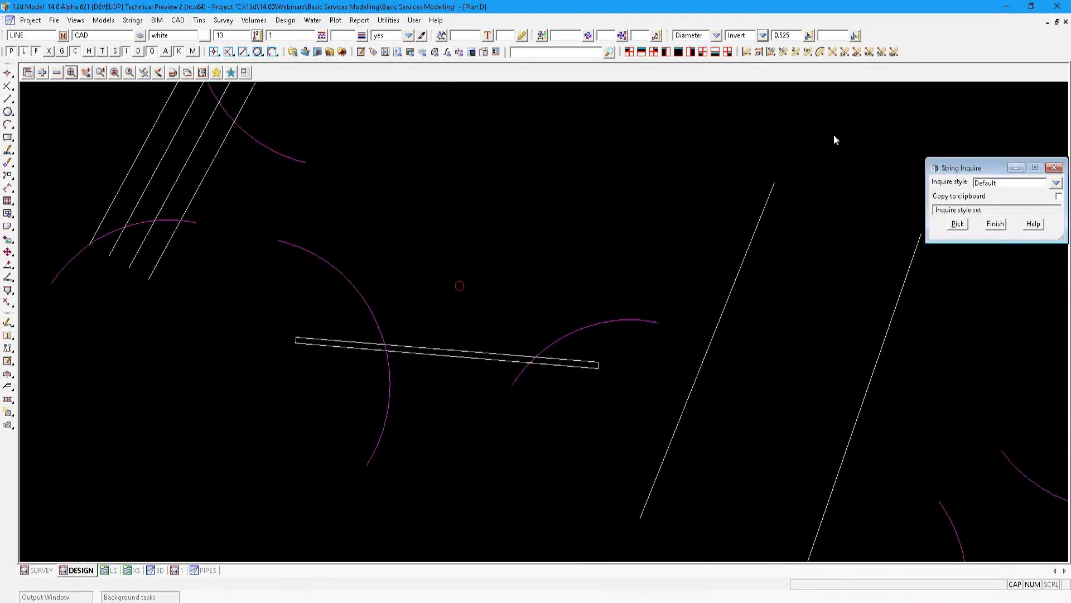
left_click_drag(834, 135, 698, 347)
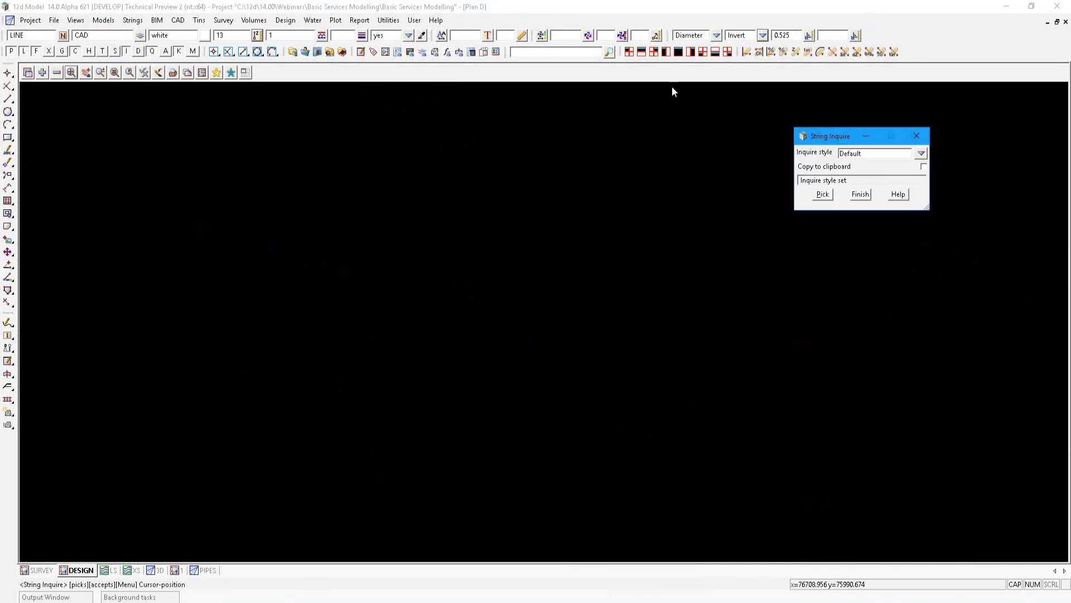
scroll(763, 245, "down", 3)
scroll(749, 223, "up", 2)
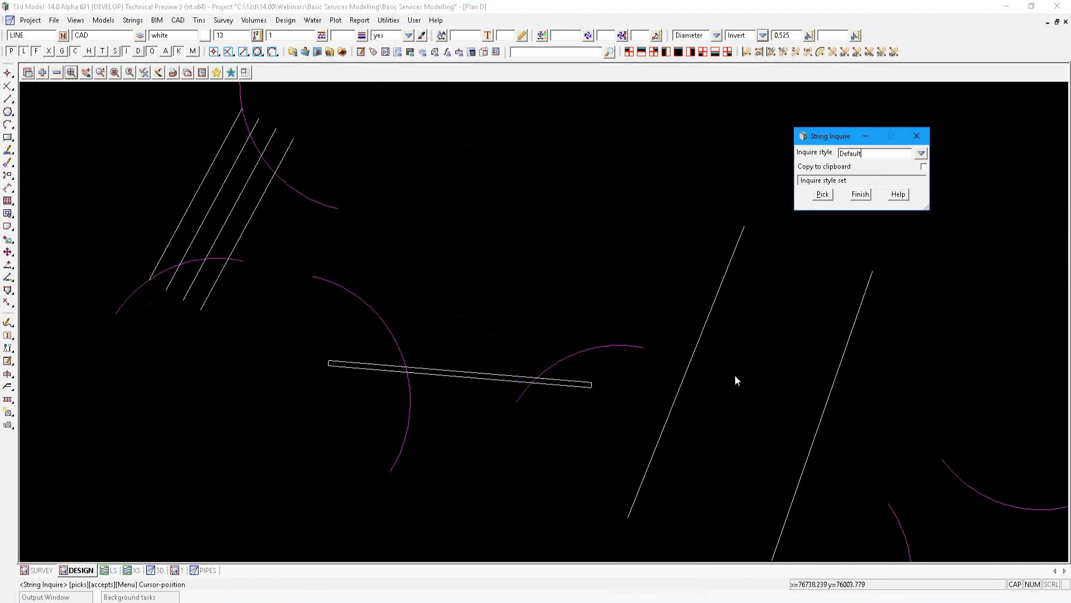
middle_click_drag(735, 375, 839, 140)
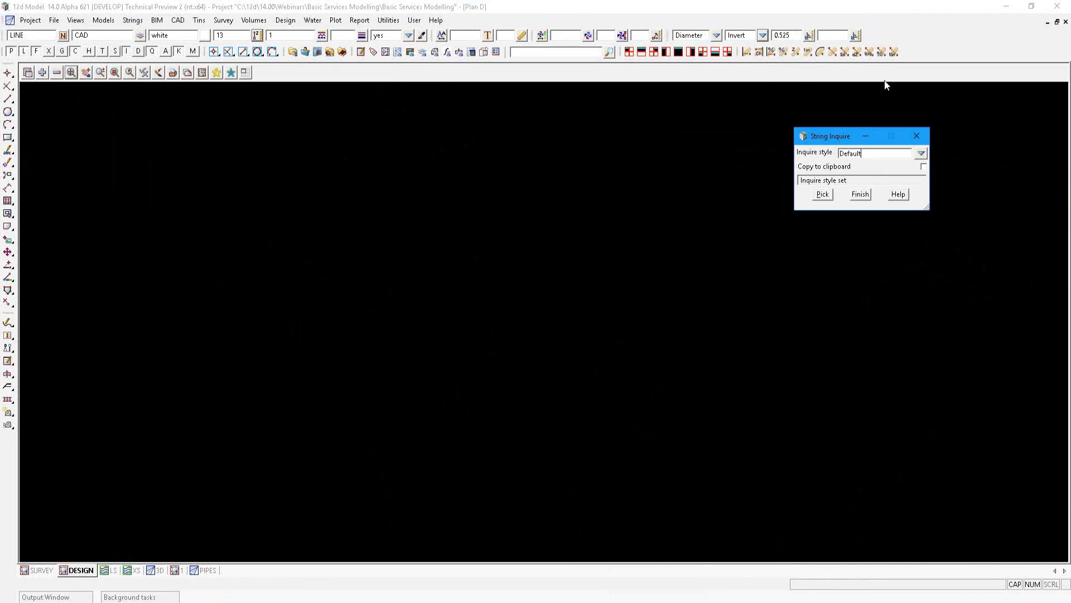
left_click_drag(885, 81, 885, 76)
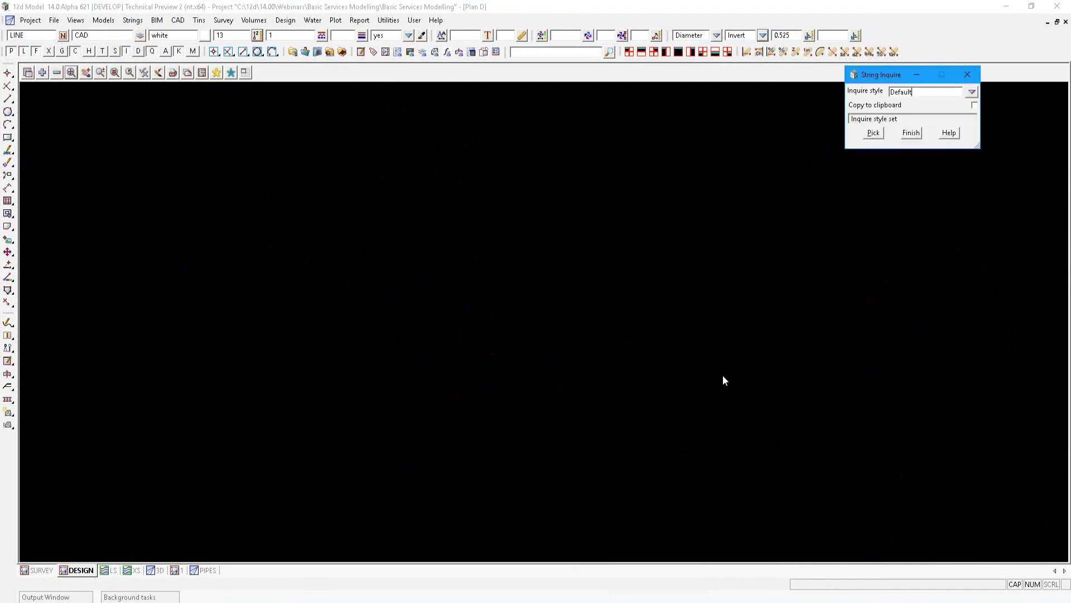
scroll(722, 375, "up", 1)
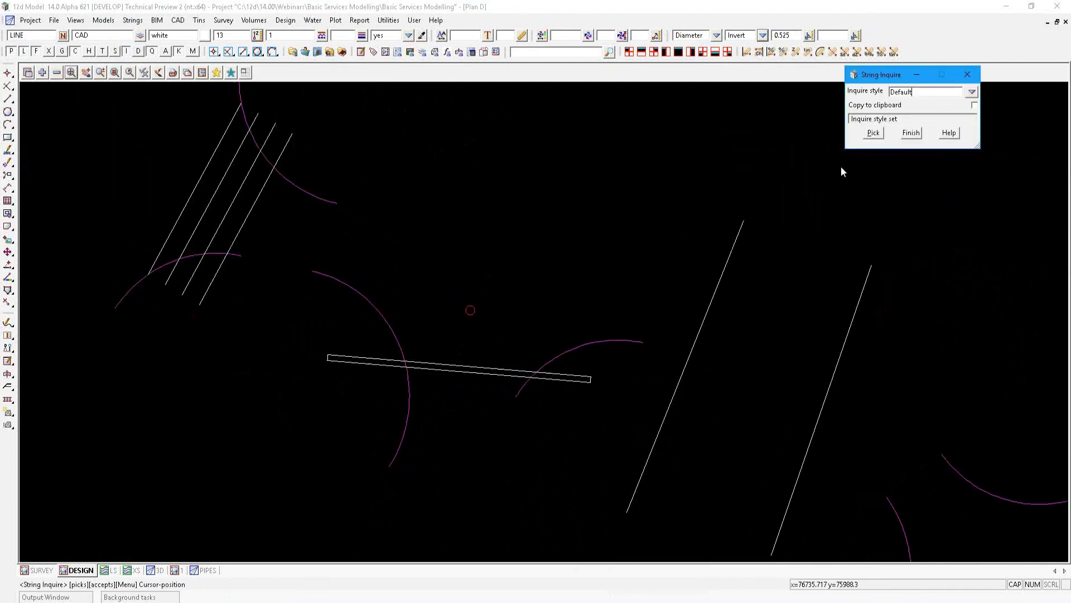
left_click_drag(883, 75, 889, 70)
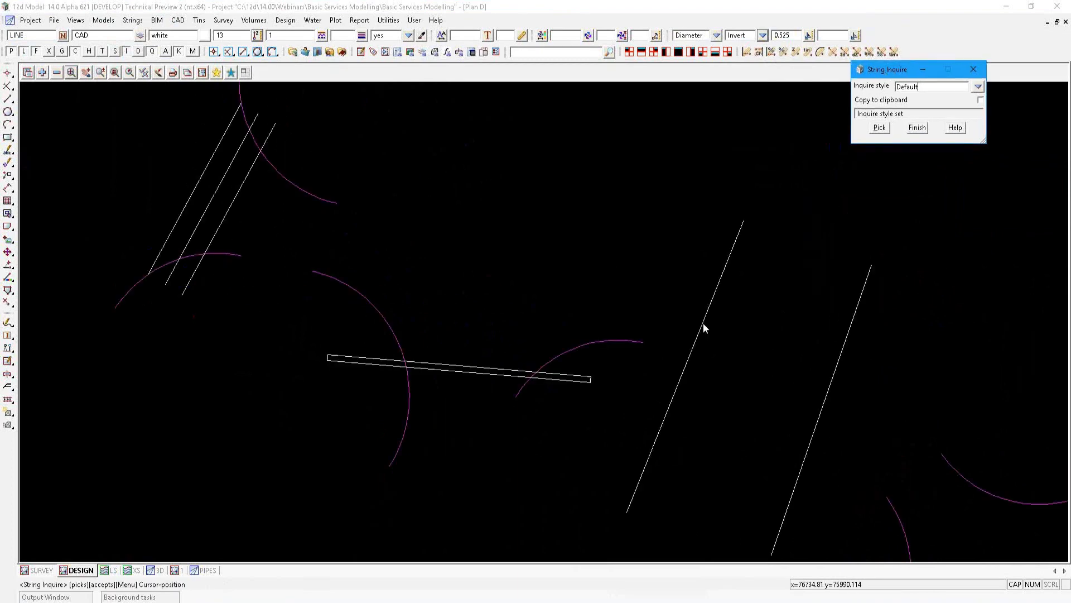
Step: Inquire on the left of the two long white lines and open its segment's diameter settings
left_click(703, 323)
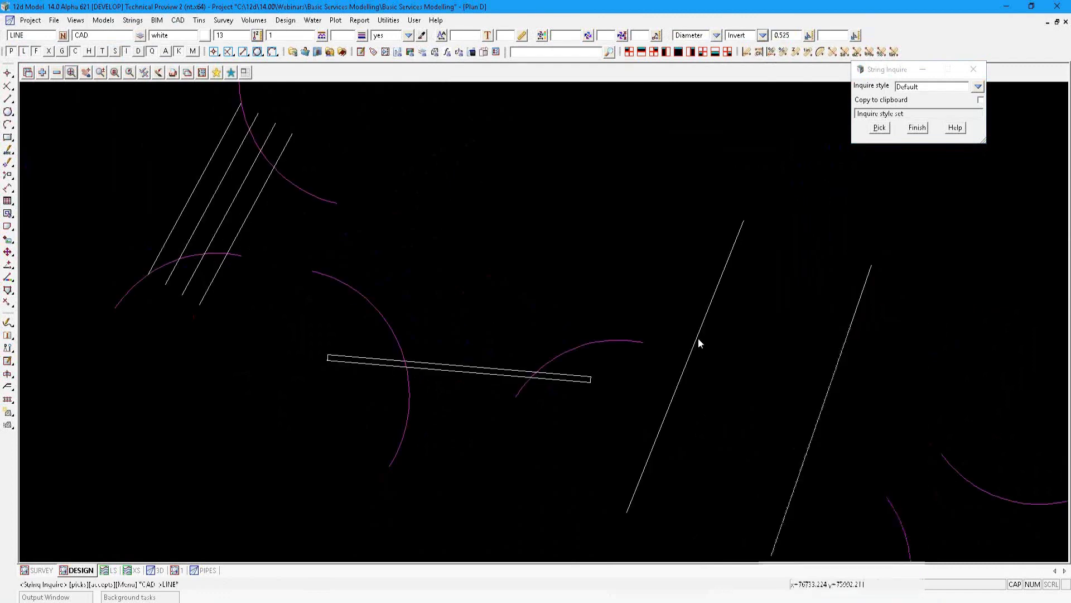
left_click(699, 338)
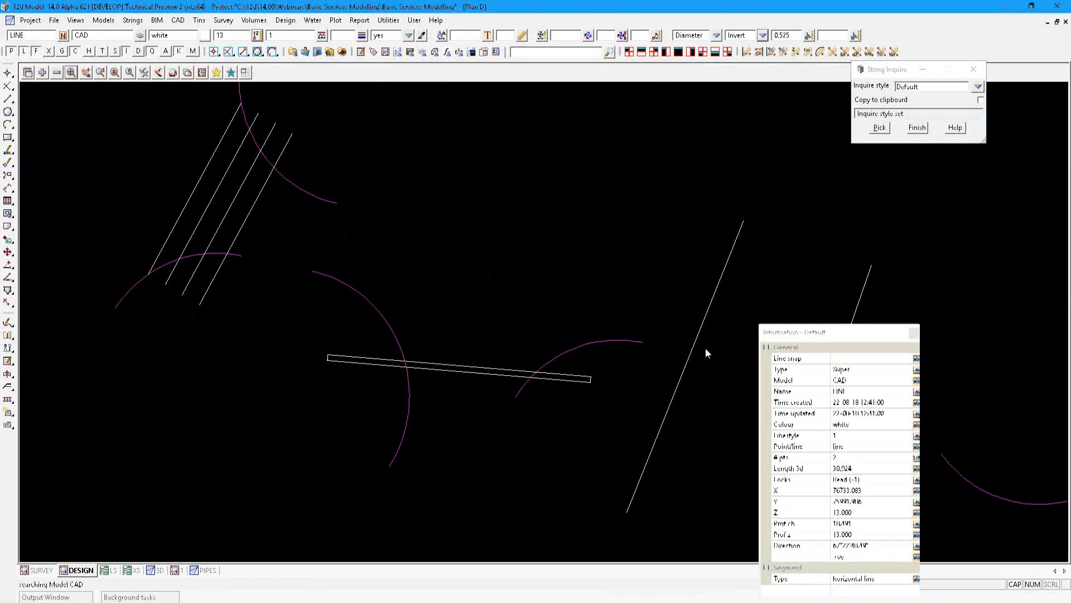
right_click(706, 352)
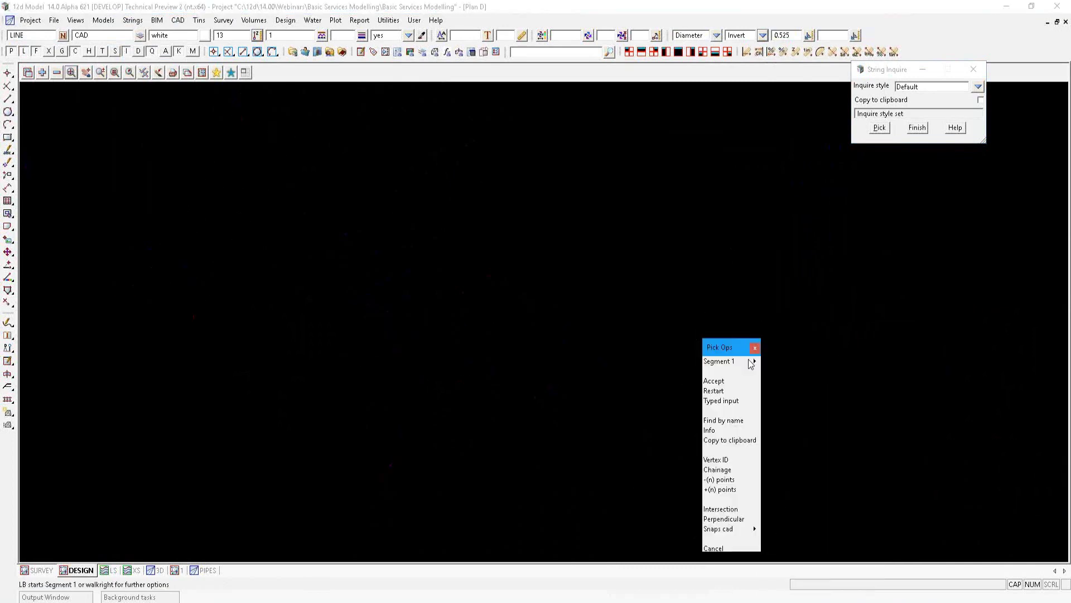
left_click(751, 362)
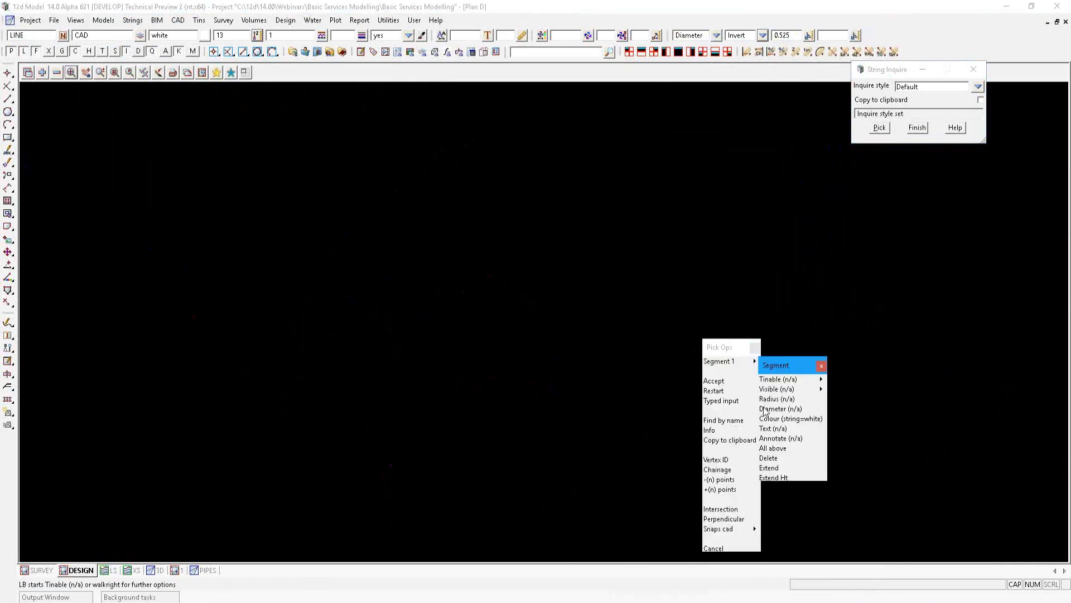
left_click(793, 409)
left_click_drag(800, 417, 491, 168)
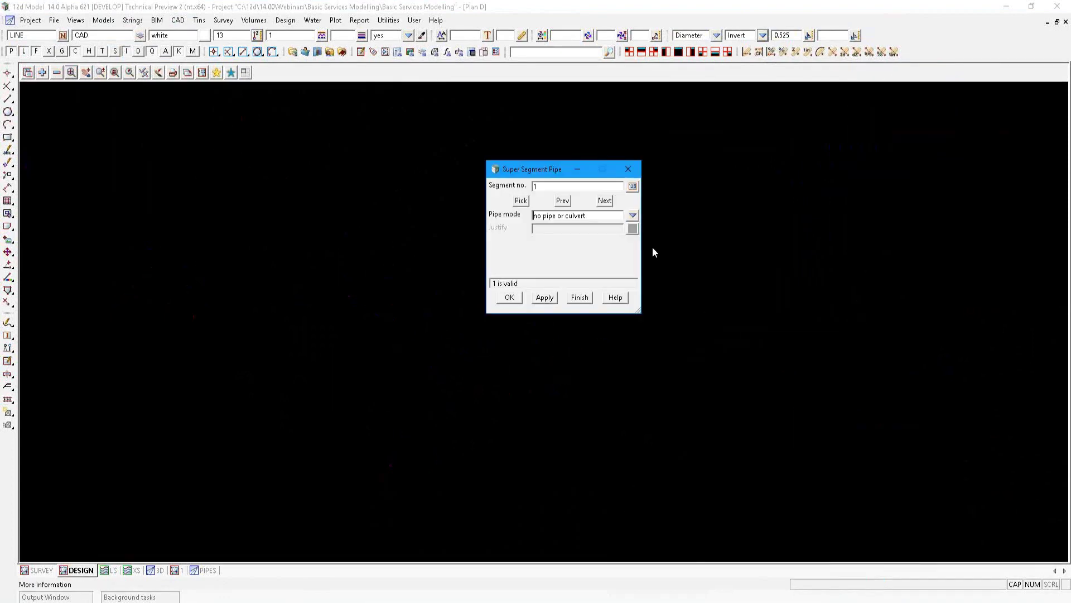
Step: Make the entire string a pipe with invert justification and a diameter of 1.05, and apply the change
left_click(632, 215)
left_click(638, 231)
left_click(634, 230)
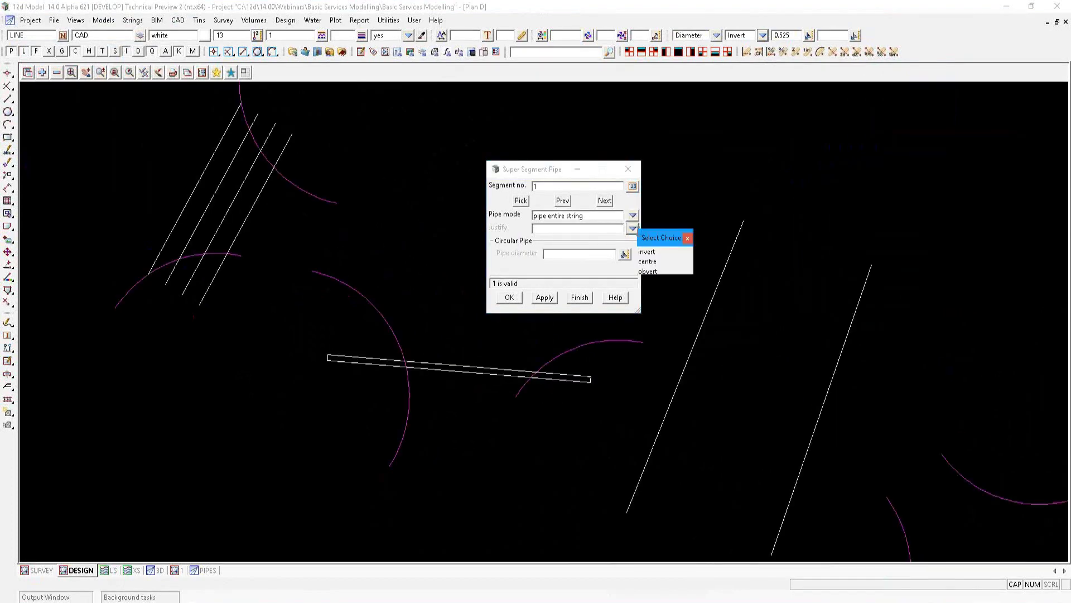
left_click(642, 237)
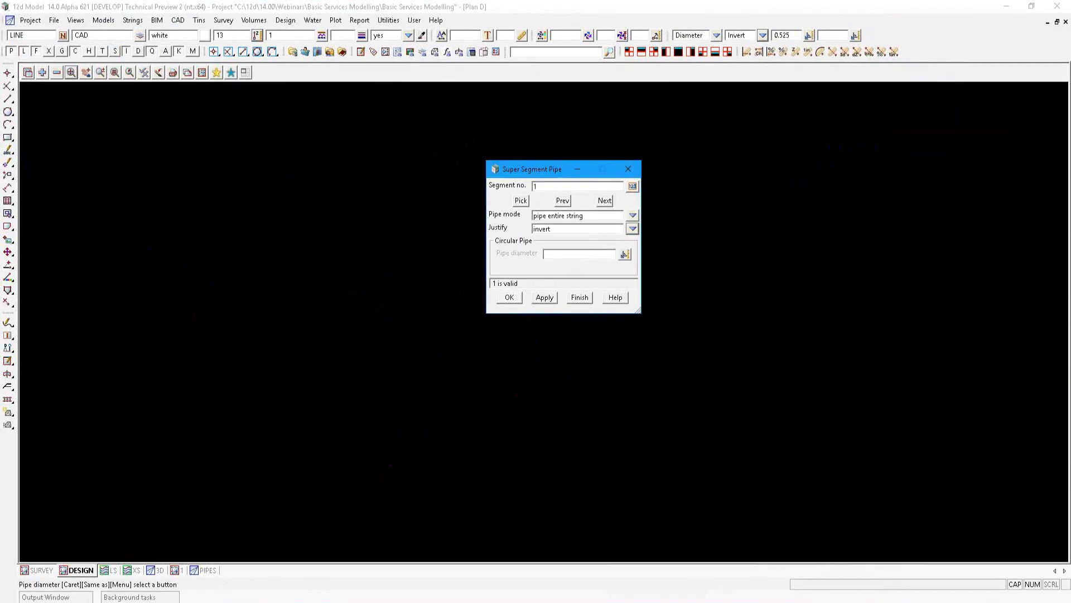
type("1")
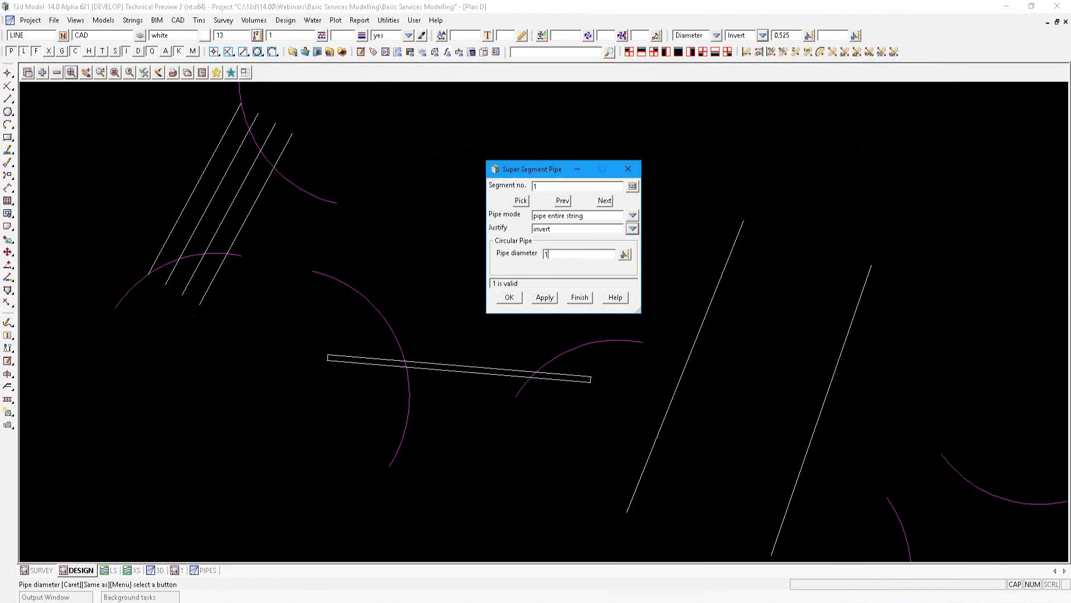
type(".05")
key("Return")
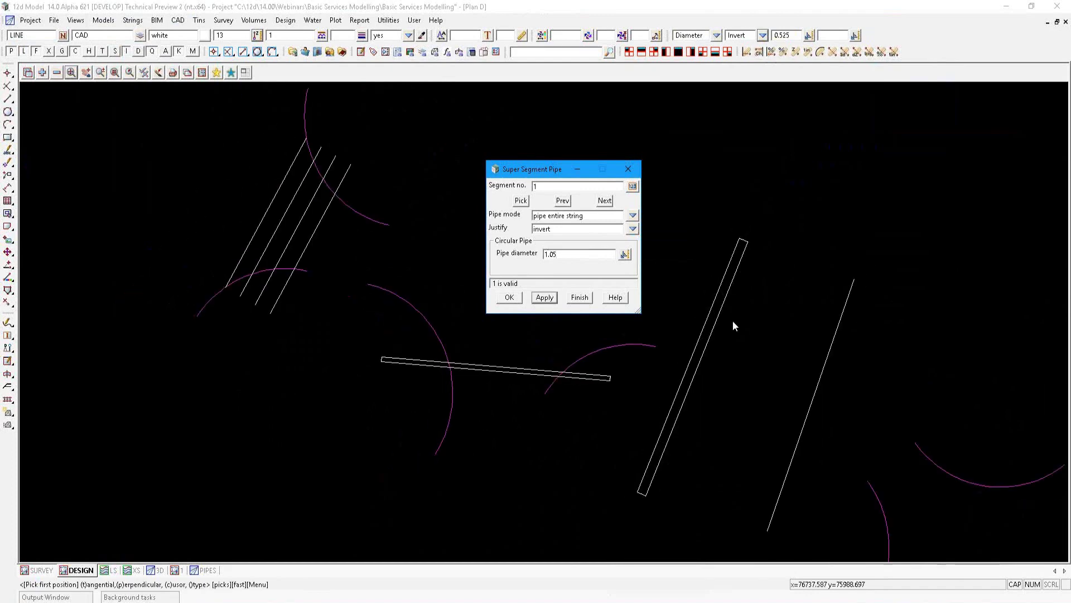
left_click(586, 300)
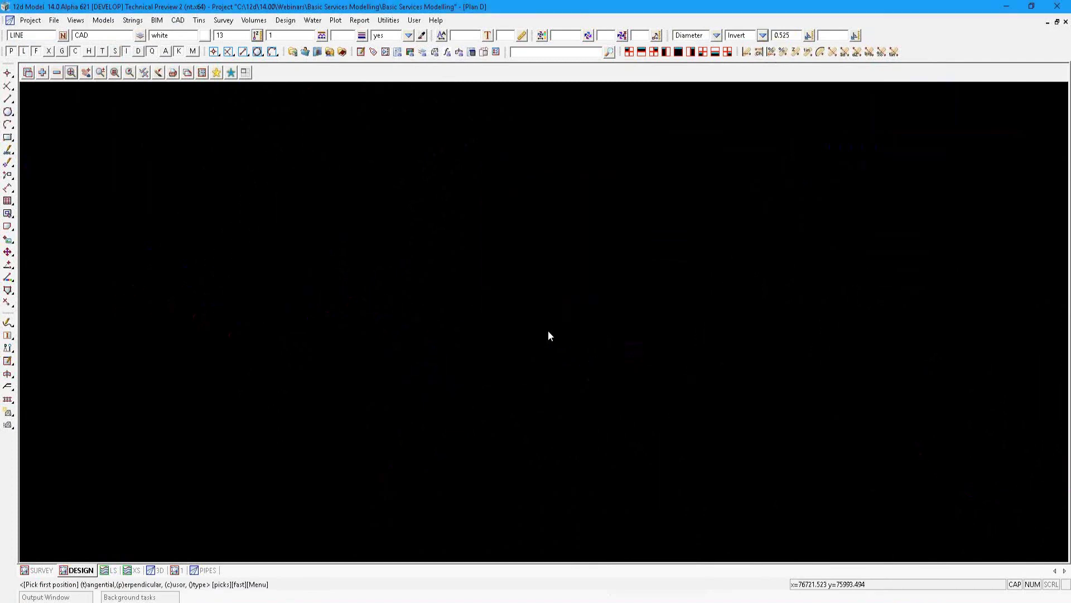
Step: Open the super string pipe/culvert change and pick the horizontal string and the two long slanted strings as the data to change
left_click(389, 21)
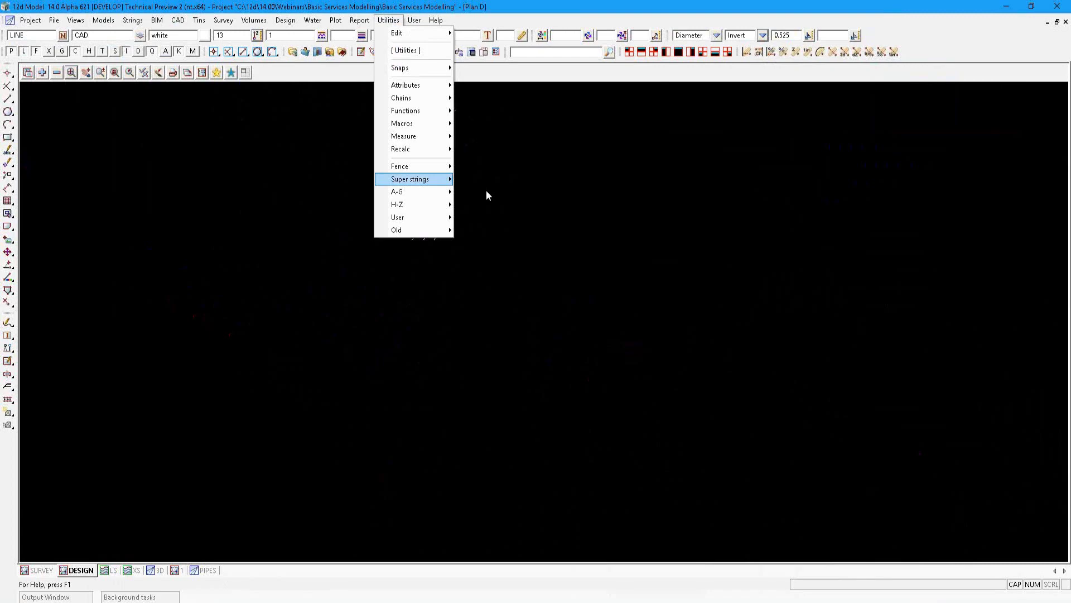
mouse_move(424, 179)
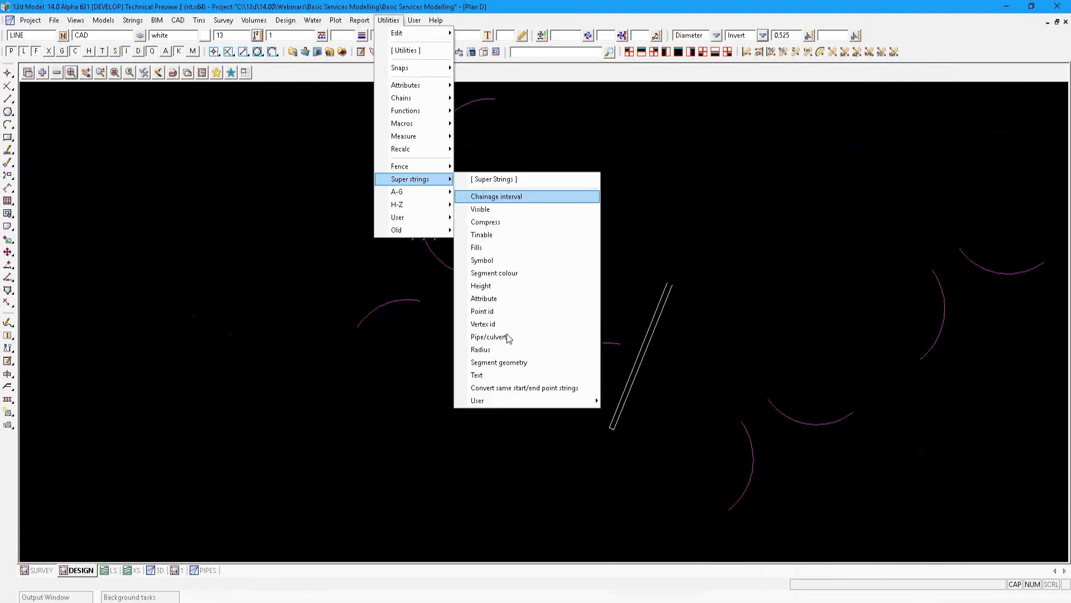
left_click(509, 338)
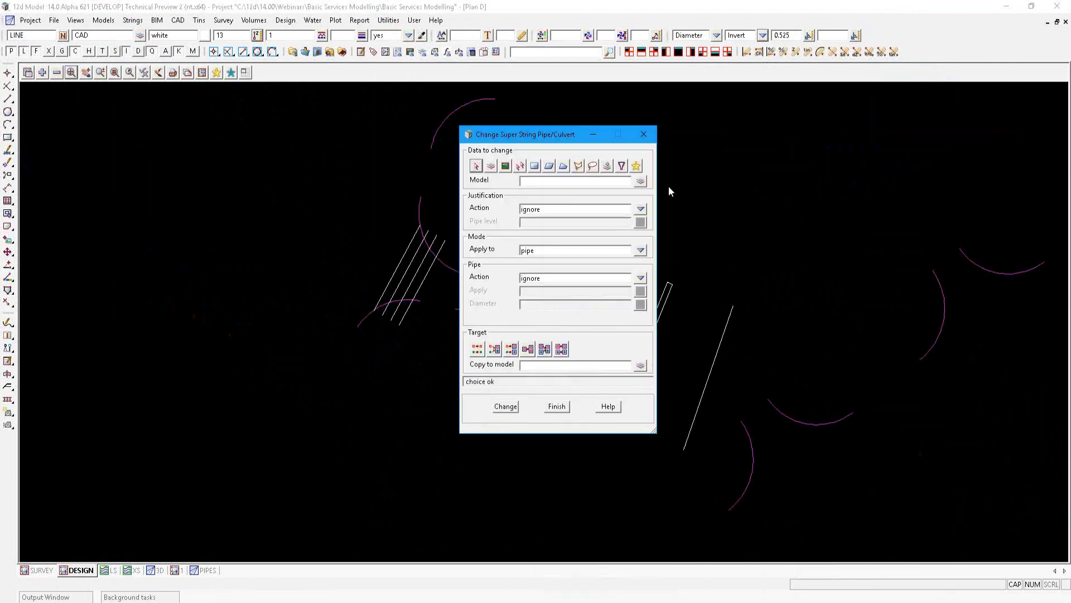
left_click(522, 166)
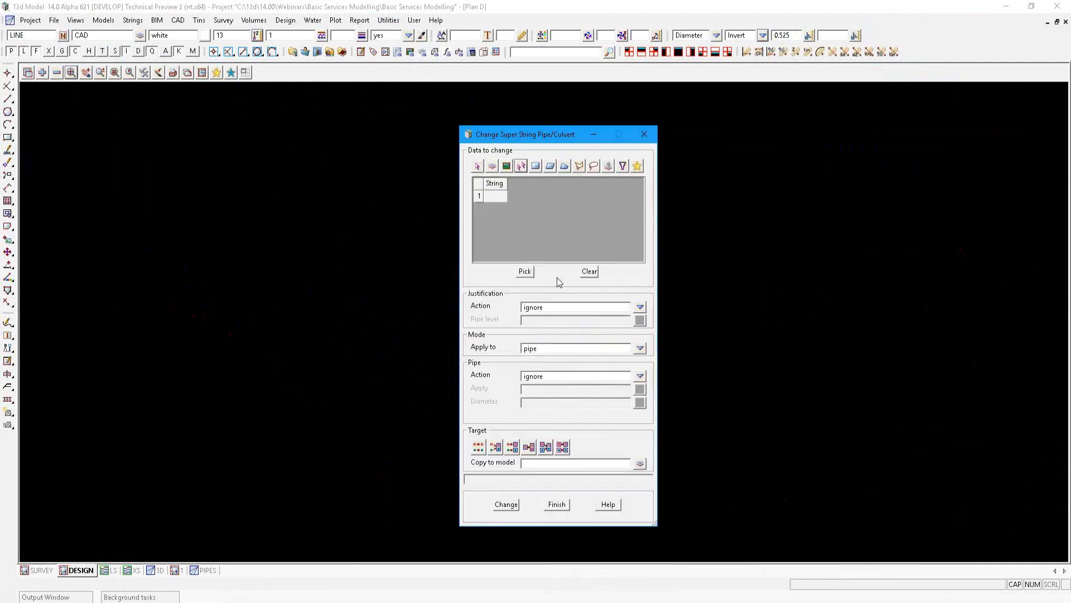
left_click(525, 271)
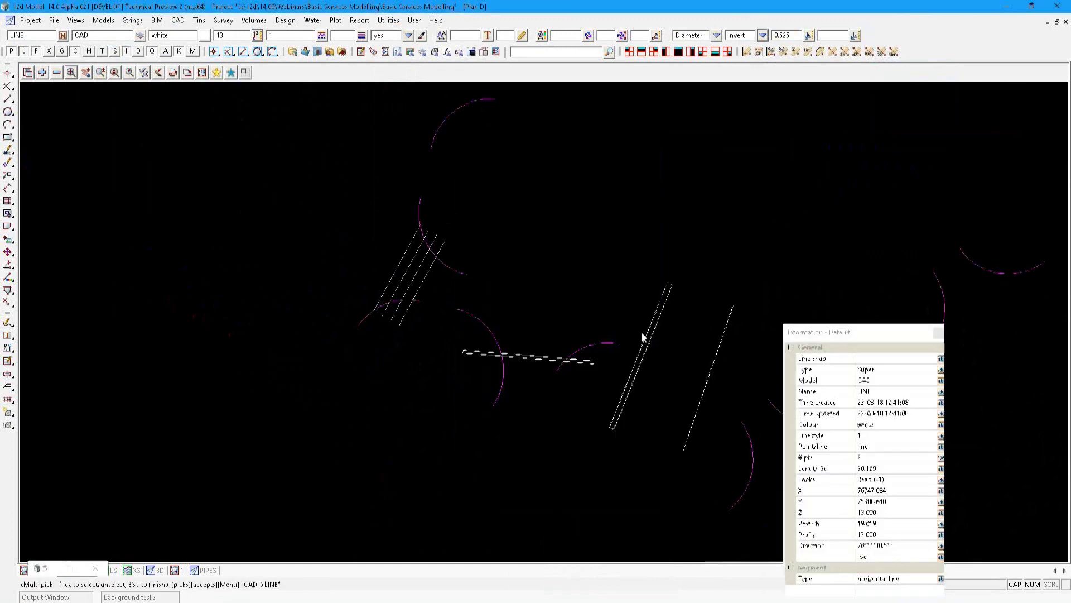
left_click(645, 336)
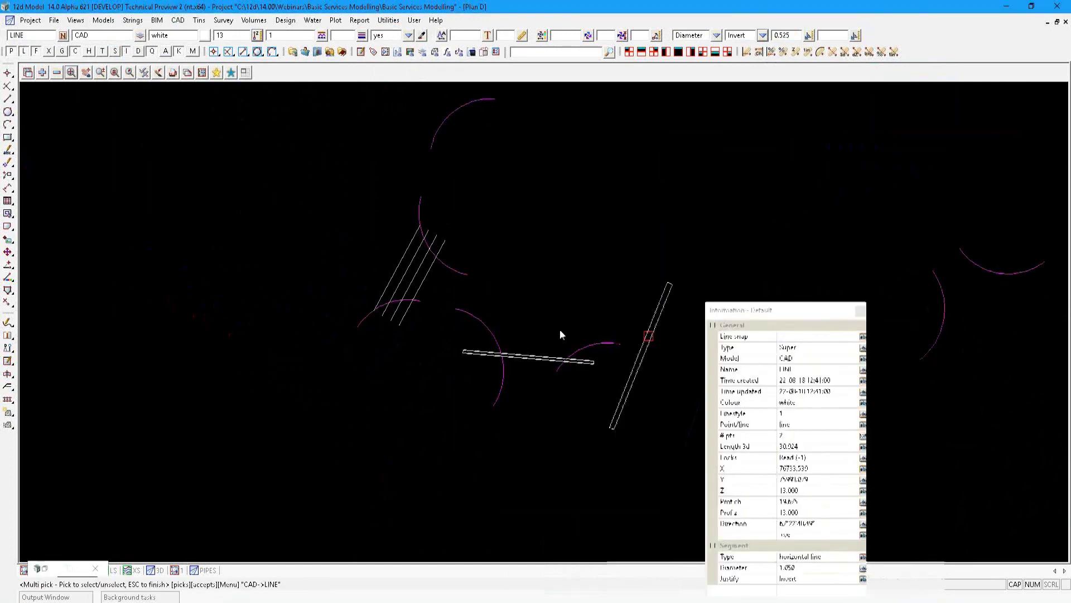
left_click(547, 357)
key("Escape")
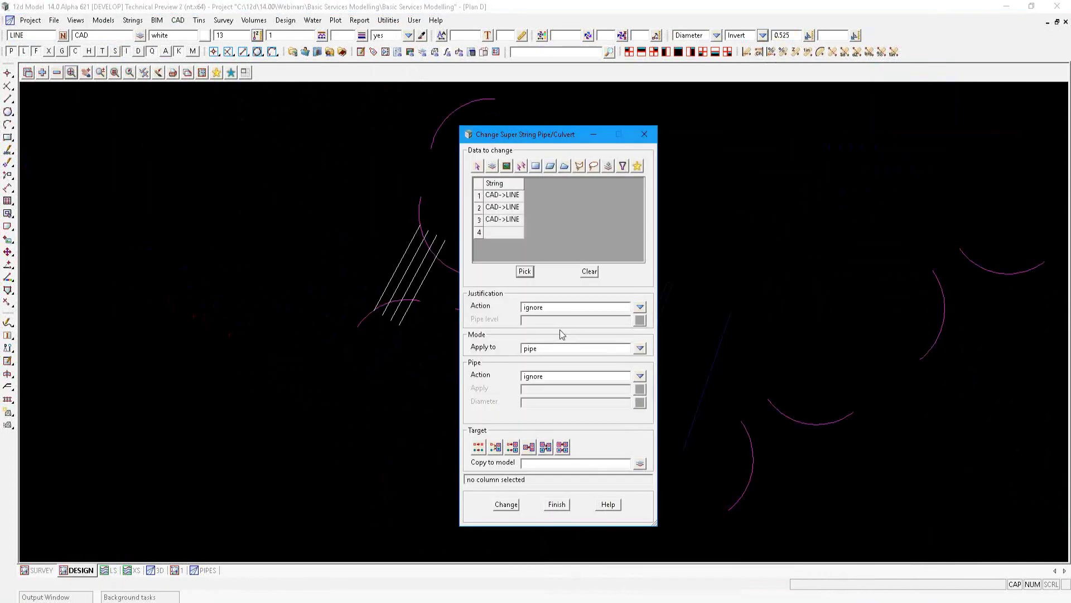
Step: Set a constant pipe diameter of 2 for the three picked strings and apply the change, replacing the existing data
left_click(640, 376)
left_click(656, 410)
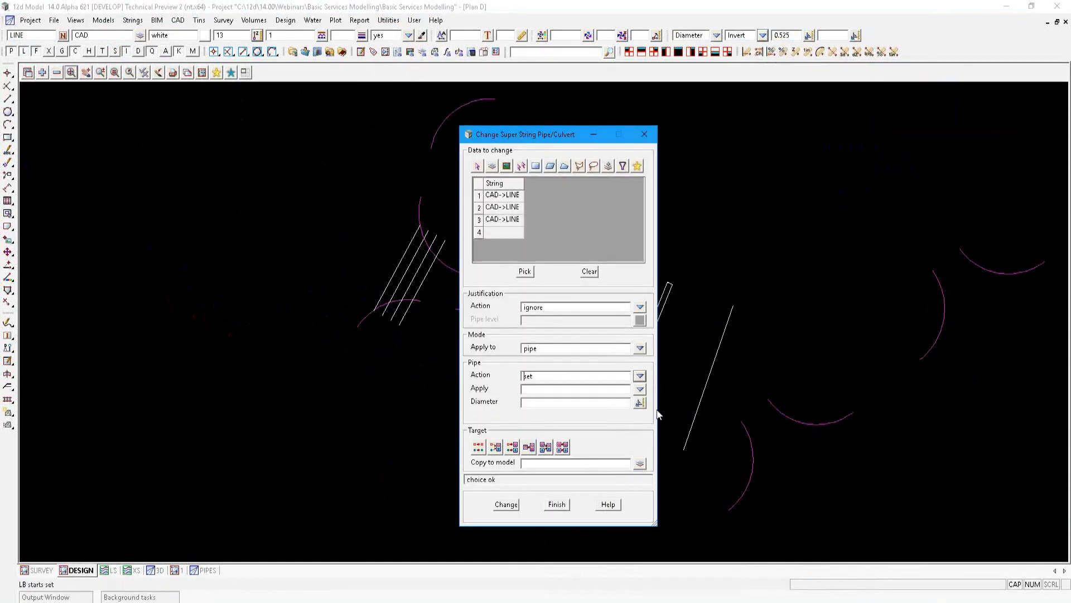
left_click(640, 389)
left_click(658, 411)
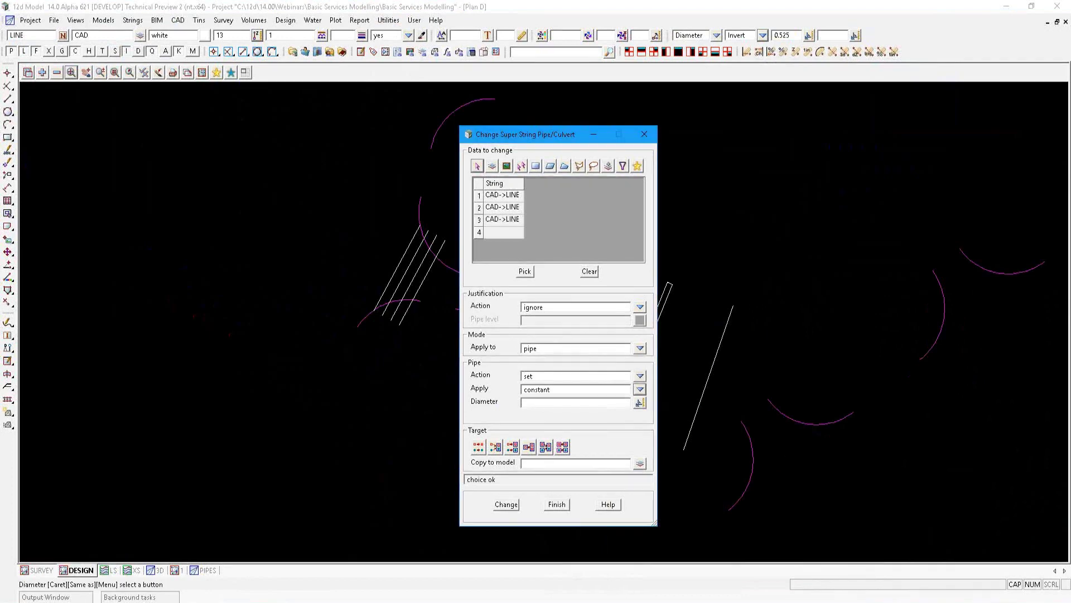
type("2")
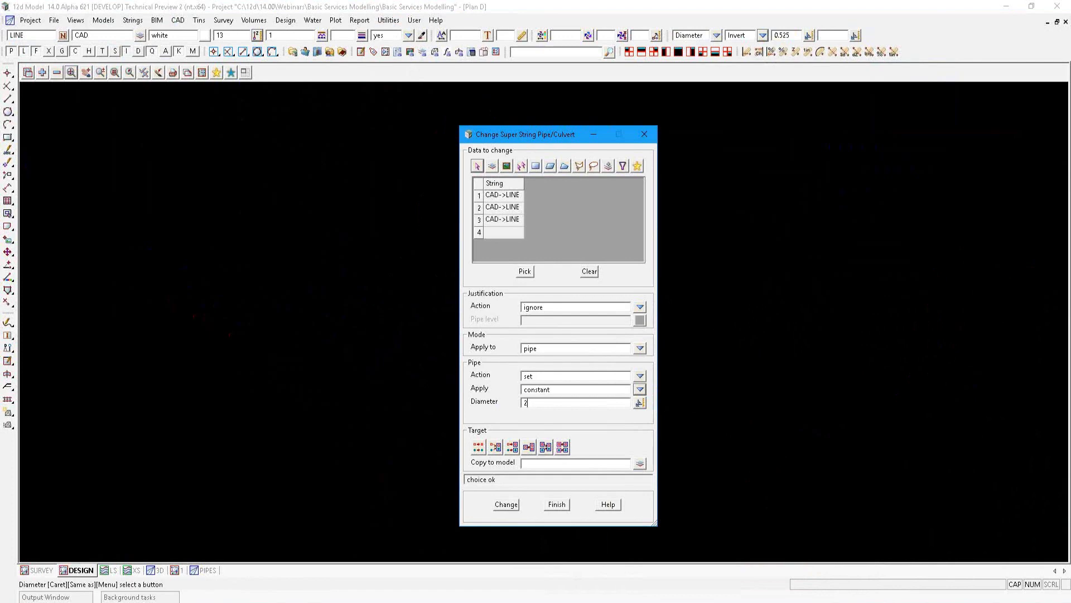
left_click(557, 505)
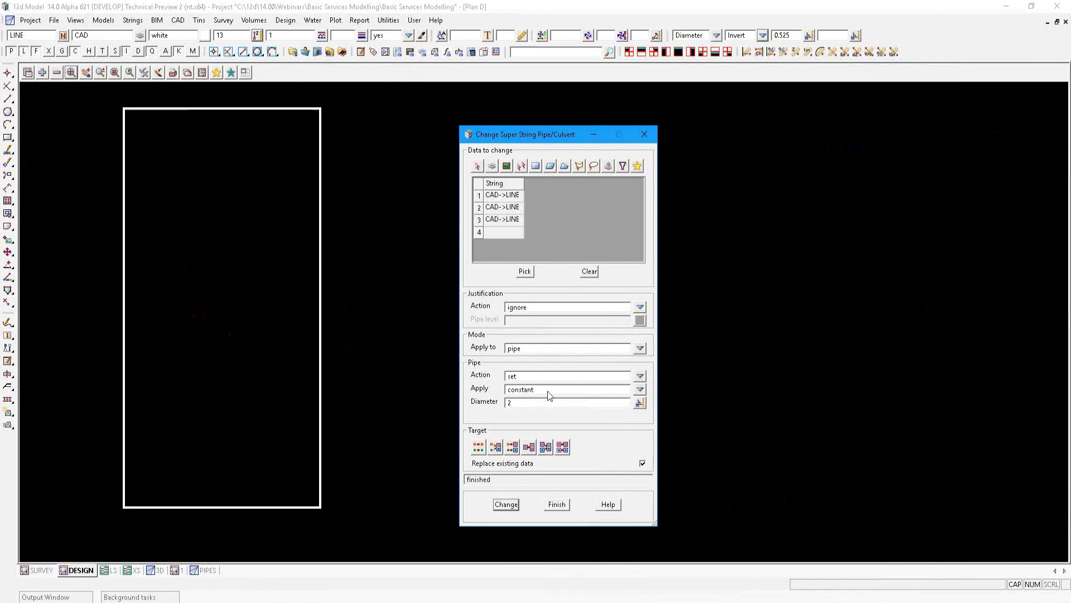
left_click_drag(525, 134, 189, 116)
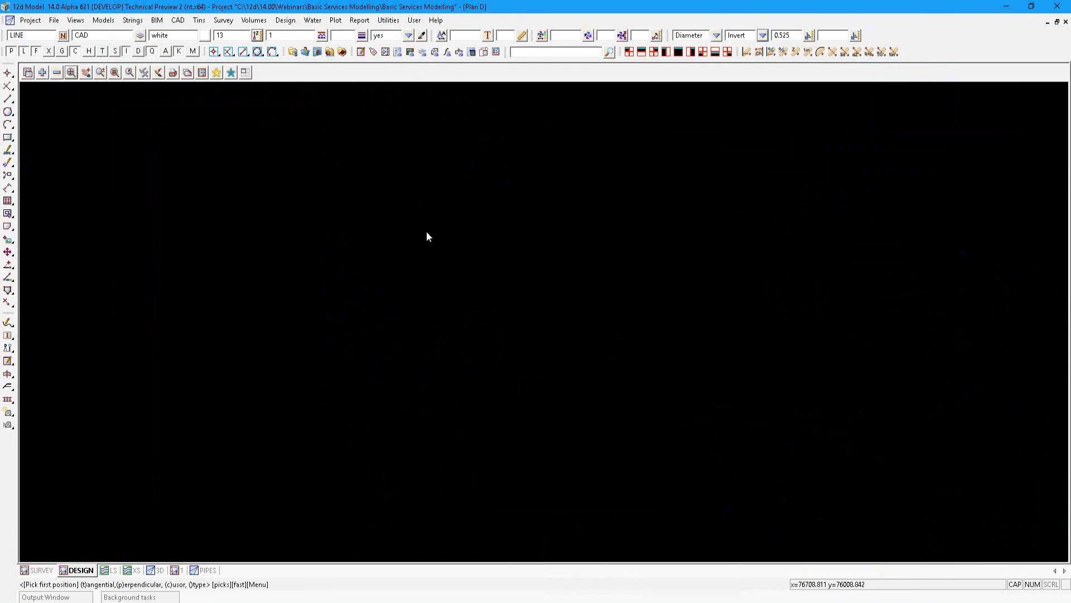
Step: Create a map file named pipes and open its string-level pipe settings
left_click(54, 20)
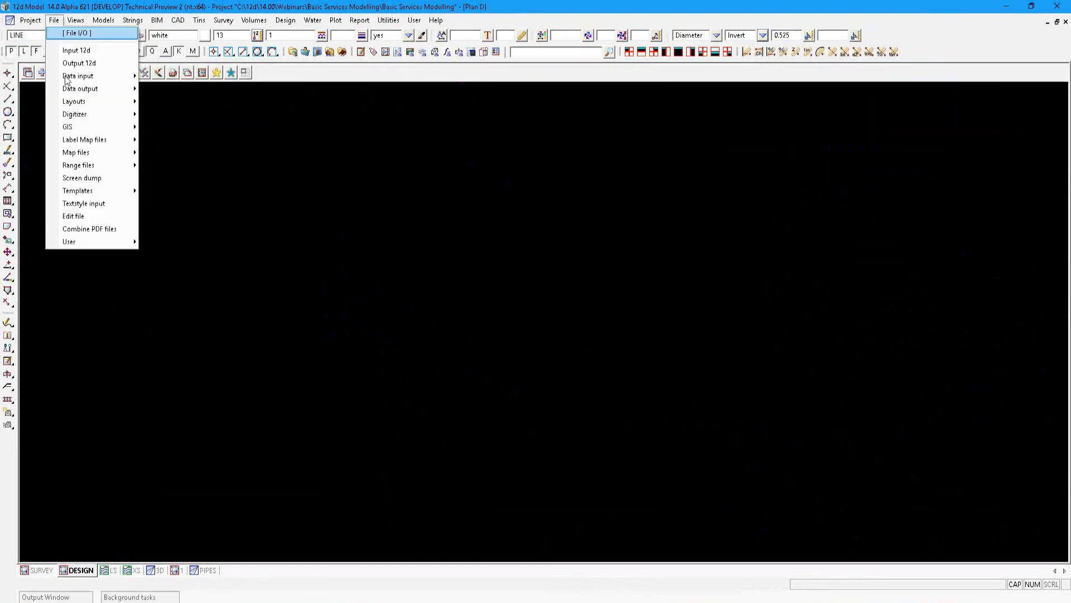
mouse_move(89, 153)
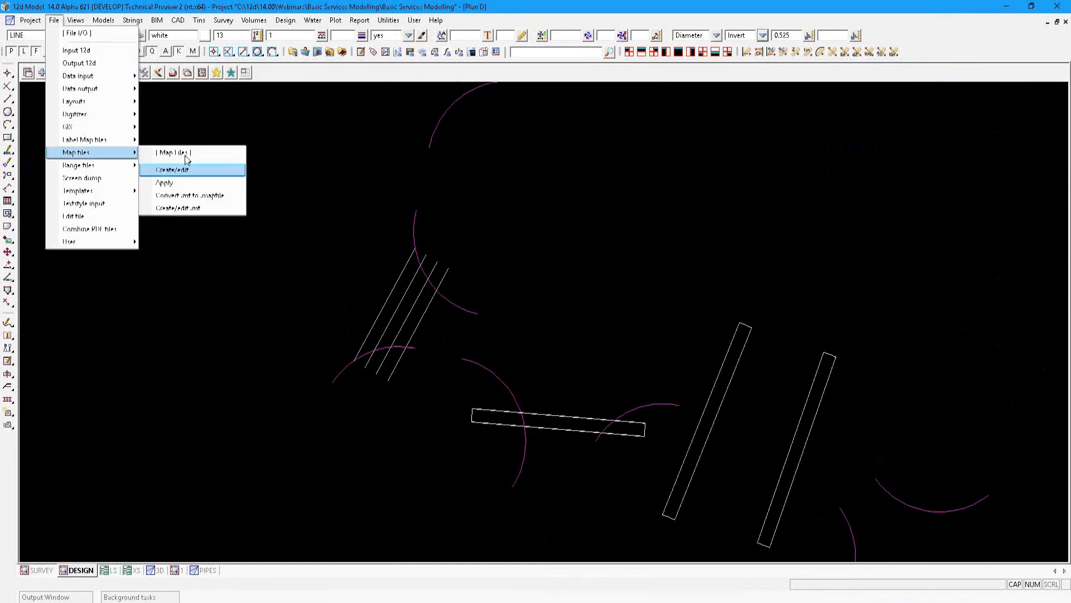
left_click(181, 169)
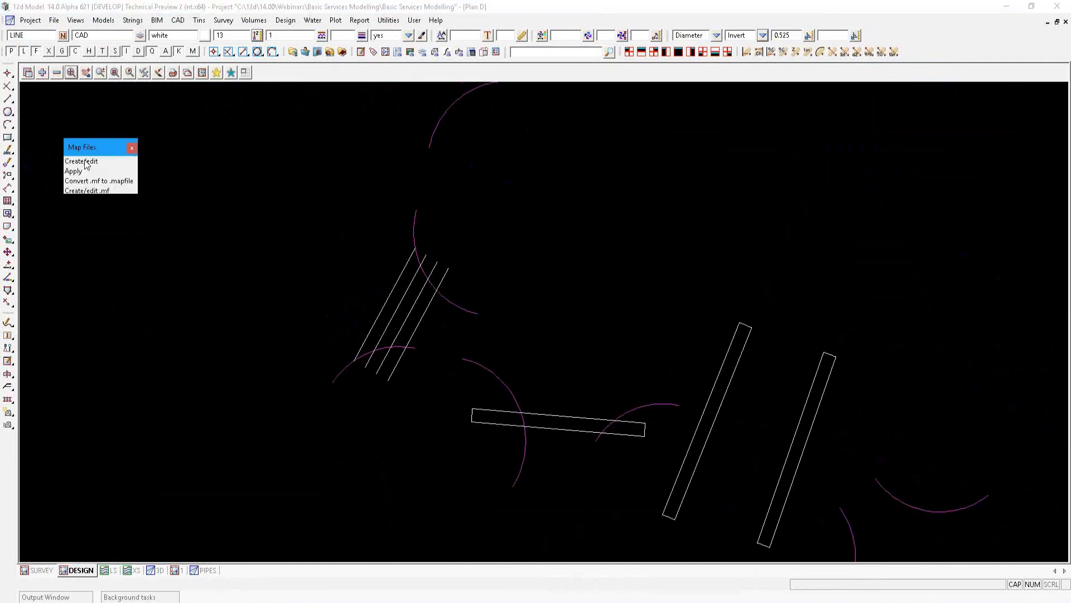
left_click(85, 162)
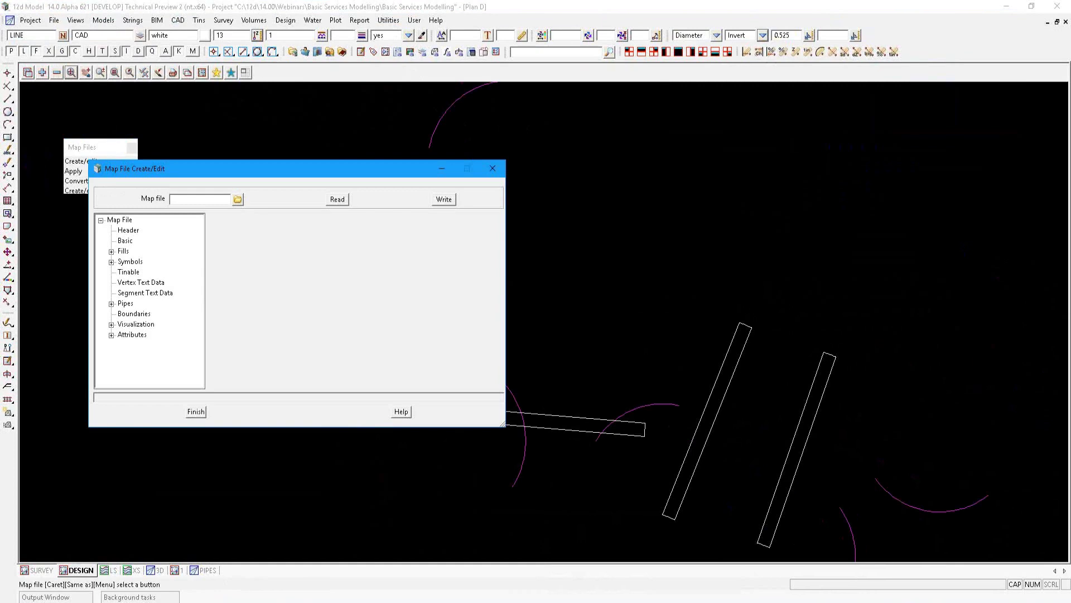
type("pipes")
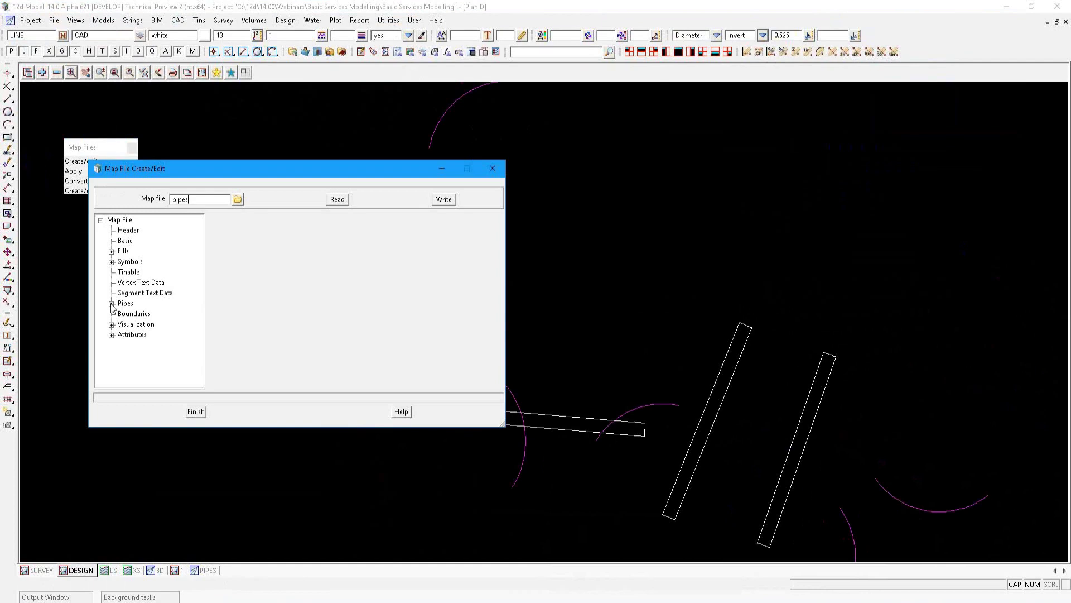
left_click(111, 304)
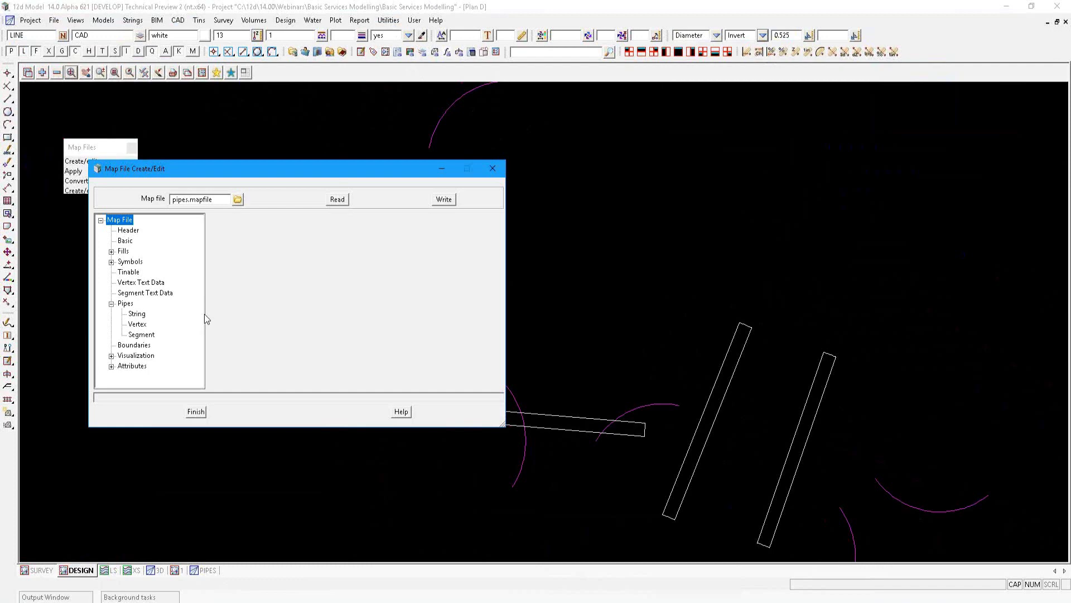
left_click(204, 314)
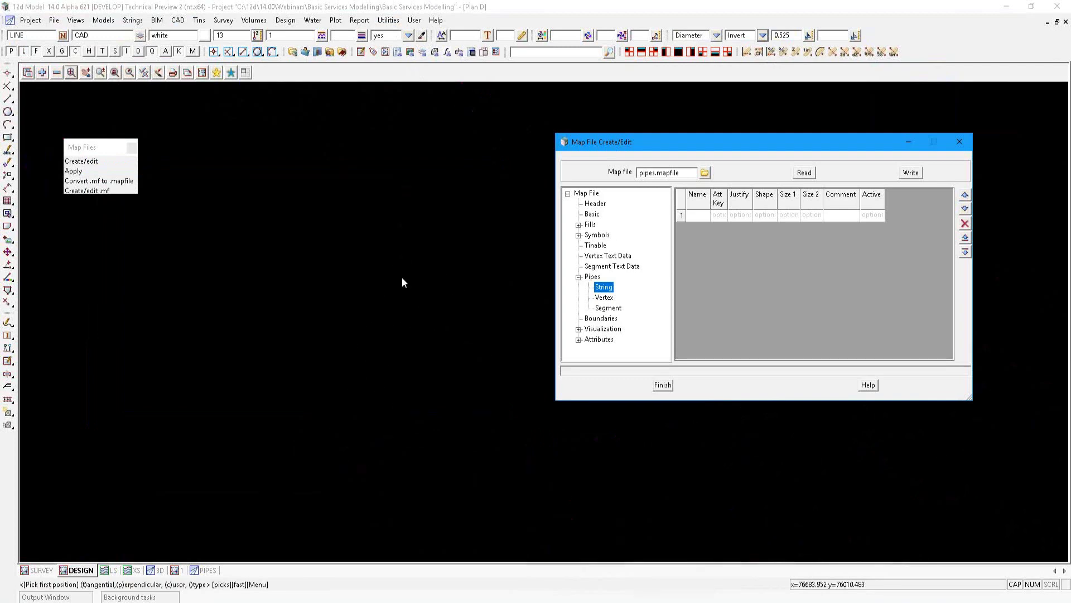
Step: Enter A as the string name in the first row of the string pipe table
left_click(694, 216)
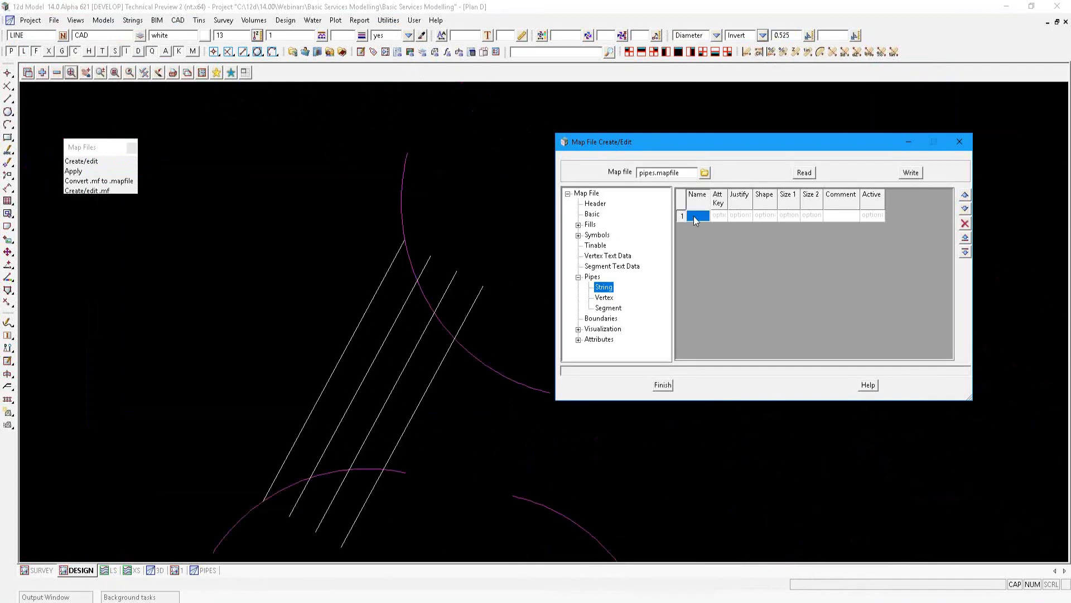
type("a")
key("BackSpace")
type("A")
Step: Remove the magenta arcs' model from the plan view and turn on the display of string names
left_click(57, 73)
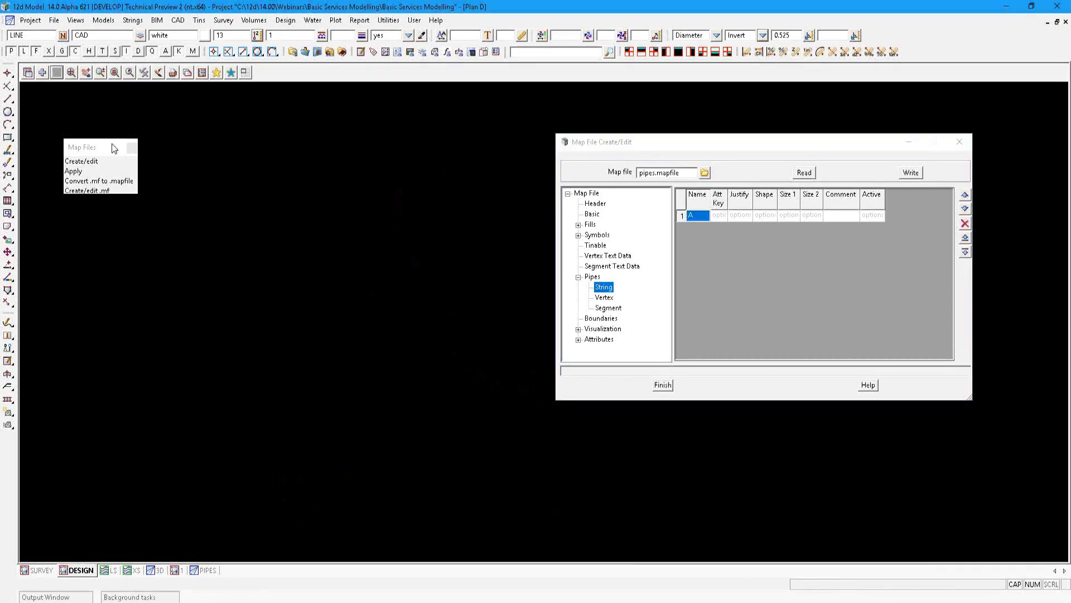
double_click(112, 144)
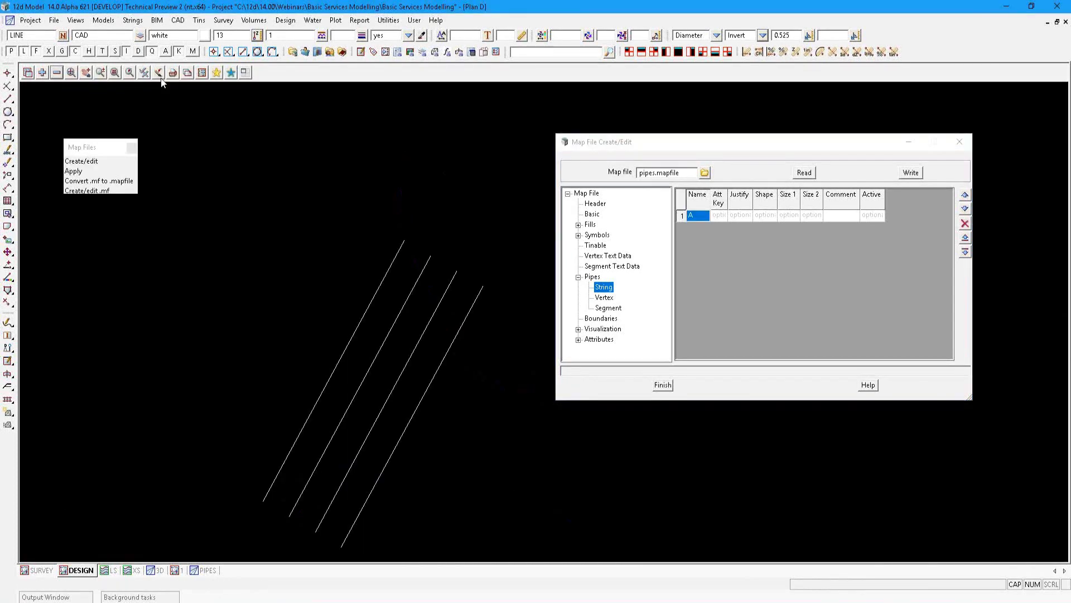
left_click(161, 78)
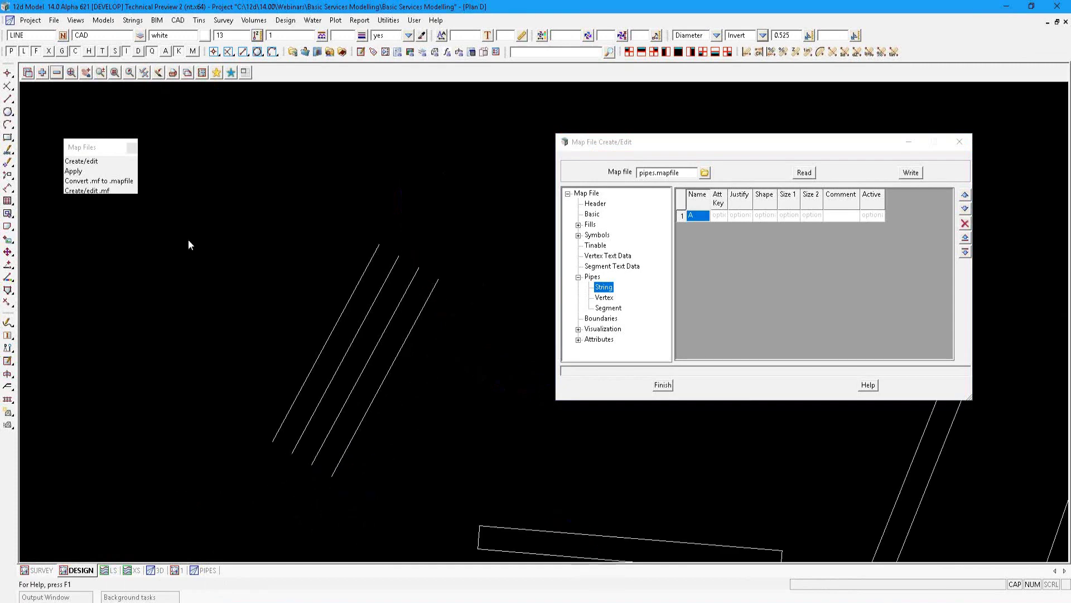
left_click(144, 73)
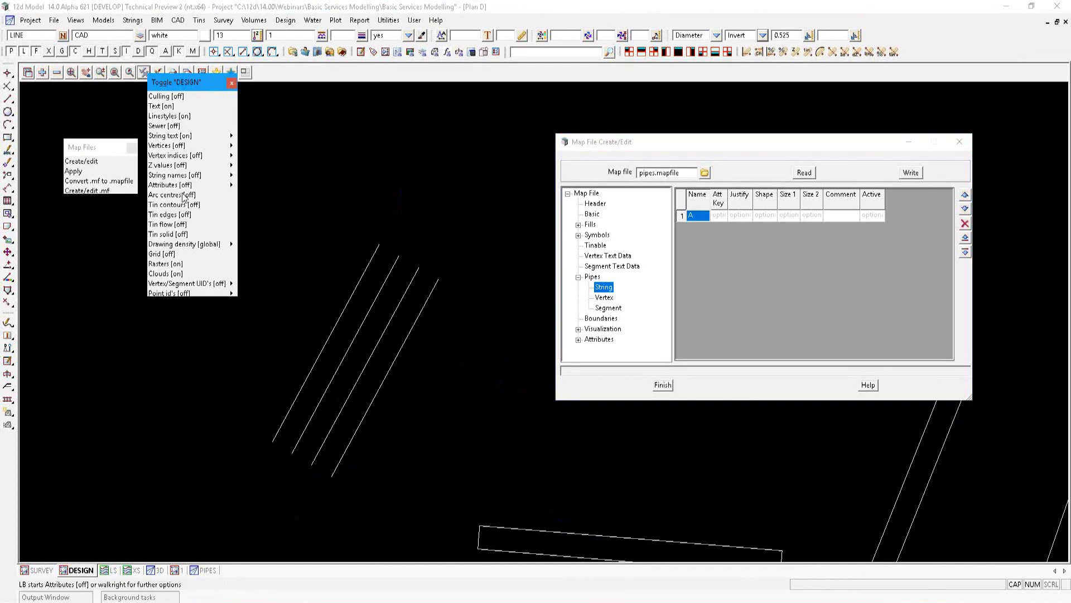
left_click(185, 195)
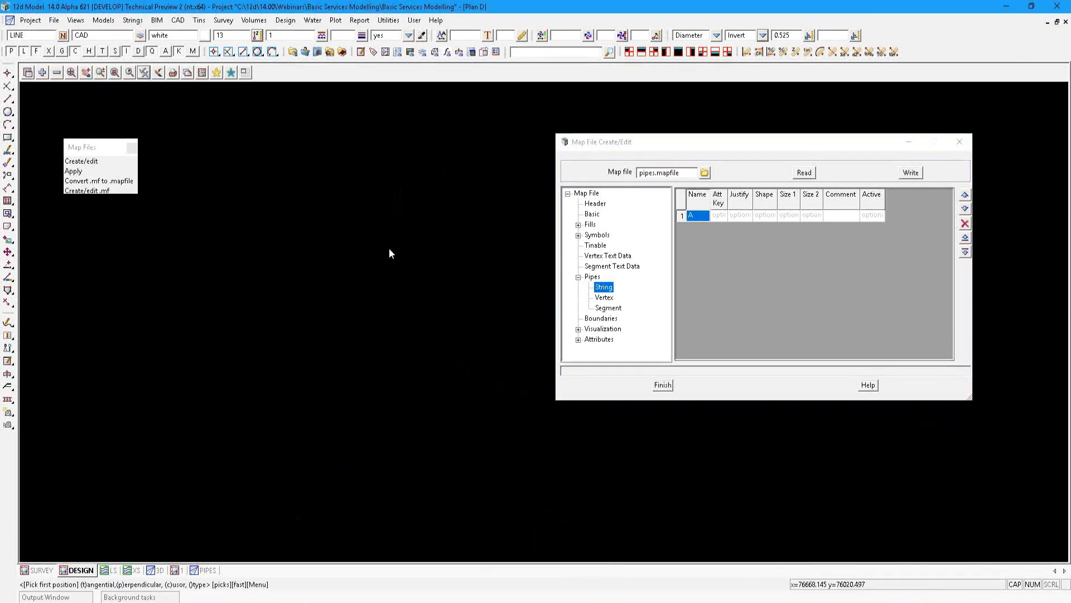
Step: Give string A the diameter shape with a size of 0.375
left_click(766, 215)
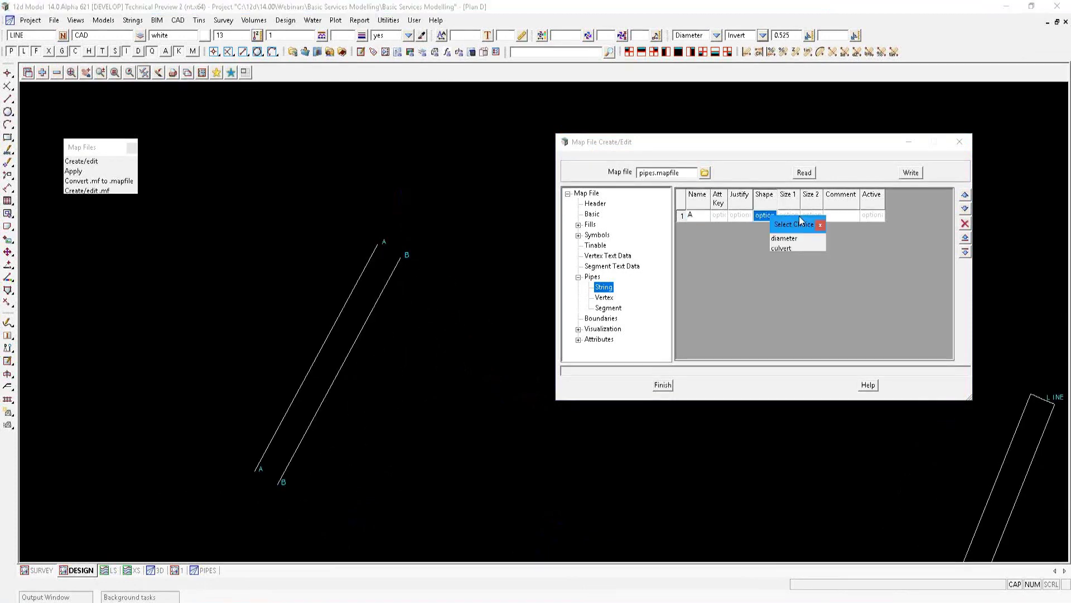
left_click(796, 225)
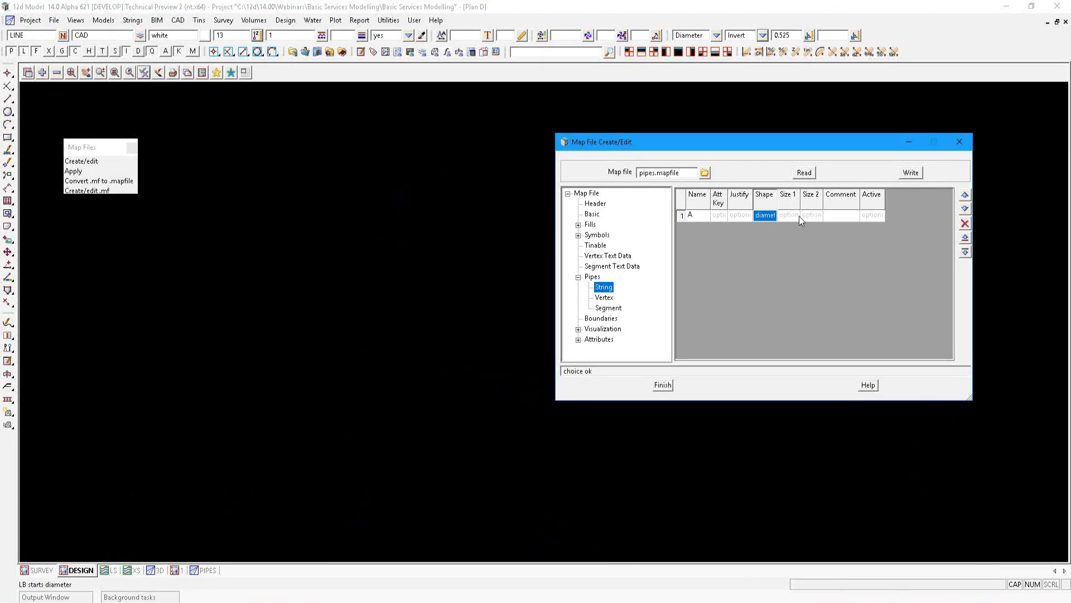
left_click(797, 215)
type("0.375")
key("Return")
Step: Add a second row for string B with the diameter shape and a size of 1.05
left_click(704, 223)
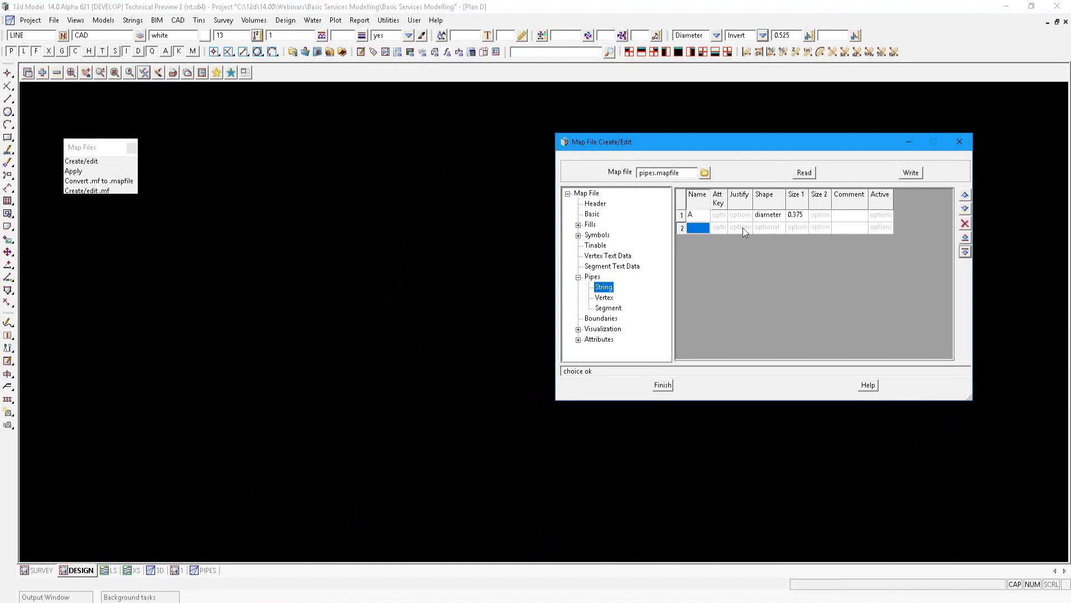
type("b")
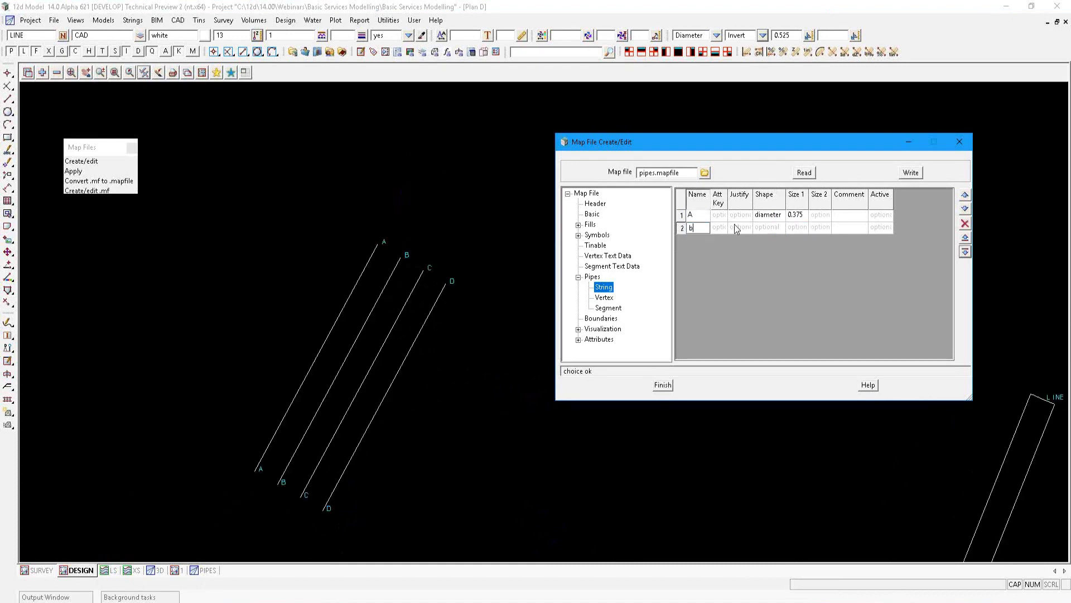
key("BackSpace")
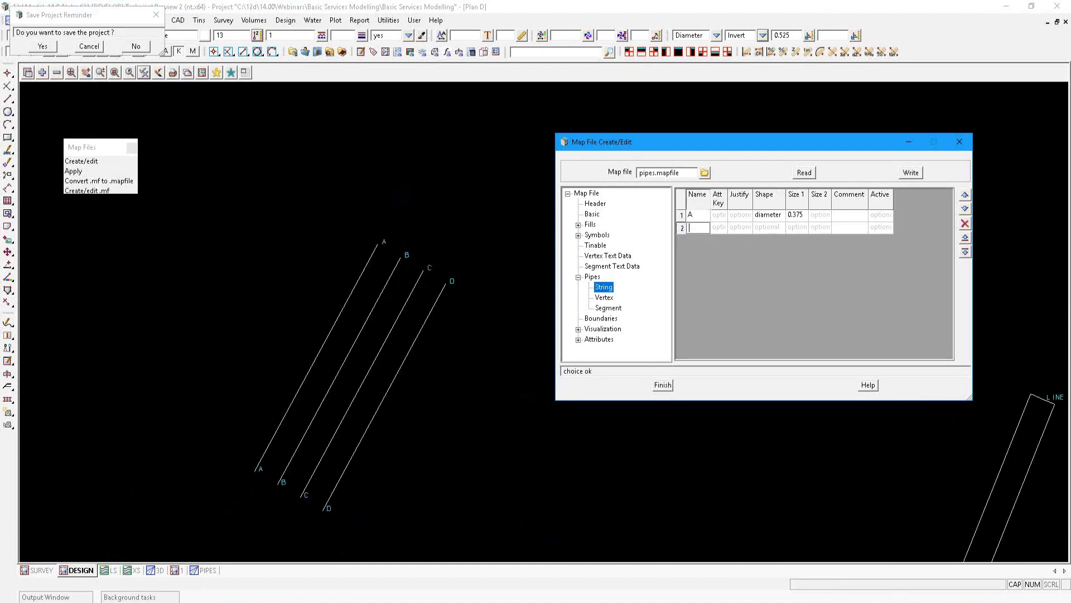
type("B")
left_click(767, 227)
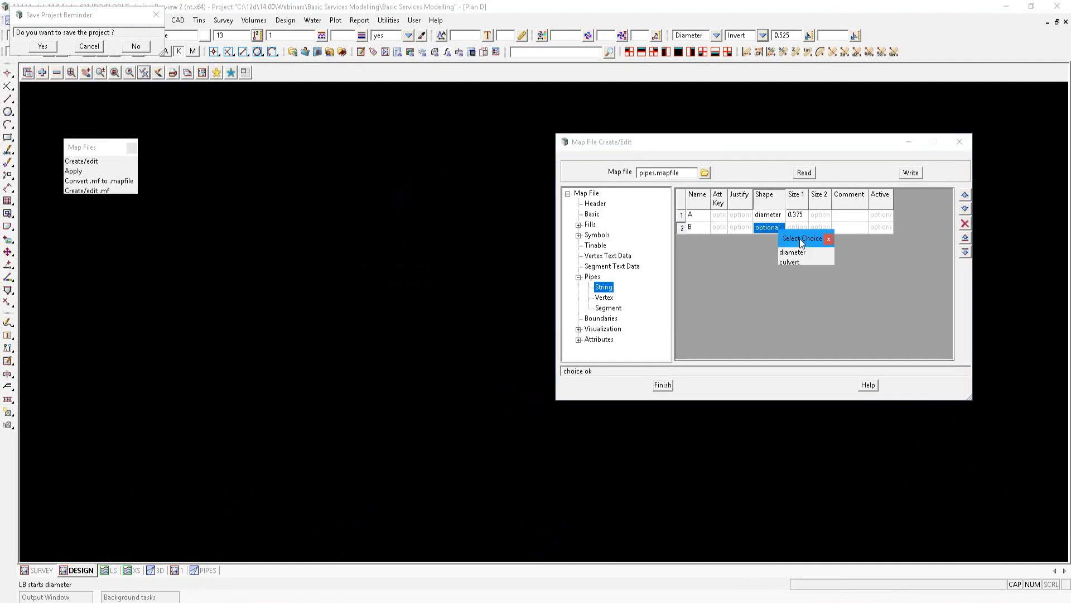
left_click(800, 251)
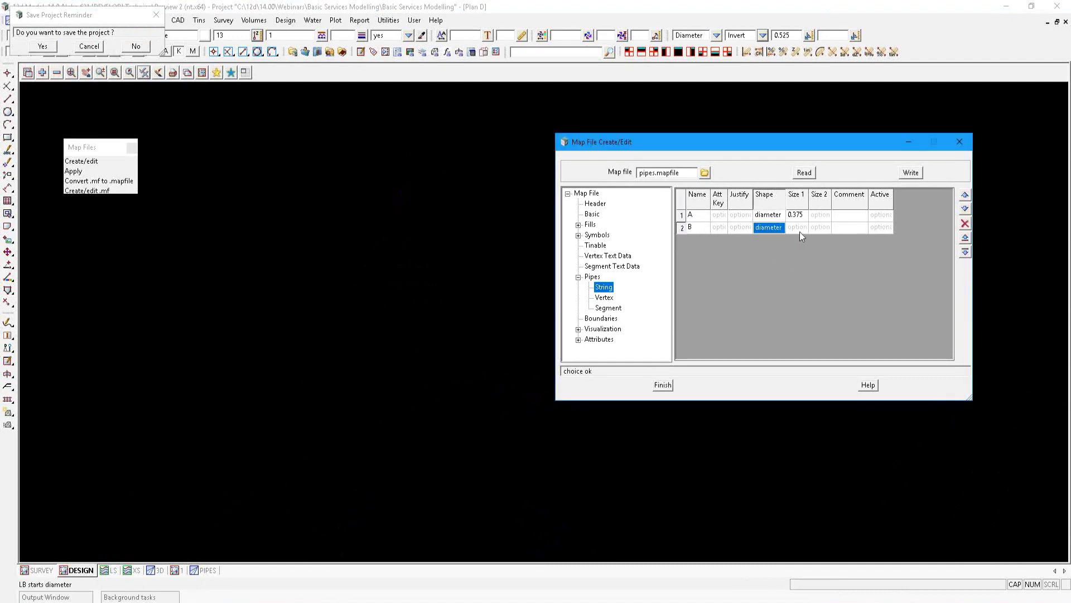
left_click(799, 232)
type("1.05")
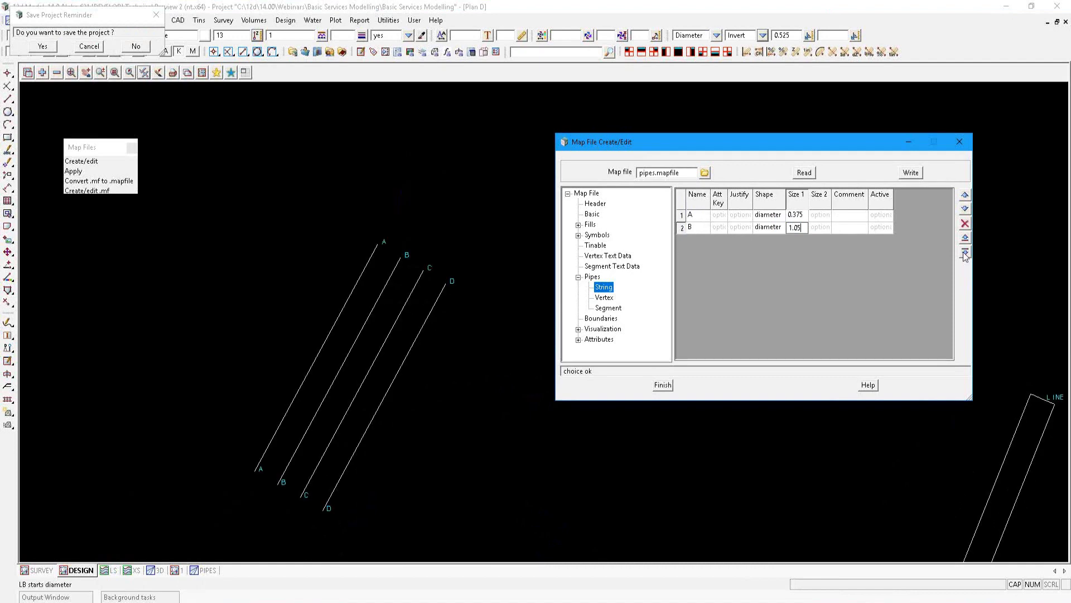
key("Return")
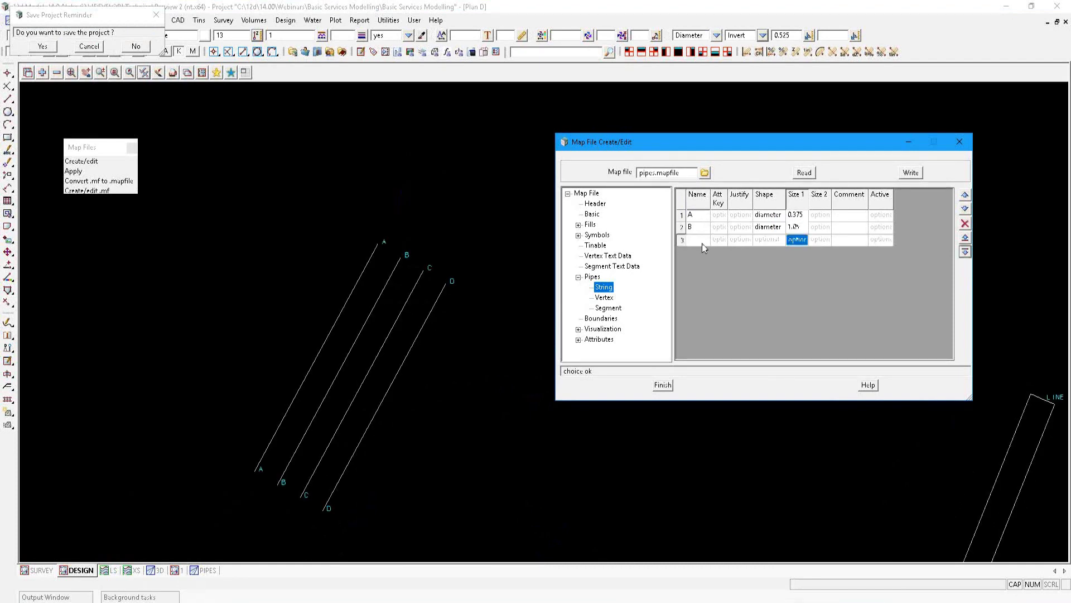
Step: Fill the third row of the string pipe table with name C, the diameter shape and a size of 1.8
left_click(703, 244)
type("C")
left_click(775, 240)
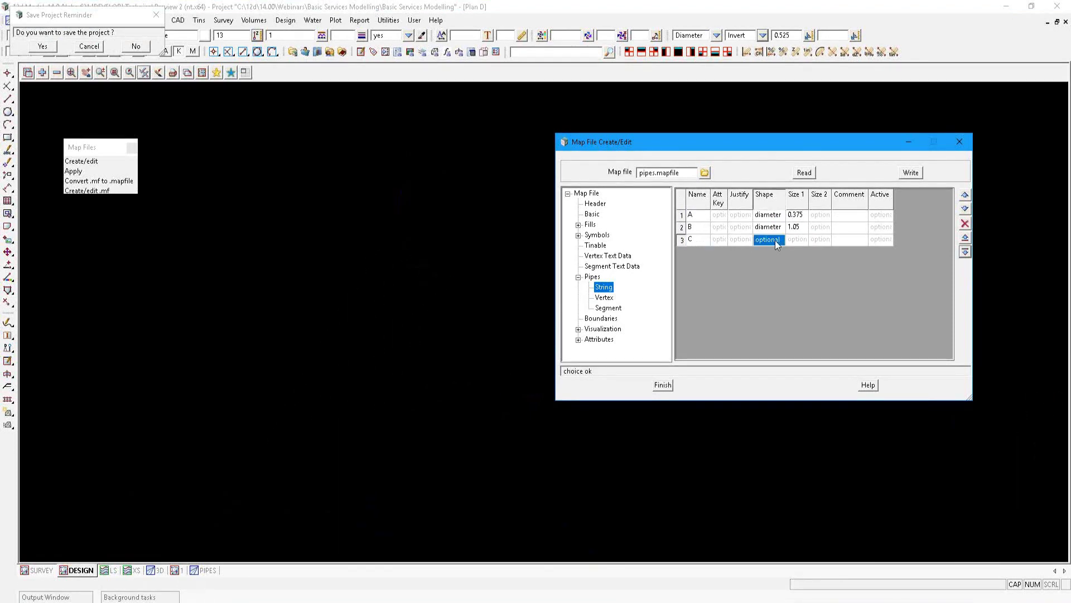
right_click(775, 240)
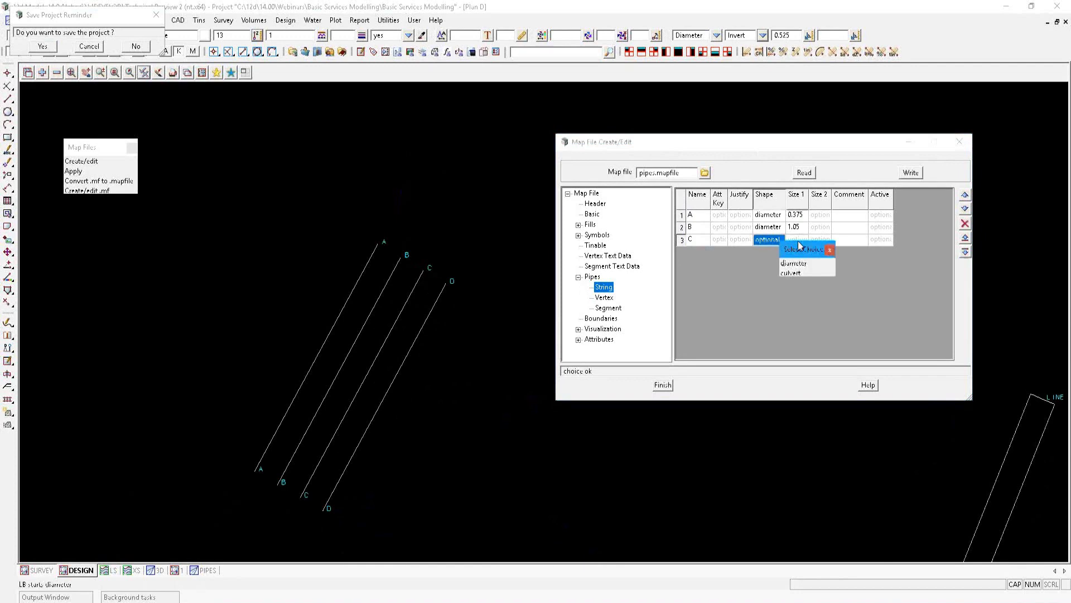
left_click(798, 241)
type("1")
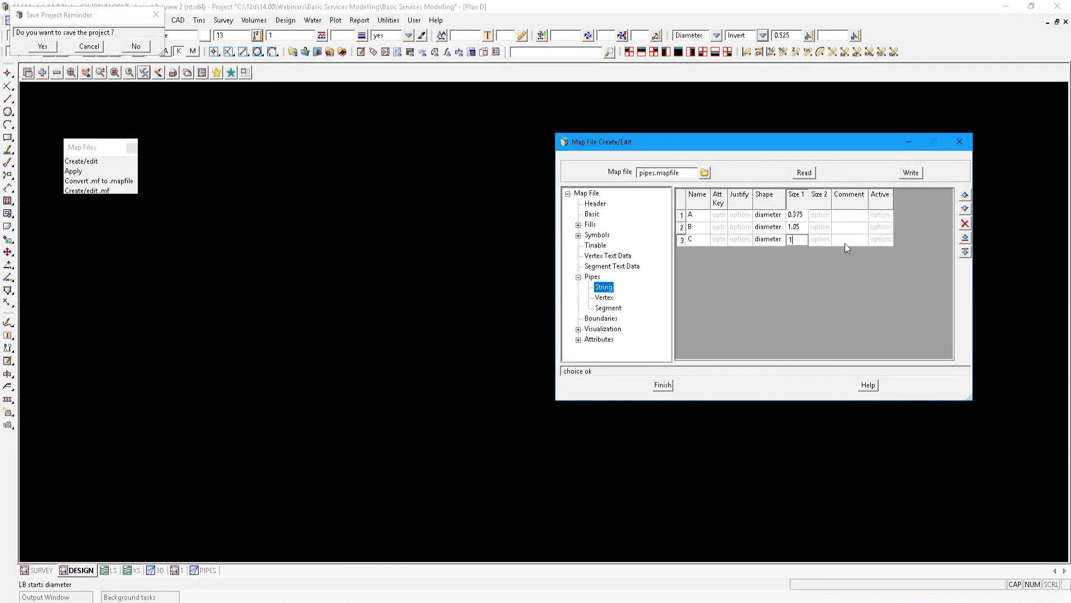
type(".8")
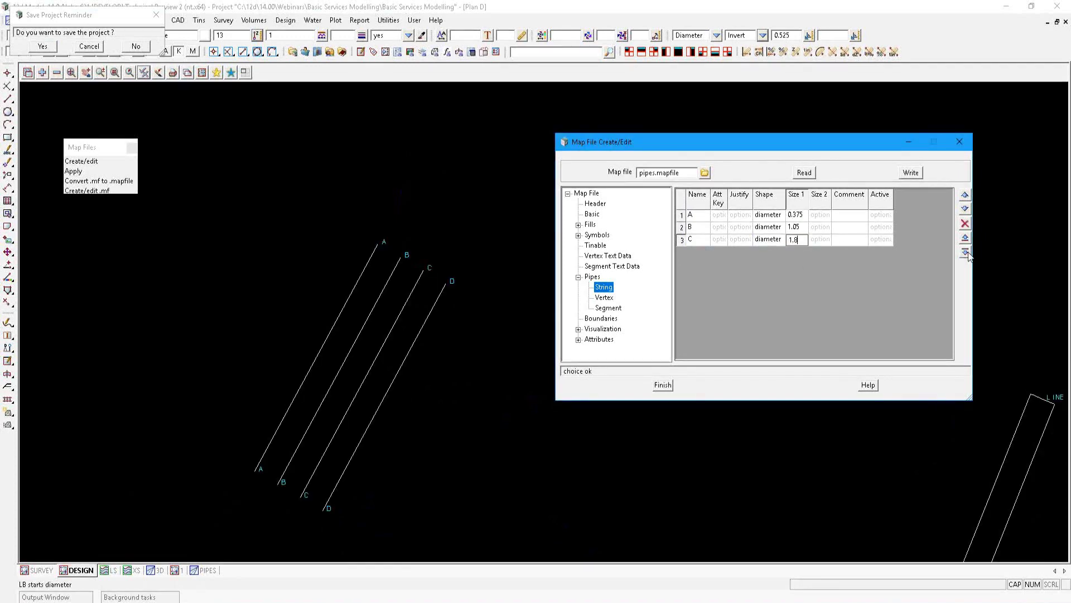
Step: Add a fourth row for string D with the diameter shape and a size of .225, and write the map file
left_click(966, 251)
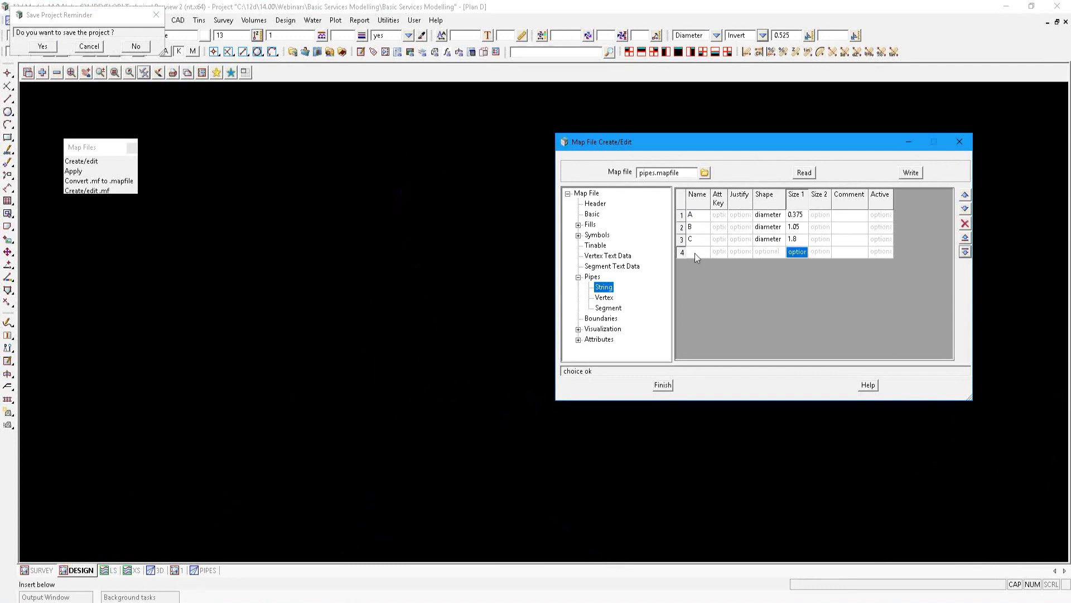
left_click(695, 253)
type("E")
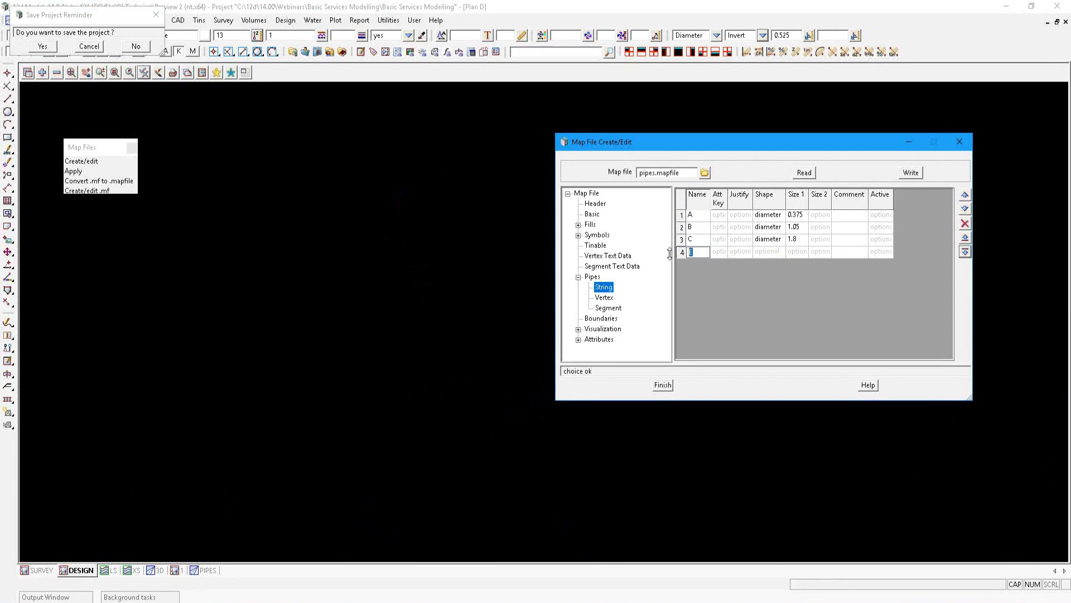
type("D")
left_click(769, 252)
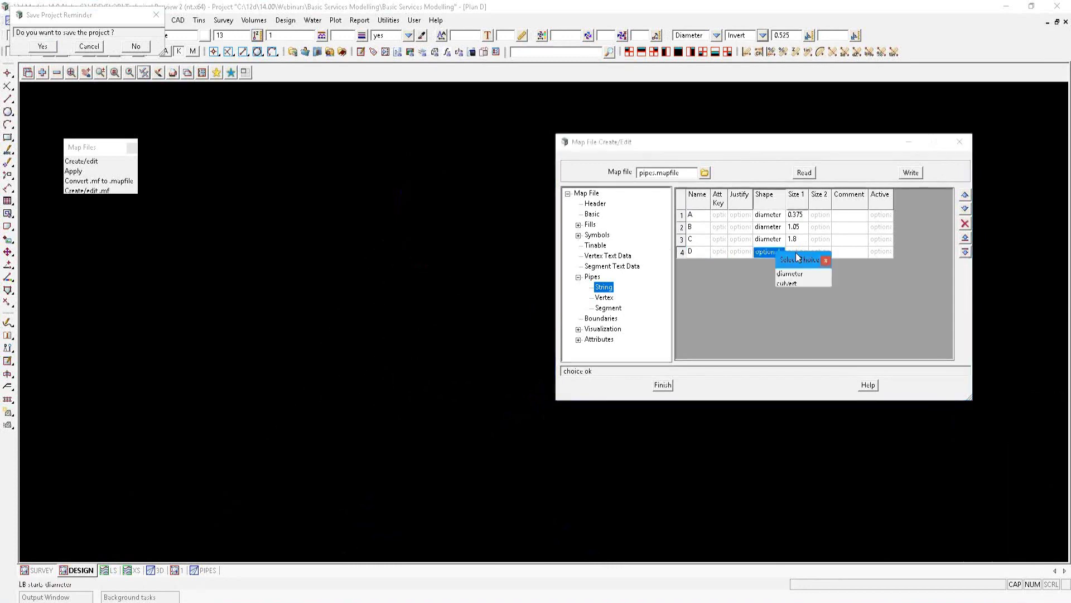
left_click(795, 253)
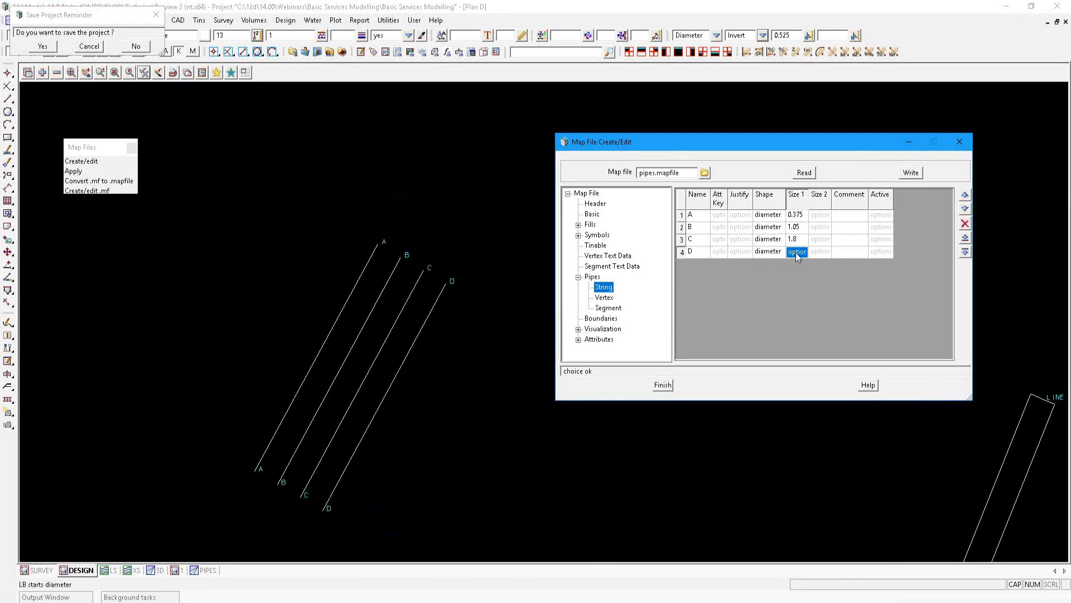
type(".225")
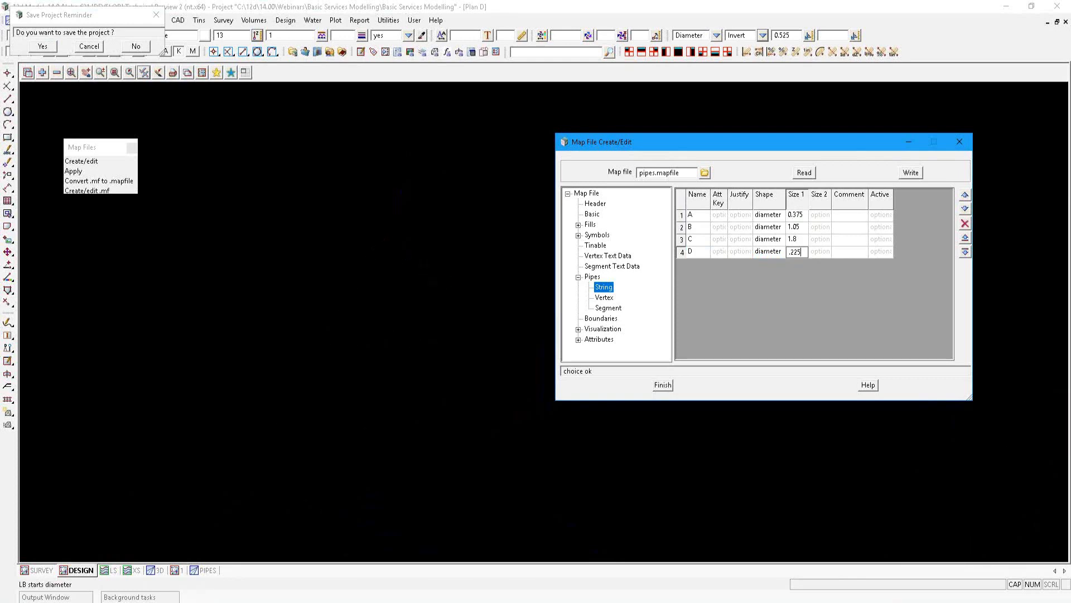
left_click(912, 175)
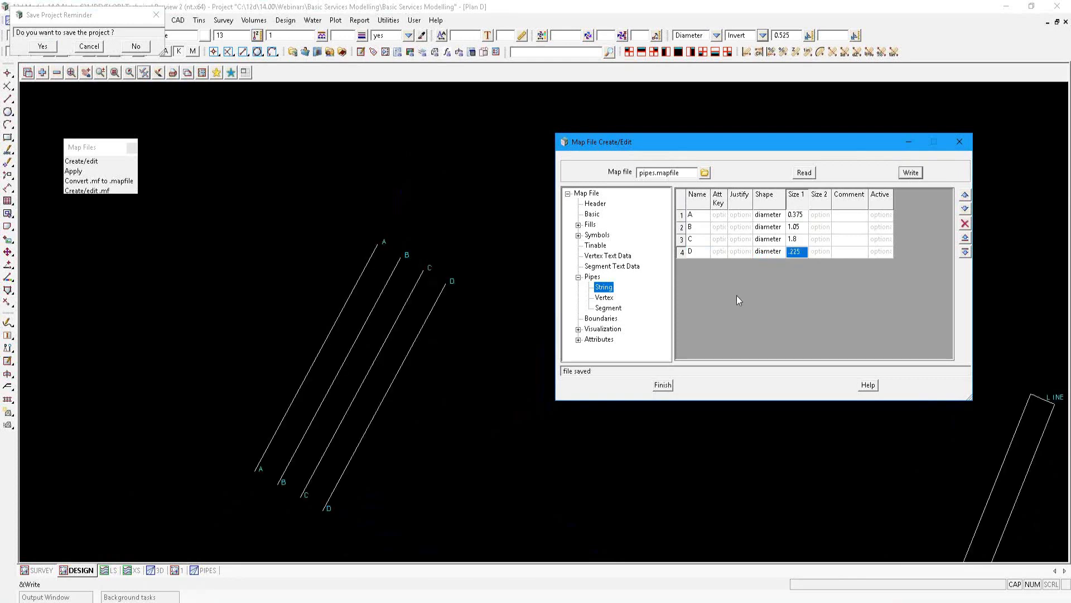
left_click(763, 215)
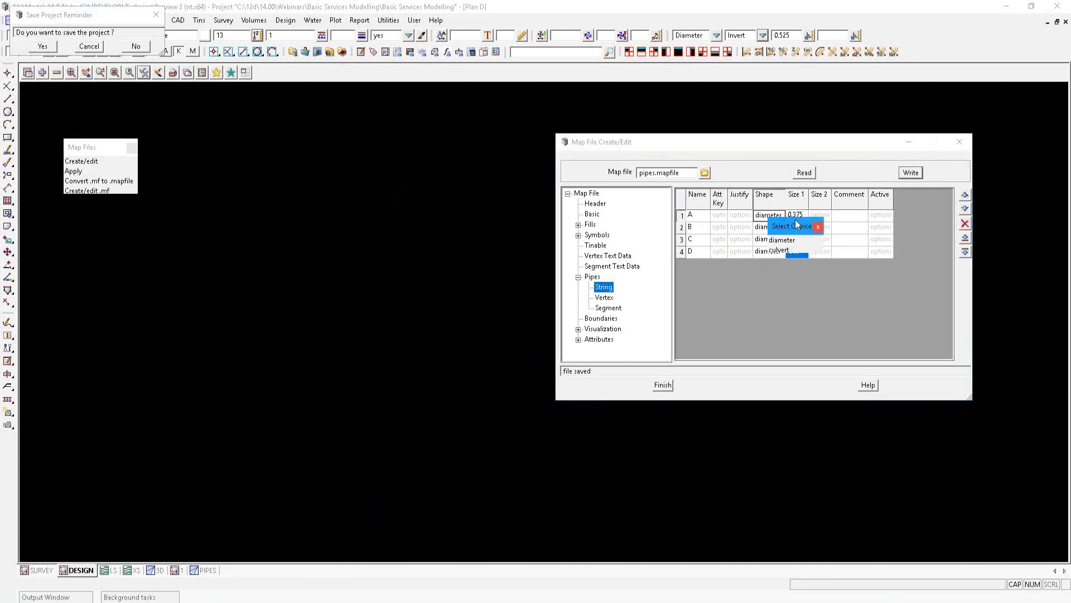
left_click(795, 251)
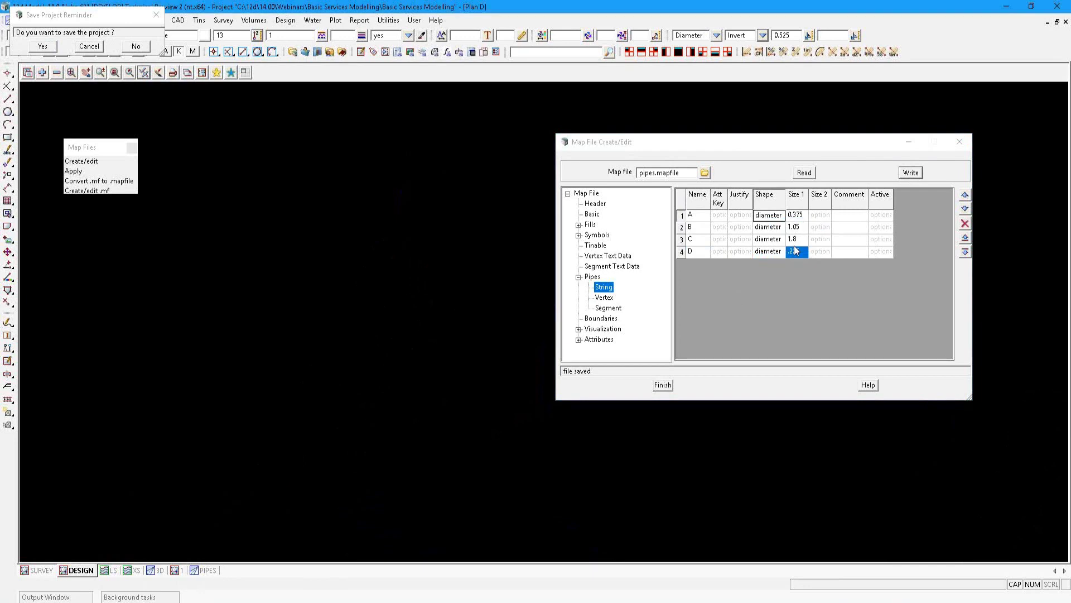
left_click(824, 206)
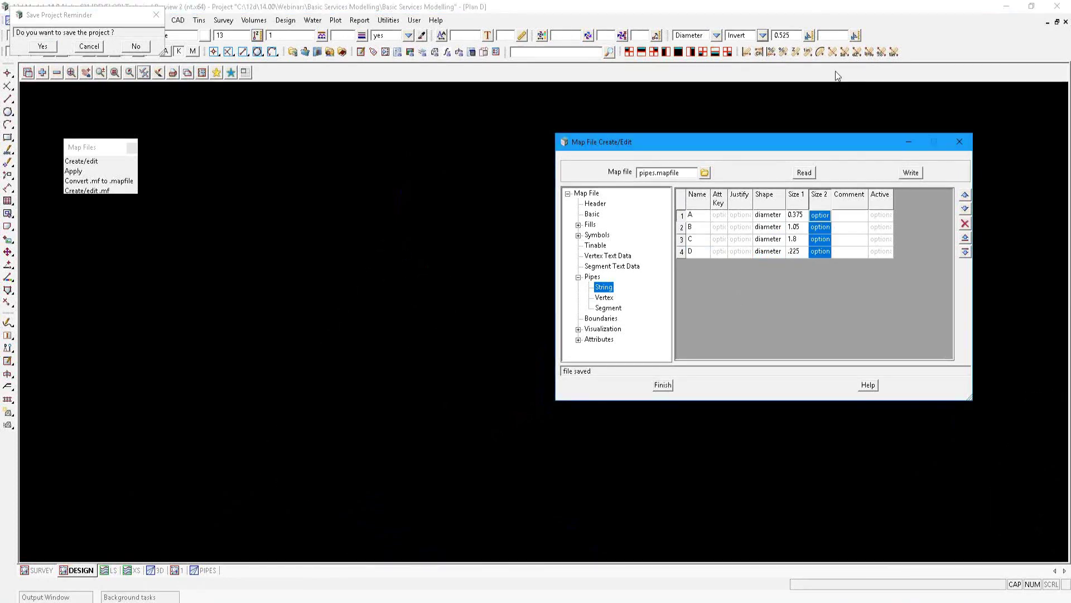
left_click(832, 35)
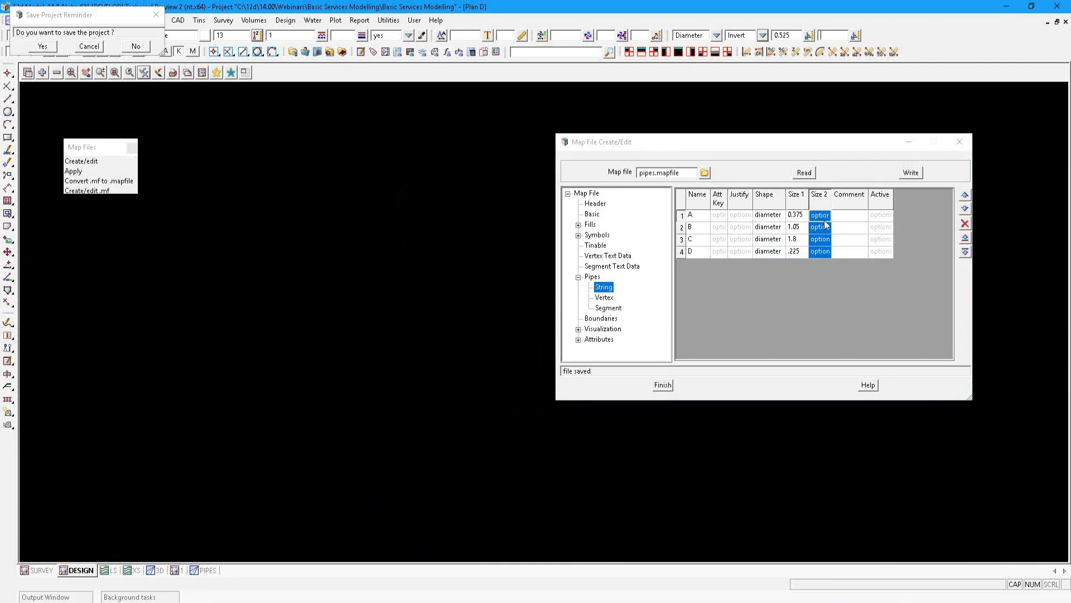
Step: Set the justification of all four strings A to D to Invert and write the map file again
left_click(743, 229)
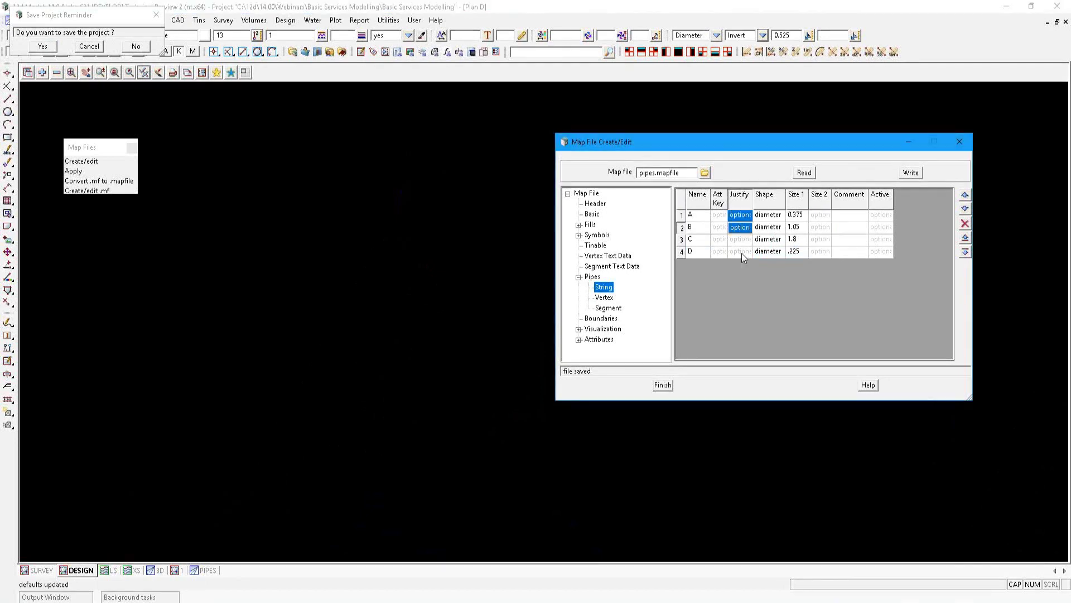
left_click(742, 253, "shift")
right_click(742, 253)
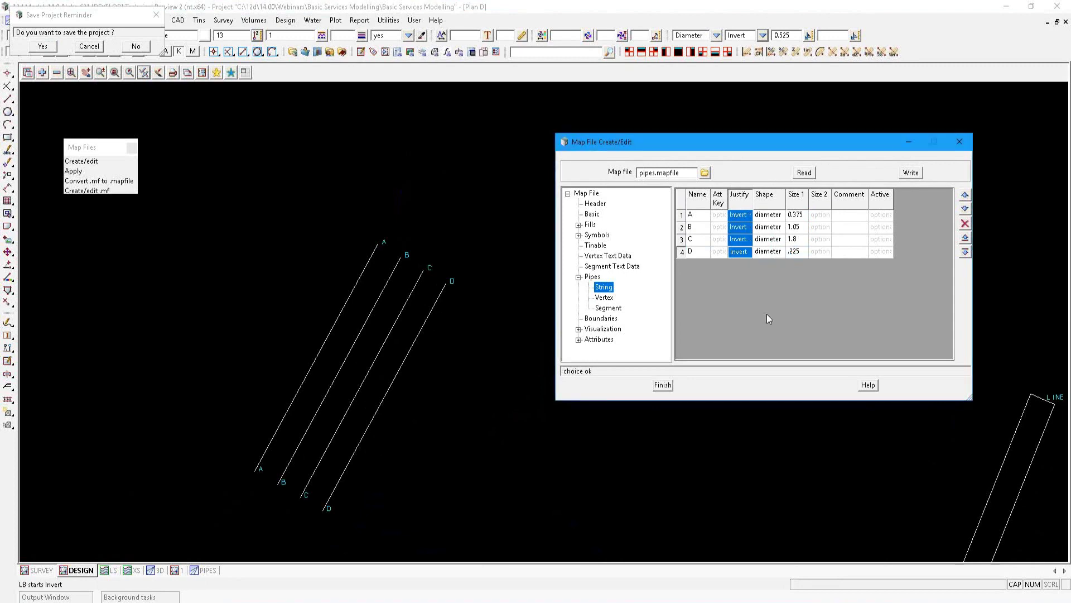
left_click(910, 173)
Step: Apply pipes.mapfile to the STRING SIZES model, replacing the existing data
left_click(513, 331)
left_click(82, 171)
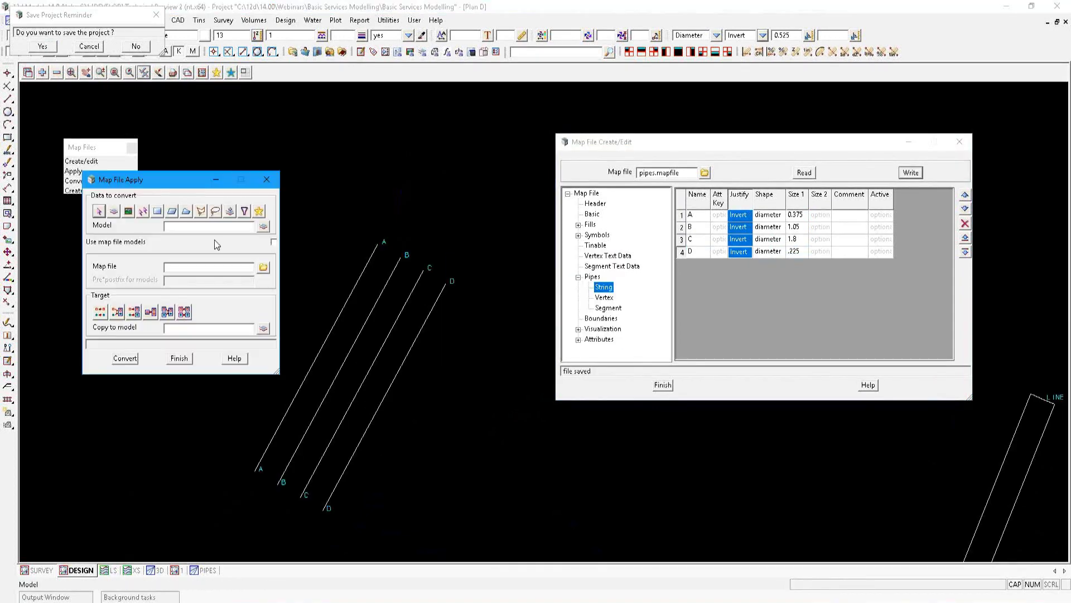
left_click(216, 180)
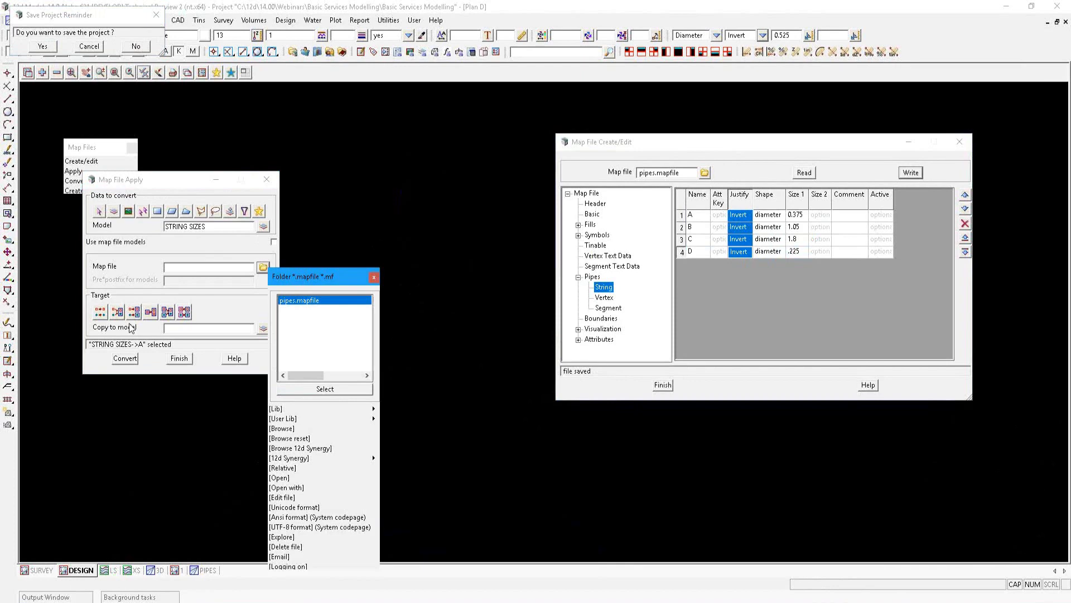
left_click(101, 312)
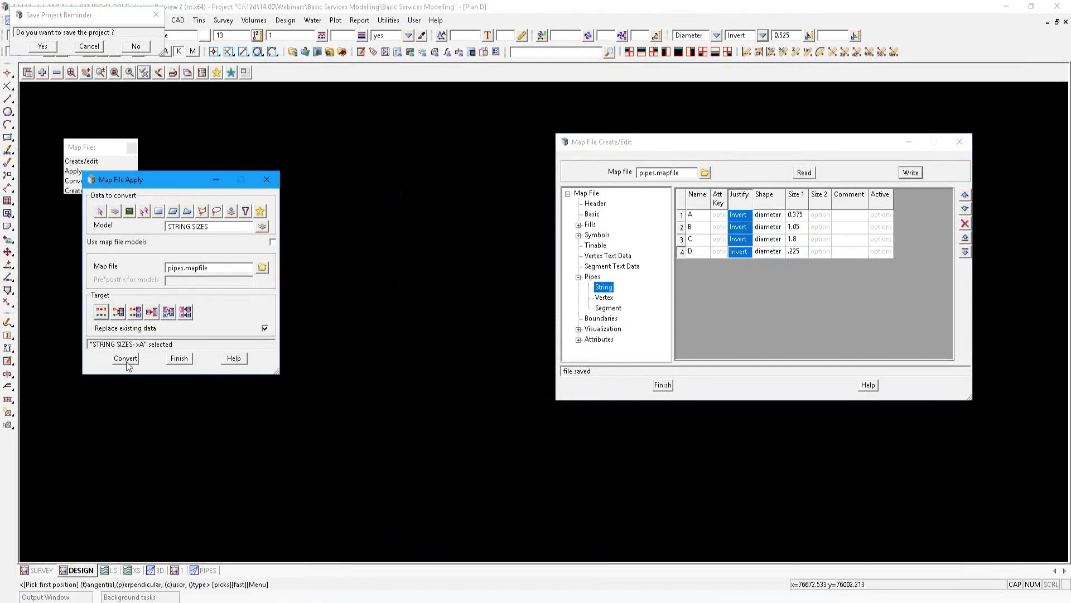
left_click(126, 359)
Step: Inspect the converted pipes from different angles in the PIPES perspective view and close the map file dialogs
left_click_drag(151, 179, 505, 116)
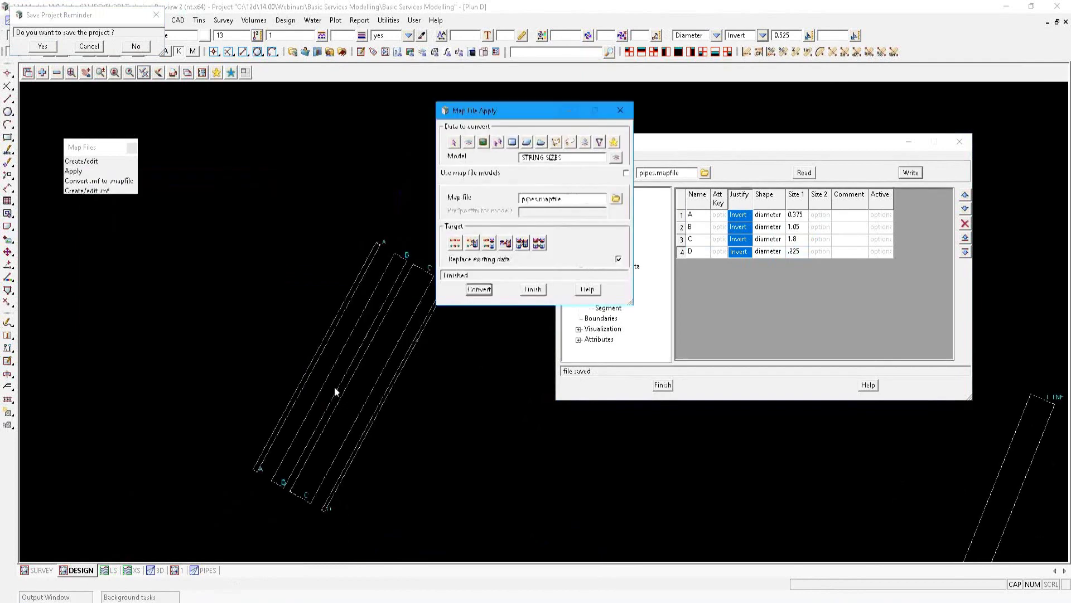
left_click(206, 570)
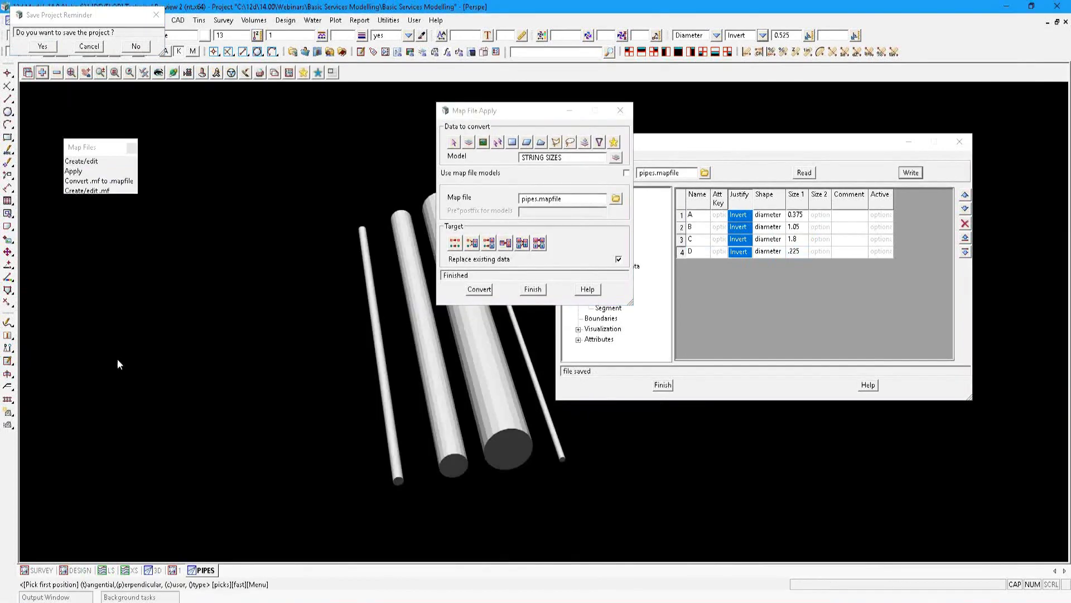
scroll(118, 364, "down", 3)
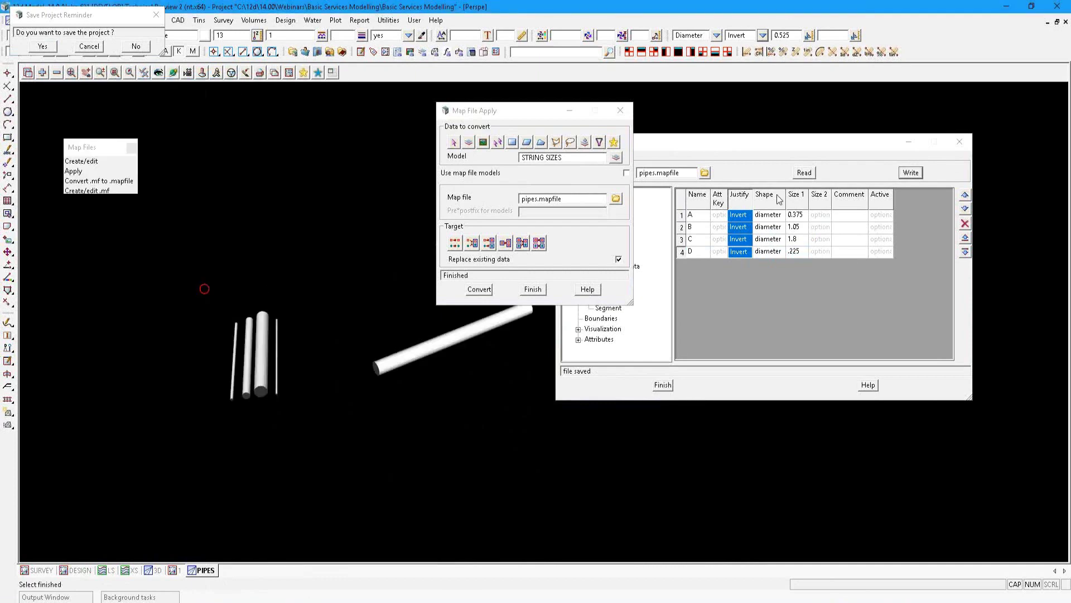
left_click(664, 385)
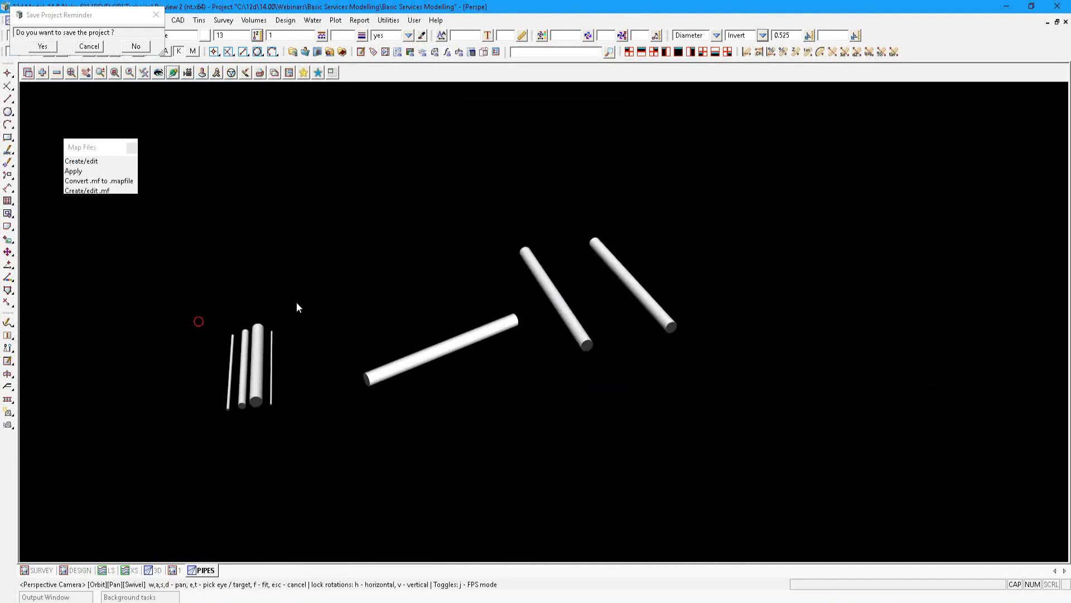
left_click_drag(296, 302, 506, 362)
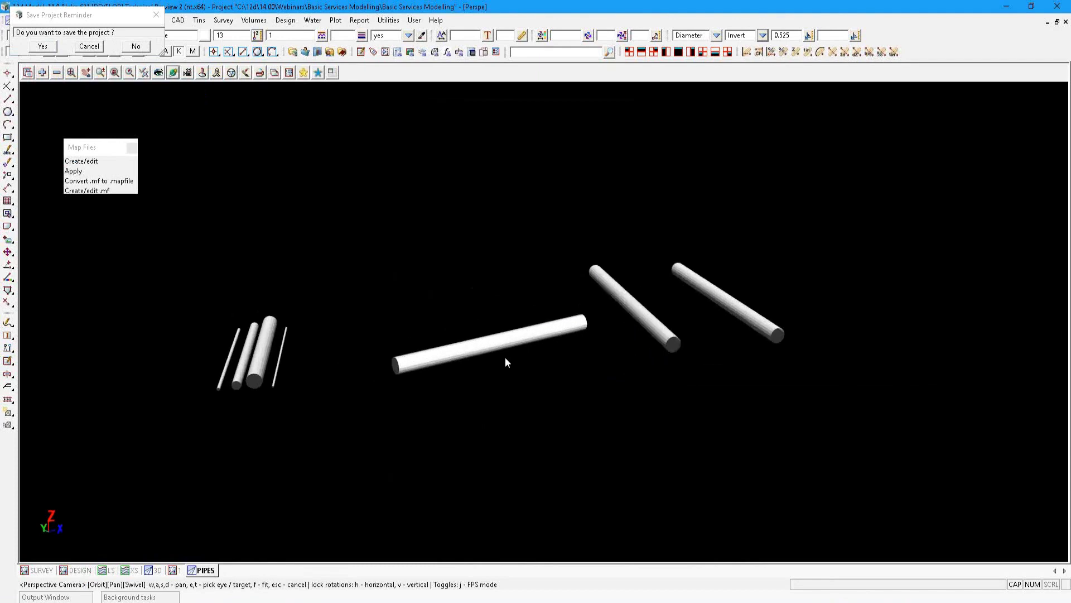
left_click_drag(506, 359, 344, 325)
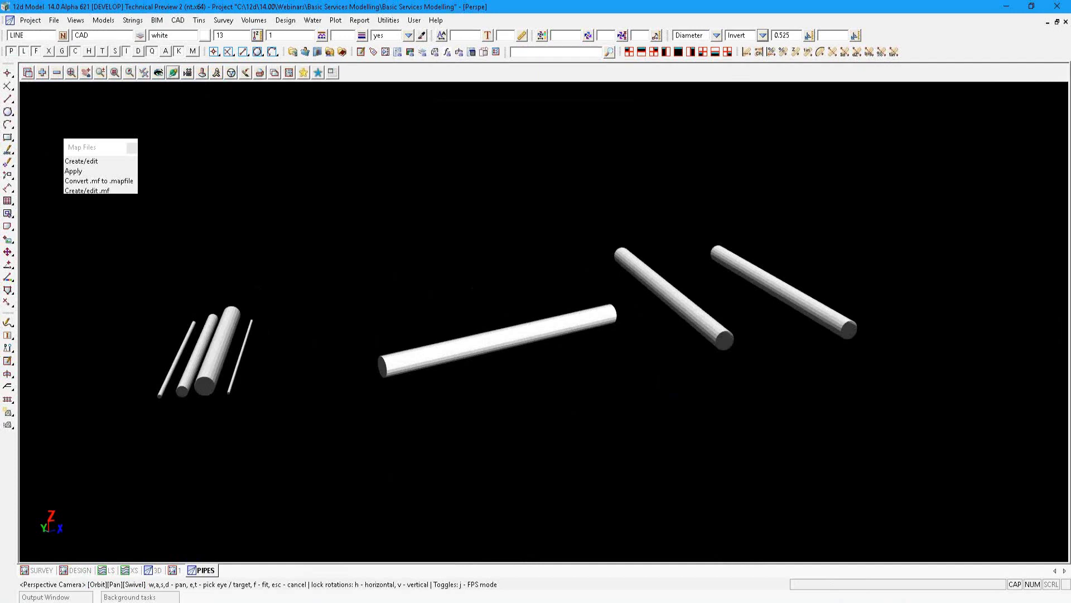
Step: Switch to the Survey Data project and examine the surveyed service strings in the plan view
mouse_move(271, 574)
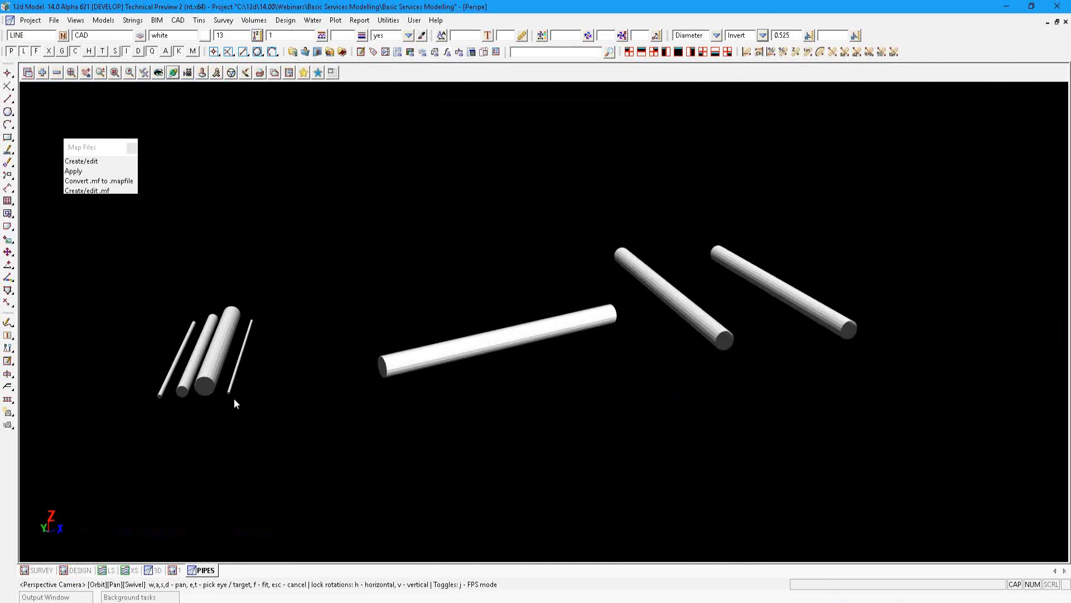
left_click(283, 574)
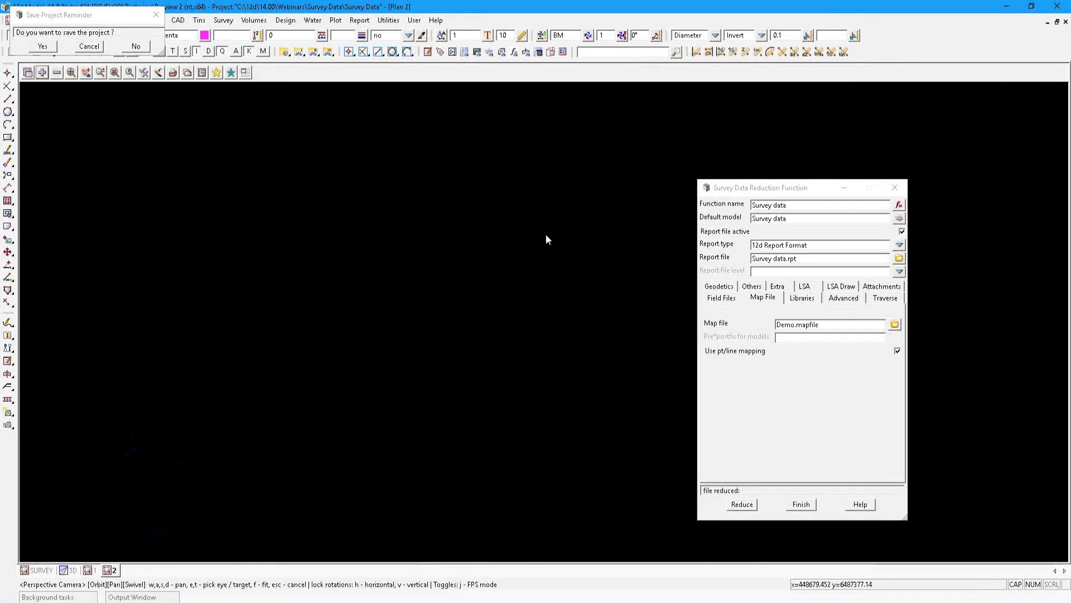
scroll(548, 239, "up", 2)
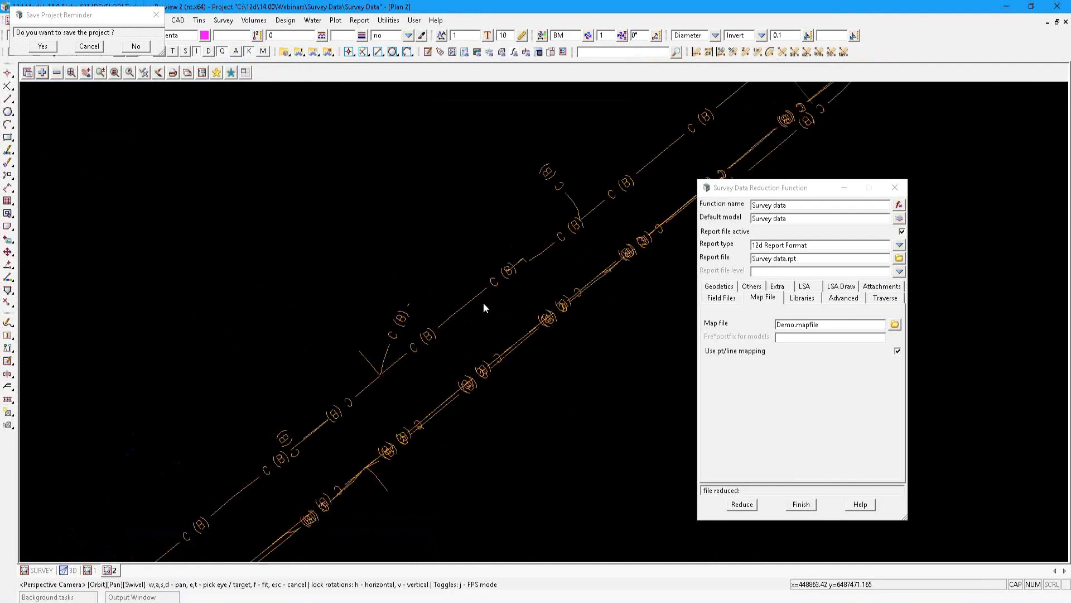
middle_click_drag(483, 302, 634, 136)
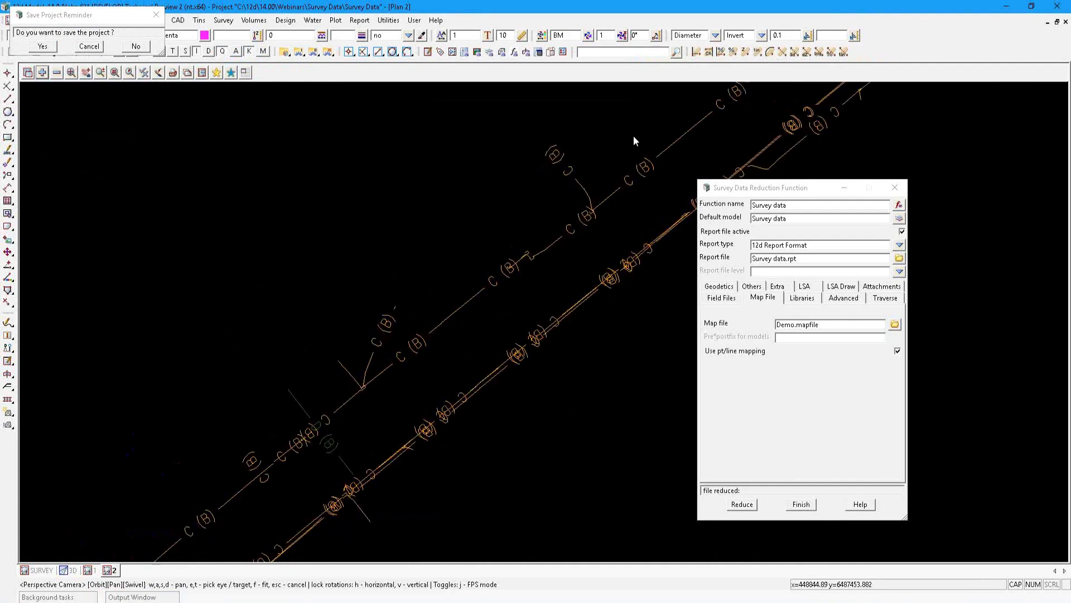
scroll(634, 136, "down", 2)
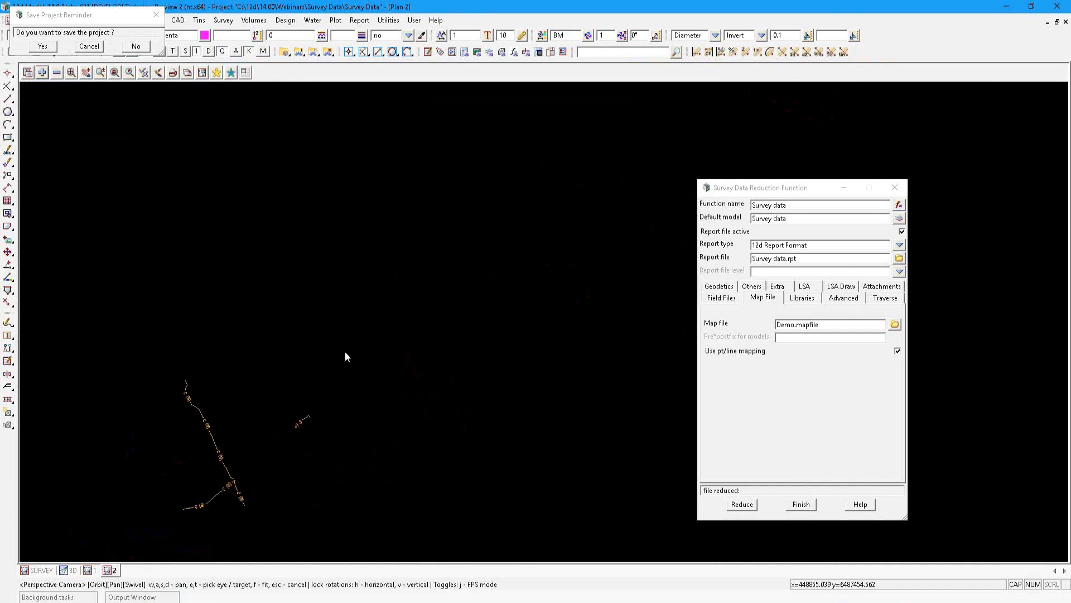
middle_click_drag(345, 350, 468, 426)
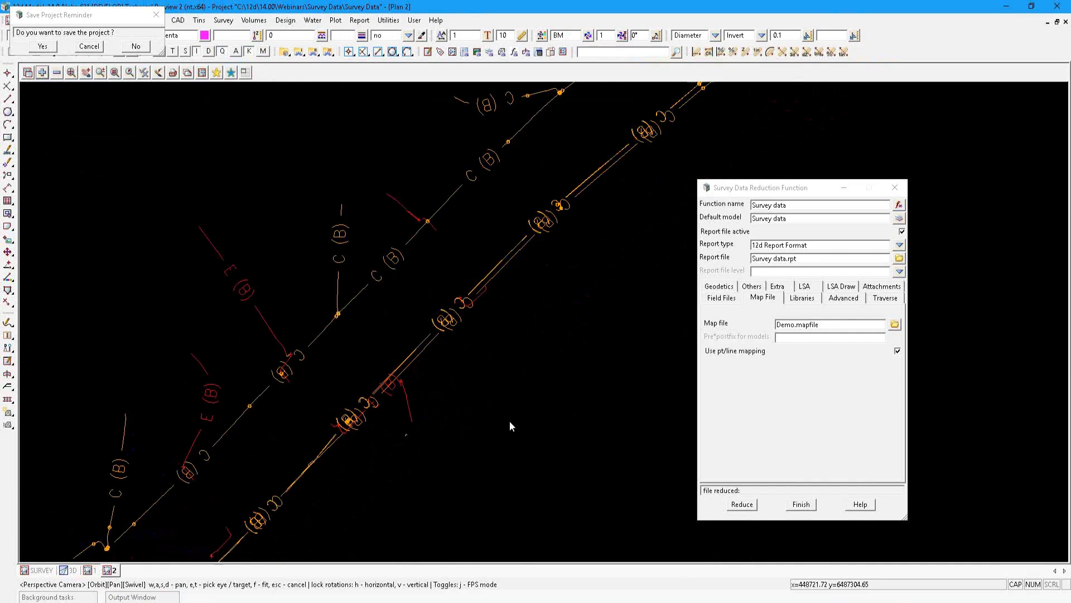
Step: Examine the vertex attributes of a Survey Communications string, including its PipeDia value
left_click(68, 68)
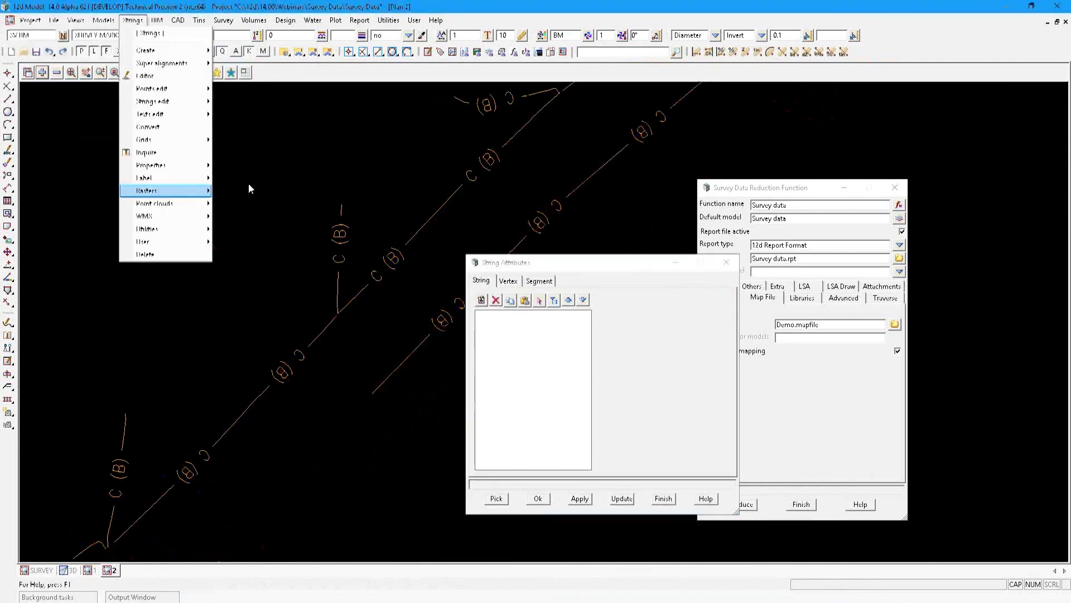
mouse_move(150, 166)
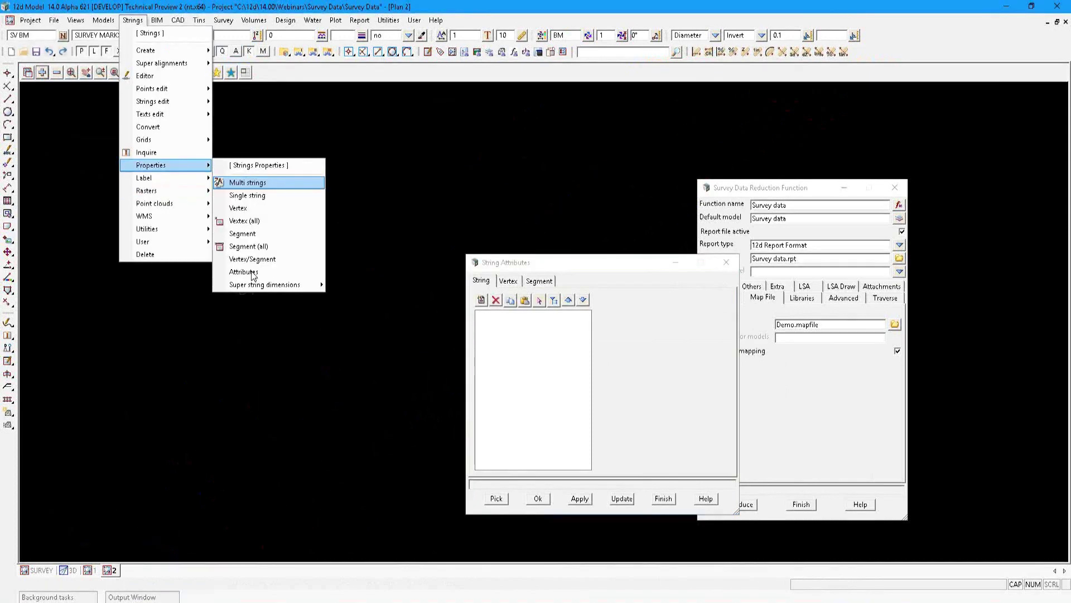
left_click(499, 502)
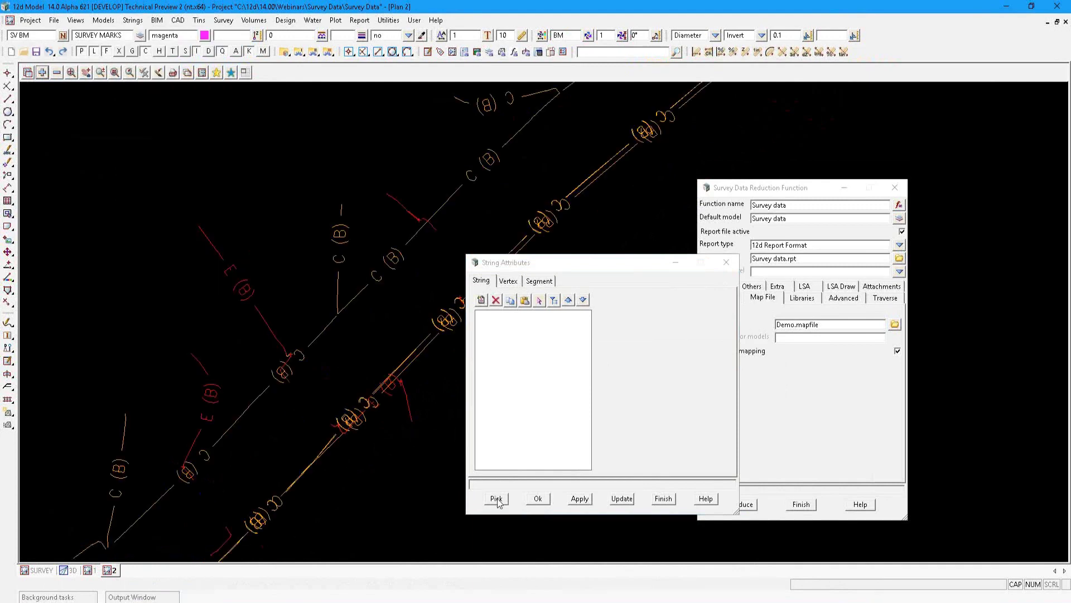
left_click(496, 499)
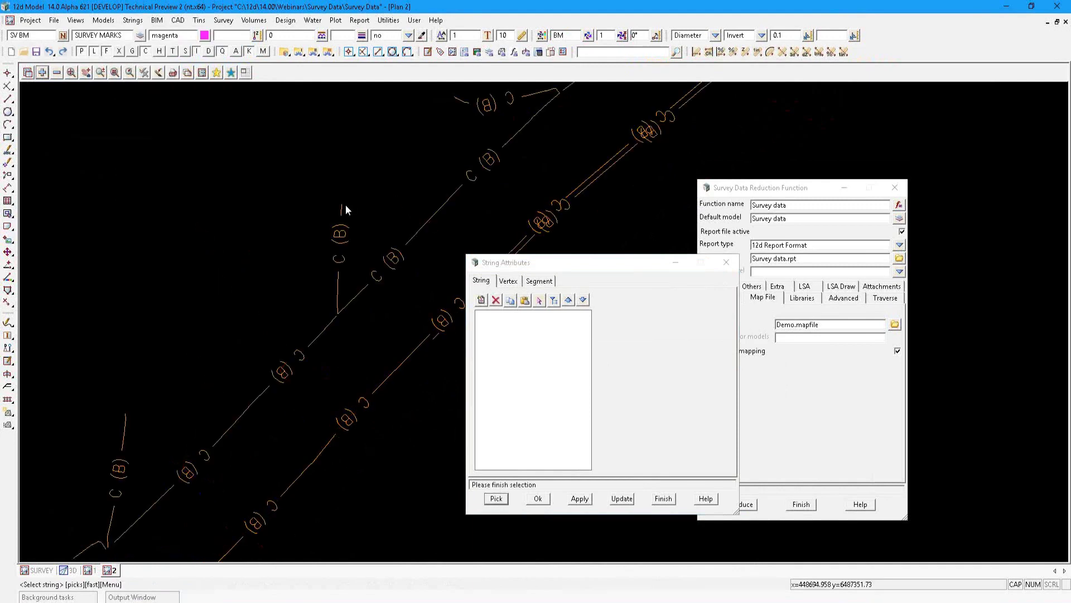
left_click(346, 206)
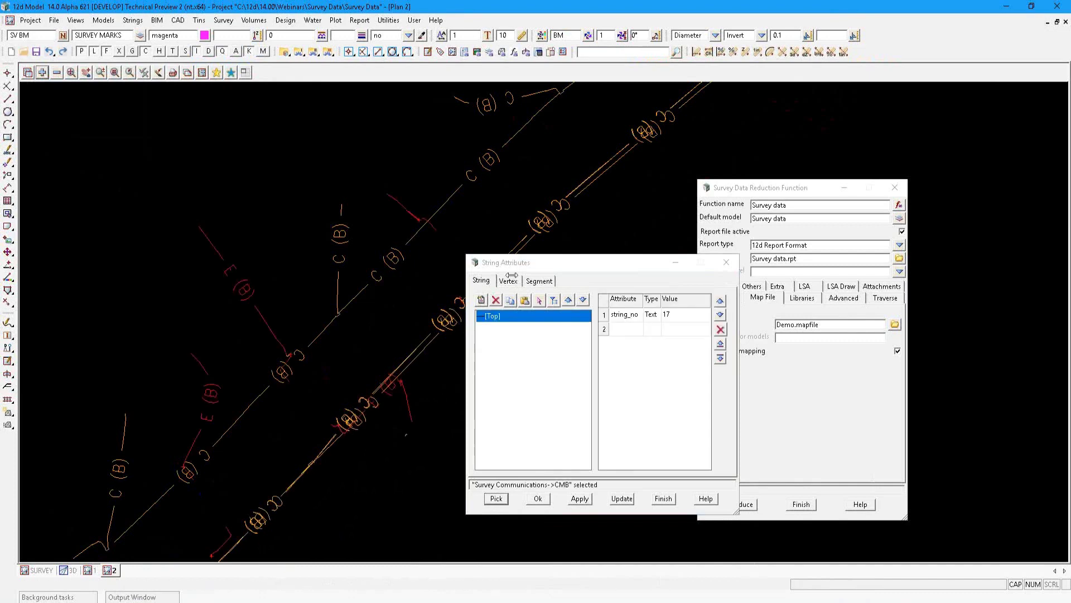
left_click(509, 279)
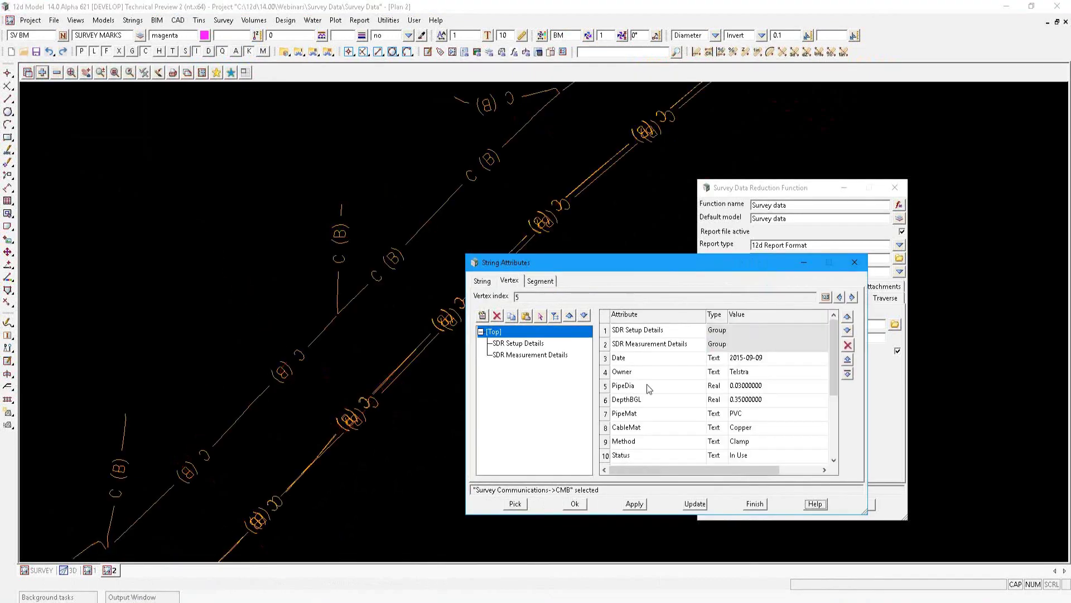
left_click(769, 388)
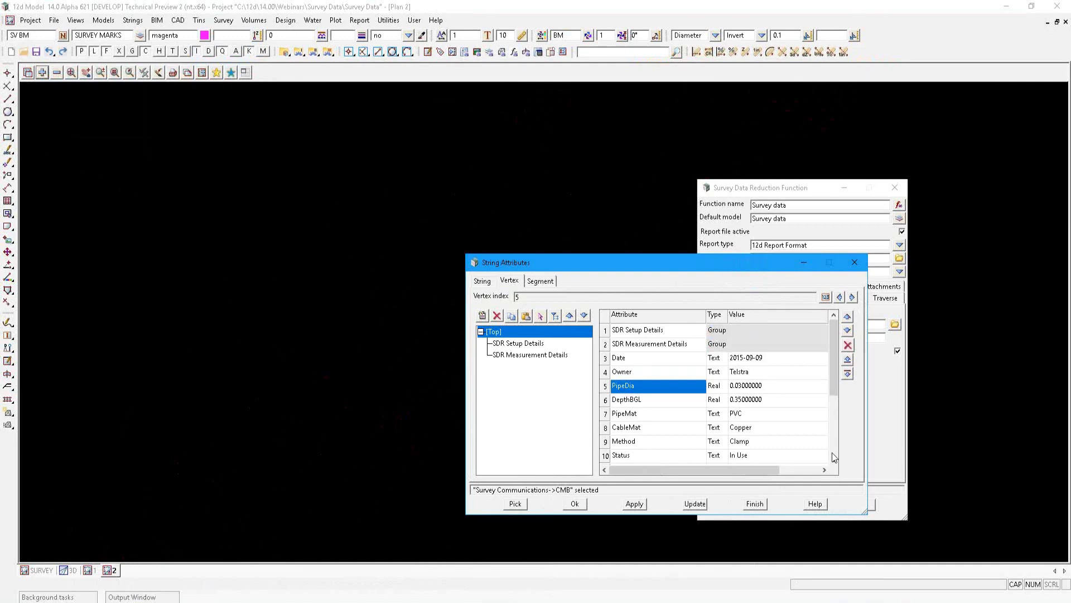
left_click(654, 465)
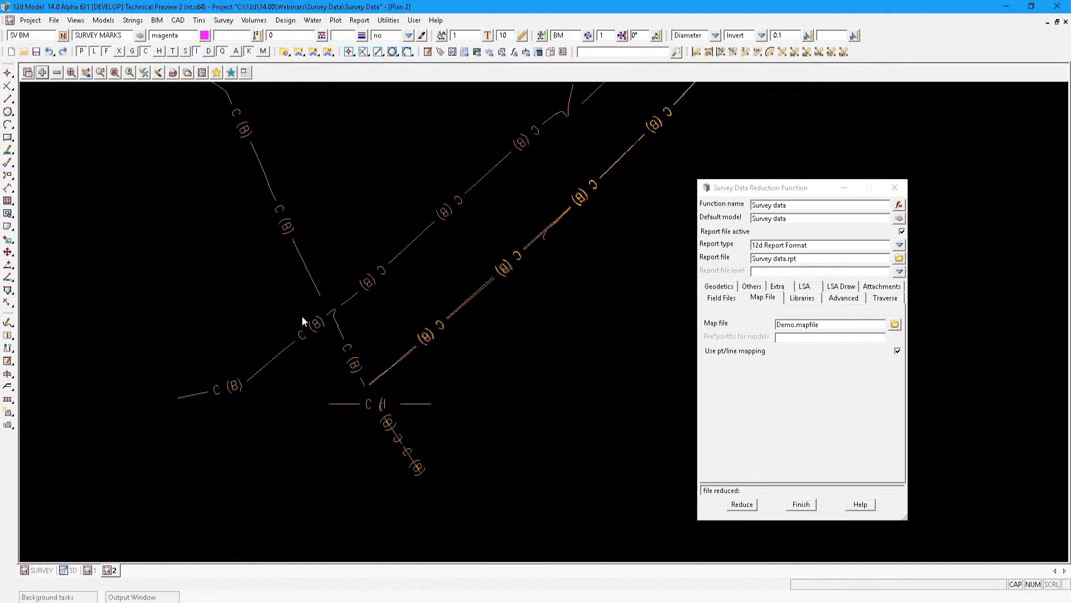
Step: Open Demo.mapfile for editing and show its vertex-based pipe entries
left_click(894, 324)
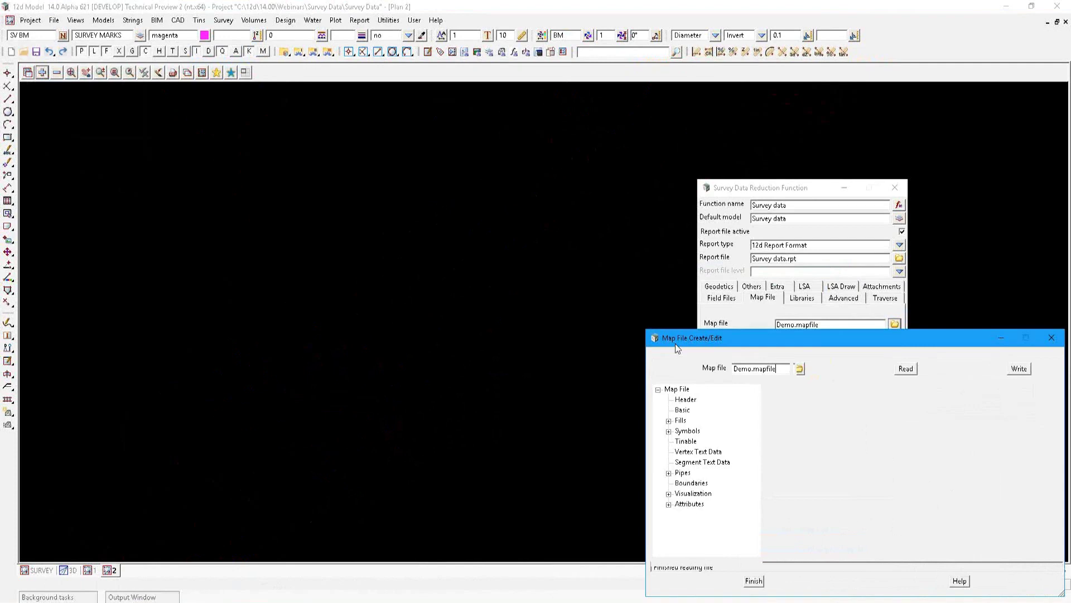
double_click(675, 343)
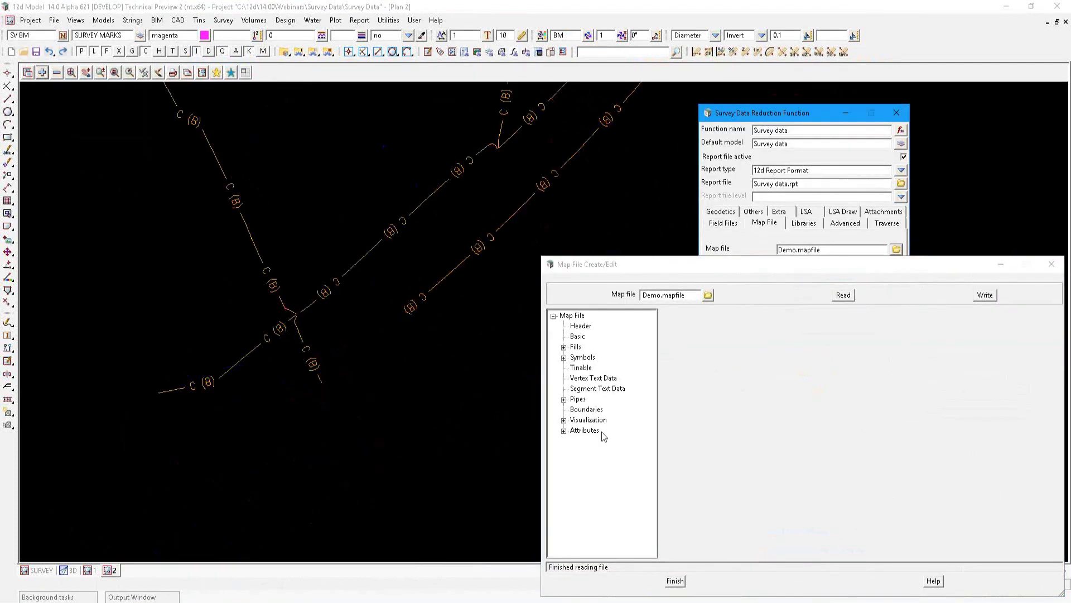
left_click(564, 399)
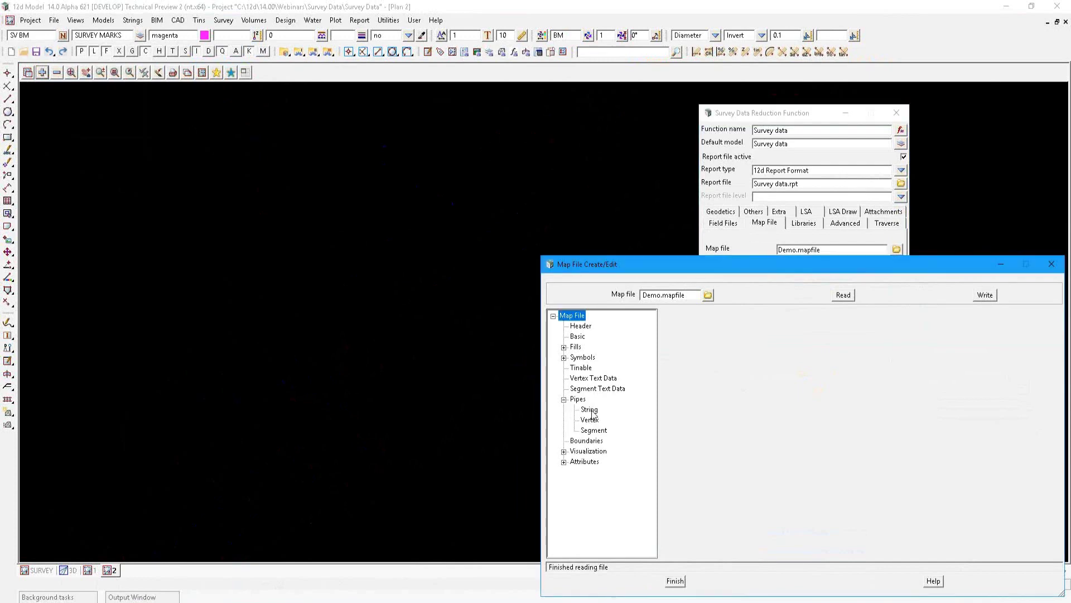
left_click(590, 411)
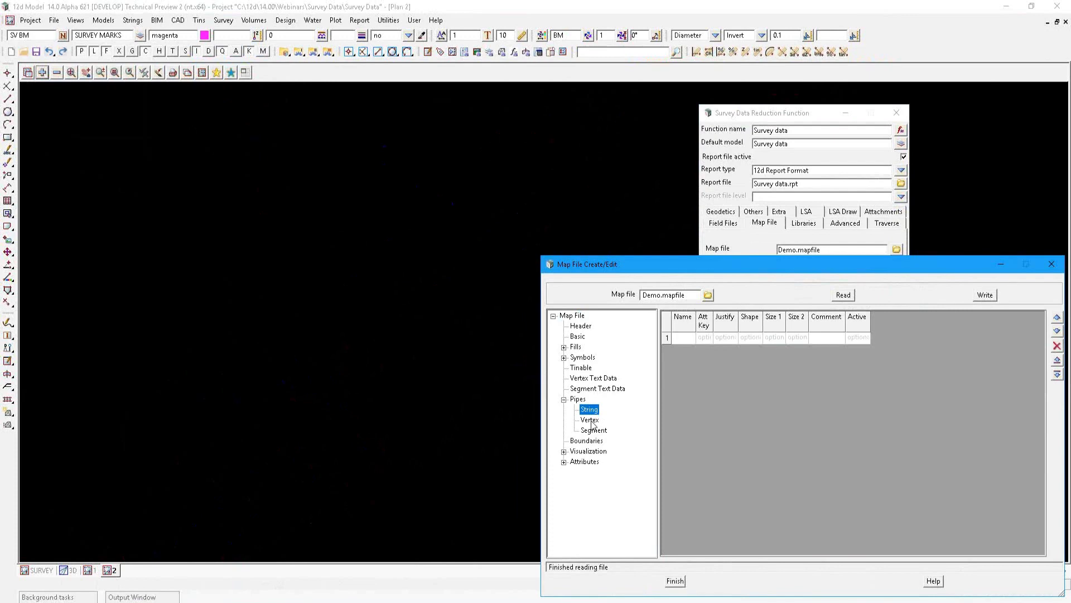
left_click(591, 420)
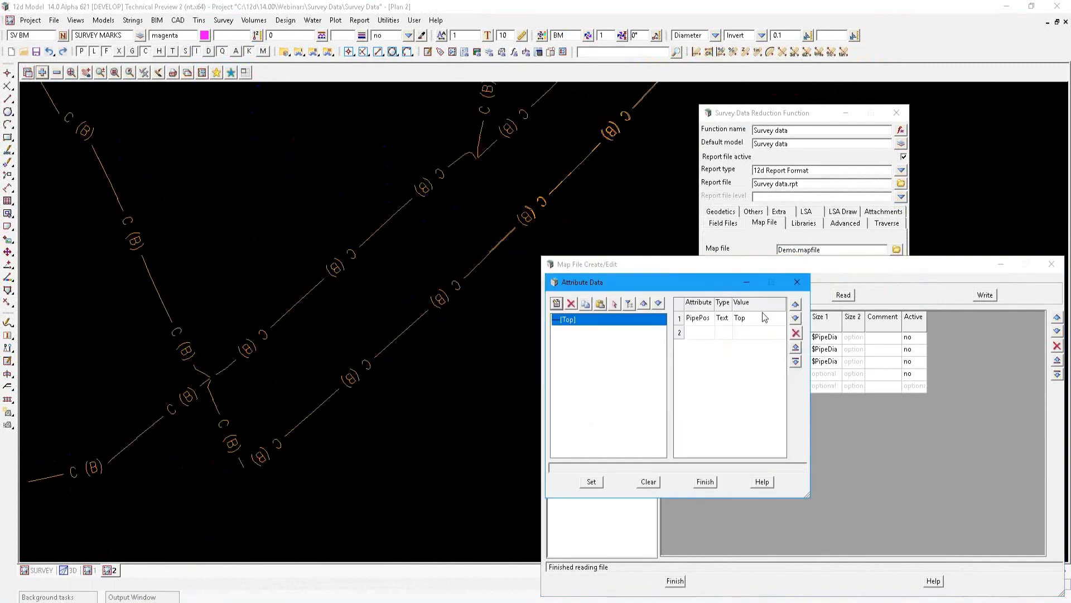
Step: Review the first vertex pipe entry's PipePos attribute key, its justification and shape, and its $PipeDia size
left_click(760, 318)
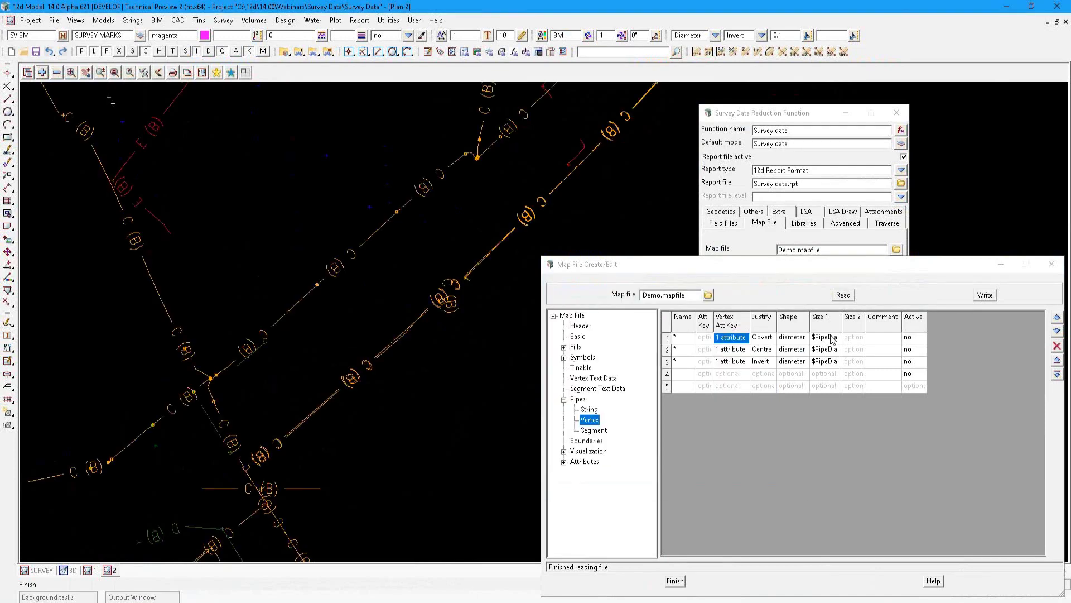
left_click(773, 340)
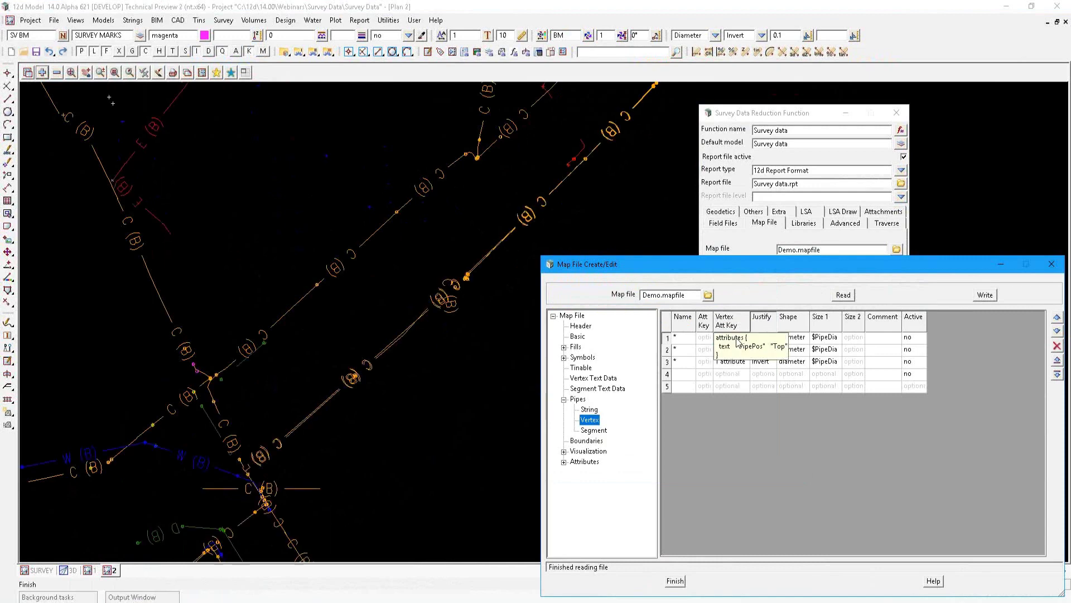
left_click(802, 338)
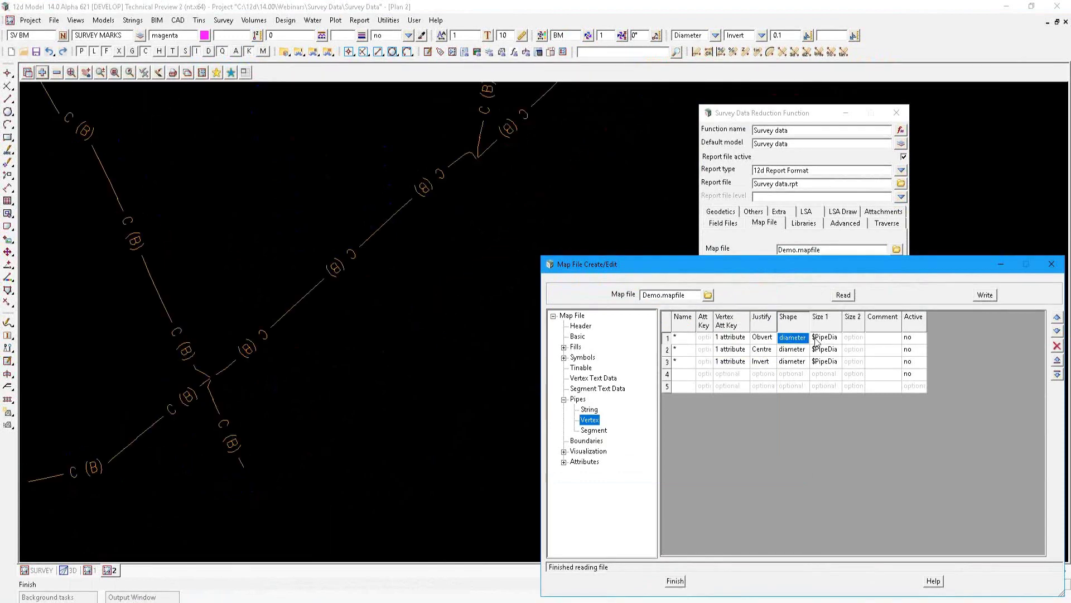
left_click(827, 338)
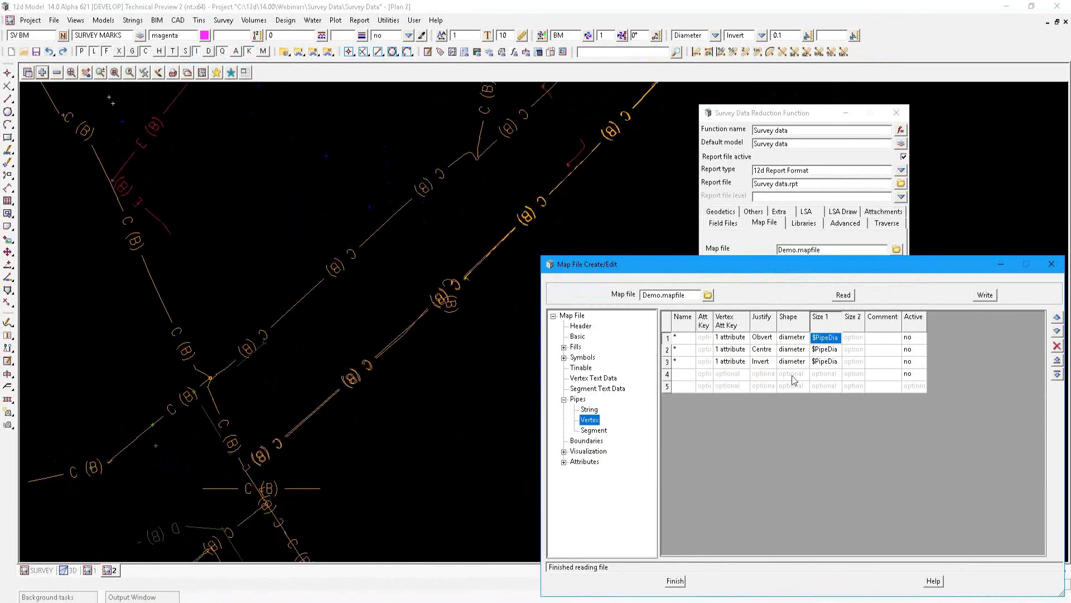
Step: Clear the Active setting for all vertex pipe entries in the map file
left_click(915, 327)
right_click(926, 356)
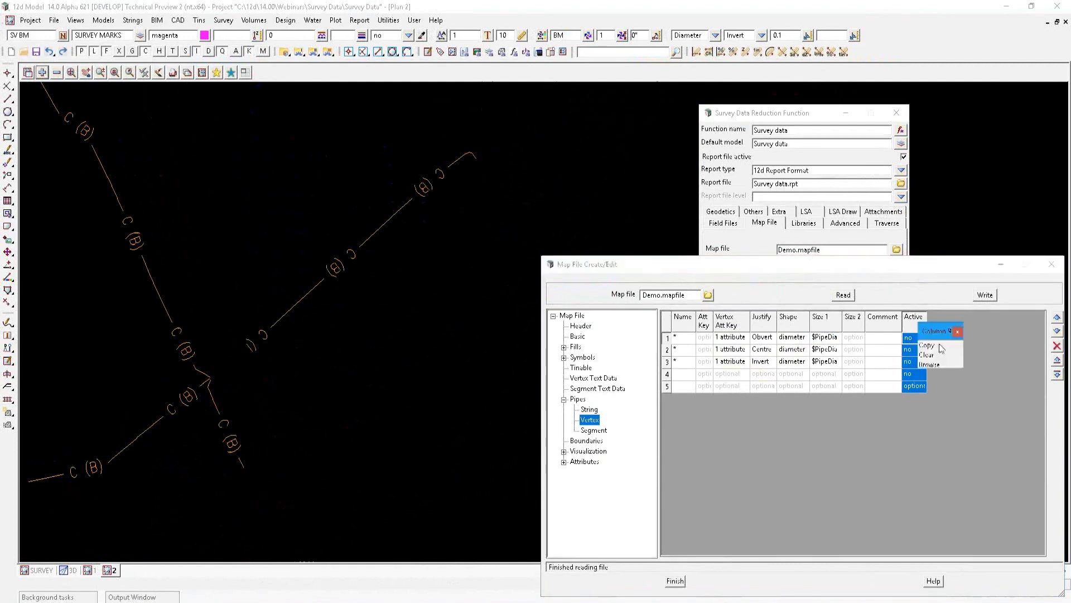
left_click(926, 355)
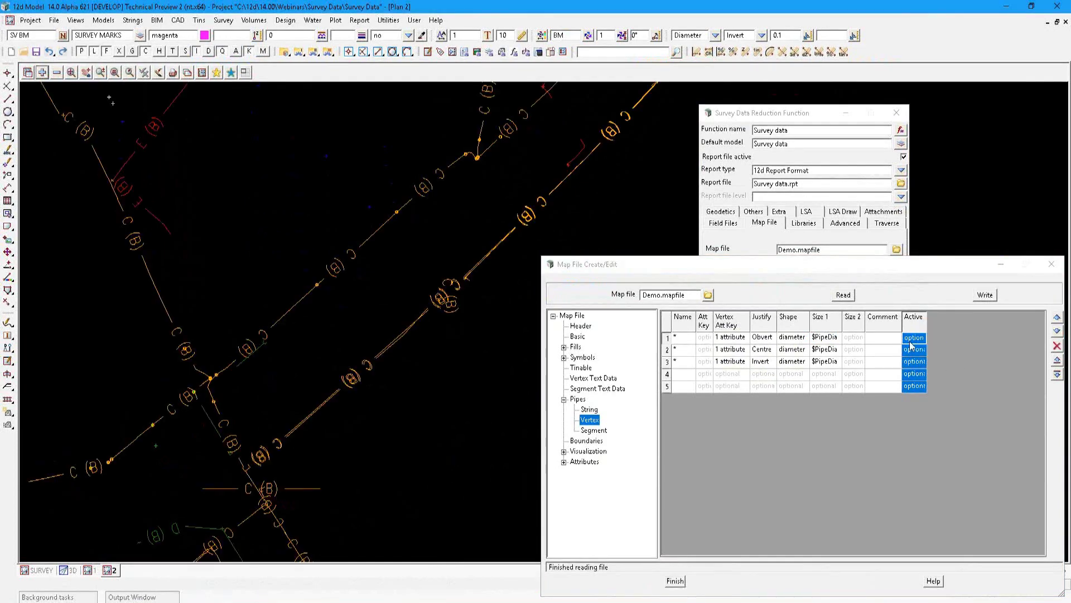
left_click(854, 386)
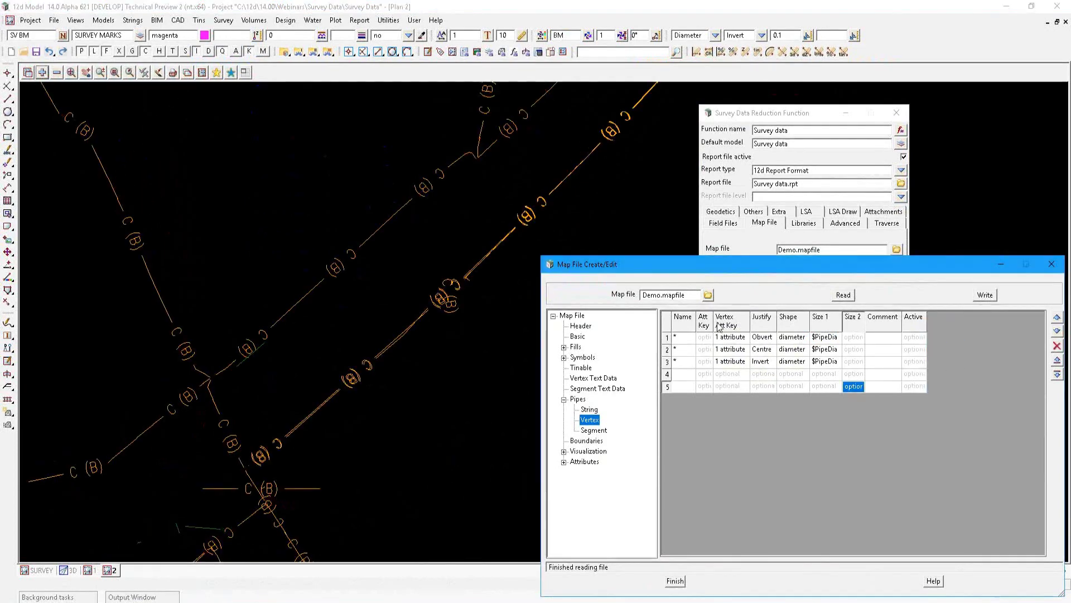
Step: Write the changes over the existing Demo.mapfile, close the map file editor and reduce the survey data again
left_click(985, 296)
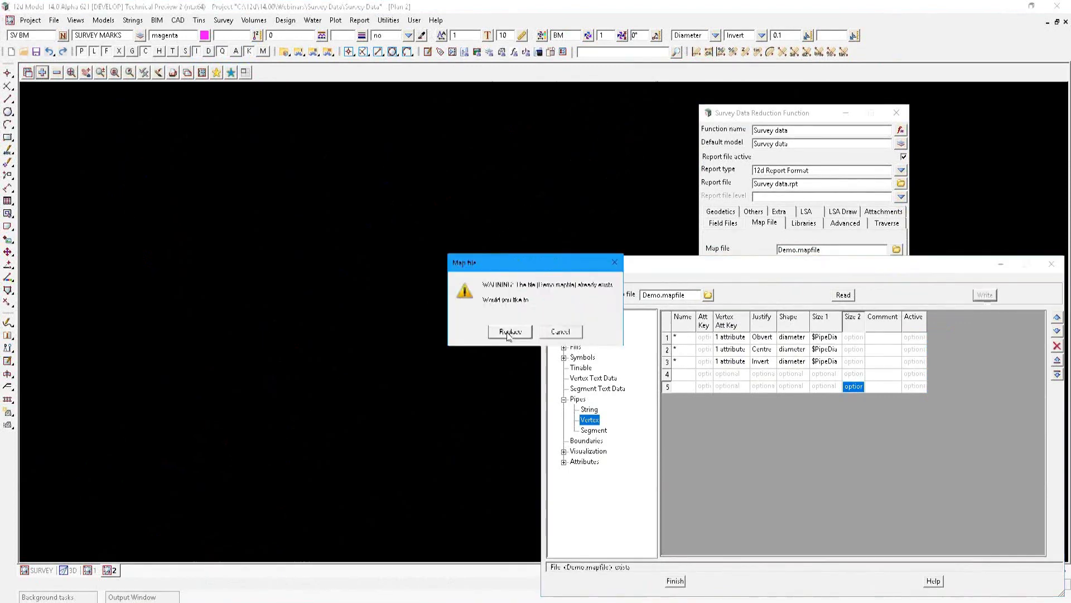
left_click(508, 333)
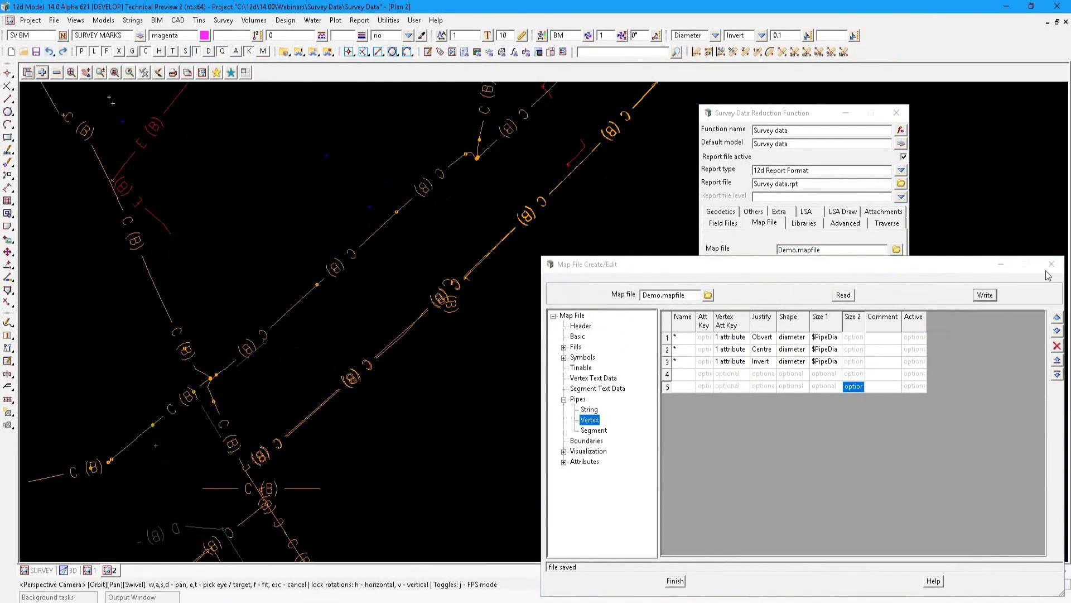
left_click(1052, 264)
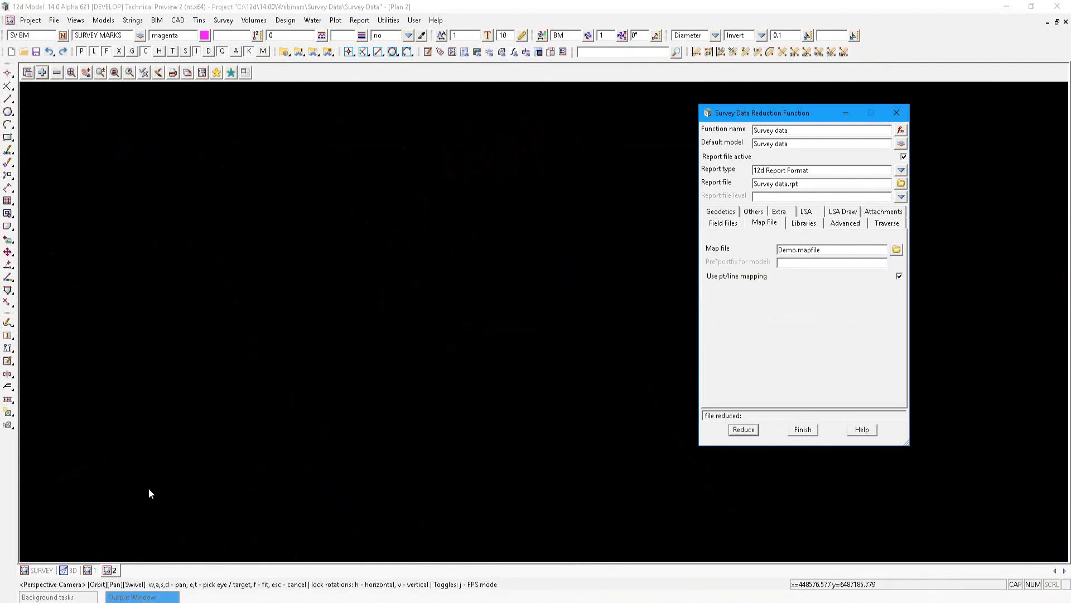
Step: Add the Survey Communications, Drainage, Electrical, Features and Water models to the 3D perspective view
left_click(71, 570)
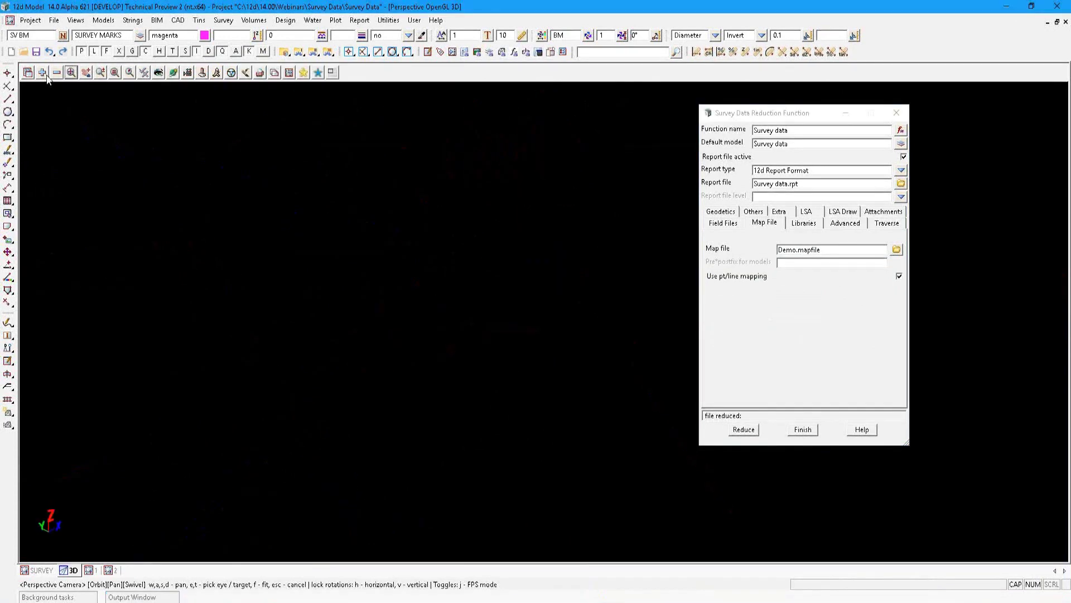
left_click(44, 74)
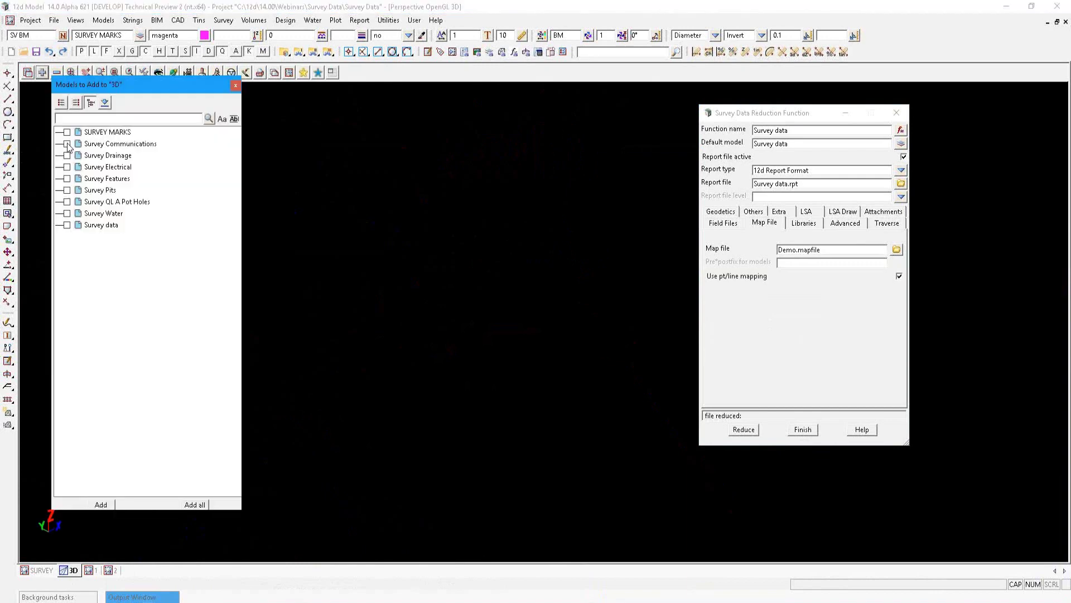
left_click(67, 144)
left_click(67, 156)
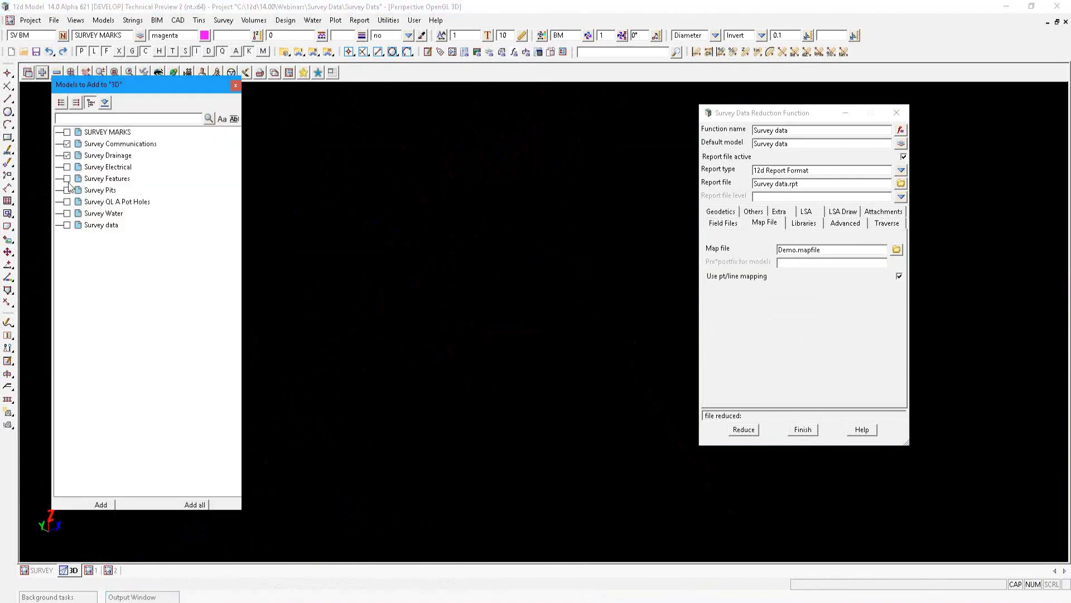
left_click(67, 167)
left_click(67, 178)
left_click(67, 213)
Step: Inspect the surveyed service pipes up close and from different angles in the 3D perspective view
left_click(445, 322)
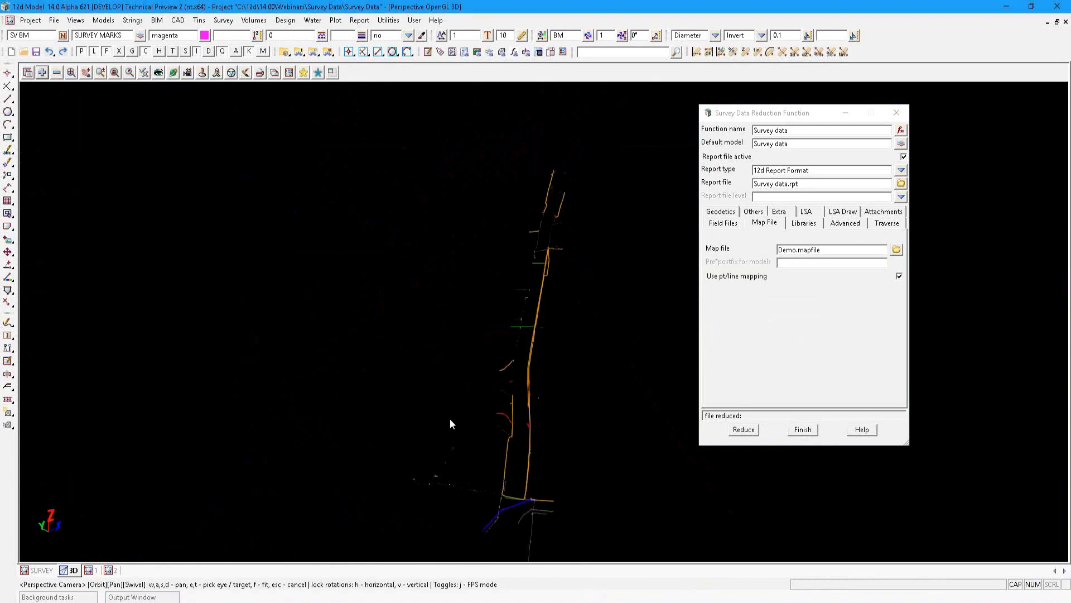
scroll(450, 419, "up", 5)
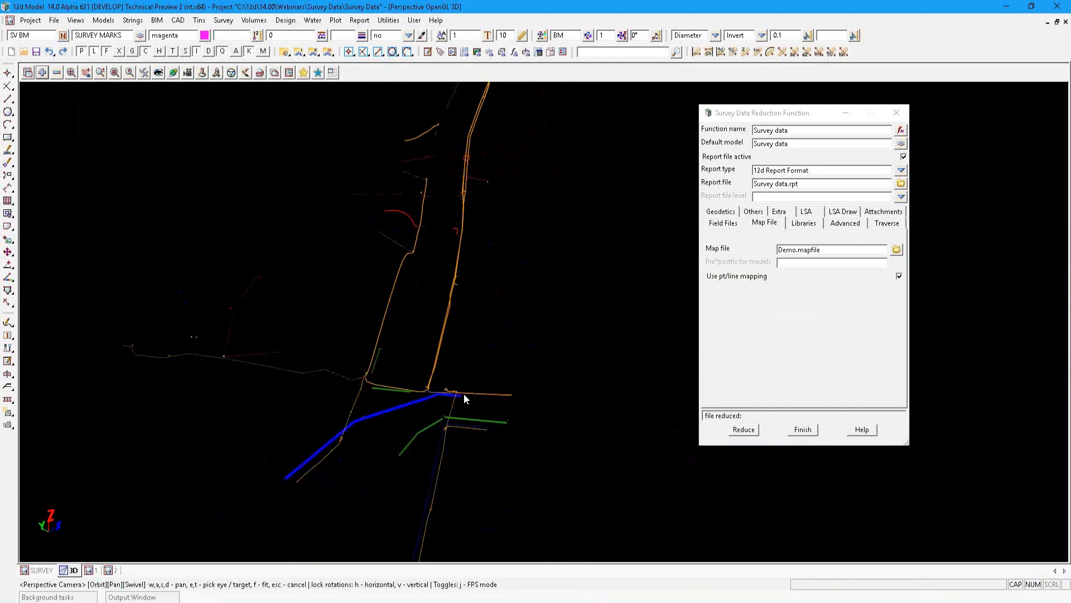
scroll(464, 393, "up", 3)
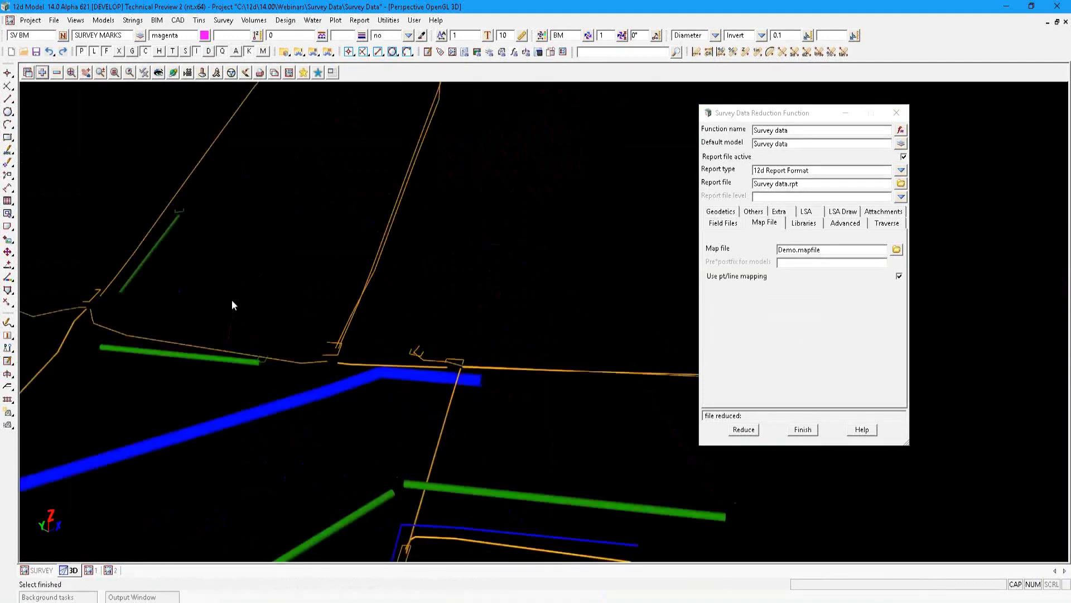
scroll(232, 304, "up", 3)
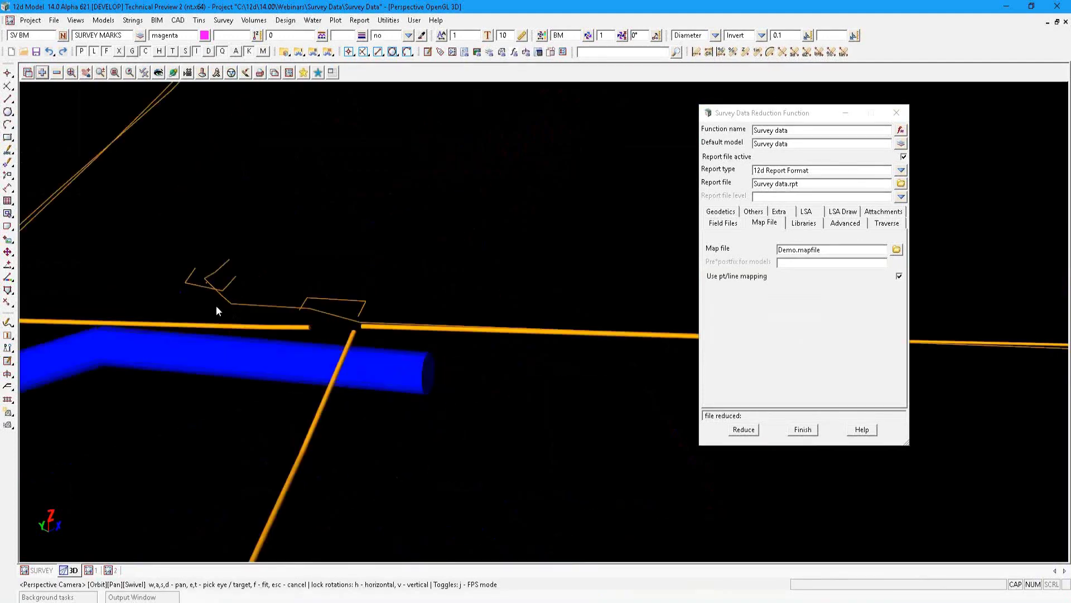
scroll(218, 309, "up", 4)
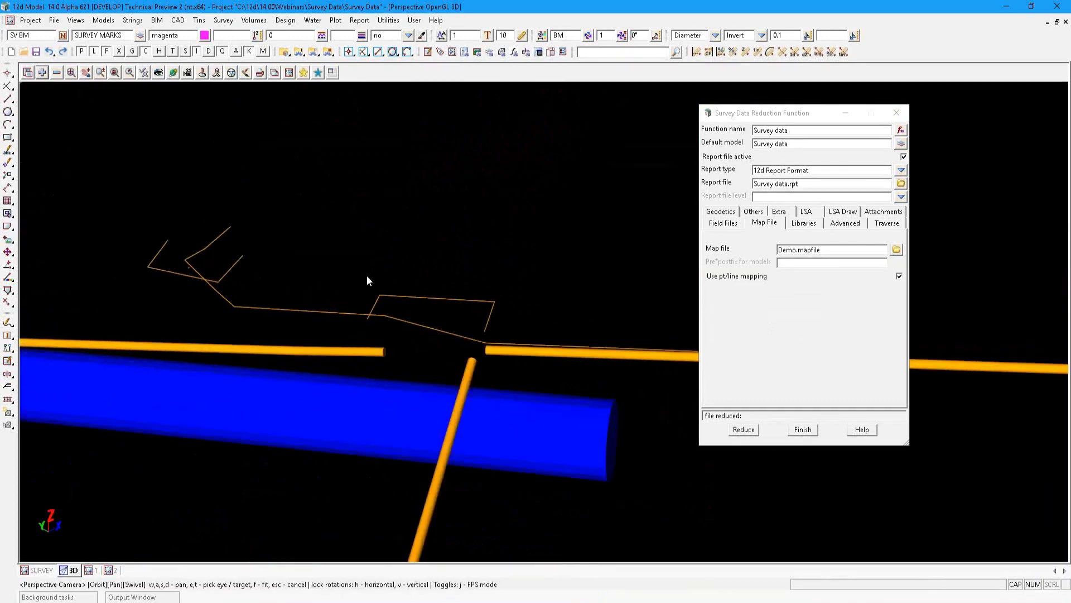
scroll(367, 276, "down", 1)
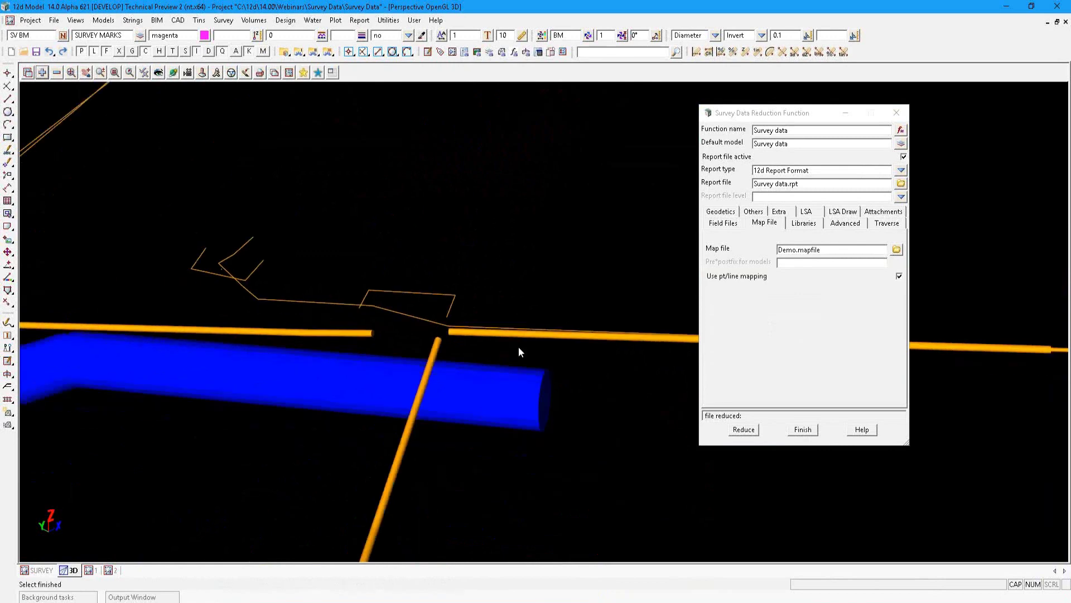
scroll(518, 347, "down", 5)
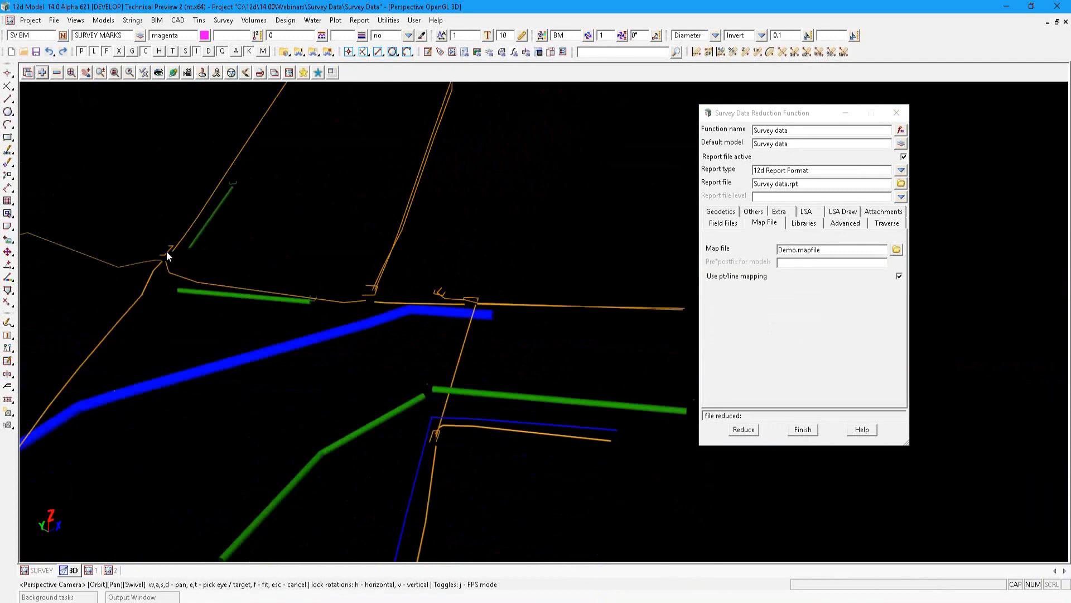
scroll(166, 251, "down", 1)
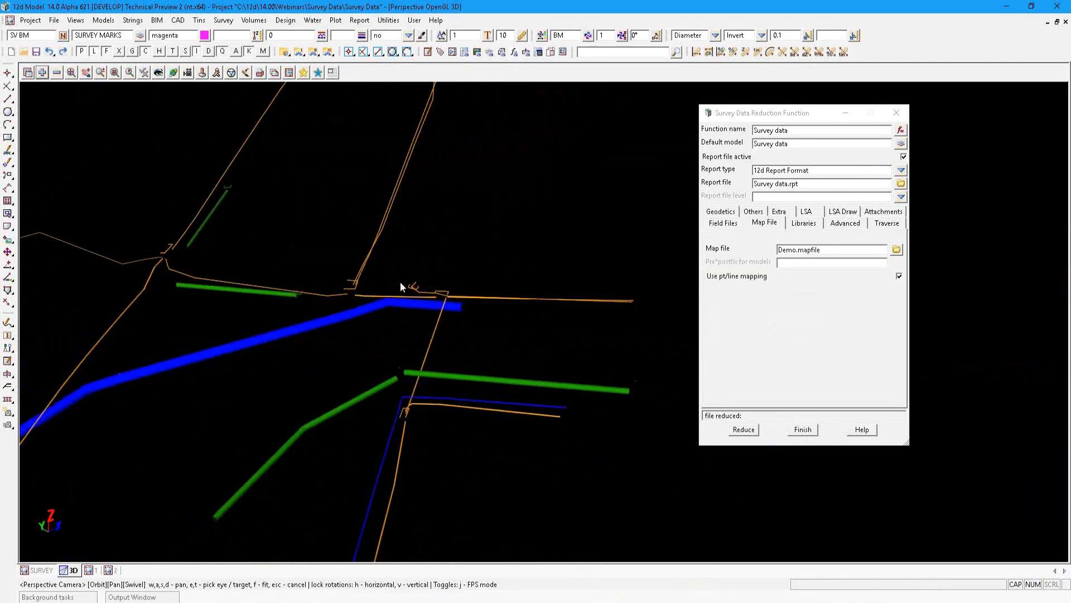
scroll(345, 291, "up", 1)
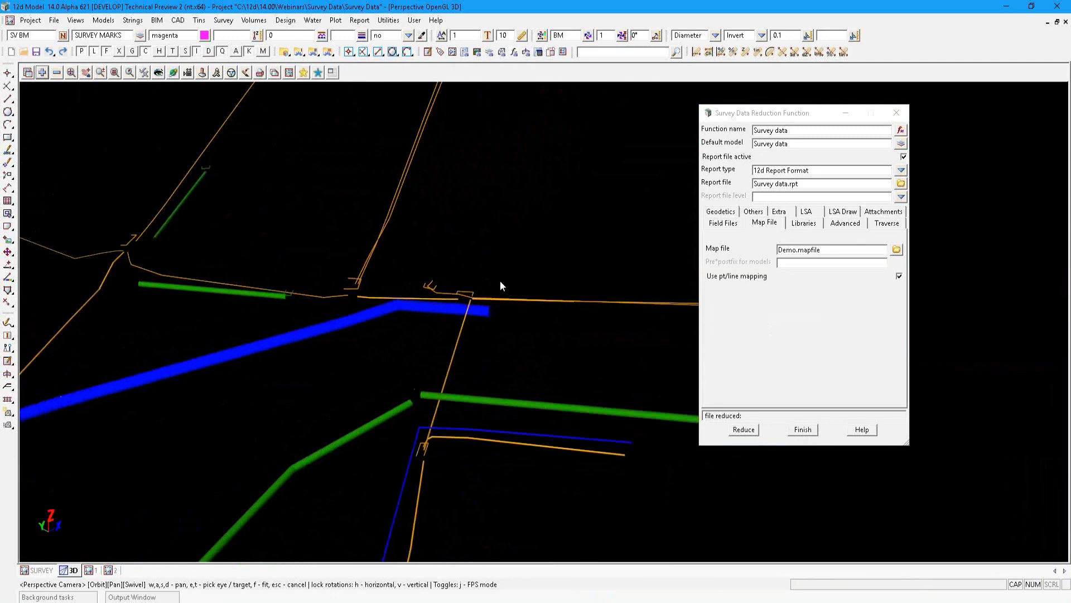
Step: Examine the blue, green, orange and red service pipes along the corridor in the 3D perspective view, comparing their diameters
scroll(500, 280, "down", 2)
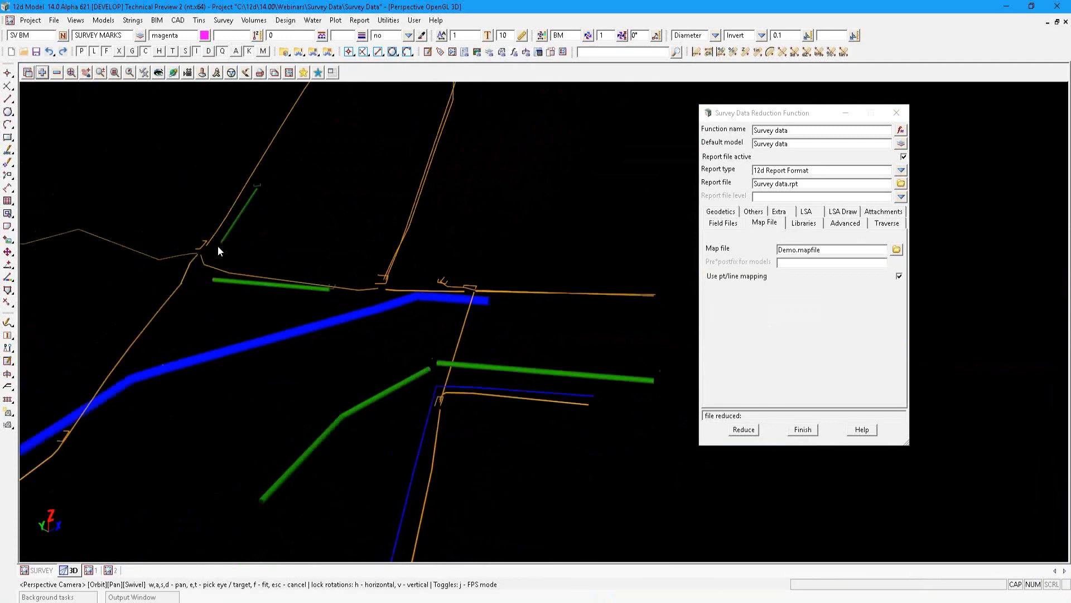
scroll(218, 250, "up", 2)
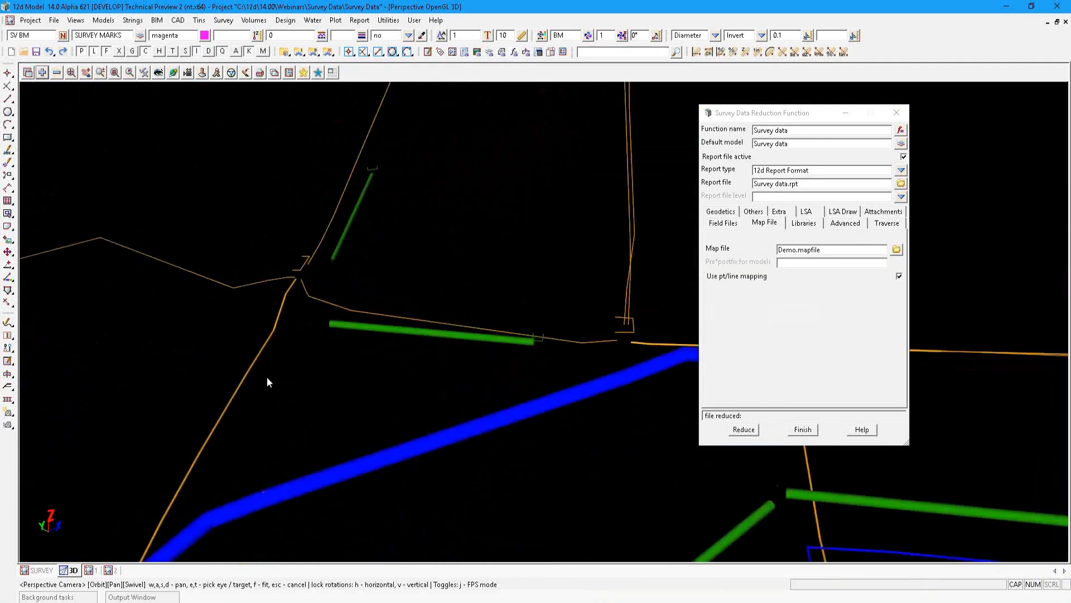
scroll(267, 381, "down", 2)
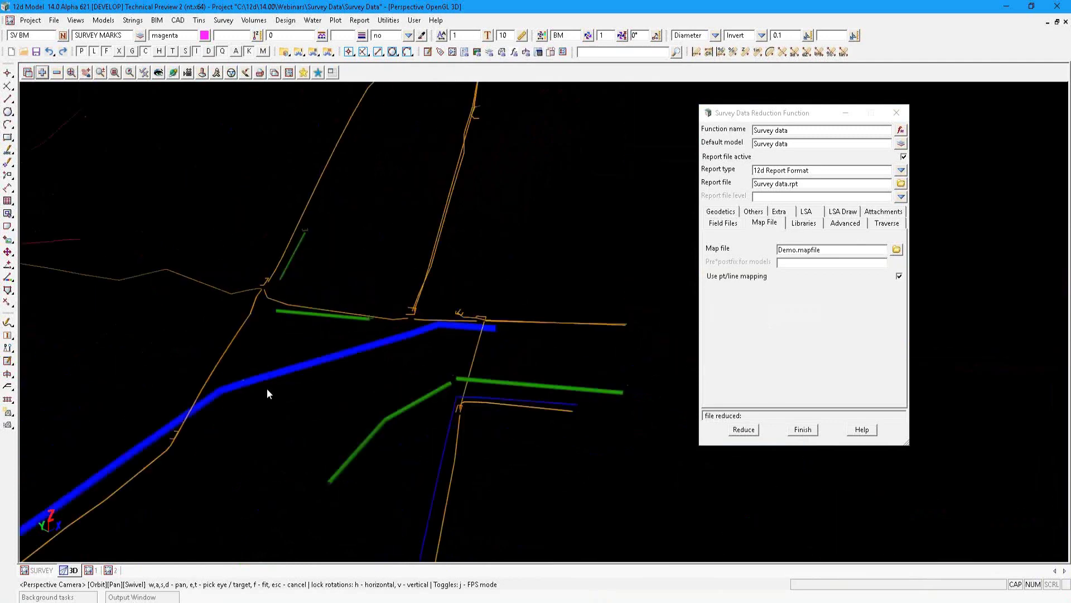
scroll(267, 388, "down", 2)
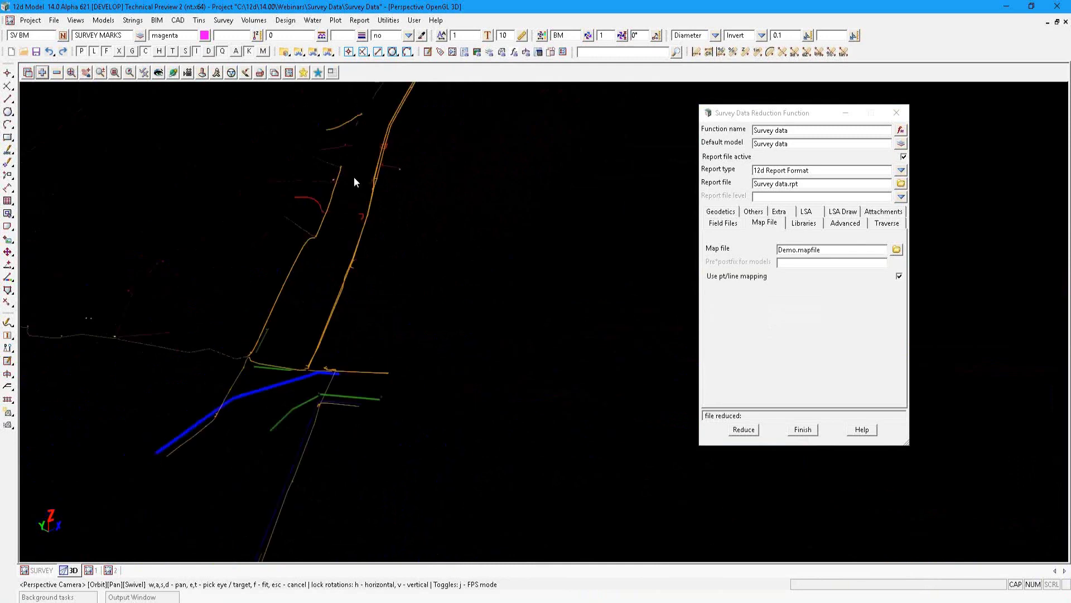
scroll(363, 180, "up", 2)
scroll(377, 212, "up", 1)
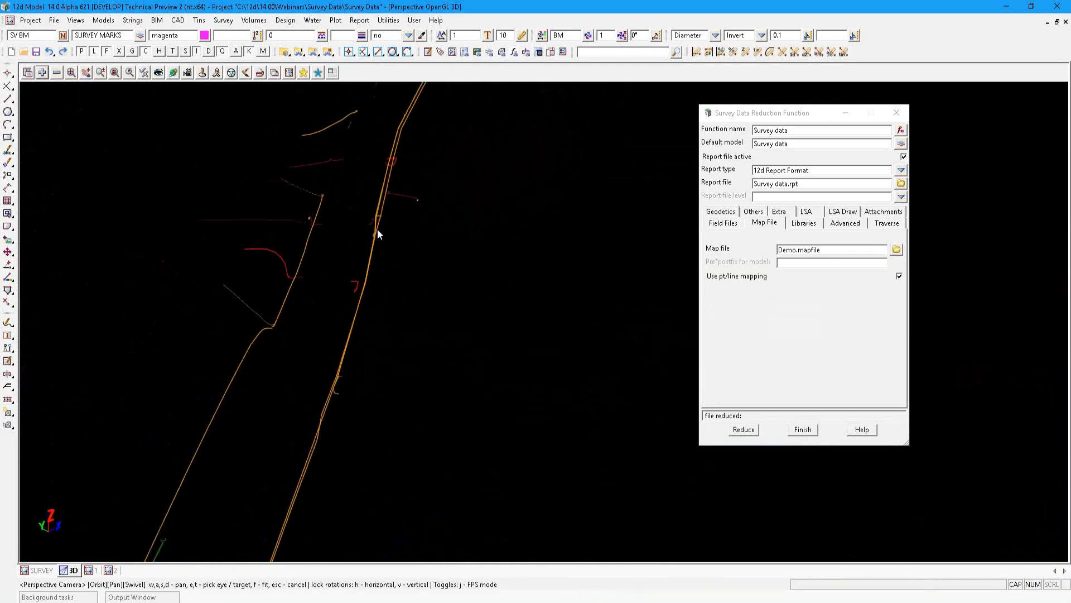
scroll(377, 229, "up", 1)
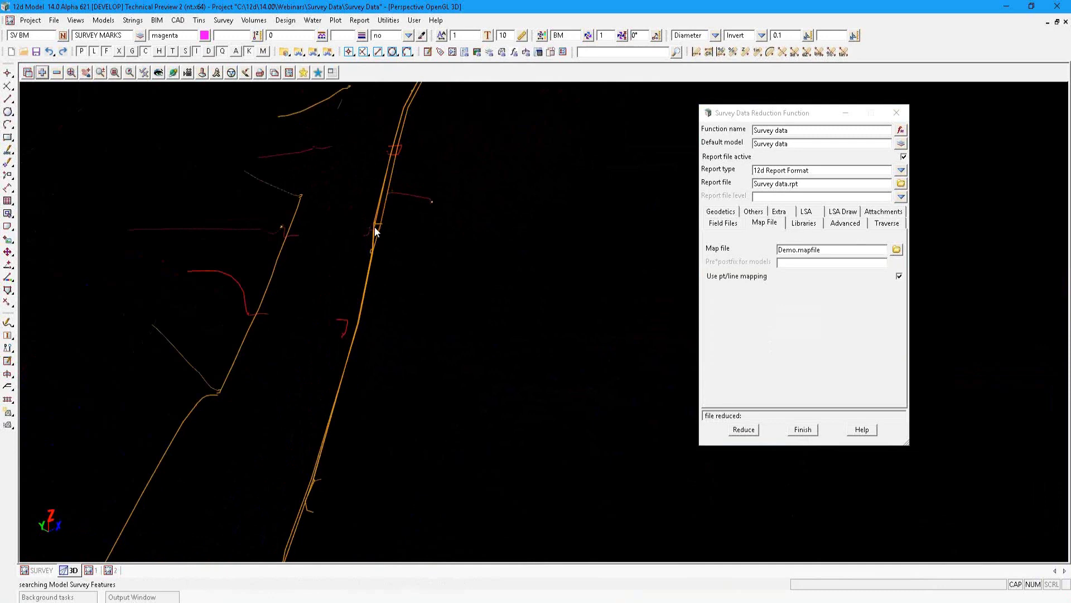
scroll(431, 291, "up", 2)
scroll(431, 291, "up", 2)
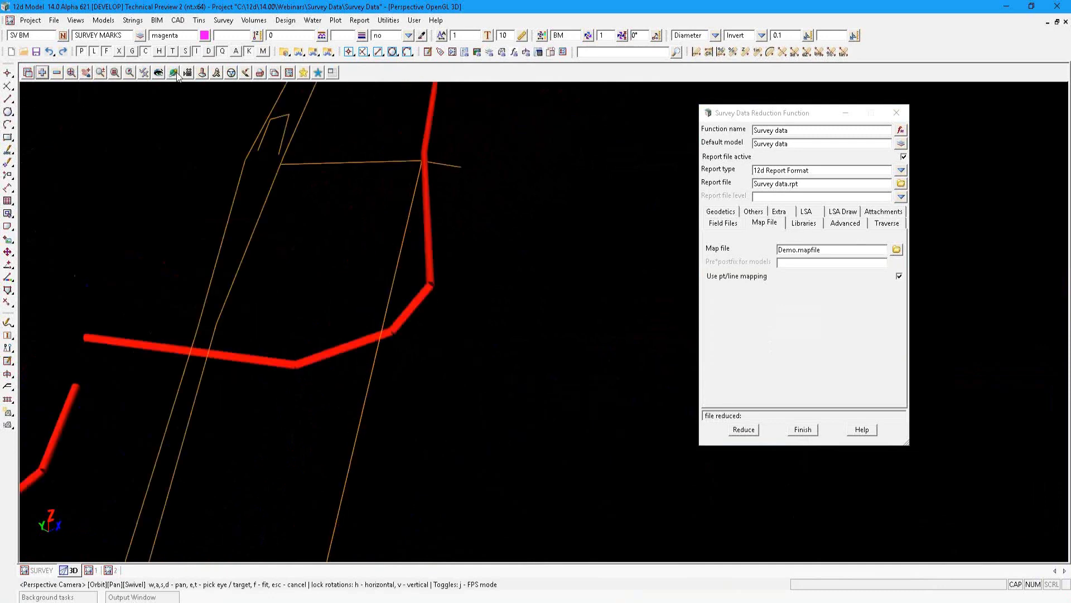
scroll(406, 195, "up", 1)
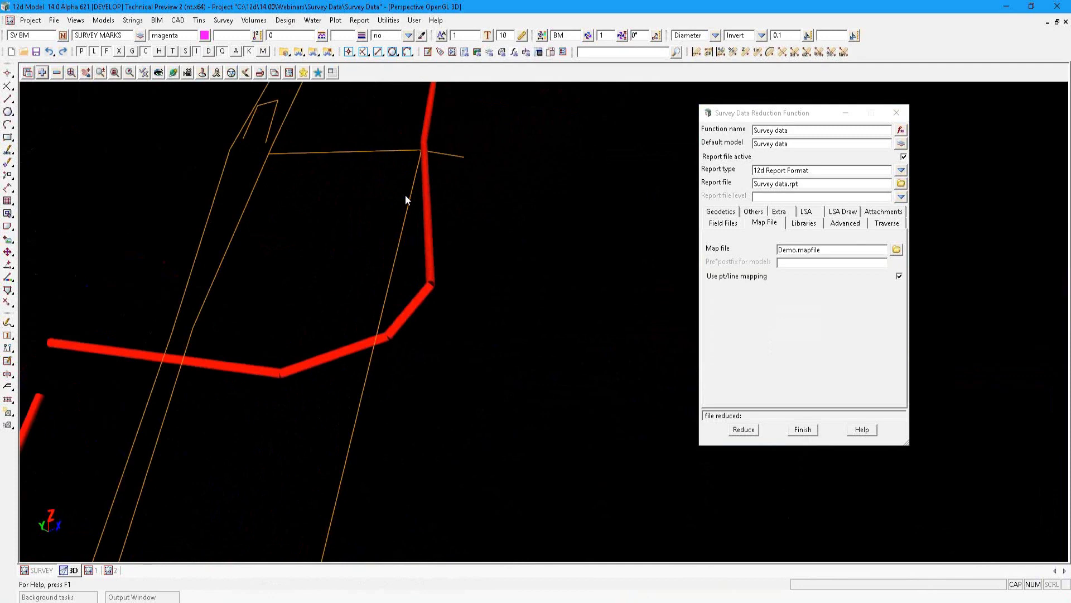
middle_click_drag(405, 196, 420, 279)
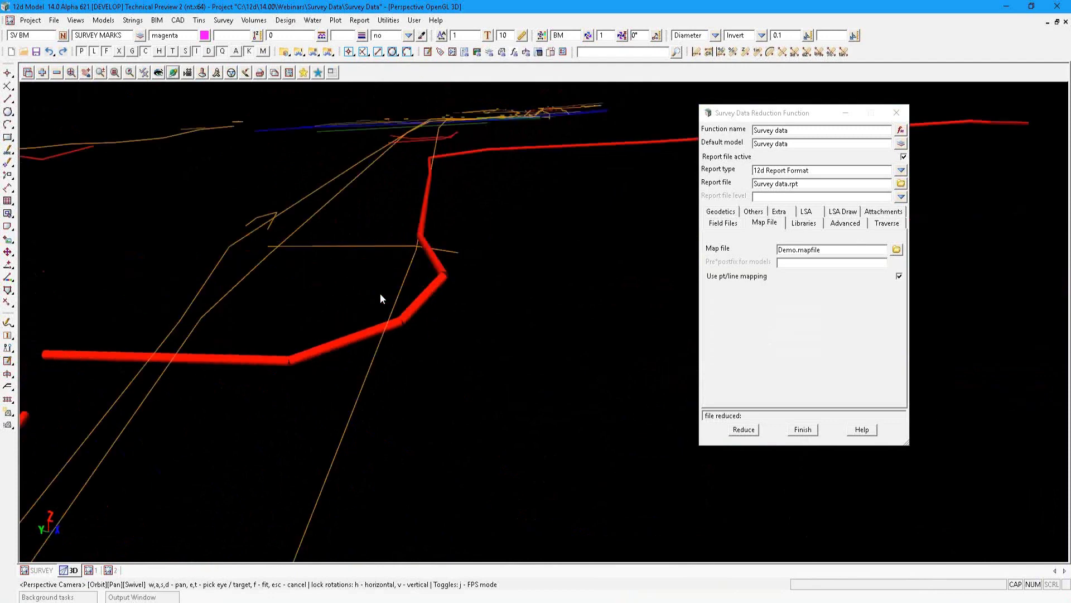
middle_click_drag(383, 299, 497, 142)
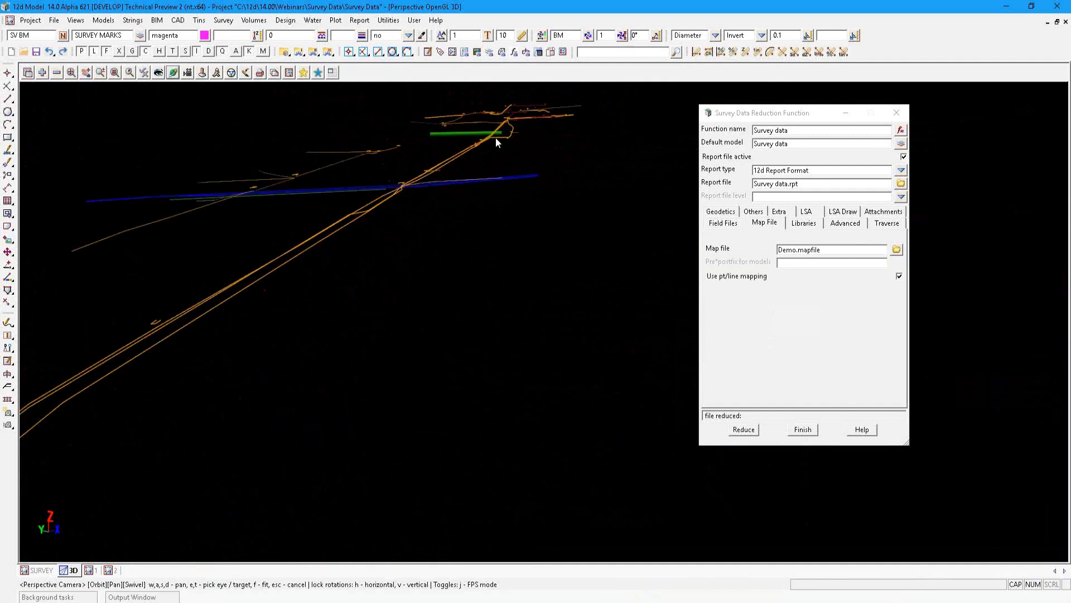
Step: Examine the large green pipe and the orange services crossing it, including the pipe's open end, in 3D
scroll(496, 137, "up", 5)
mouse_move(434, 221)
middle_mouse_down()
mouse_move(441, 230)
mouse_move(474, 210)
middle_mouse_up()
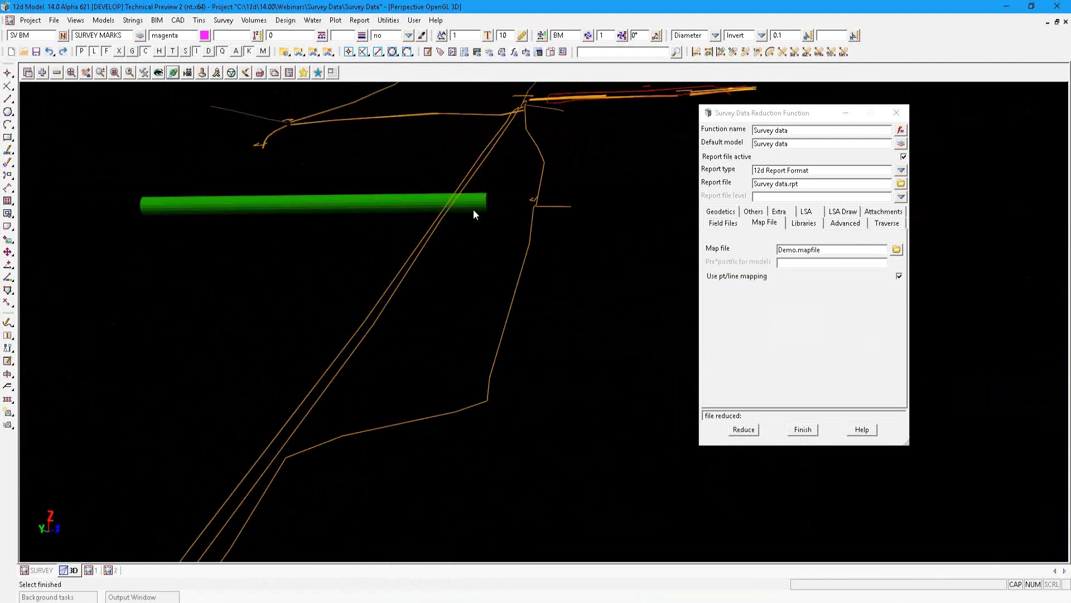
scroll(473, 209, "down", 2)
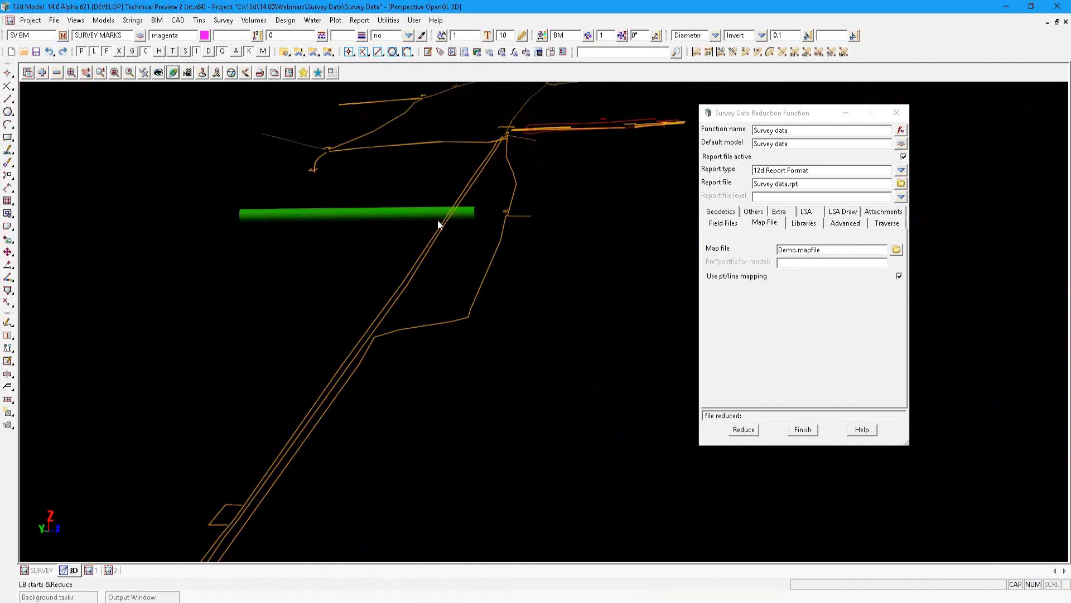
left_click_drag(438, 224, 495, 179)
scroll(494, 174, "up", 3)
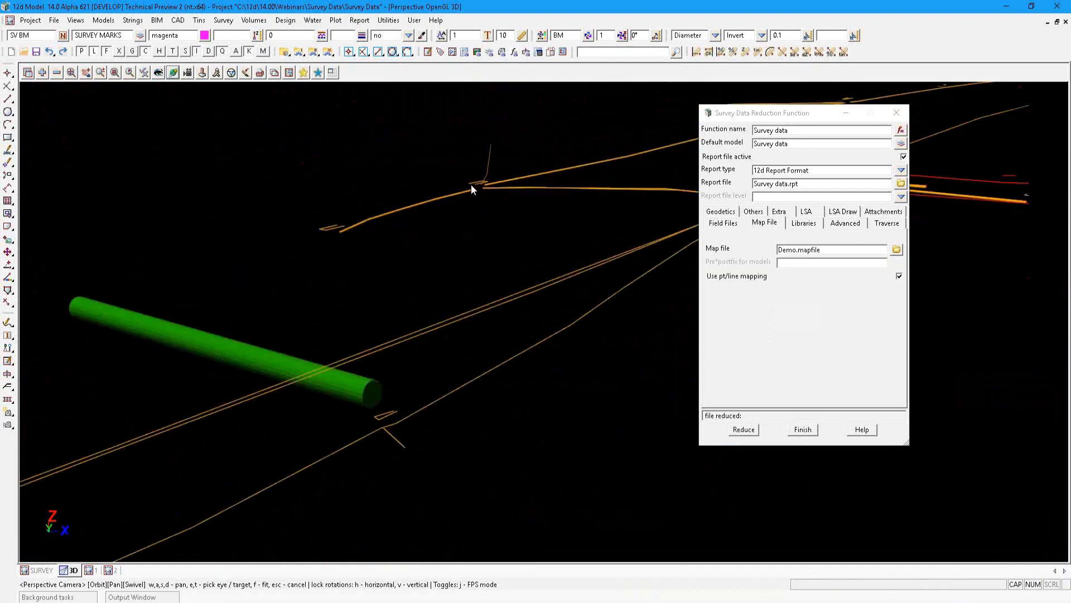
scroll(483, 189, "up", 2)
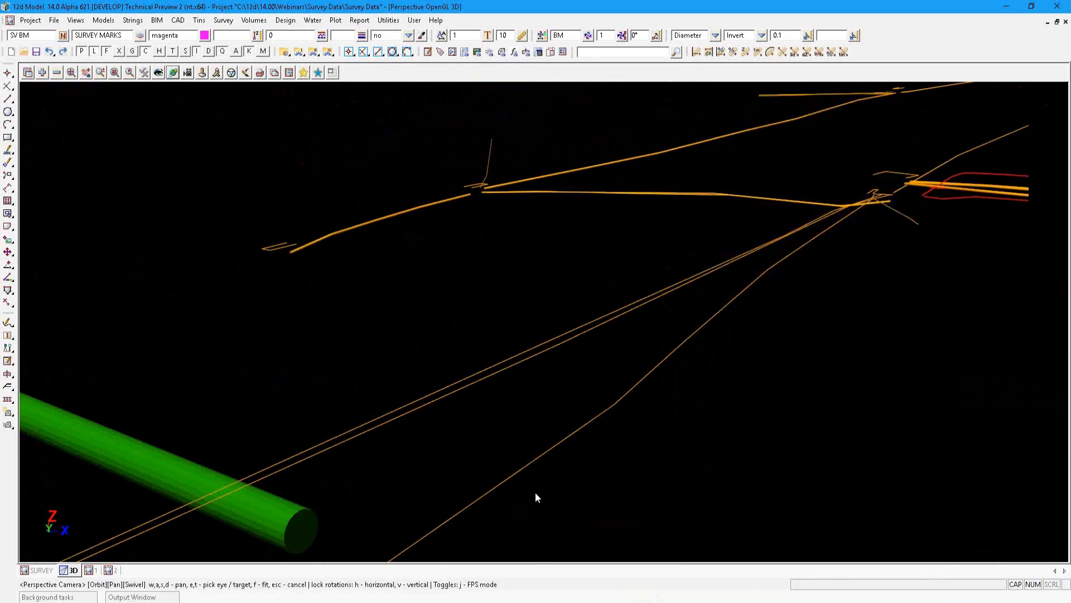
scroll(535, 492, "down", 3)
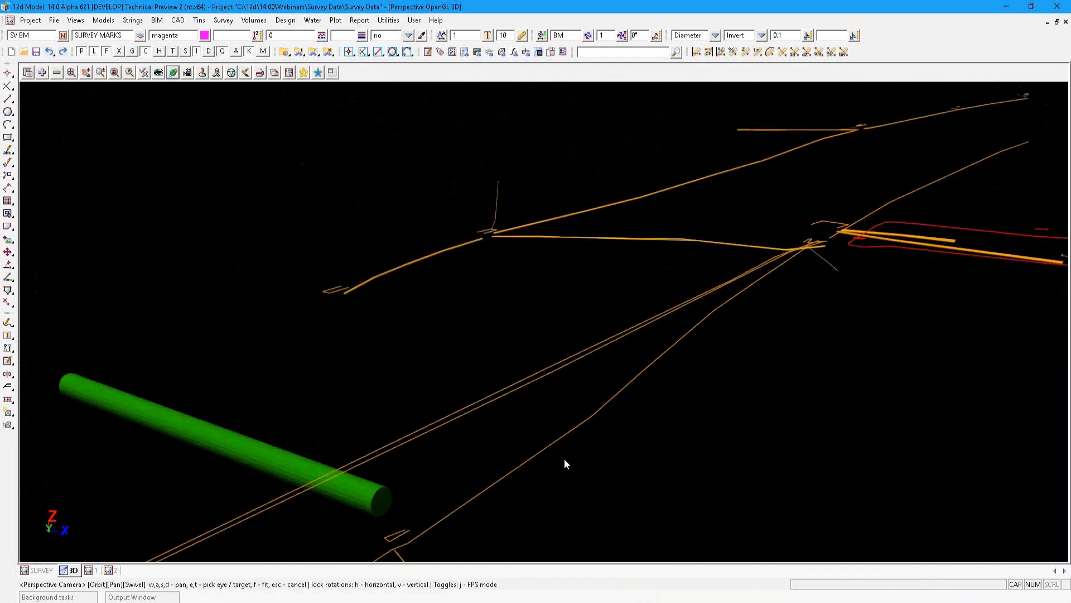
scroll(566, 463, "down", 3)
scroll(621, 421, "down", 2)
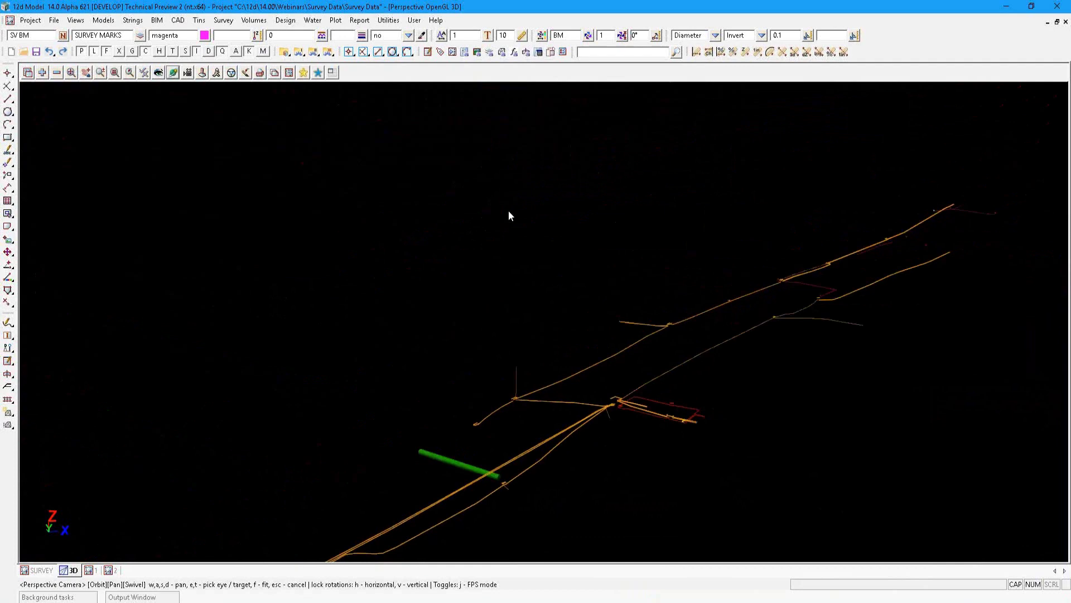
Step: Open the tool that creates many service chamber trimeshes and move its dialog clear of the service strings
left_click(329, 52)
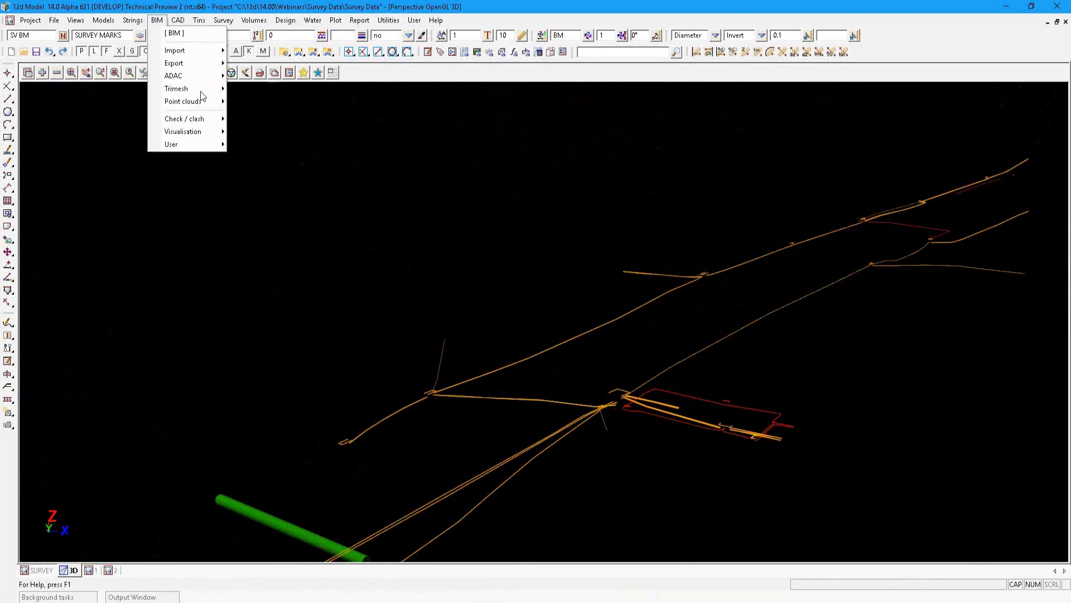
mouse_move(199, 89)
mouse_move(304, 108)
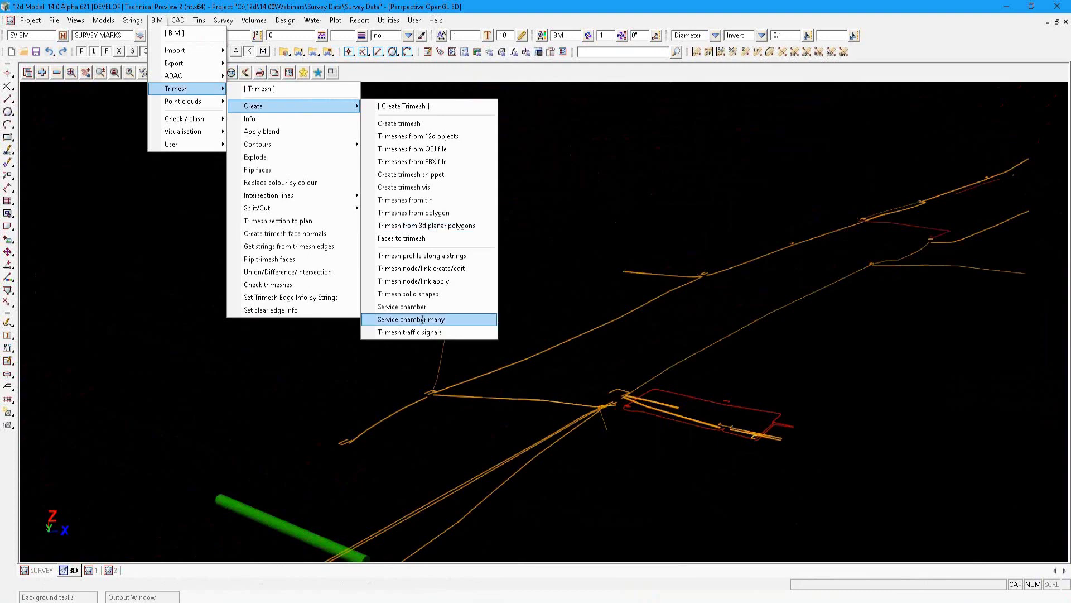
left_click(422, 320)
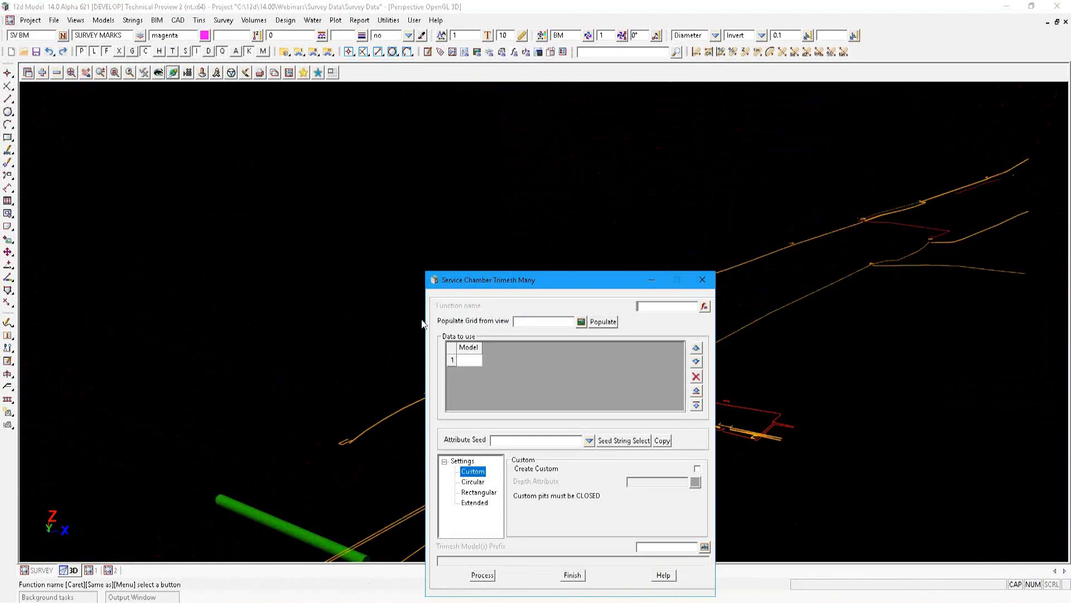
left_click_drag(577, 280, 742, 177)
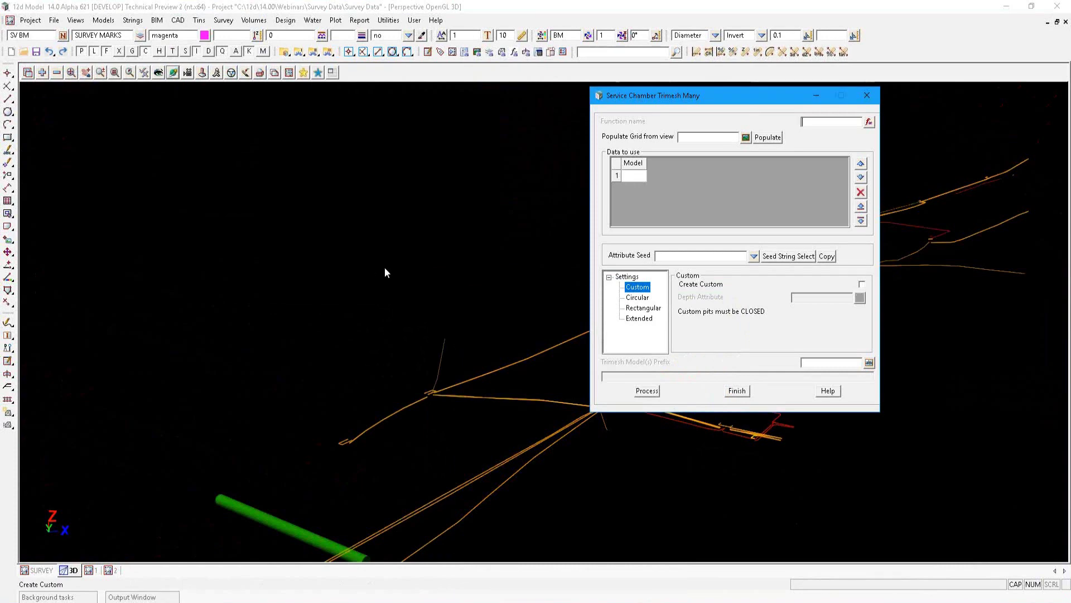
Step: Switch to plan view 2 and review the vertex attributes of the open three-sided pit string, including its dimensions, material and style
scroll(384, 268, "down", 3)
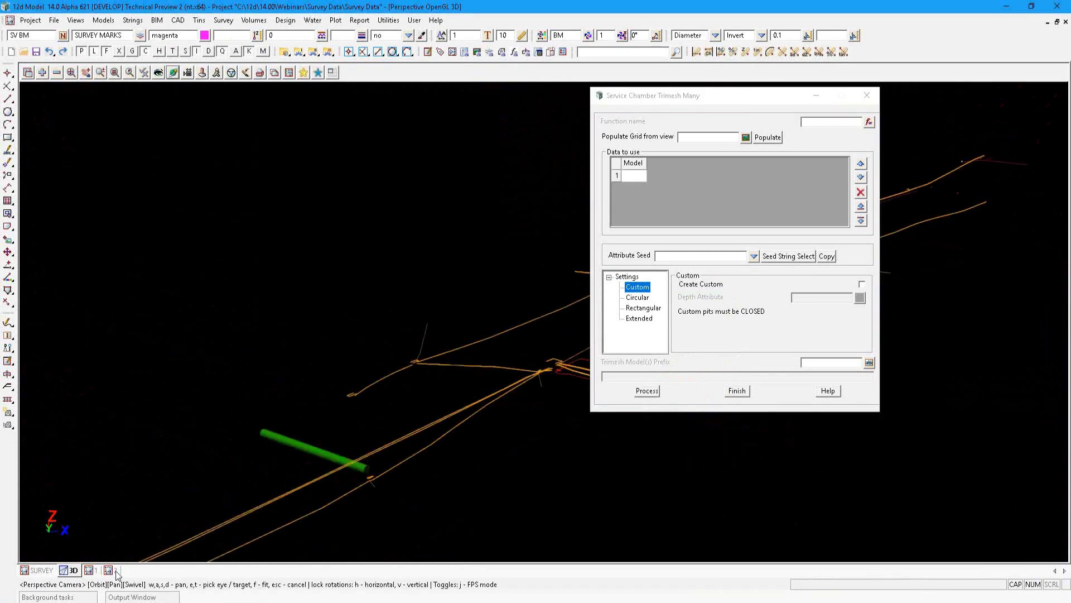
left_click(115, 572)
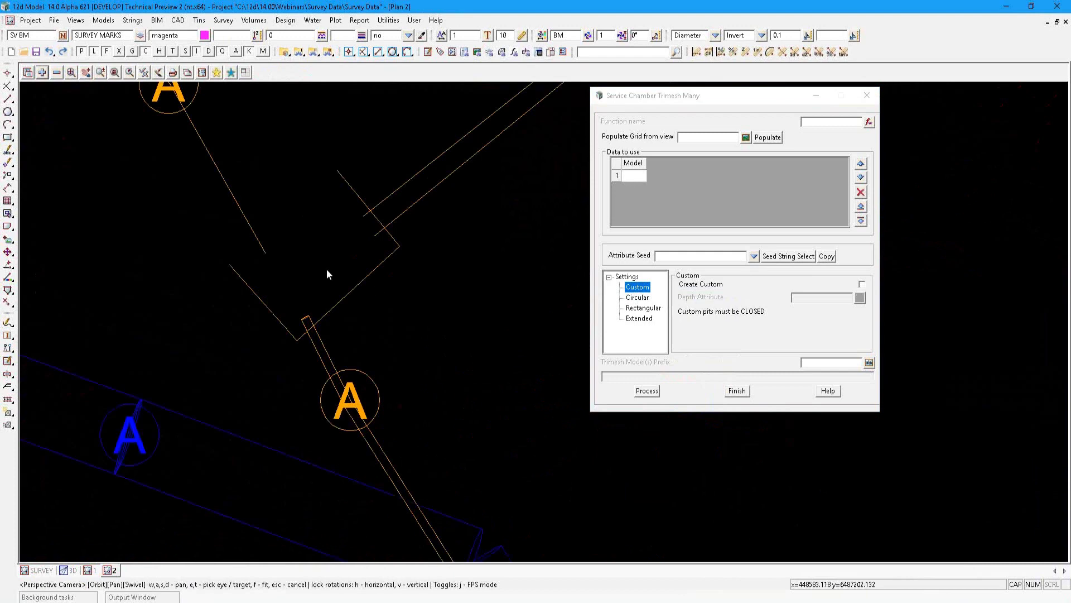
scroll(310, 260, "down", 2)
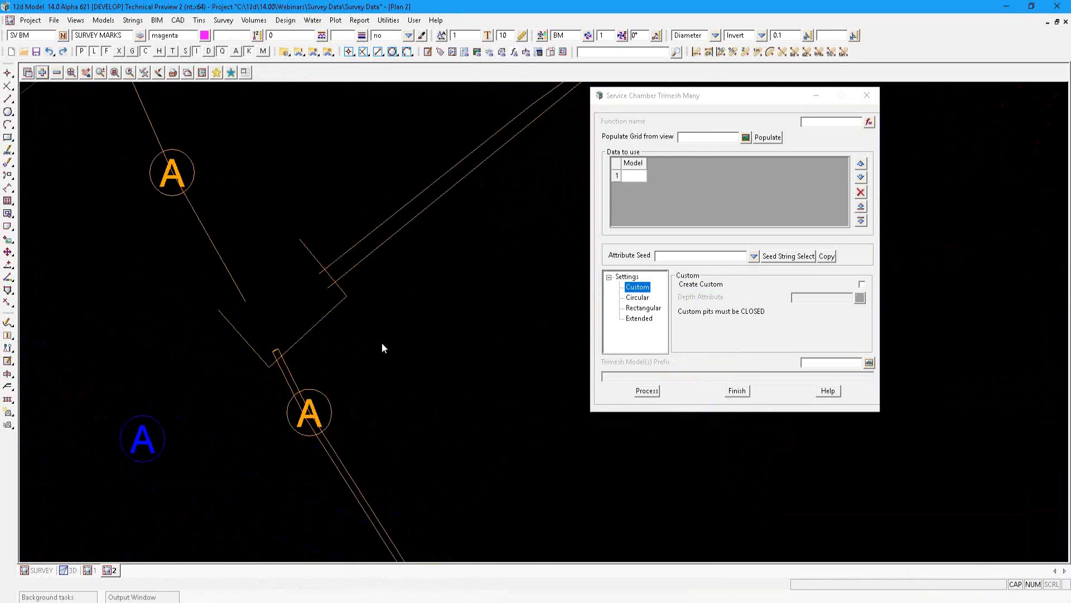
scroll(382, 343, "down", 3)
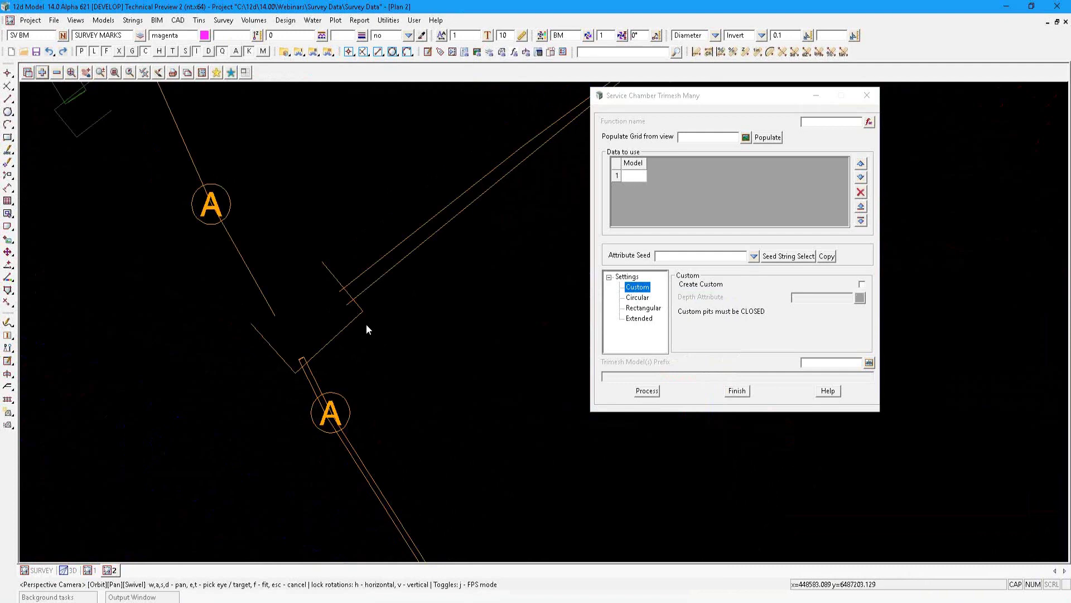
key("ctrl+a")
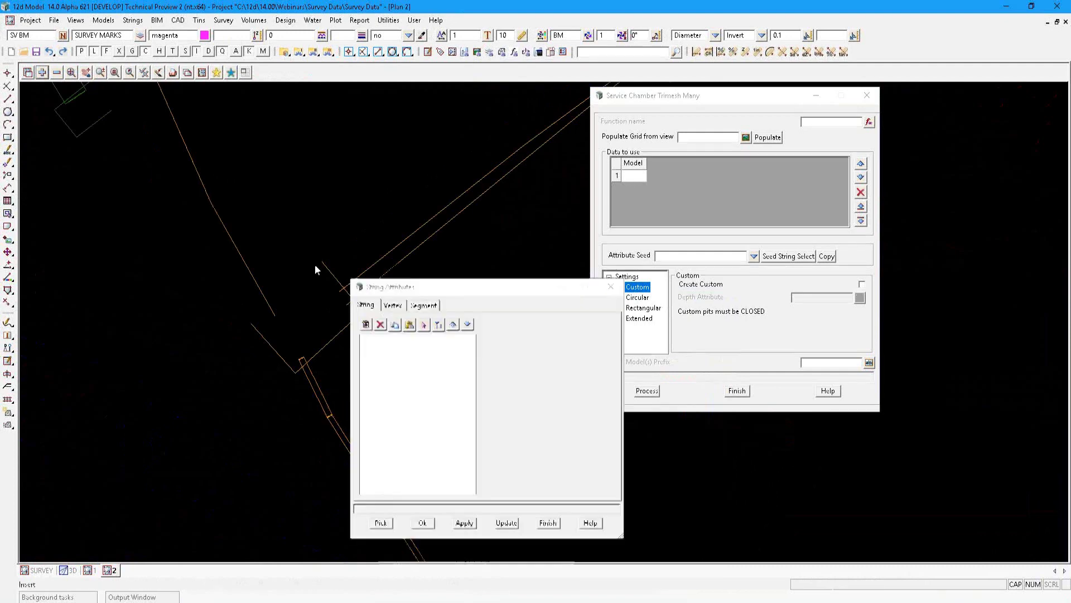
left_click(315, 264)
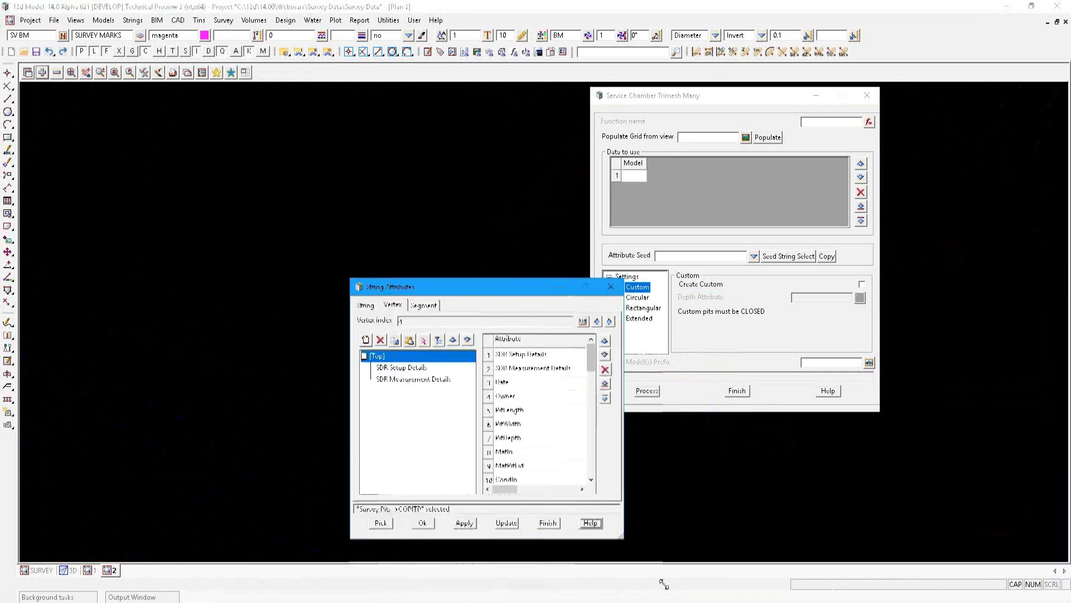
left_click_drag(664, 584, 666, 589)
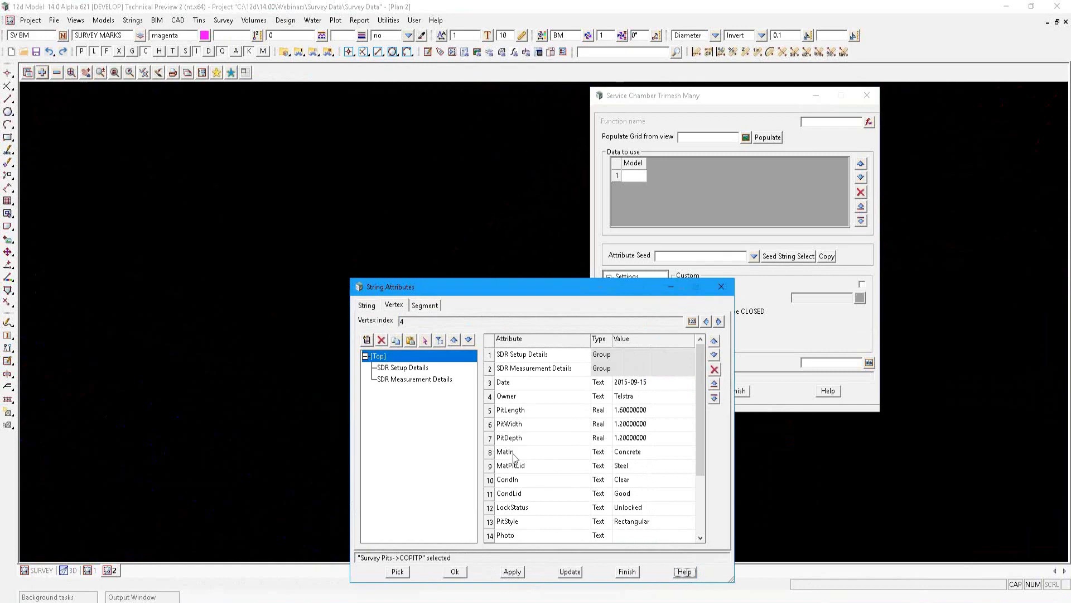
scroll(515, 456, "down", 1)
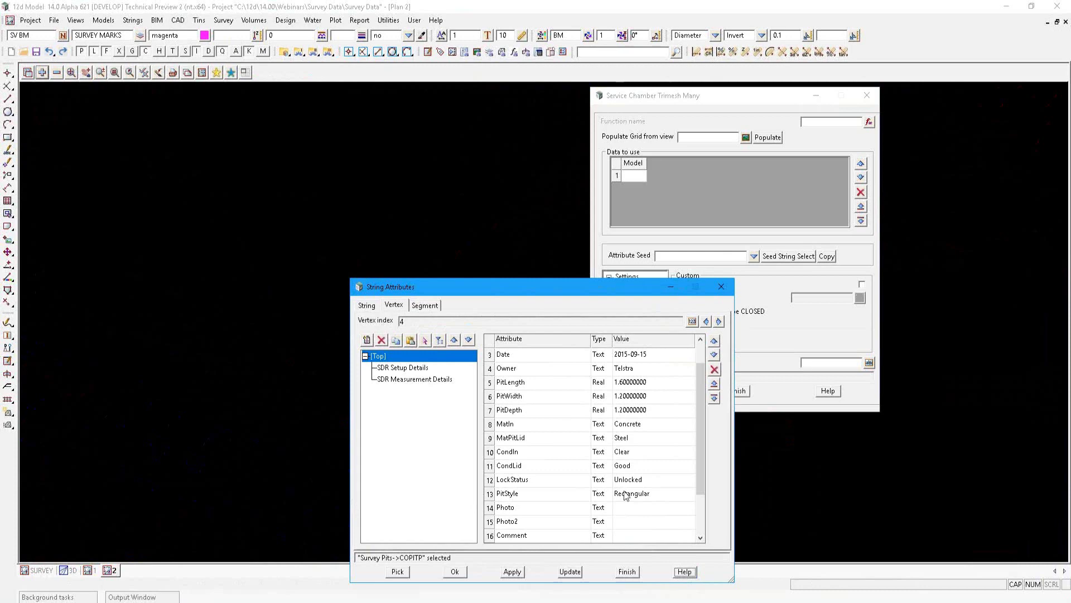
left_click(627, 571)
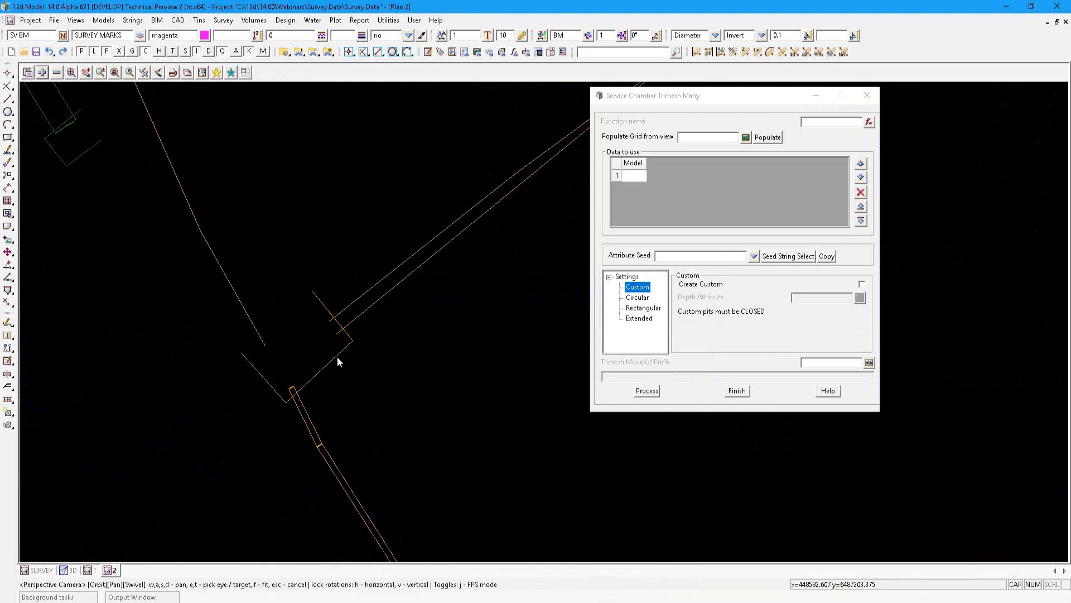
Step: Open the tool for applying an attribute manipulator file, choosing the Survey Pits model and the pits.12dattmf file
middle_click_drag(337, 356, 314, 291)
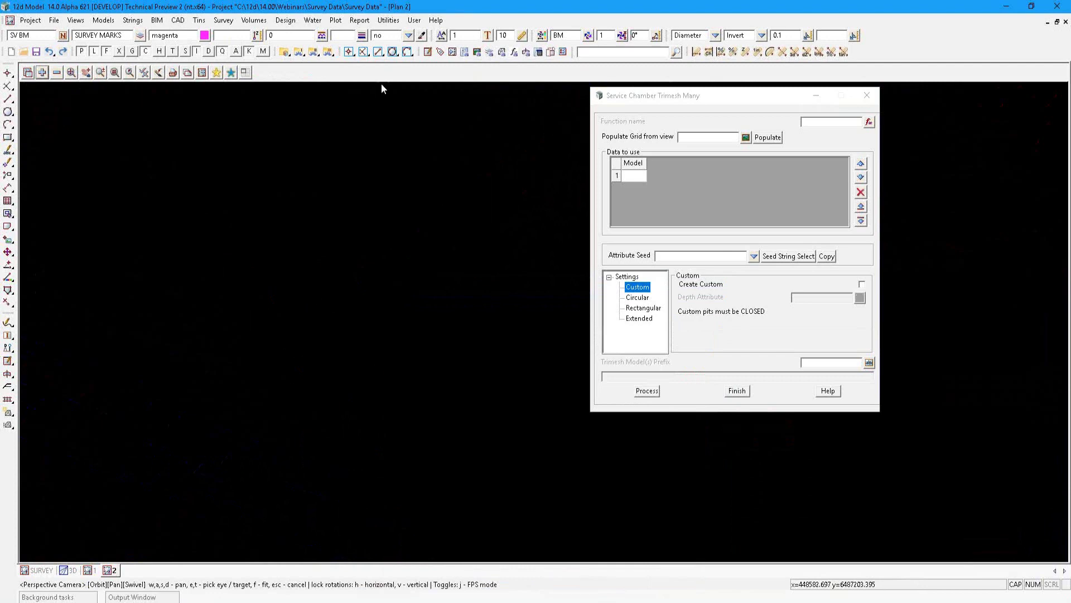
left_click(389, 21)
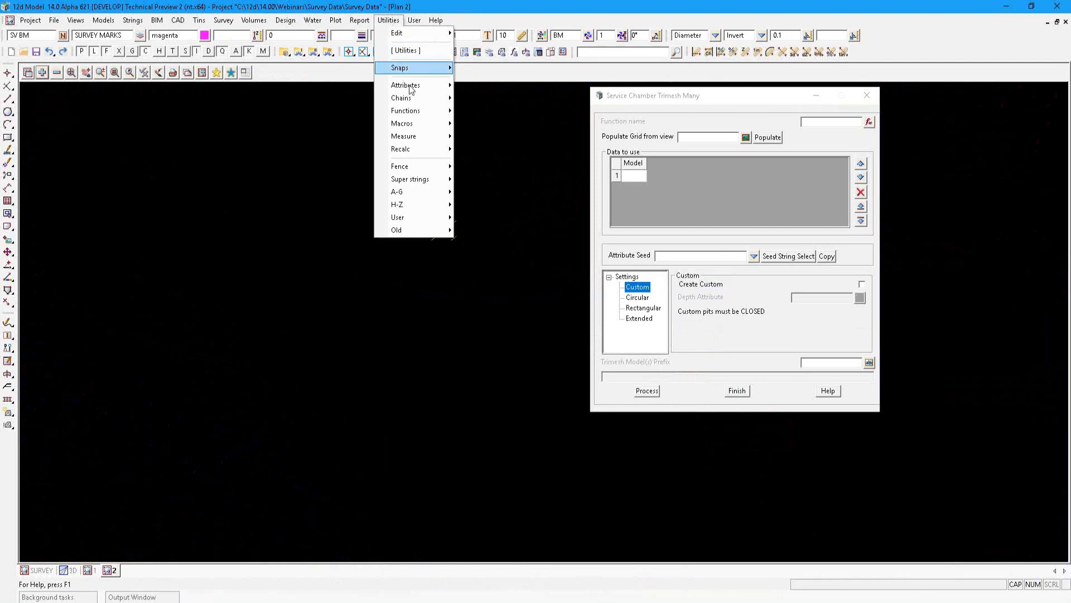
mouse_move(411, 87)
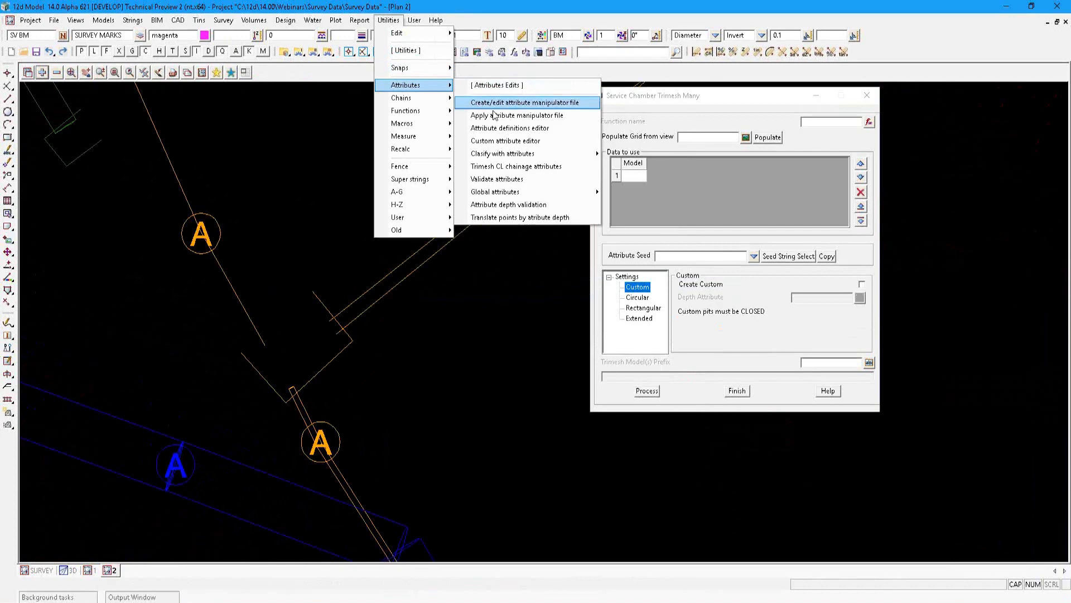
left_click(493, 115)
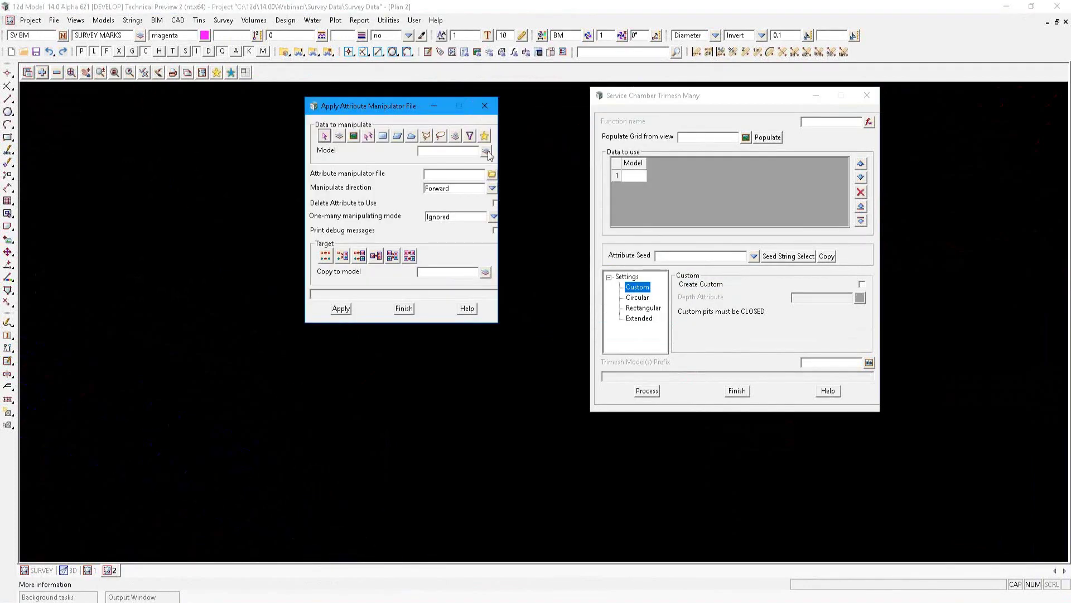
left_click(488, 151)
left_click(306, 297)
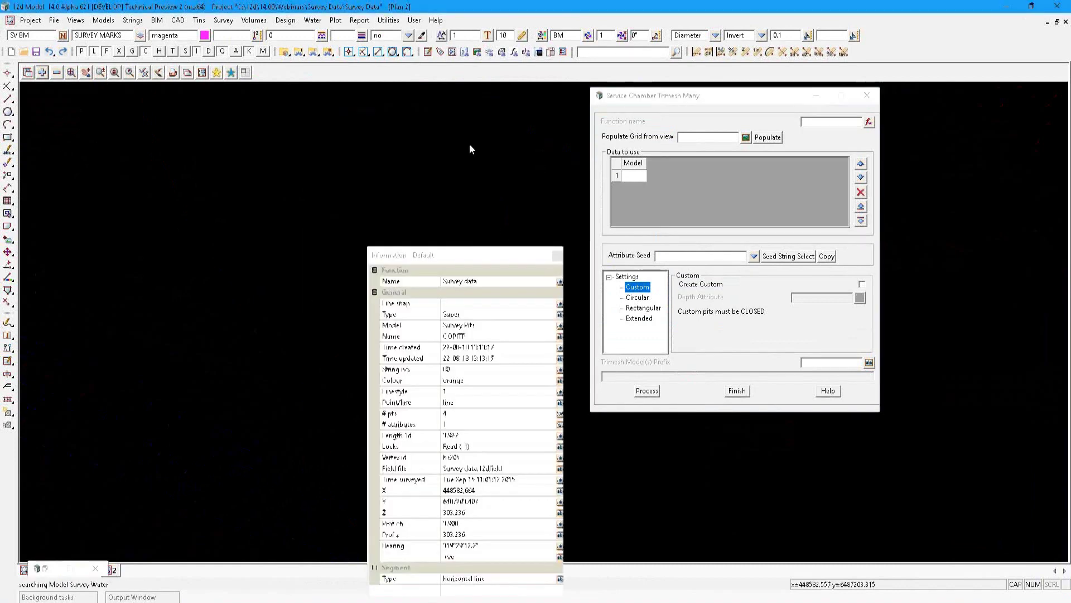
left_click(469, 149)
left_click(492, 174)
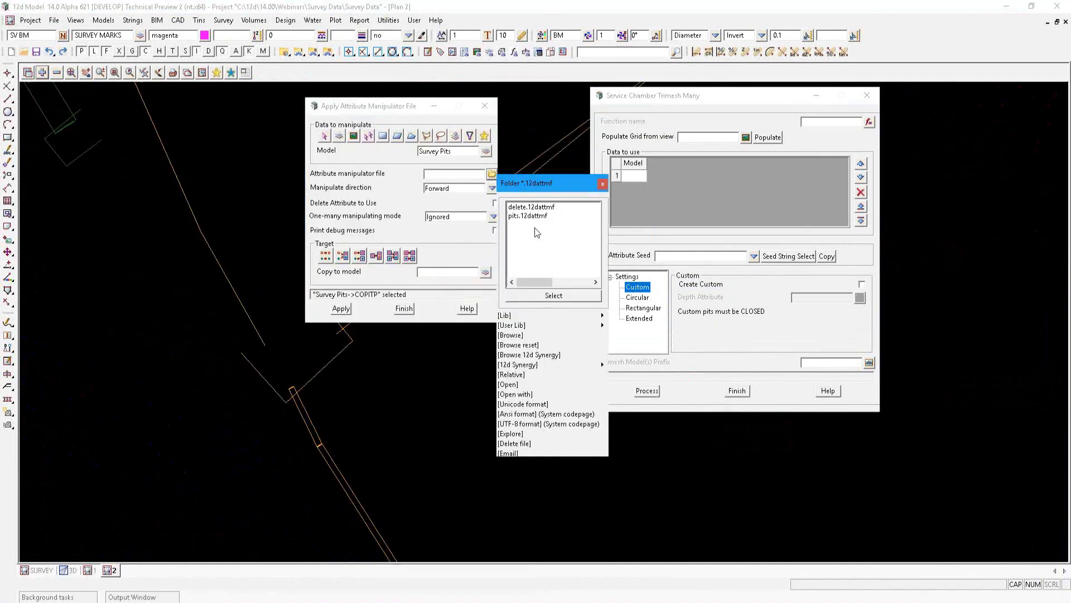
left_click(524, 215)
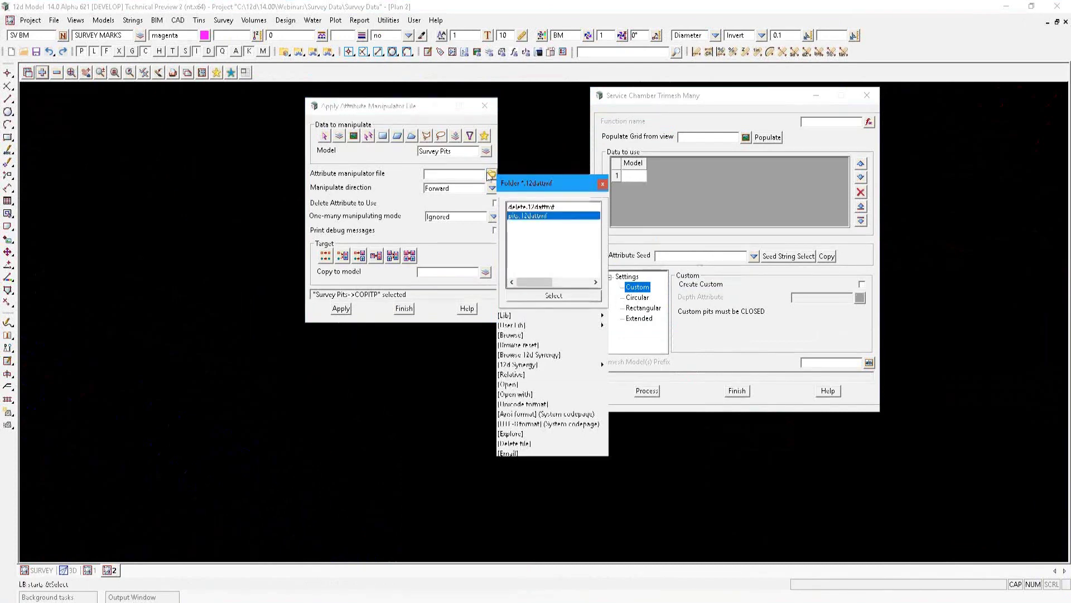
Step: Open pits.12dattmf for editing and review its vertex-to-string attribute rules, including the settings of the Date rule
left_click(491, 175)
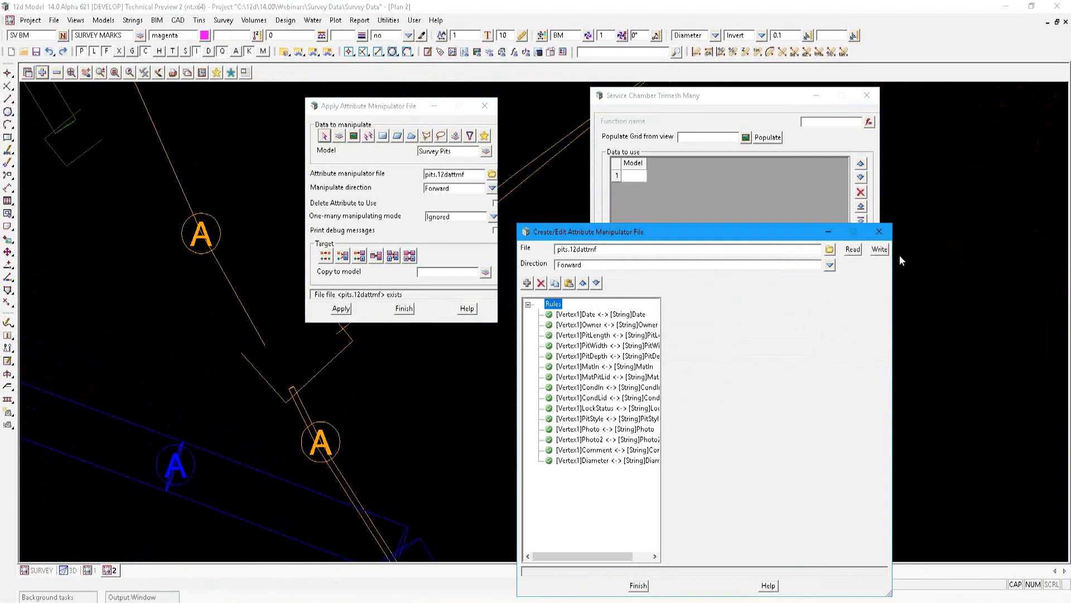
left_click_drag(899, 256, 1006, 232)
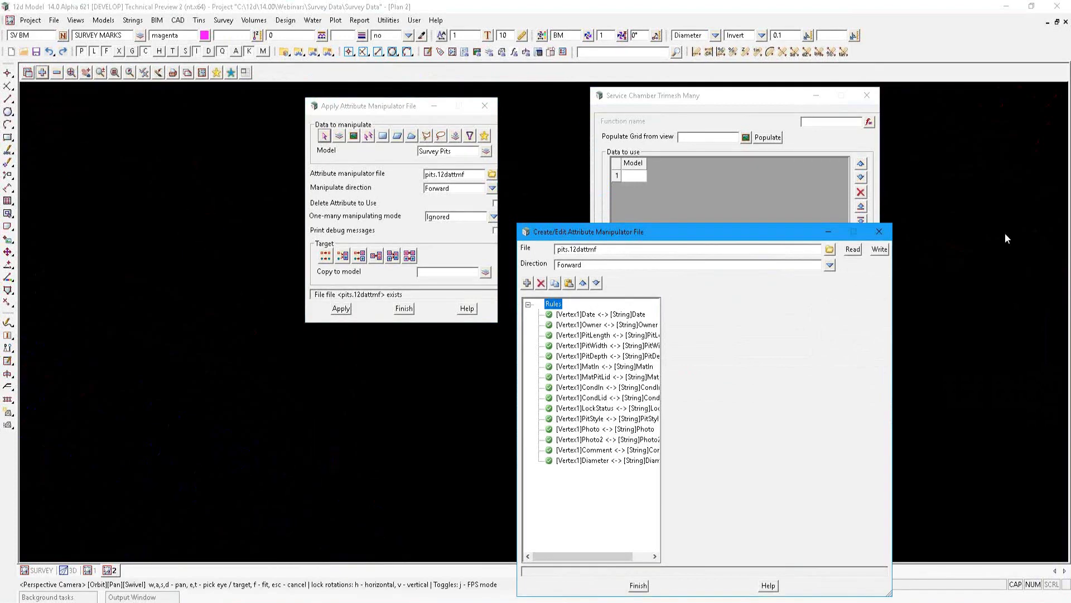
left_click(628, 316)
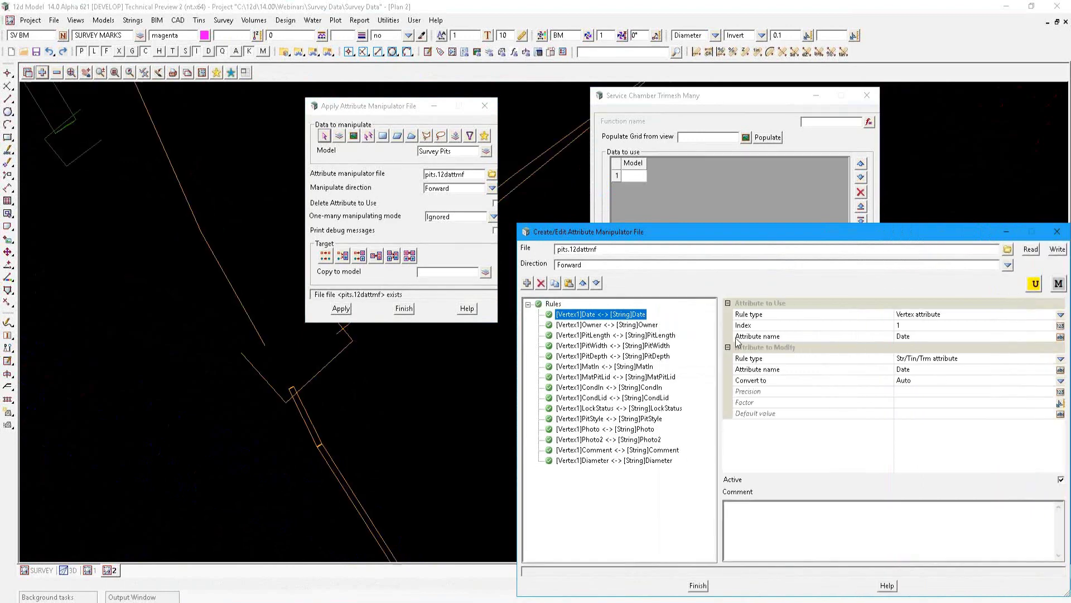
left_click(742, 369)
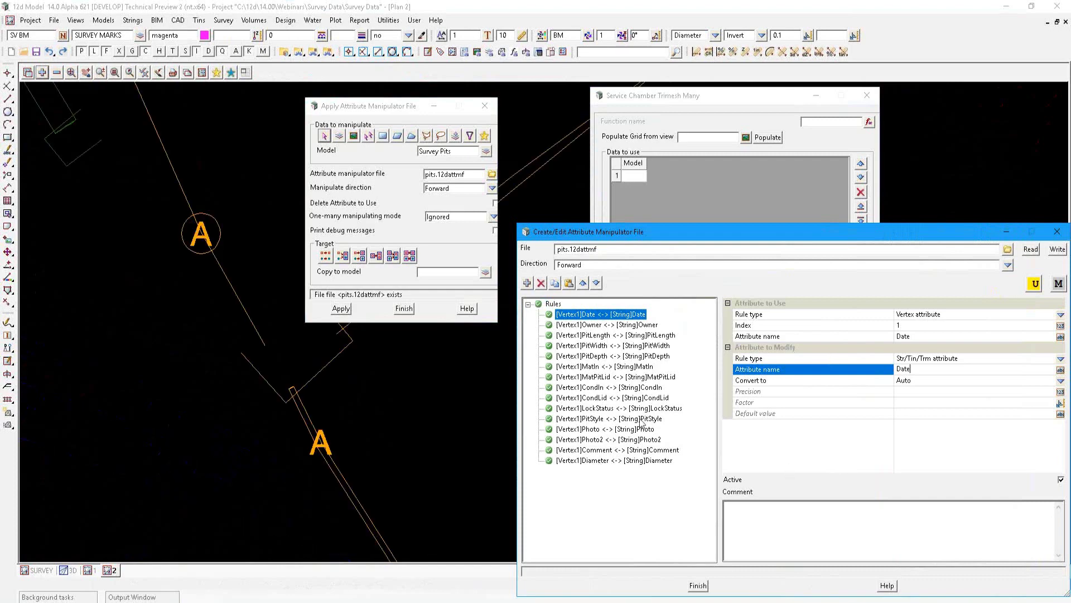
left_click(641, 397)
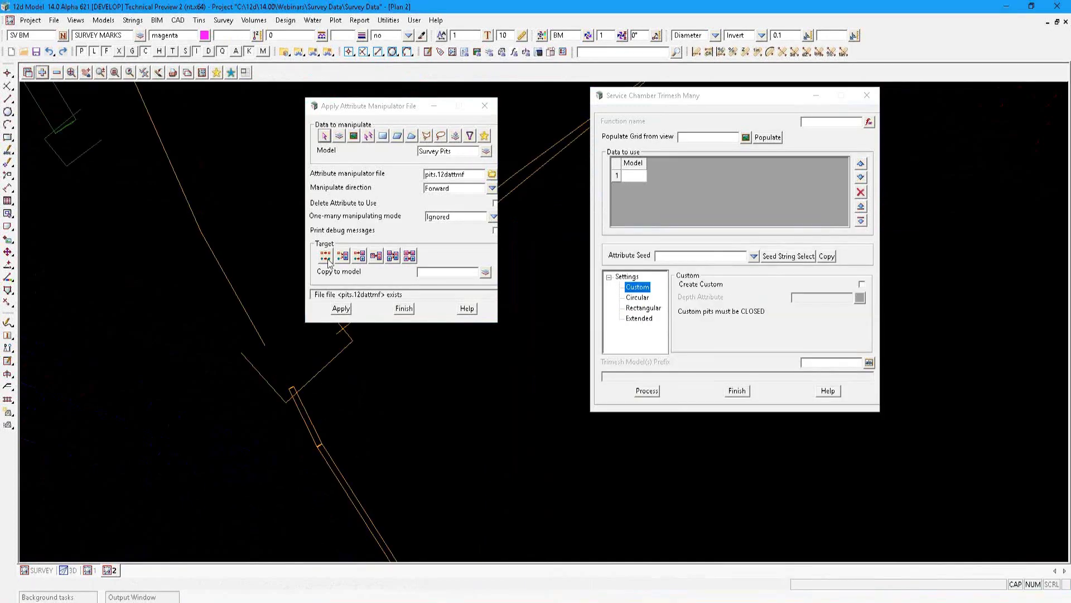
Step: Apply the manipulator file to the Survey Pits strings with existing data replaced, and move the dialog off the pit
left_click(326, 258)
left_click(341, 309)
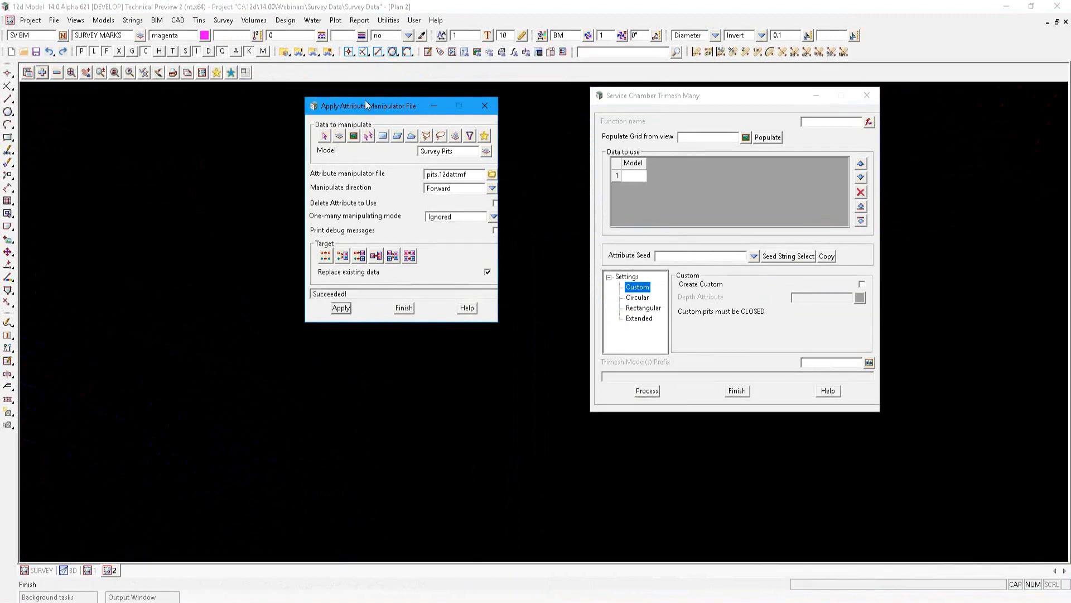
left_click_drag(366, 106, 616, 172)
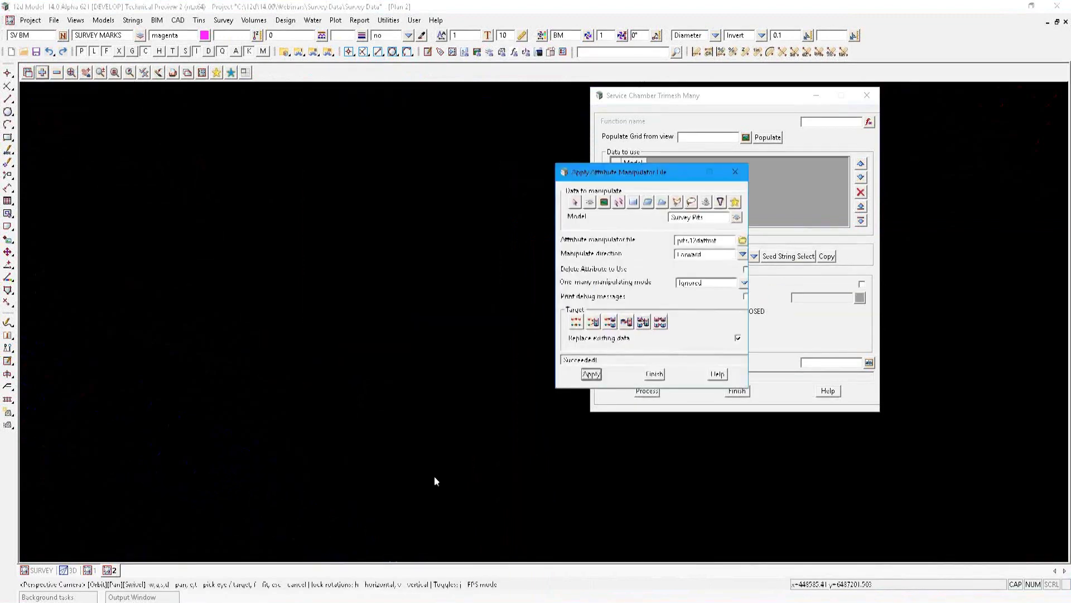
Step: Open the attributes of the open three-sided pit string and compare its vertex attributes with its string attributes
left_click(317, 251)
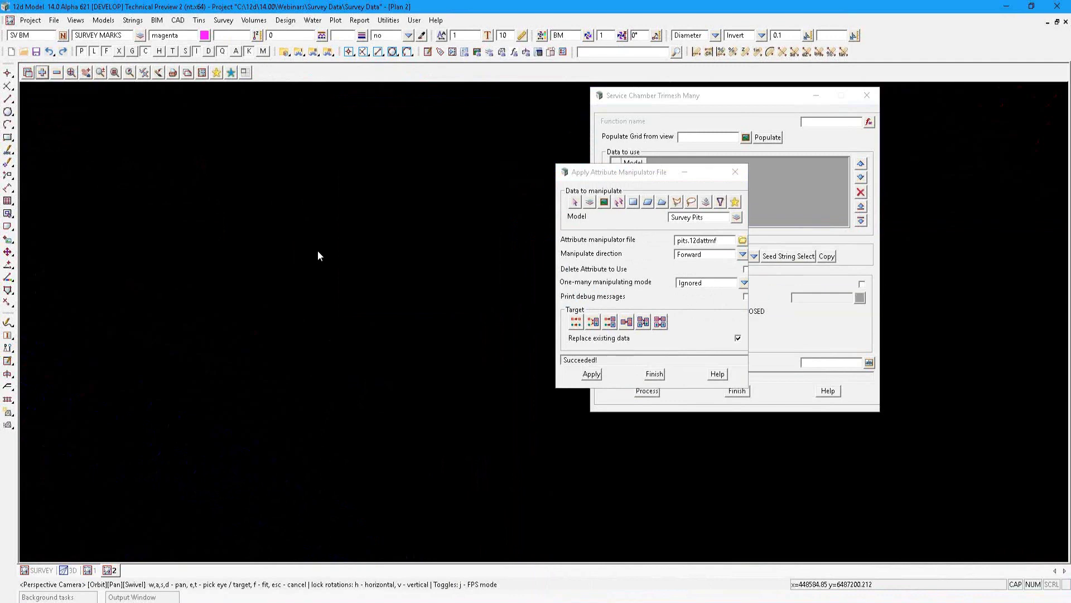
key("a")
left_click(317, 294)
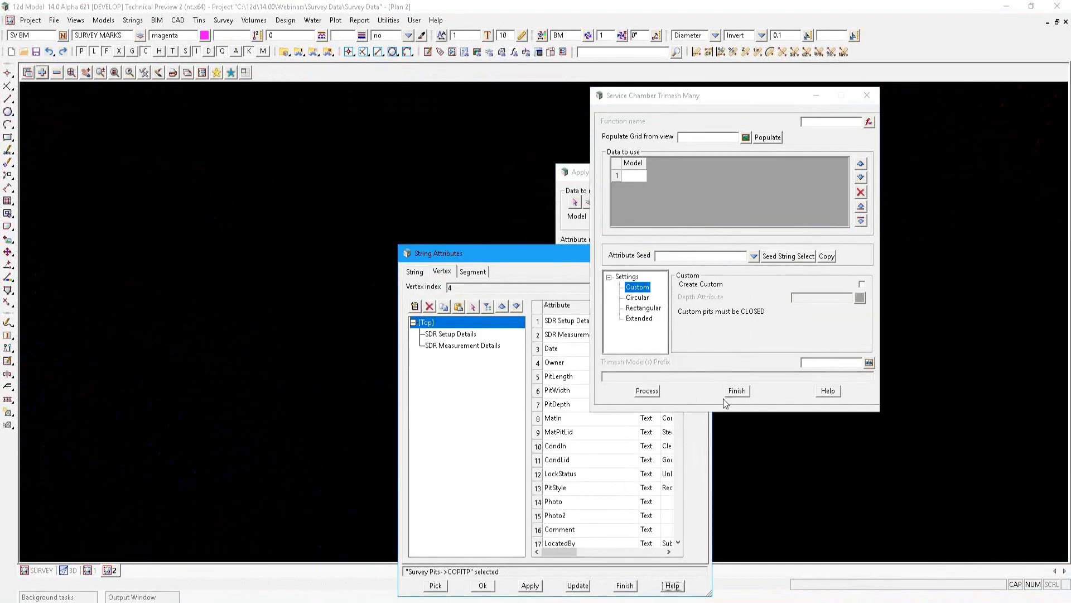
left_click(504, 297)
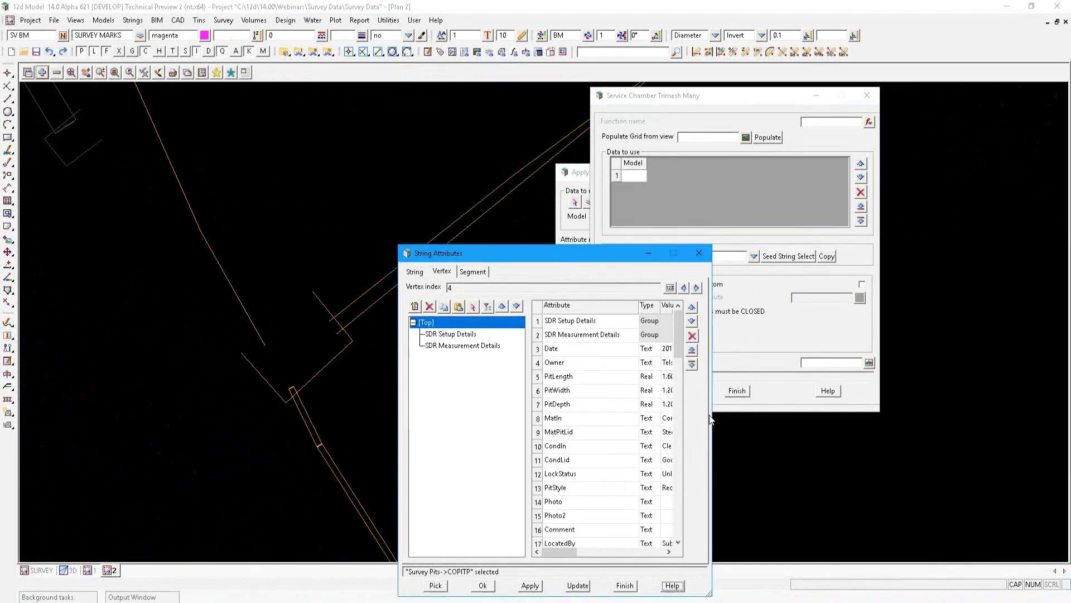
left_click_drag(709, 414, 837, 419)
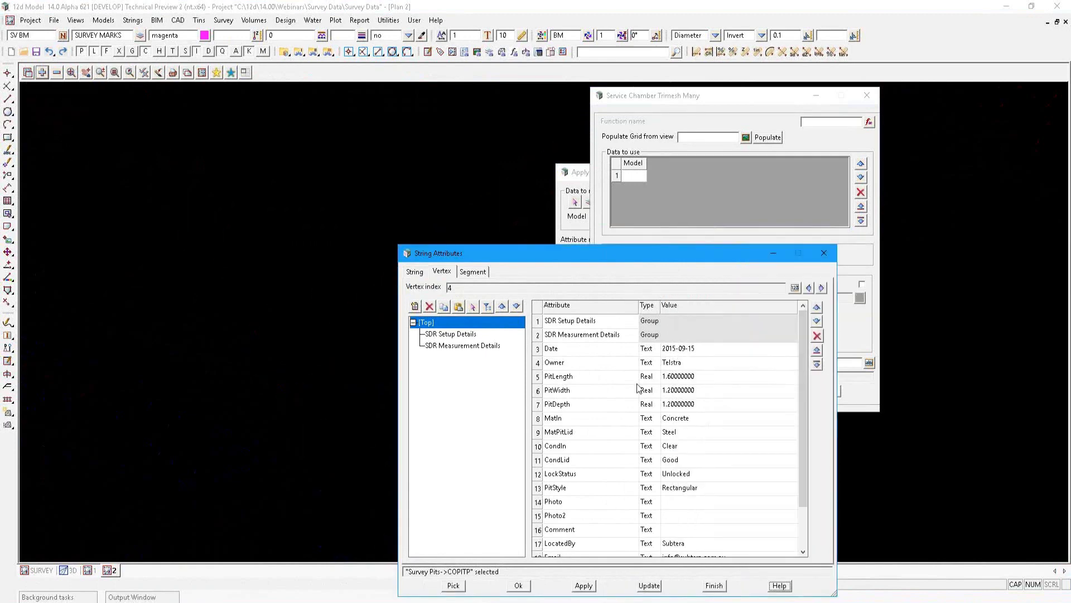
left_click(415, 272)
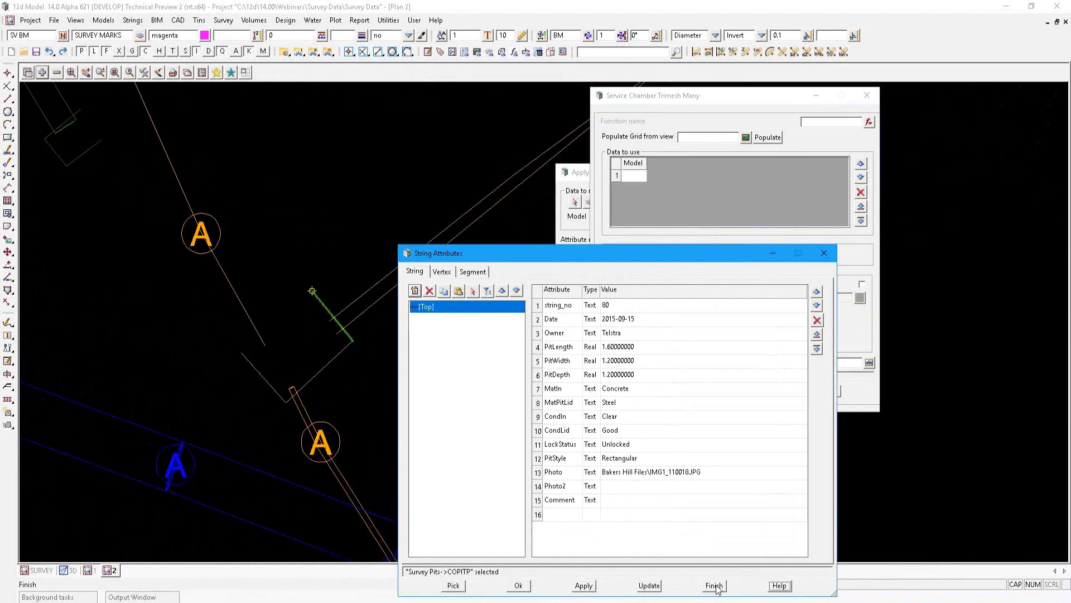
left_click(715, 586)
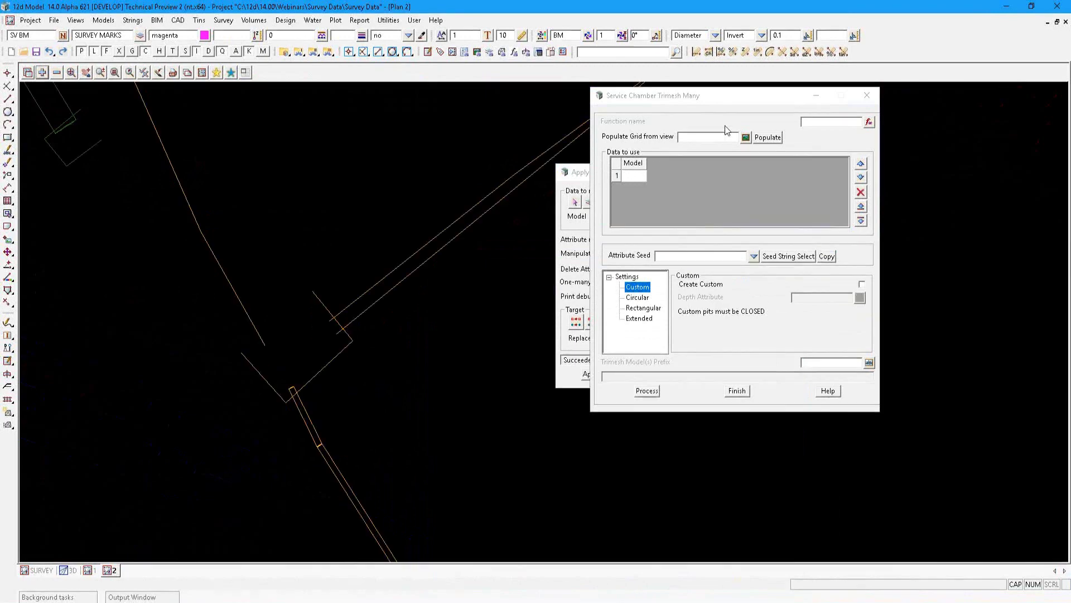
Step: Put away the attribute manipulator dialog and open the utility that changes super strings to closed
left_click_drag(577, 172, 381, 178)
left_click(570, 318)
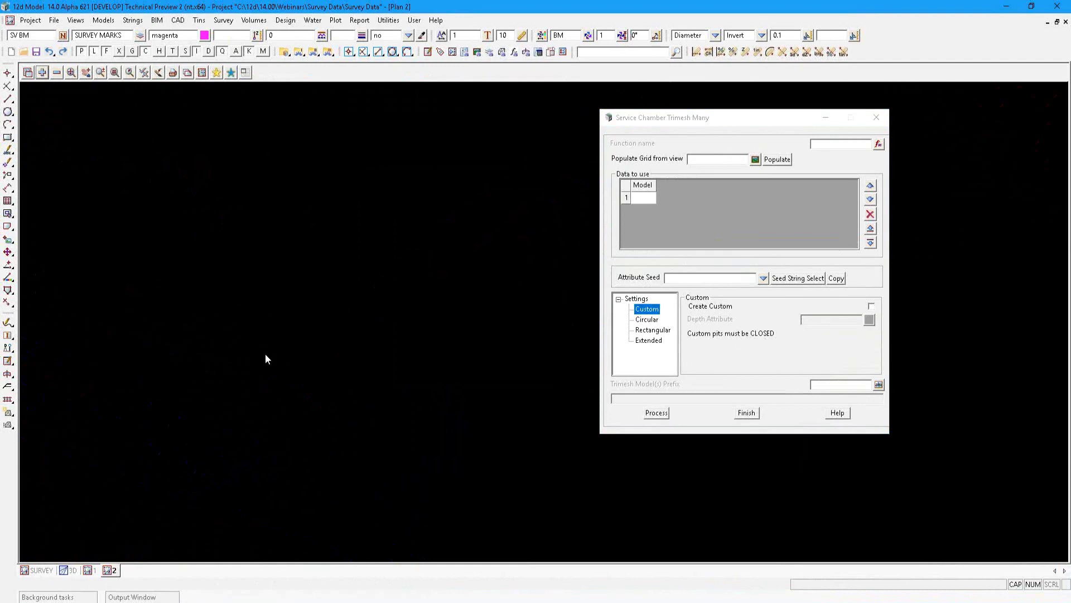
scroll(201, 266, "down", 3)
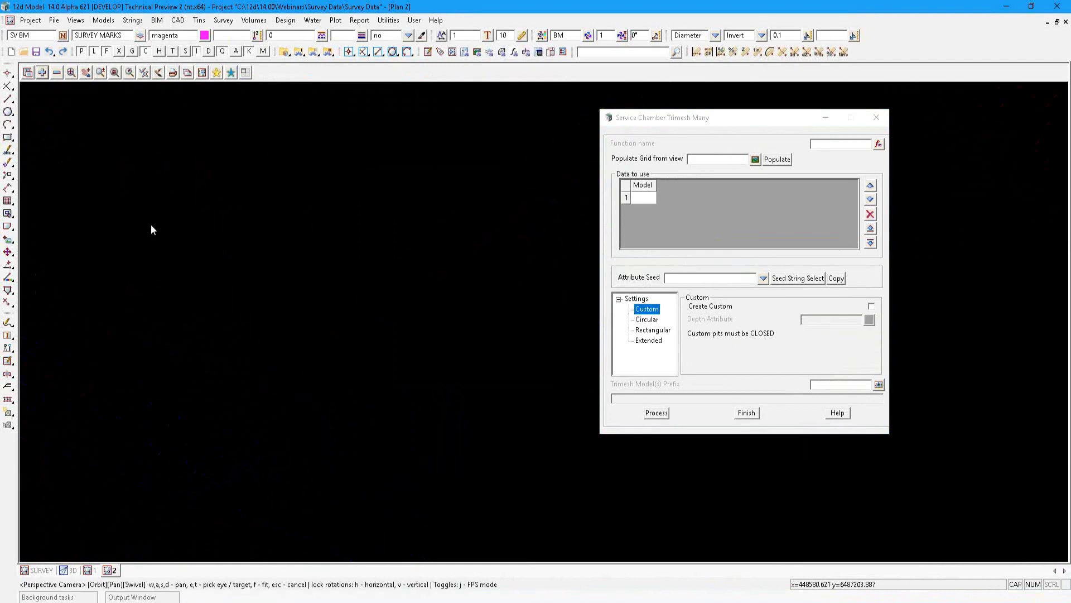
scroll(187, 235, "down", 2)
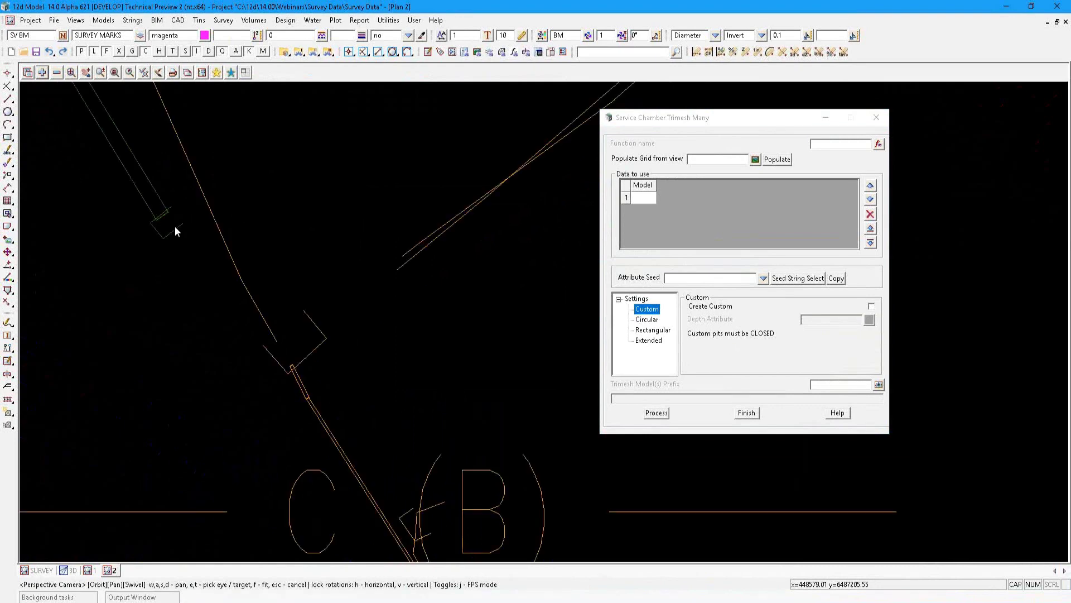
scroll(175, 226, "down", 2)
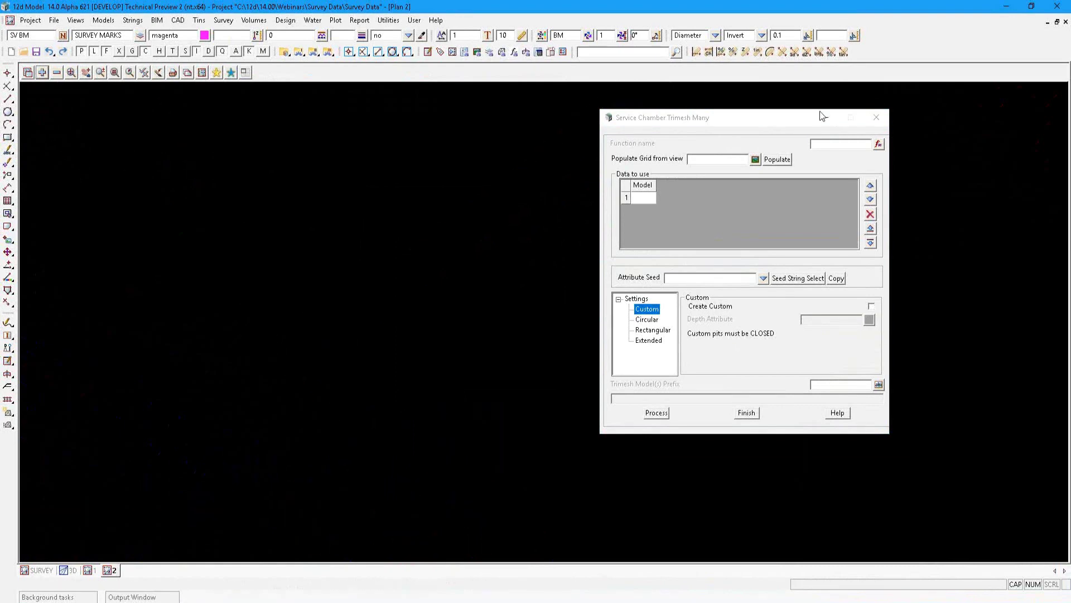
left_click_drag(823, 115, 396, 28)
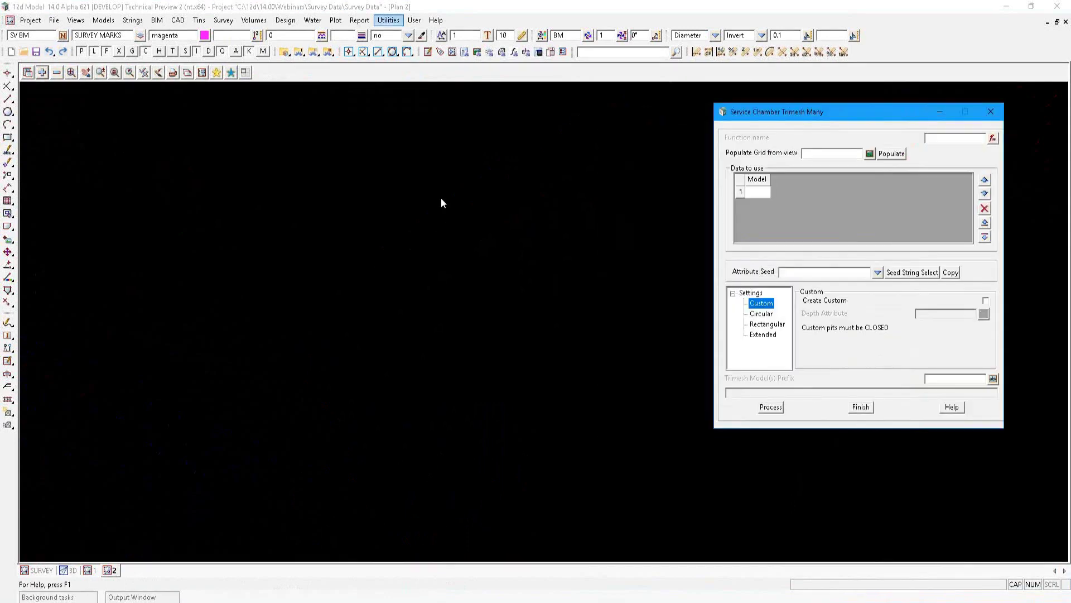
left_click(390, 22)
mouse_move(441, 198)
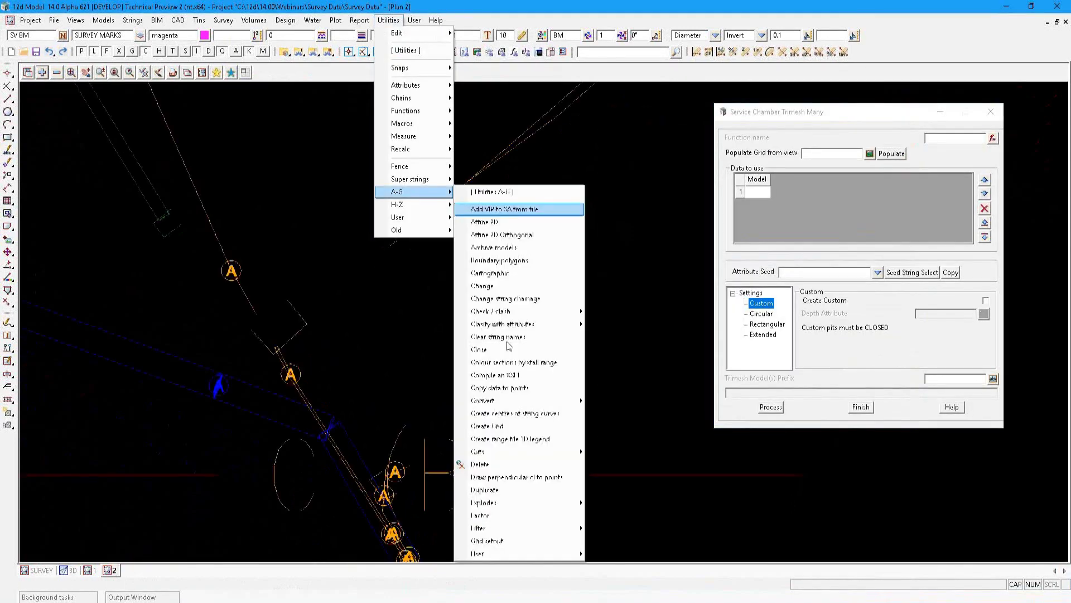
left_click(505, 350)
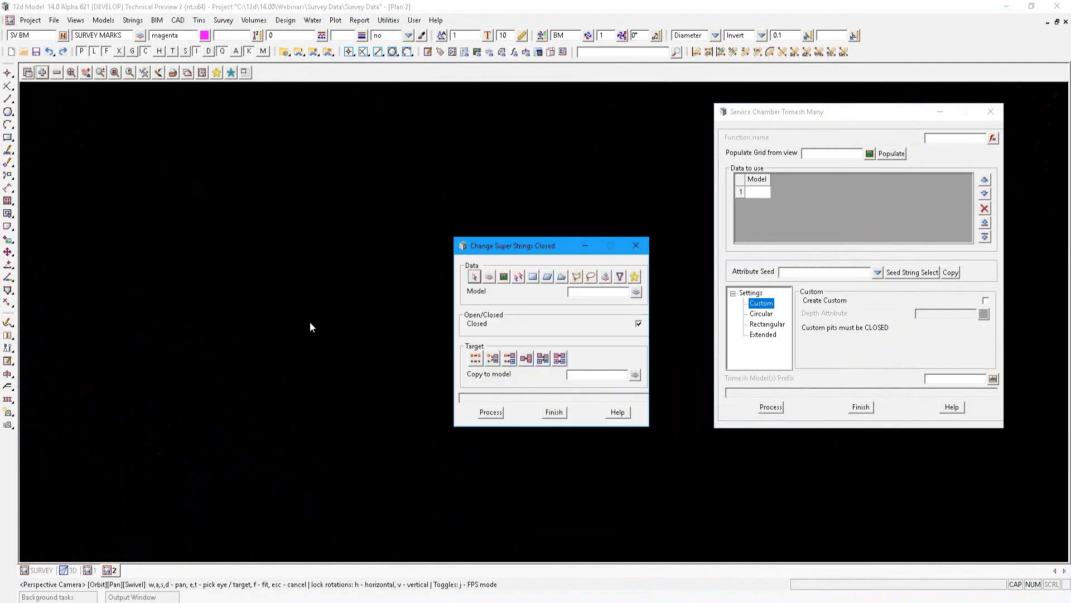
Step: Move the string-closing dialog clear of the pit and set its data source to a filter on the Survey Pits model
scroll(300, 322, "up", 1)
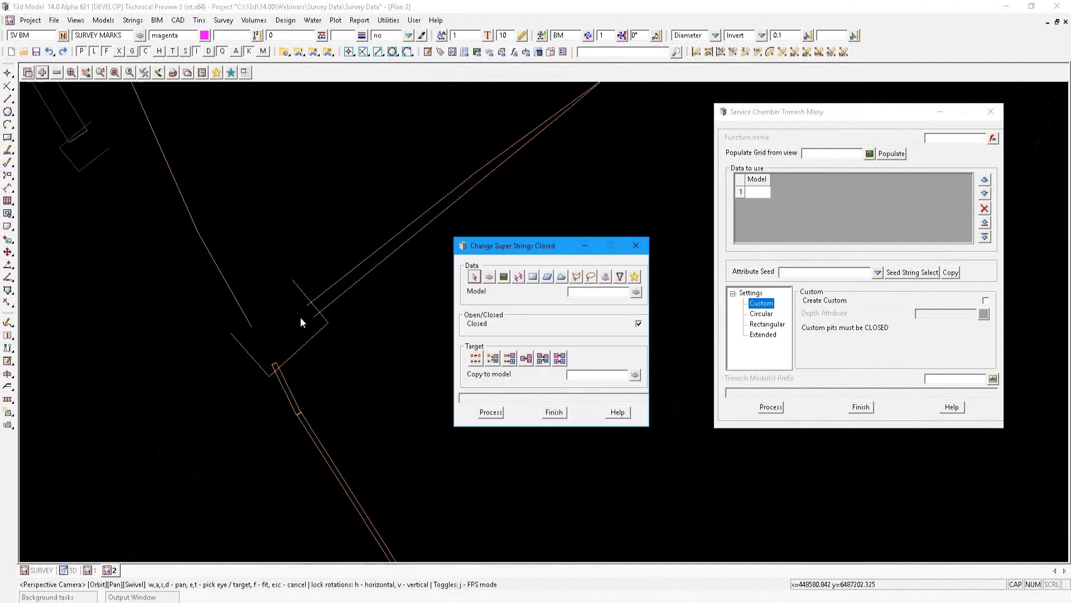
scroll(300, 317, "up", 1)
middle_click_drag(300, 317, 227, 317)
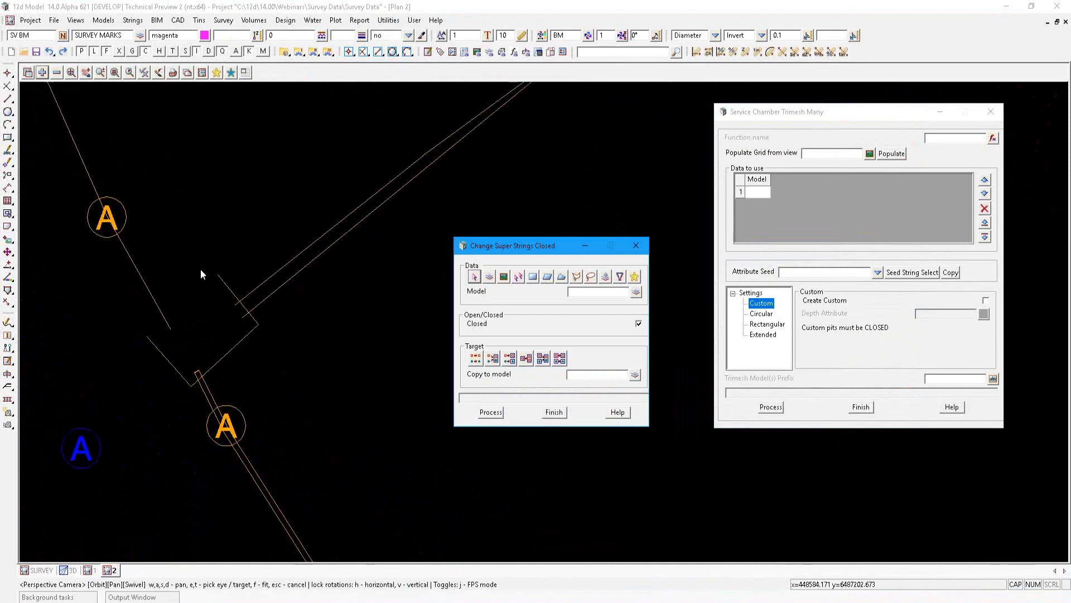
middle_click_drag(200, 269, 239, 289)
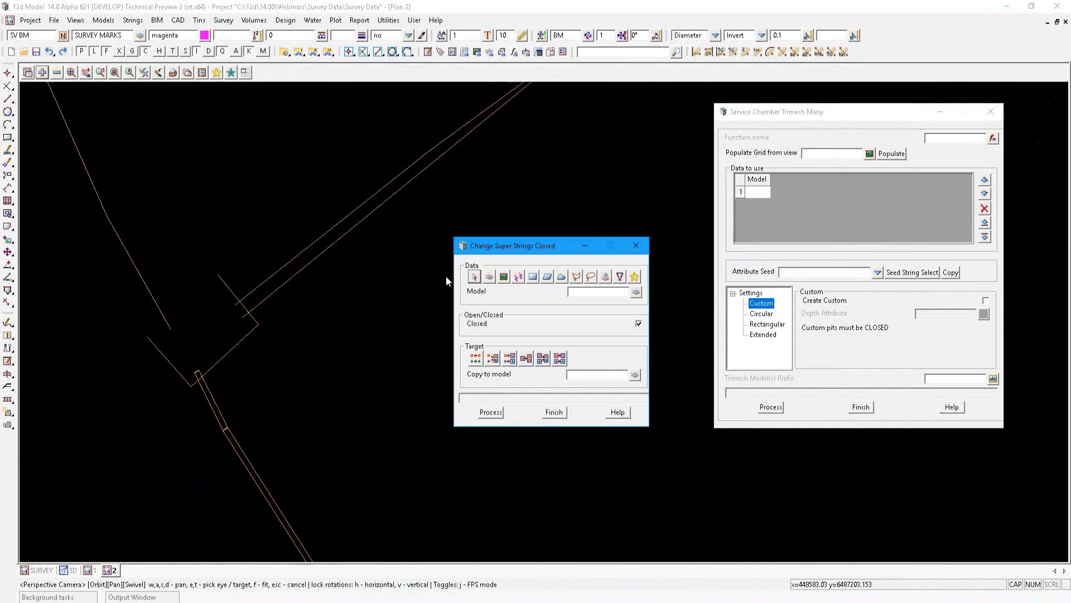
middle_click_drag(446, 276, 440, 163)
left_click_drag(569, 244, 474, 128)
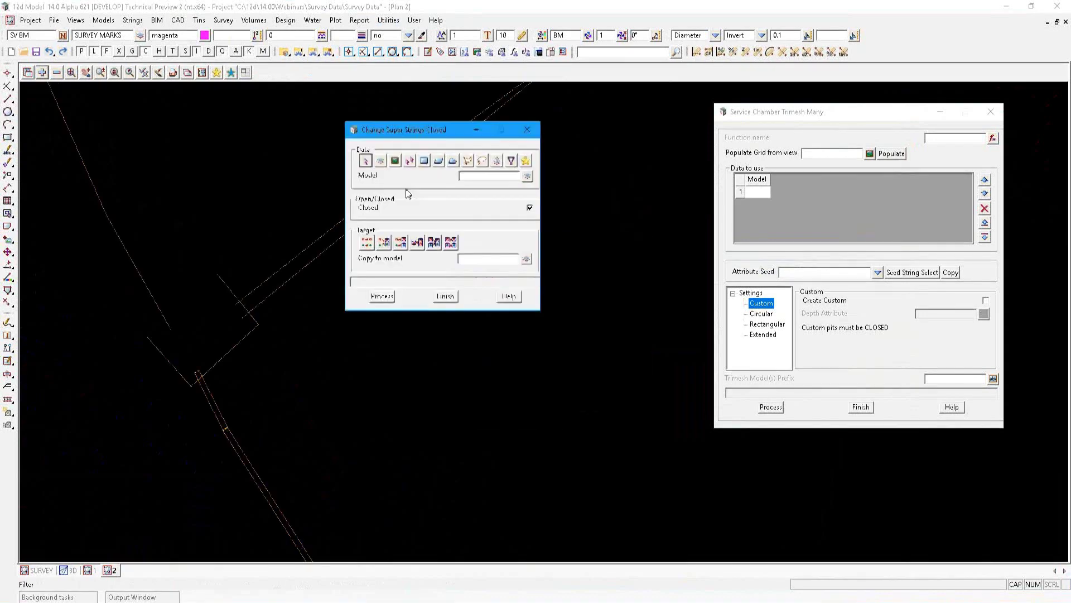
left_click(394, 181)
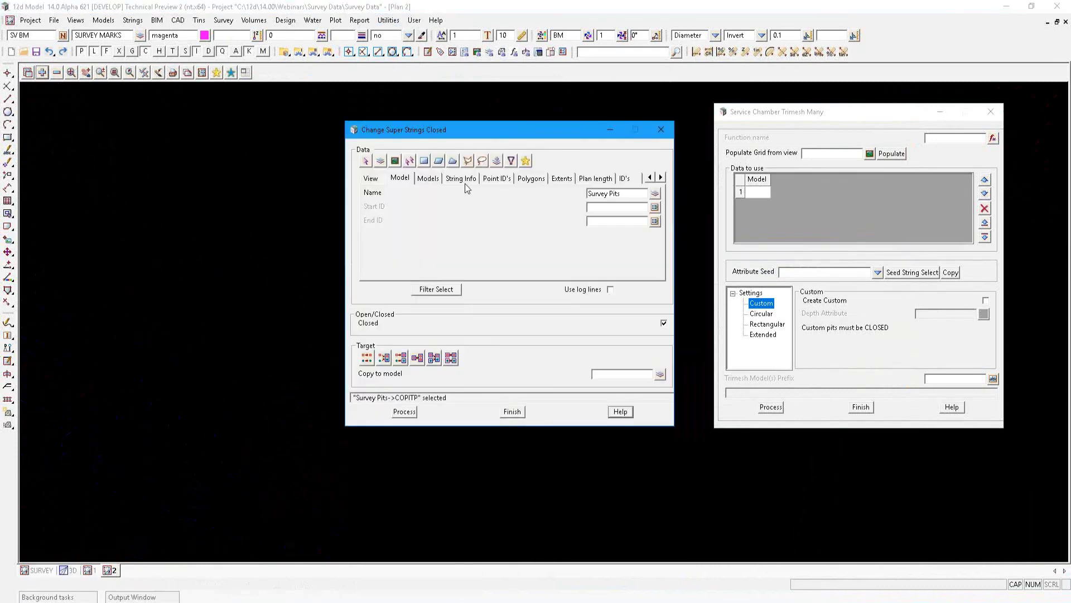
Step: Restrict the filter to line strings and select the matching pit elements
left_click(464, 182)
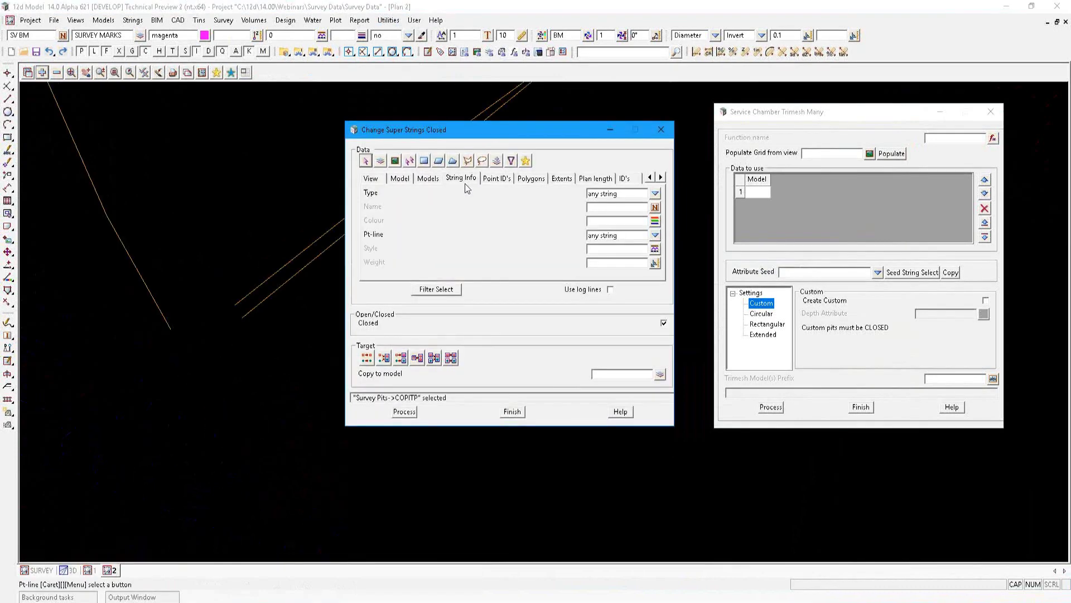
left_click(656, 234)
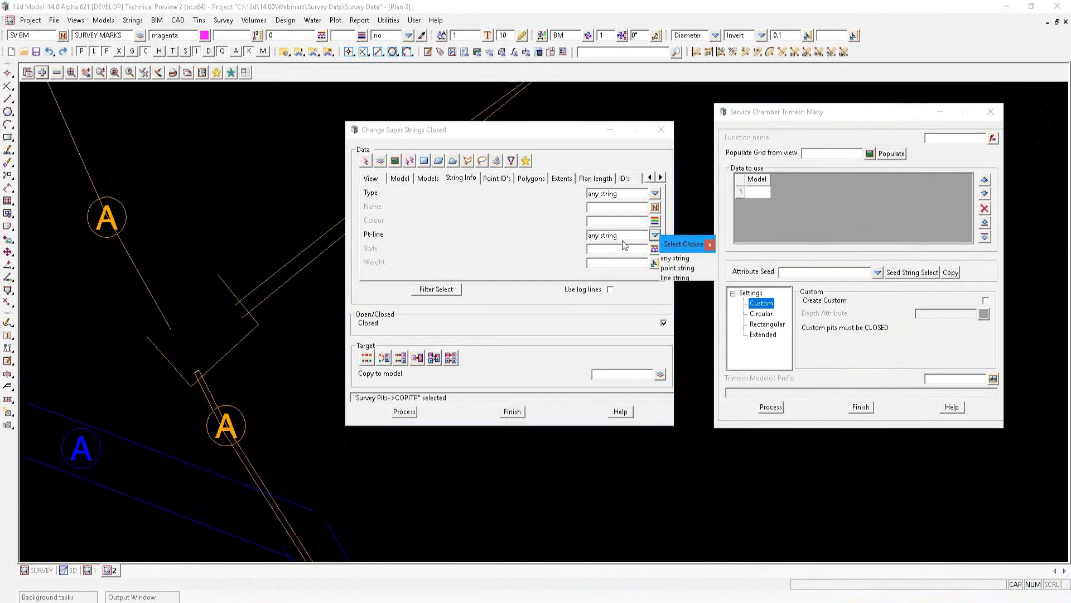
left_click(676, 277)
left_click(447, 291)
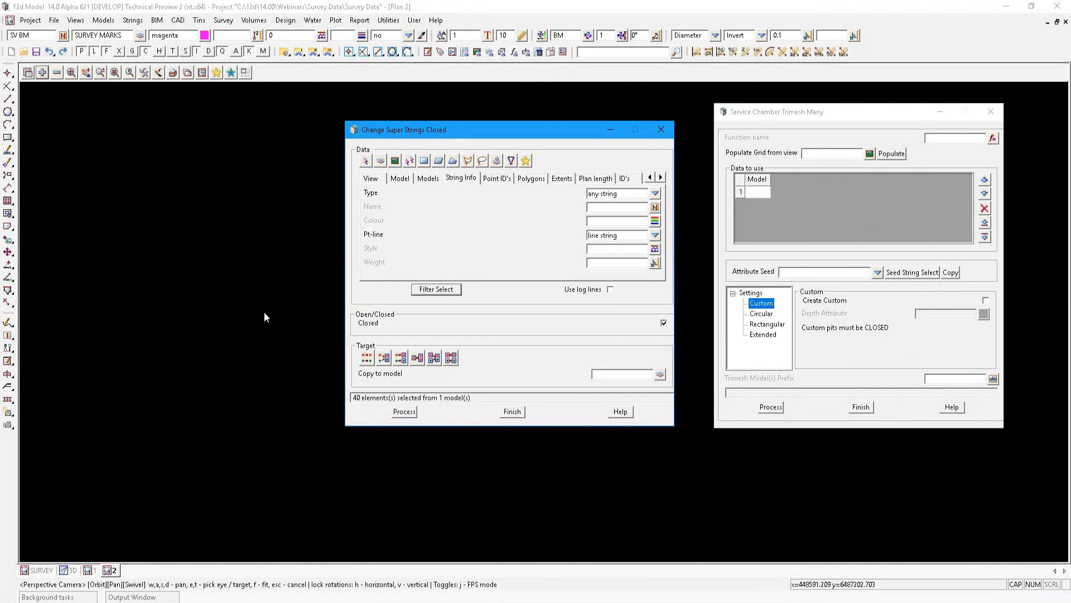
Step: Close the selected pit strings, replacing the existing data, and finish with the string-closing utility
left_click(367, 360)
left_click(404, 411)
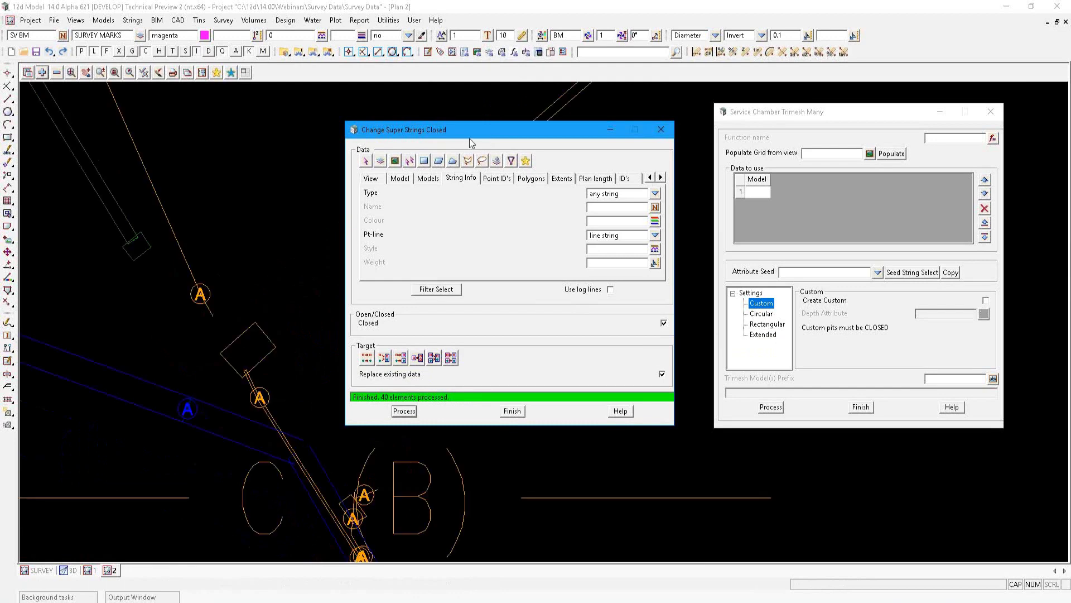
left_click(512, 413)
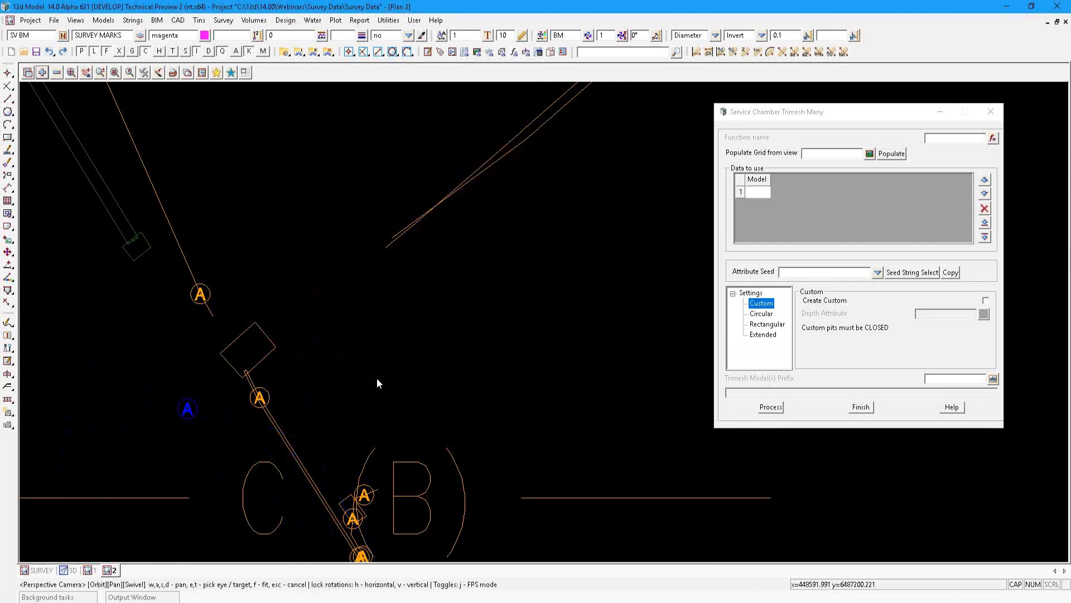
Step: Enable custom chamber creation and pick the closed COPITP pit string in Survey Pits as the seed for attributes
scroll(377, 380, "down", 2)
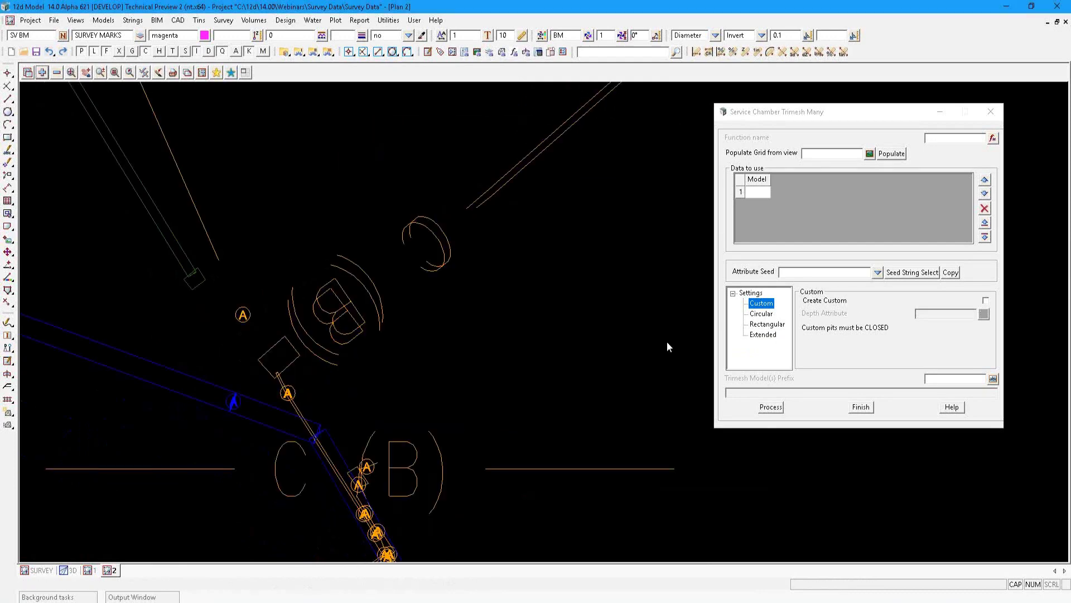
scroll(250, 364, "up", 2)
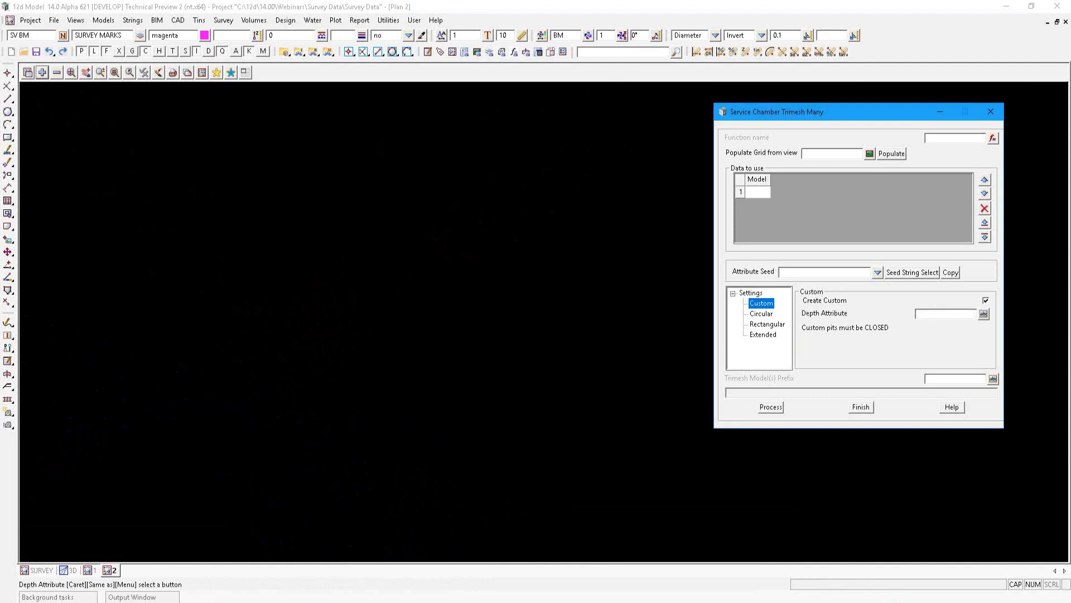
type("d")
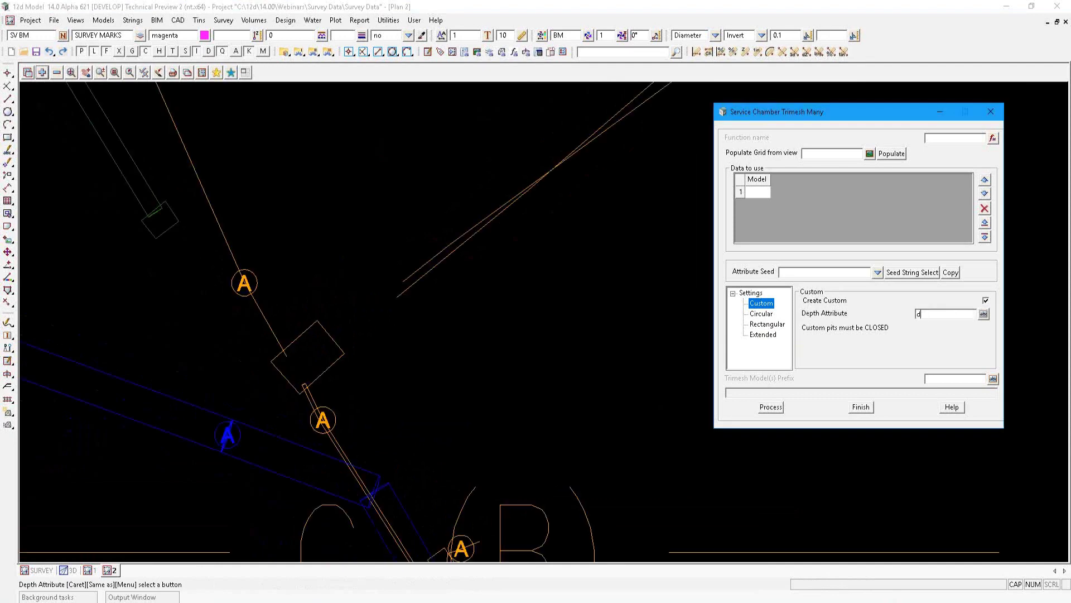
type("PETH")
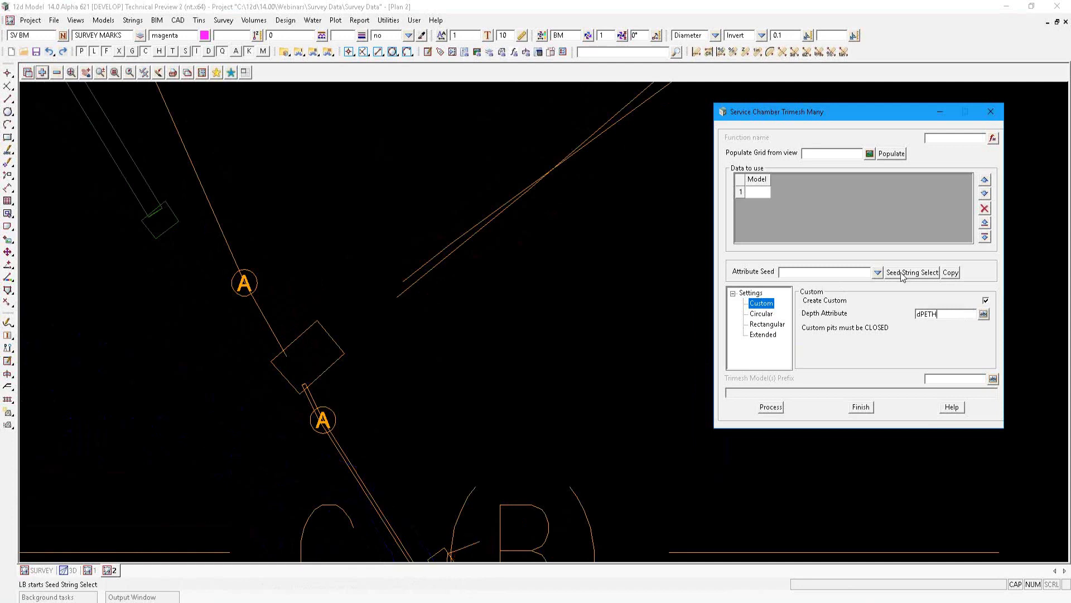
left_click(904, 273)
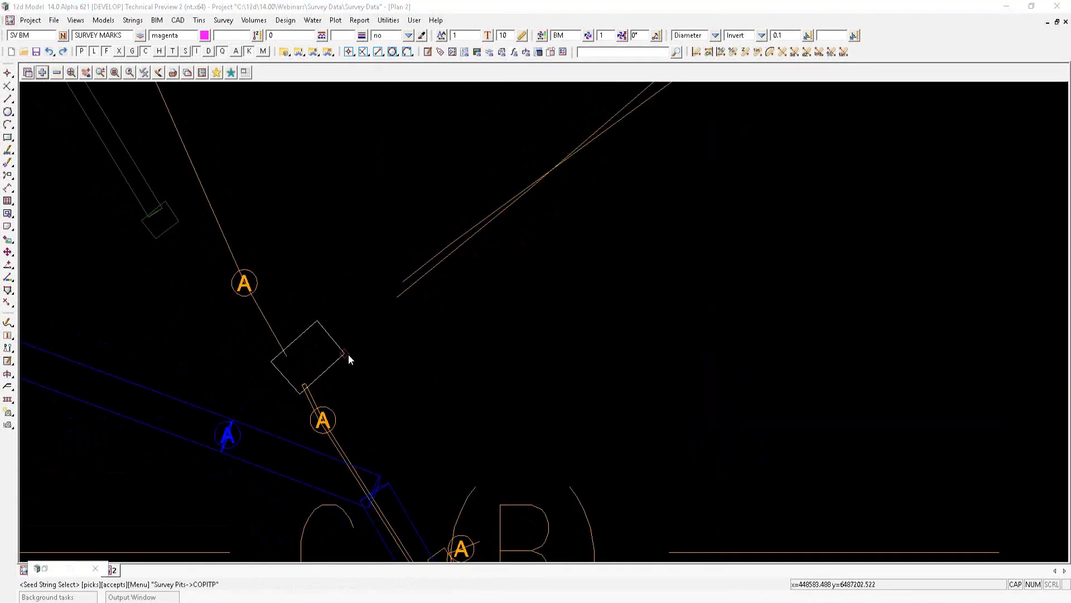
middle_click(349, 356)
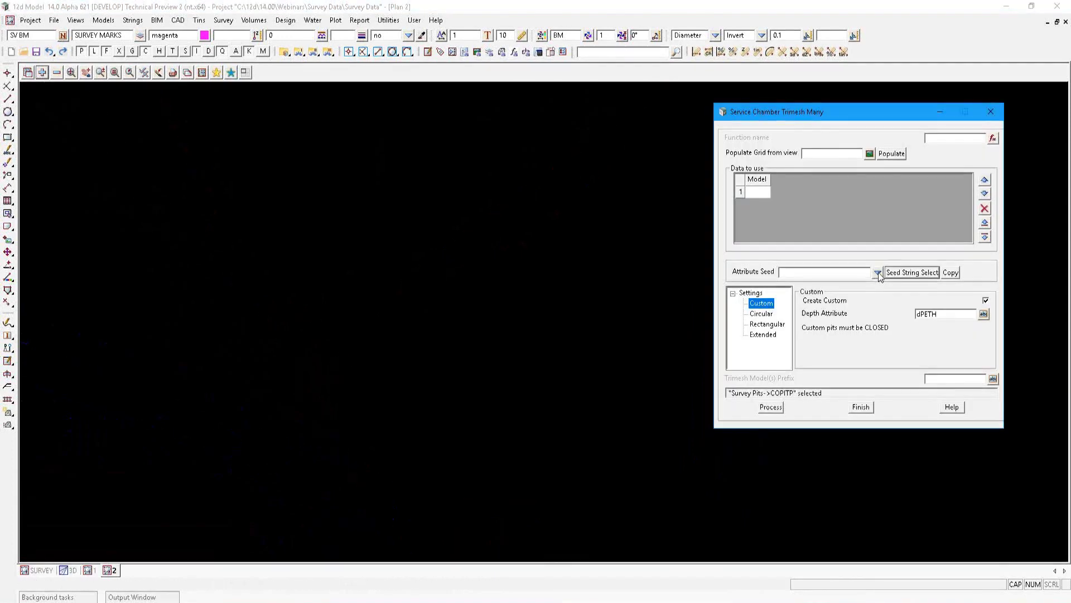
Step: Choose PitDepth from the seed string's attributes and copy it in as the custom chambers' depth attribute
left_click(878, 272)
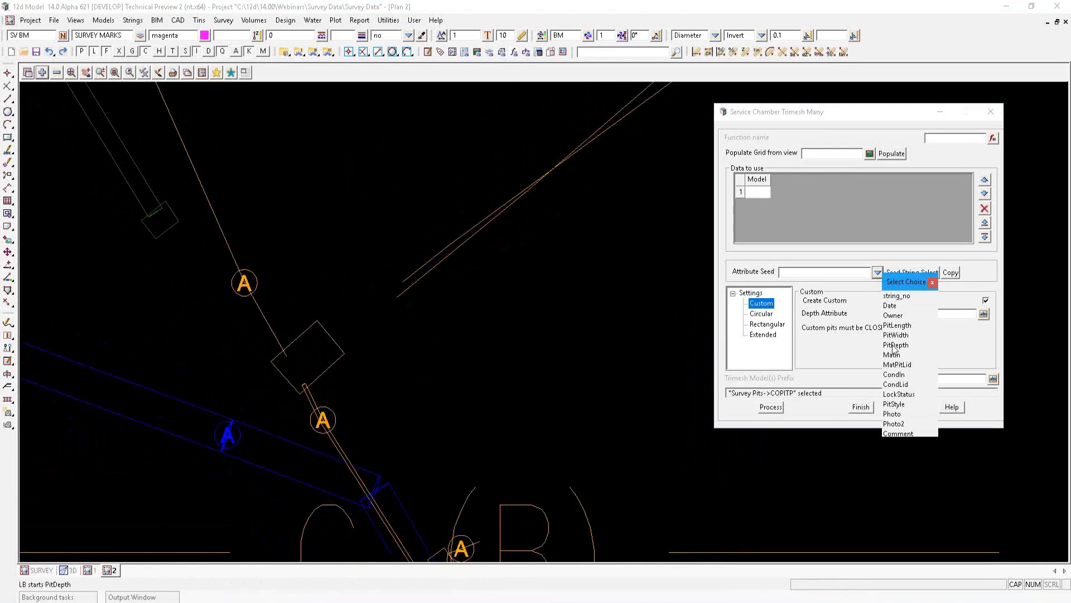
left_click(893, 346)
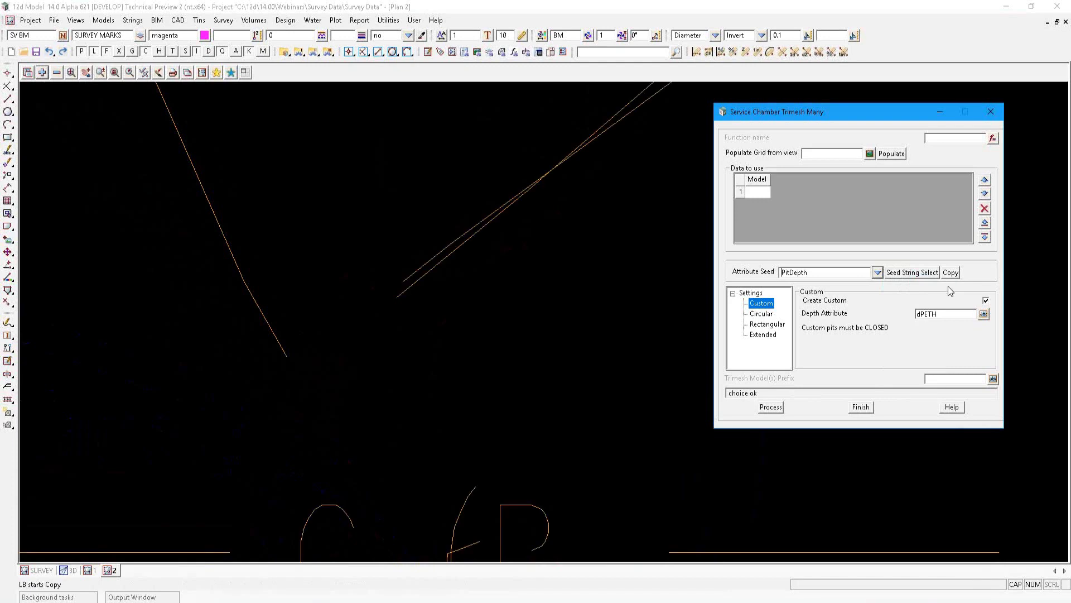
left_click(950, 272)
double_click(929, 314)
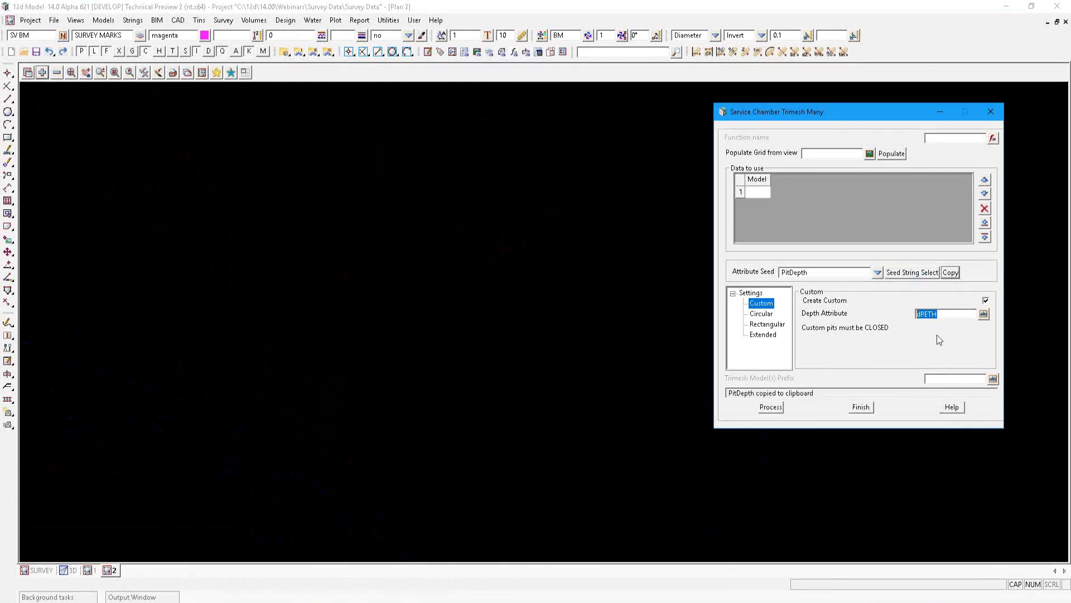
right_click(925, 312)
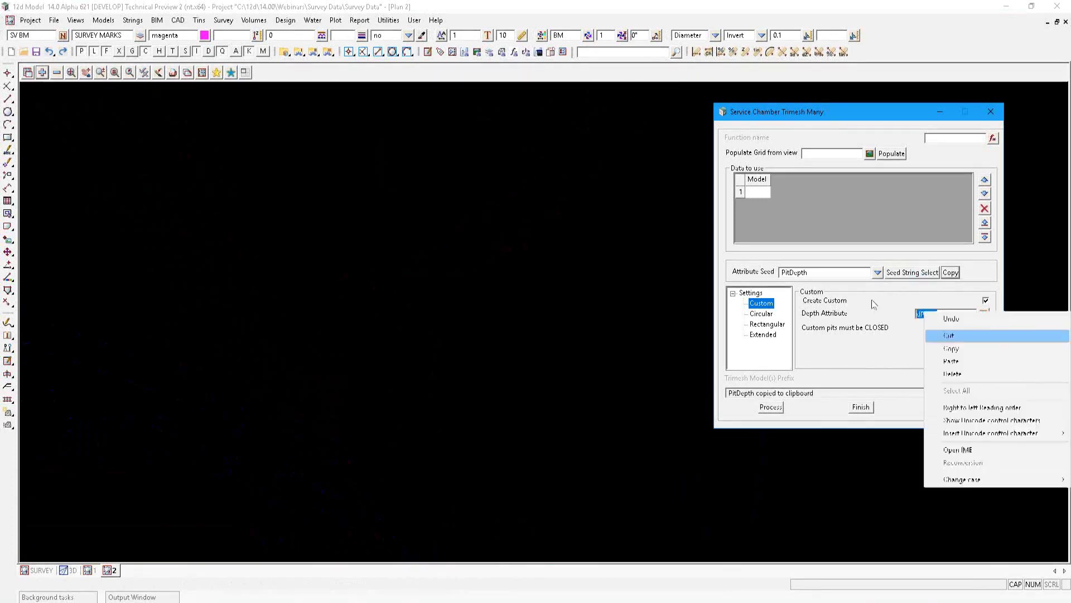
left_click(950, 361)
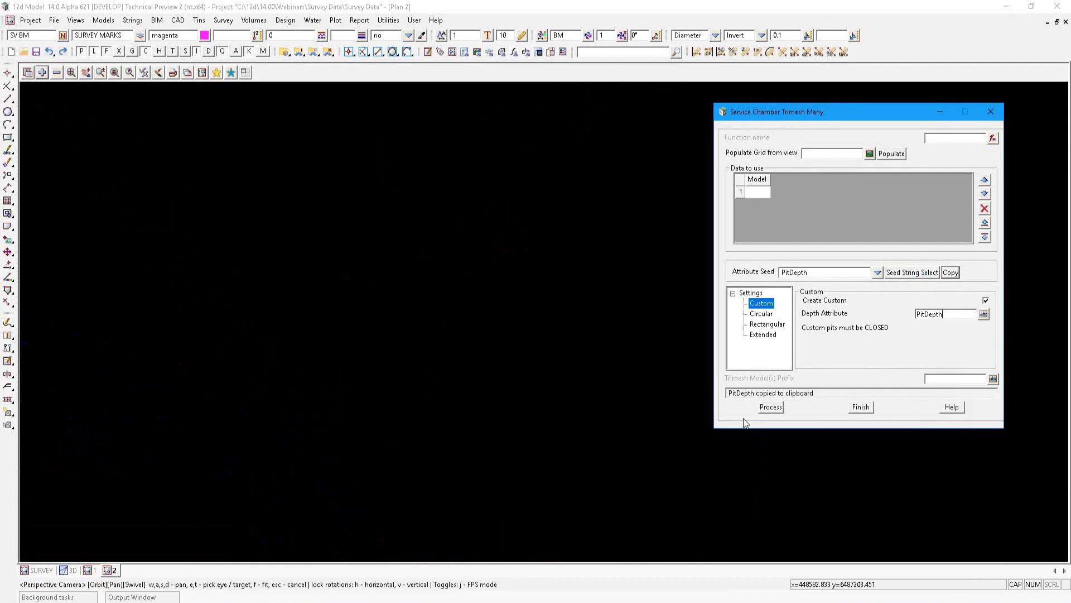
Step: Enable the creation of circular chambers in the service chamber trimesh settings
left_click(761, 314)
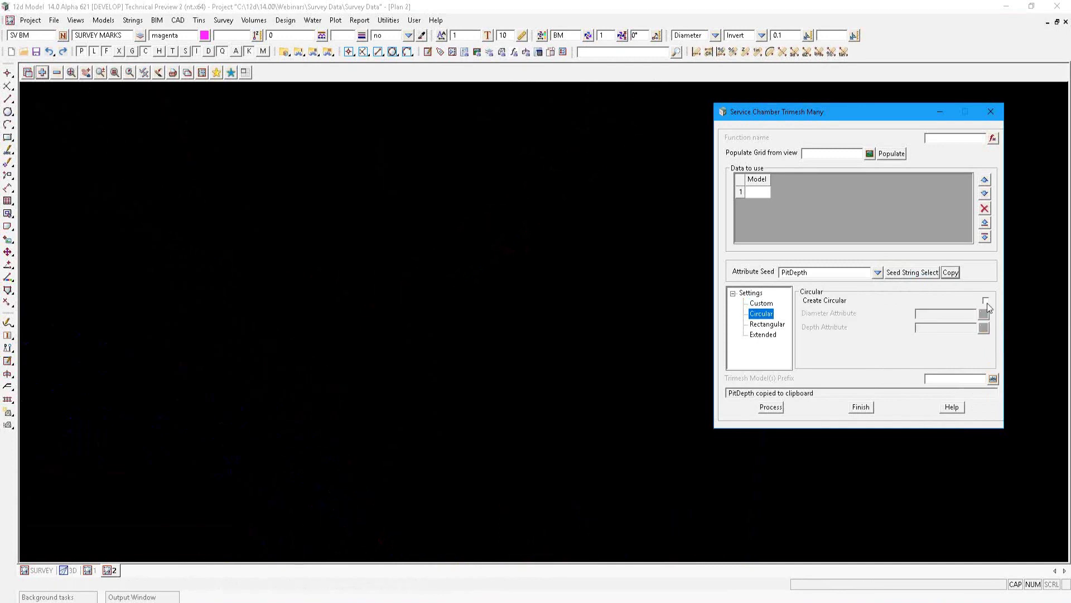
key("space")
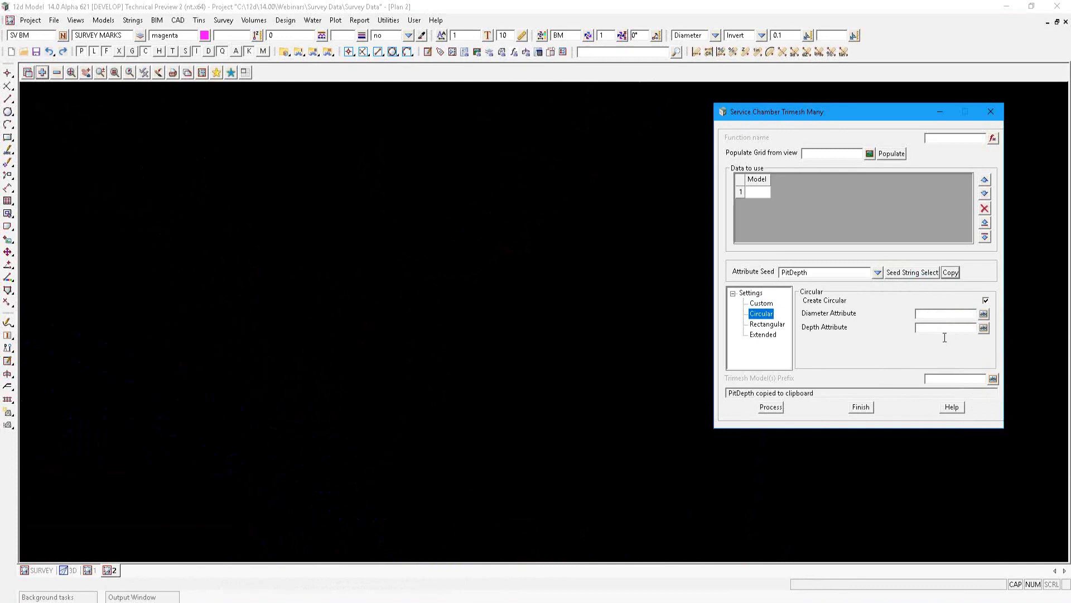
key("Tab")
type("d")
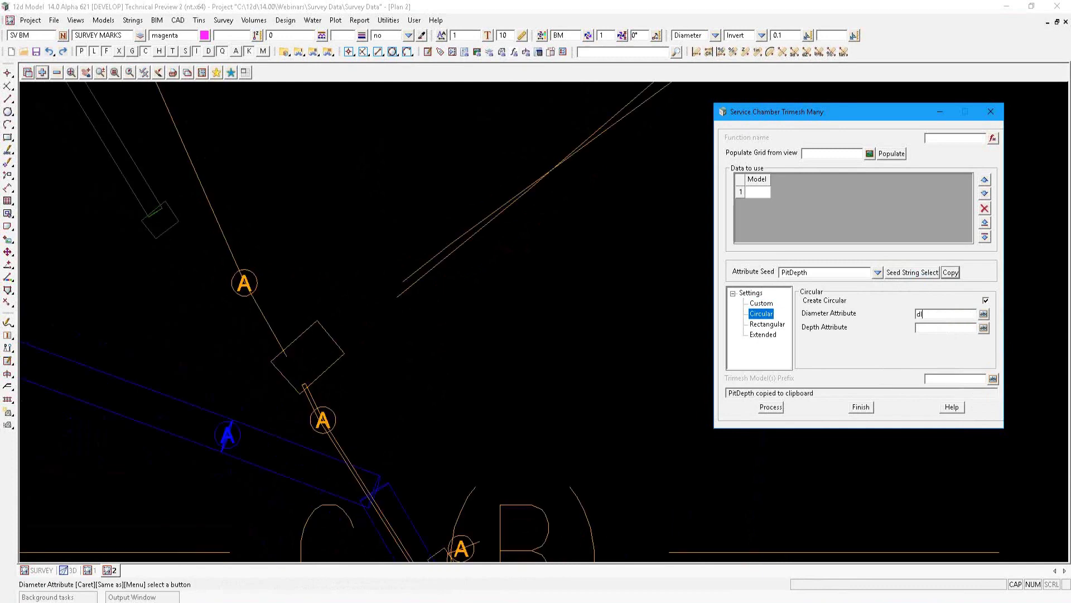
type("IAME")
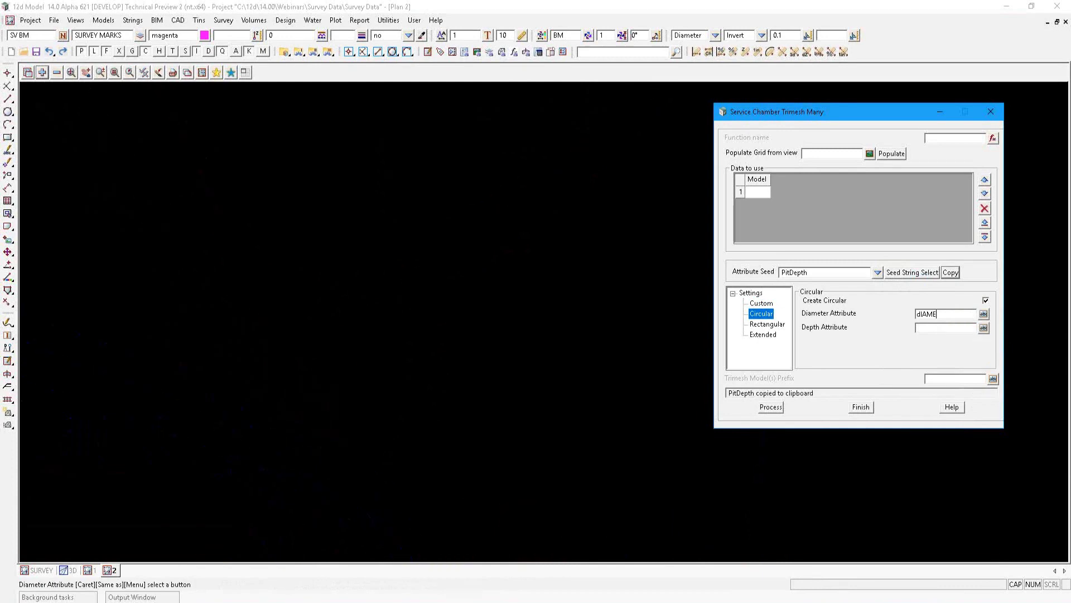
key("BackSpace")
key("BackSpace")
key("BackSpace")
key("BackSpace")
key("BackSpace")
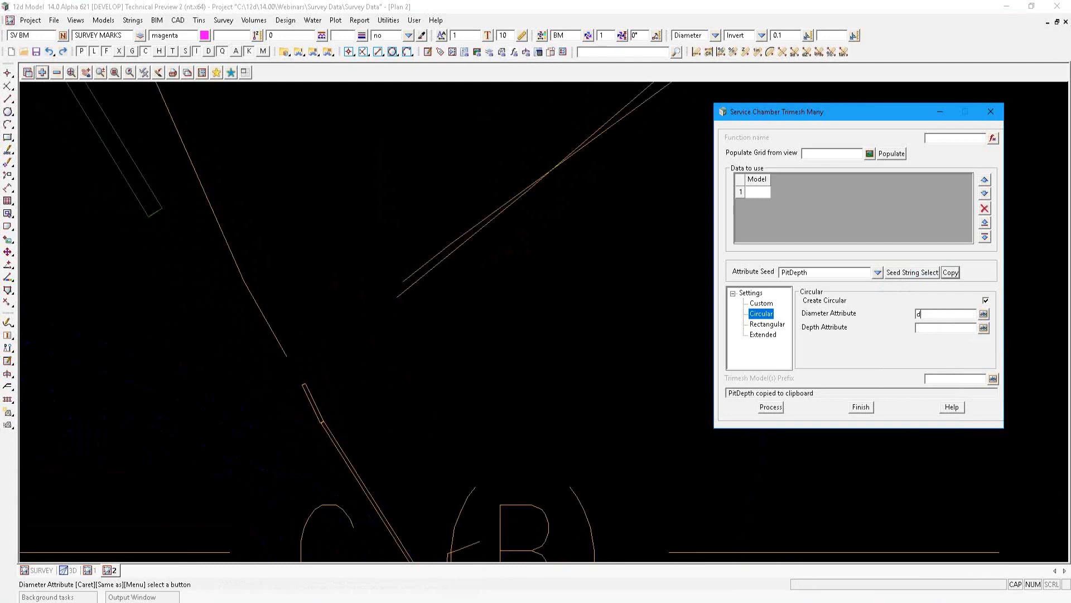
Step: Set the circular chambers' diameter attribute to Diameter and their depth attribute to PitDepth
type("Di")
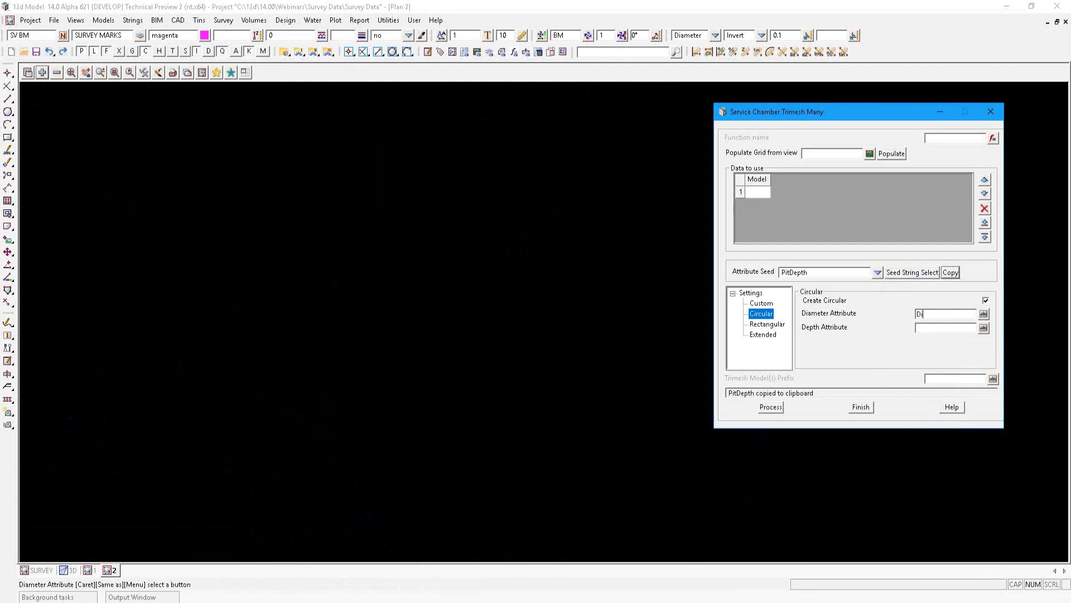
type("amet")
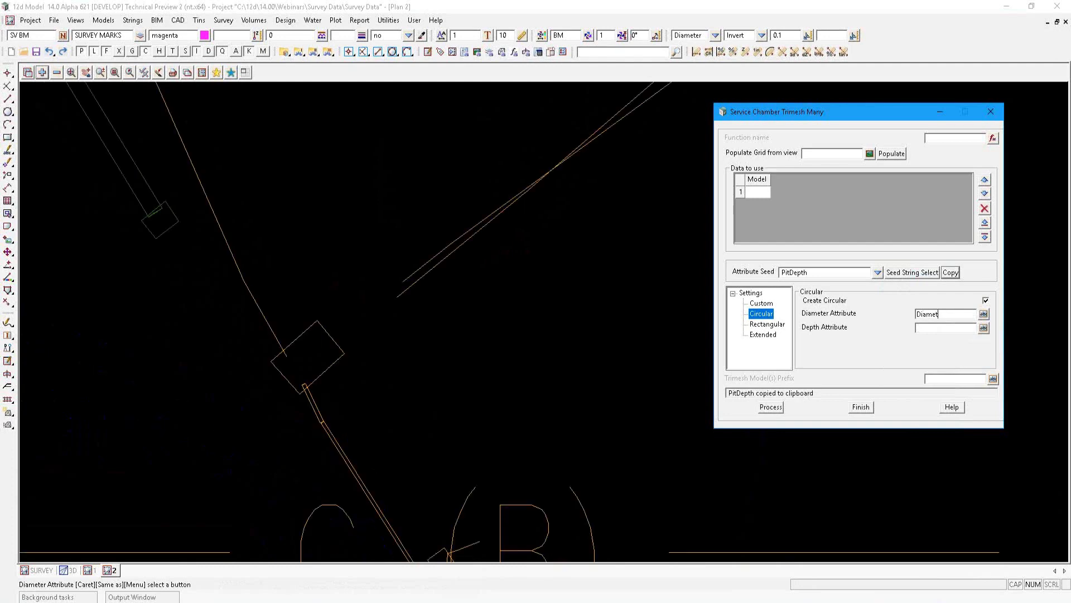
type("er")
left_click(939, 329)
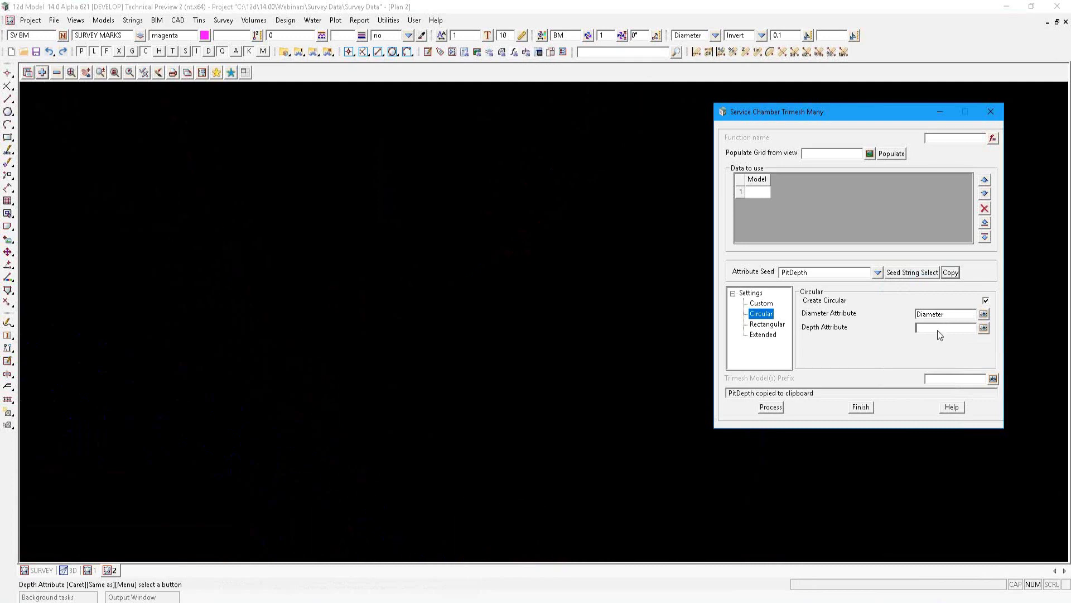
type("PitDepth")
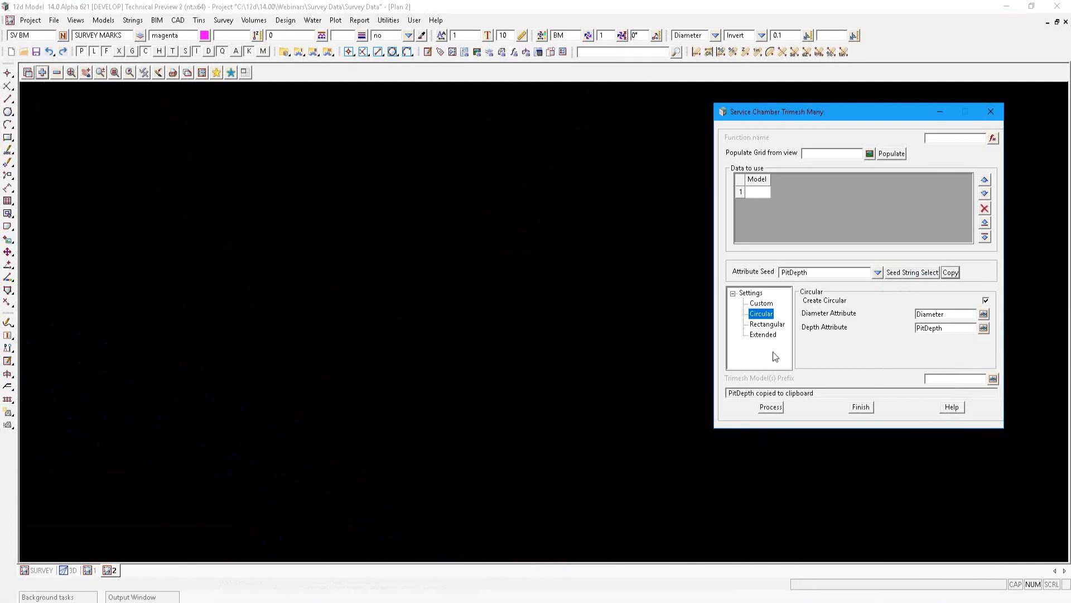
Step: Enable the creation of rectangular chambers and set their depth attribute to PitDepth
key("Down")
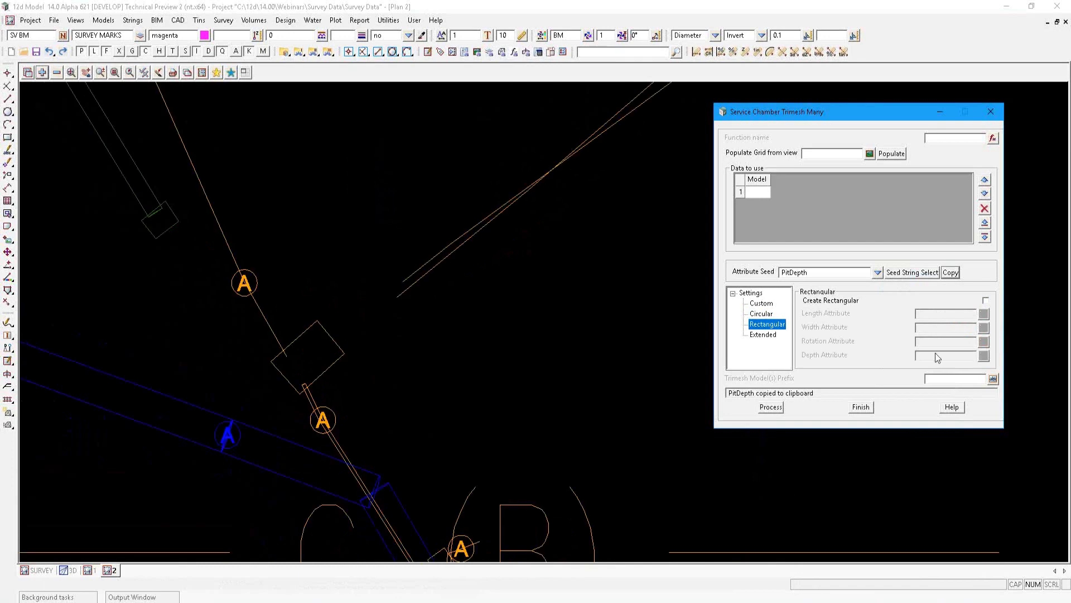
left_click(986, 300)
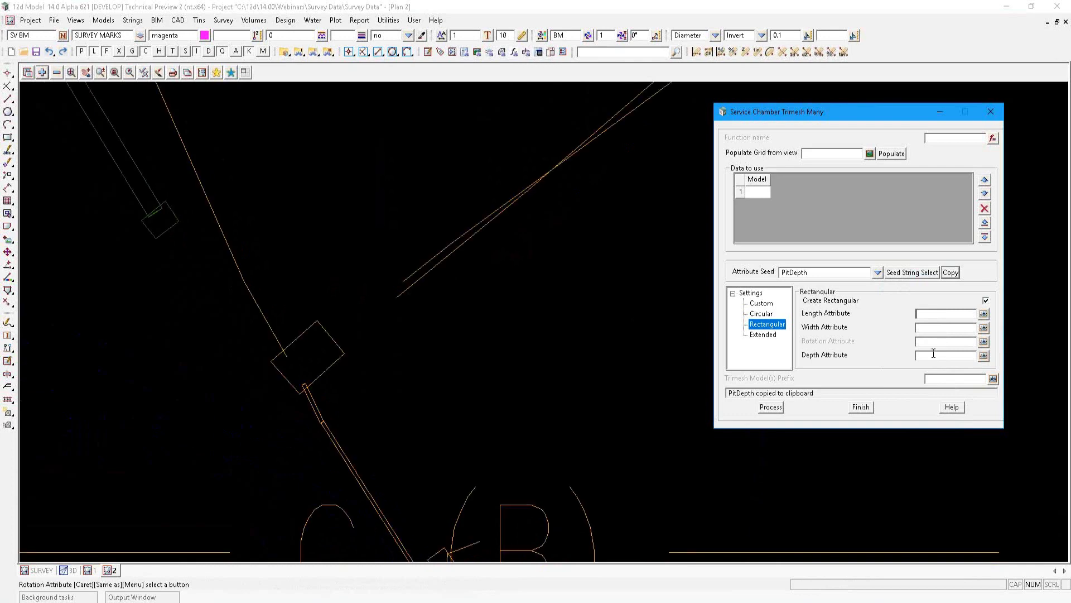
type("PitDepth")
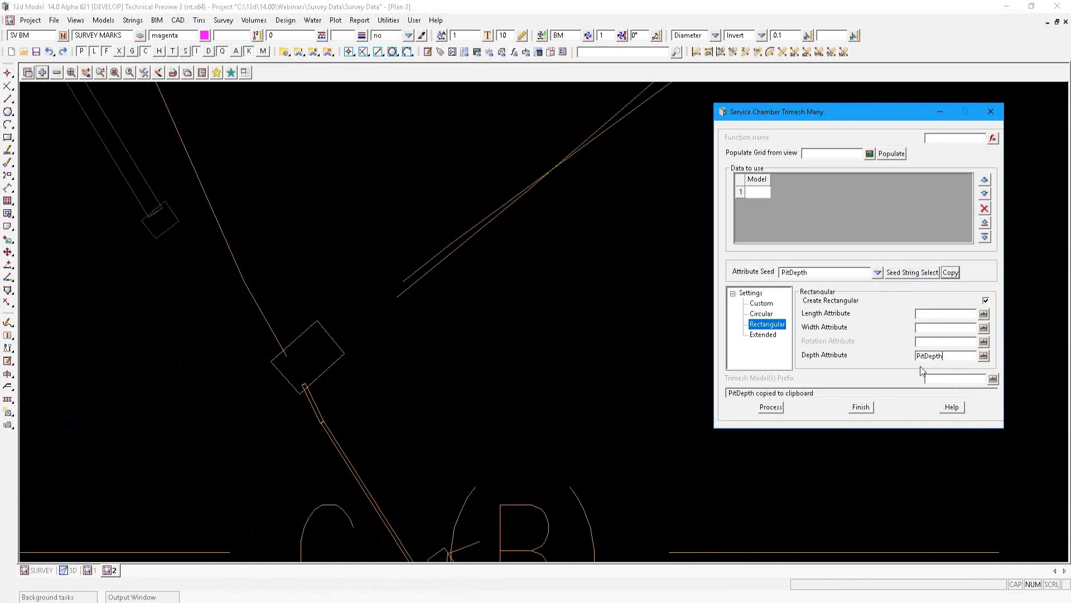
Step: Copy PitLength and PitWidth from the seed attributes into the rectangular chambers' length and width attributes
left_click(879, 274)
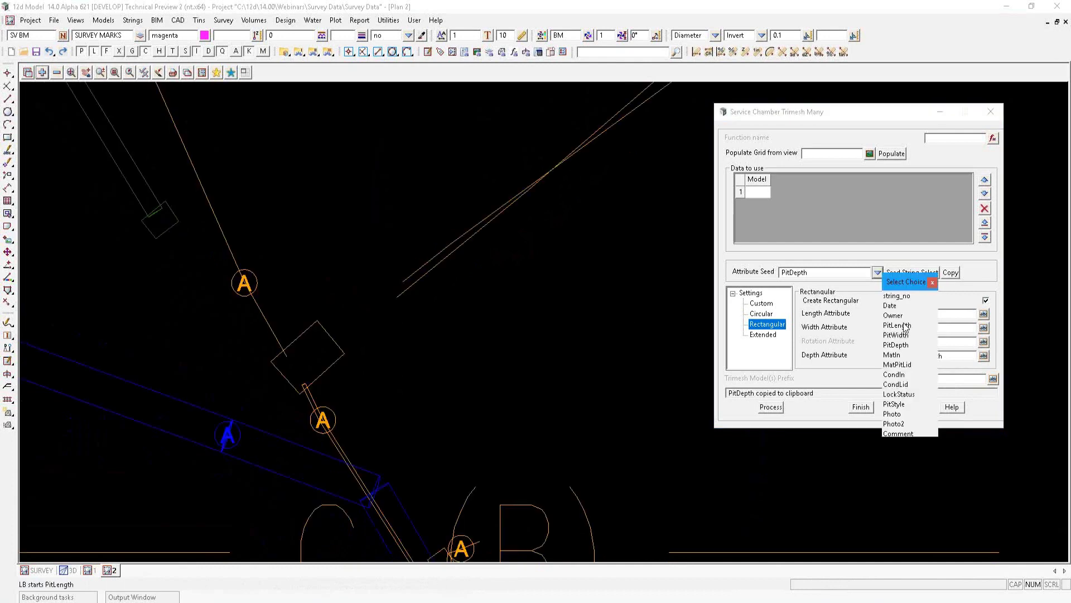
left_click(943, 278)
left_click(943, 275)
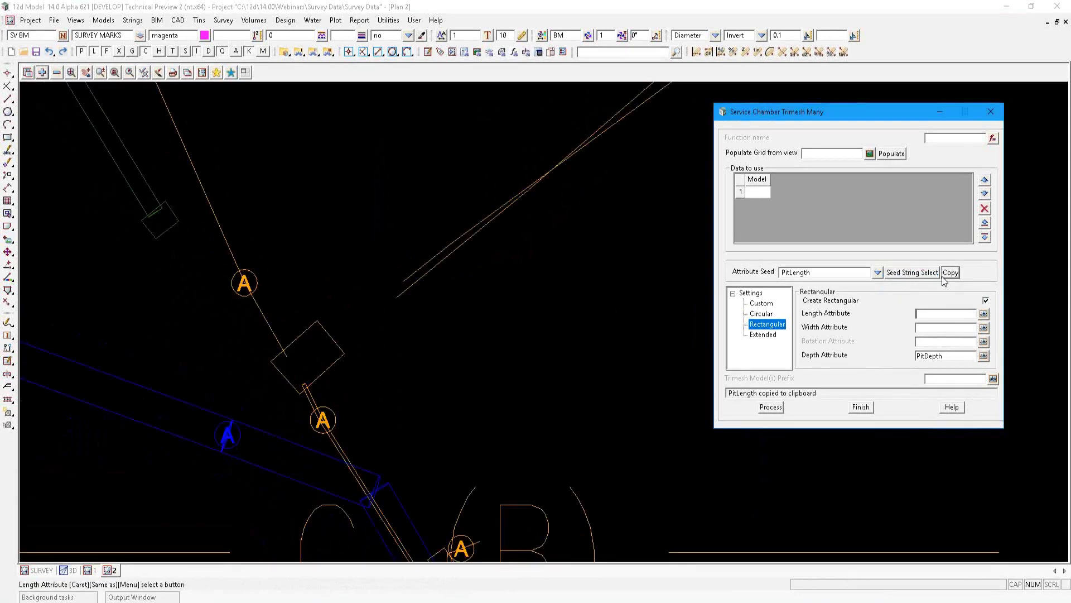
key("ctrl+v")
left_click(879, 272)
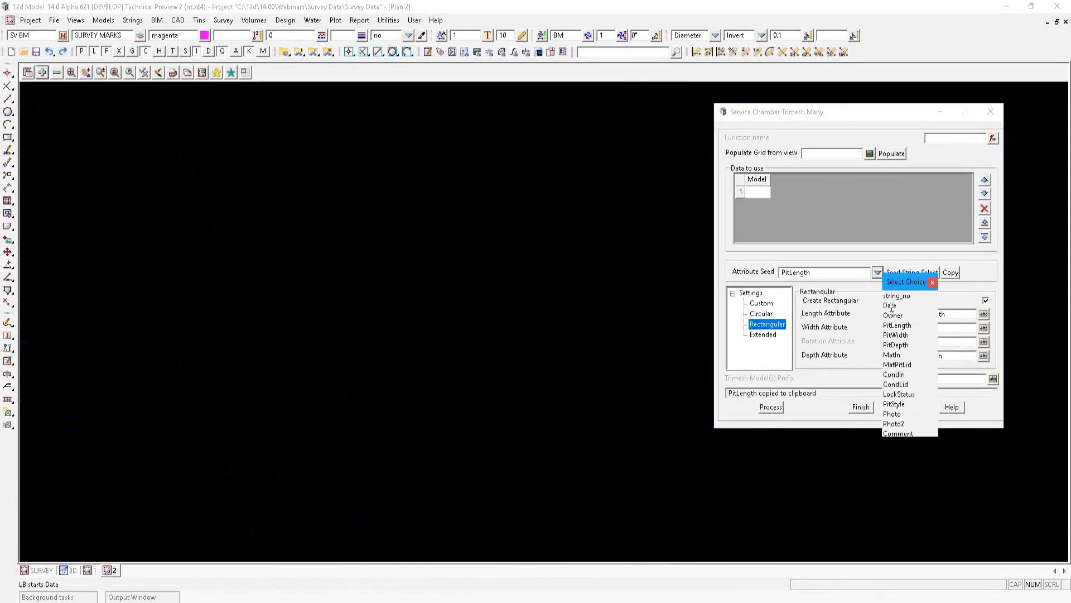
left_click(895, 335)
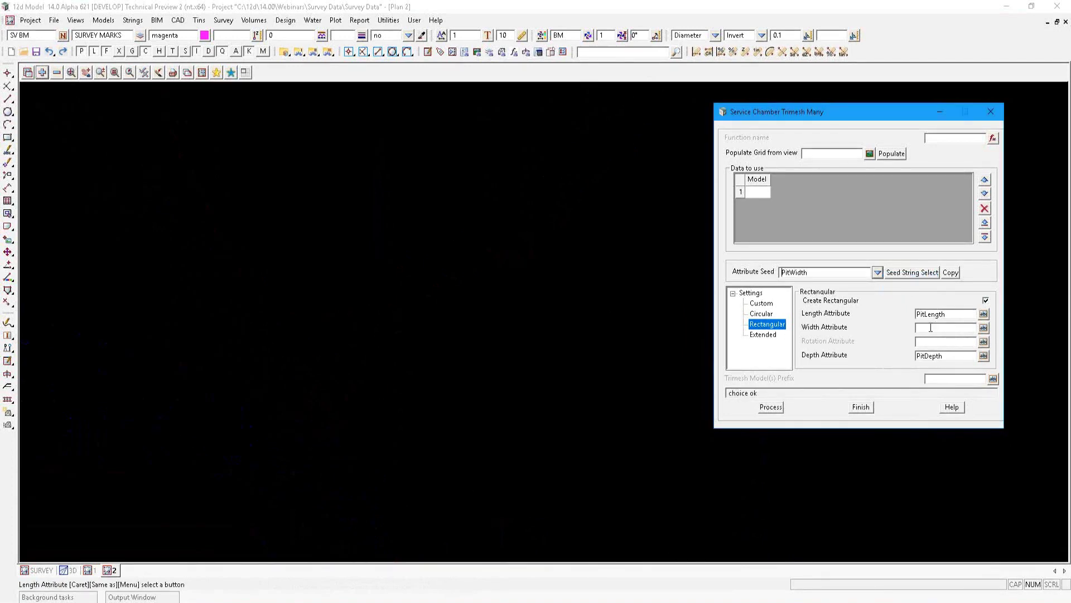
left_click(931, 328)
key("ctrl+v")
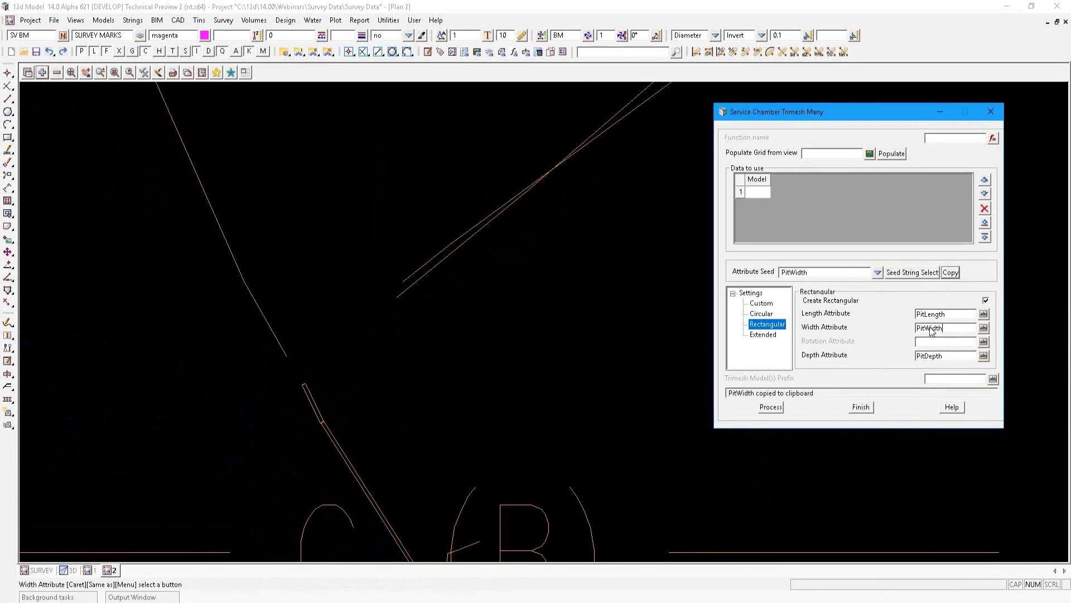
left_click(924, 342)
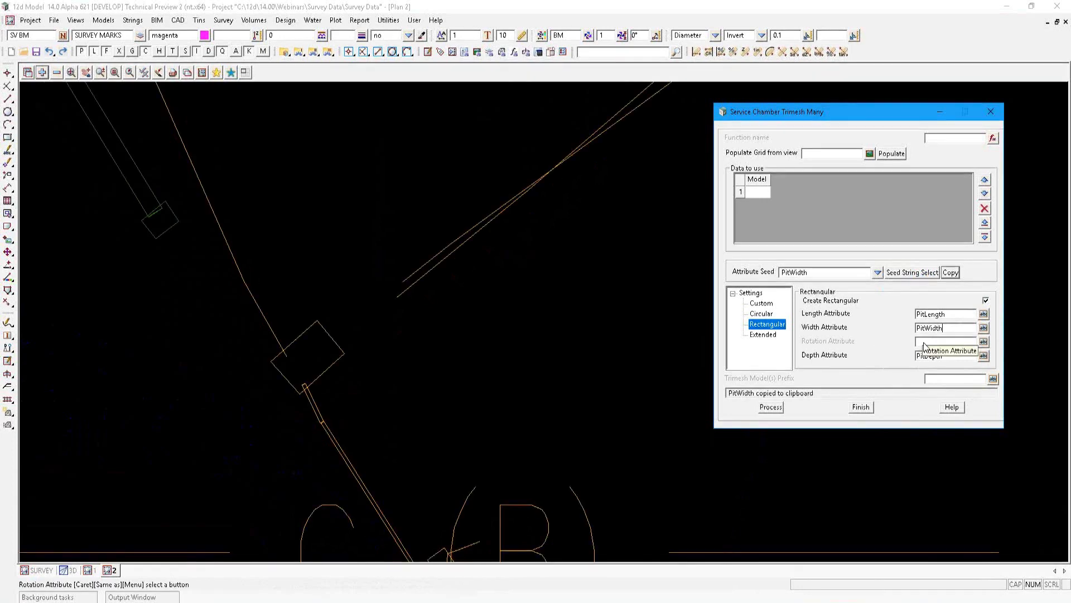
Step: View the extended chamber settings, then load the saved PITS function and check its circular chamber settings
left_click(764, 335)
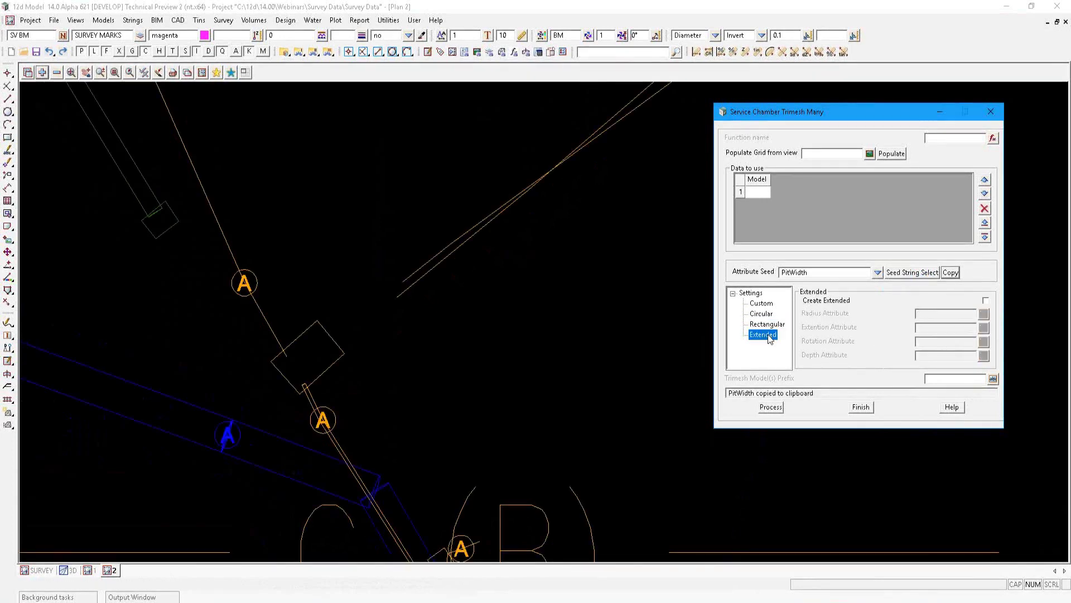
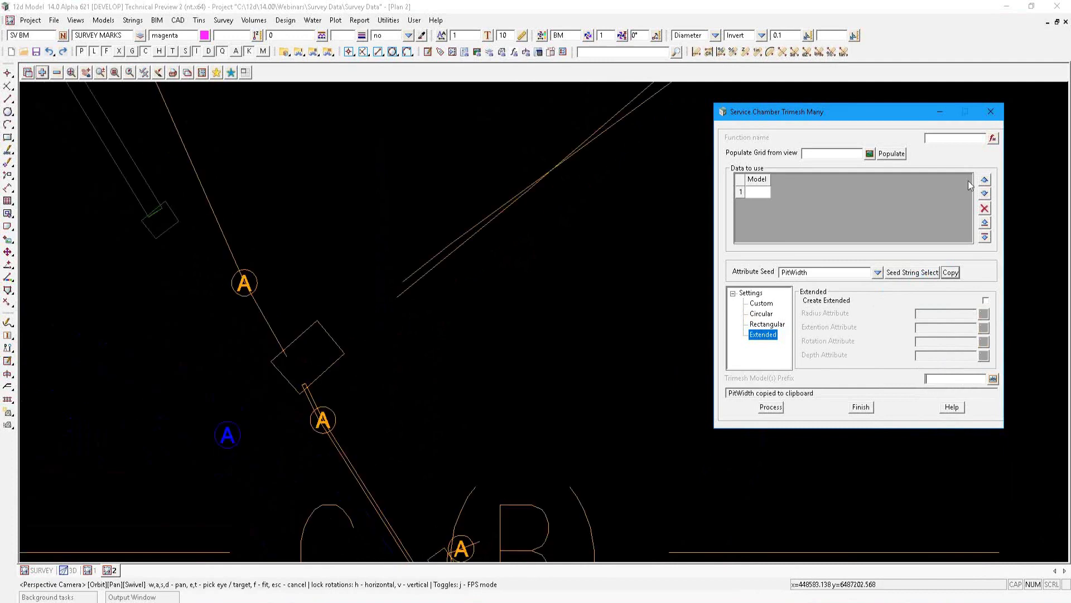
left_click(993, 139)
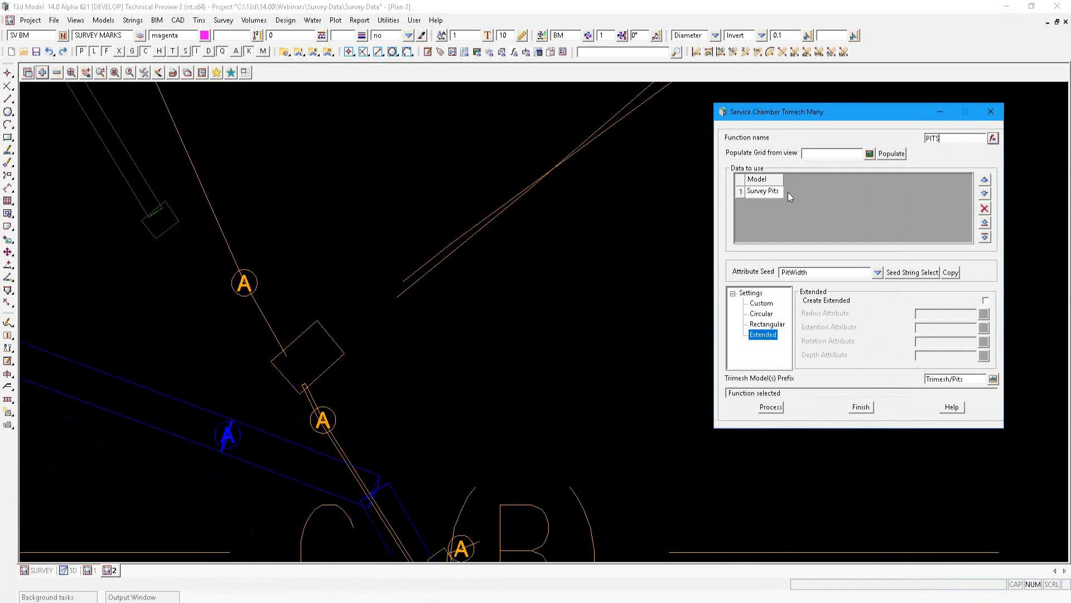
left_click(761, 314)
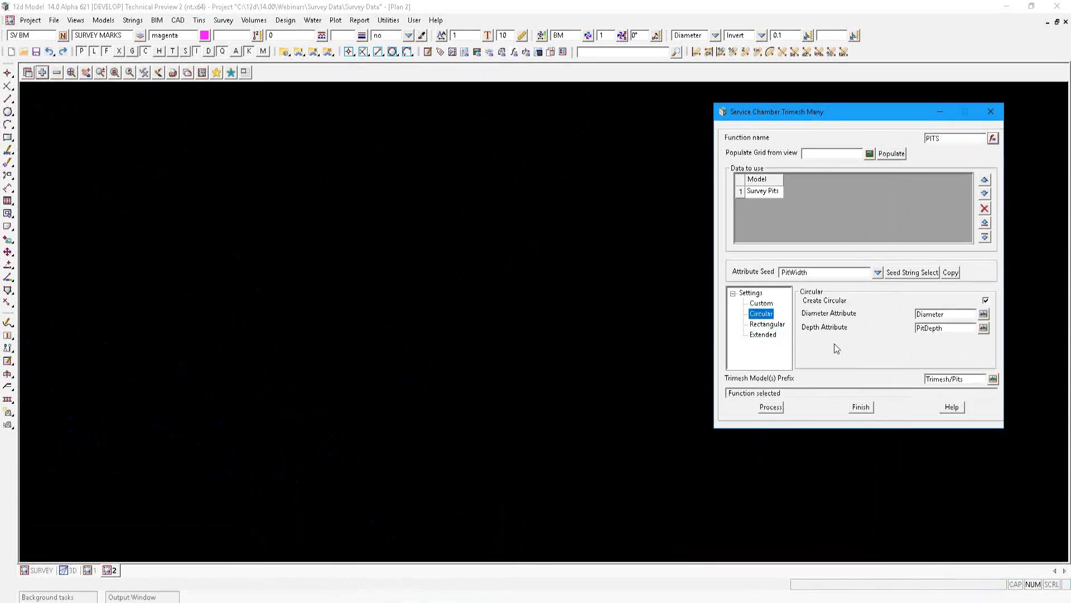
Step: Check the rectangular chamber settings, then process the PITS function to create chamber trimeshes from the Survey Pits model
key("Down")
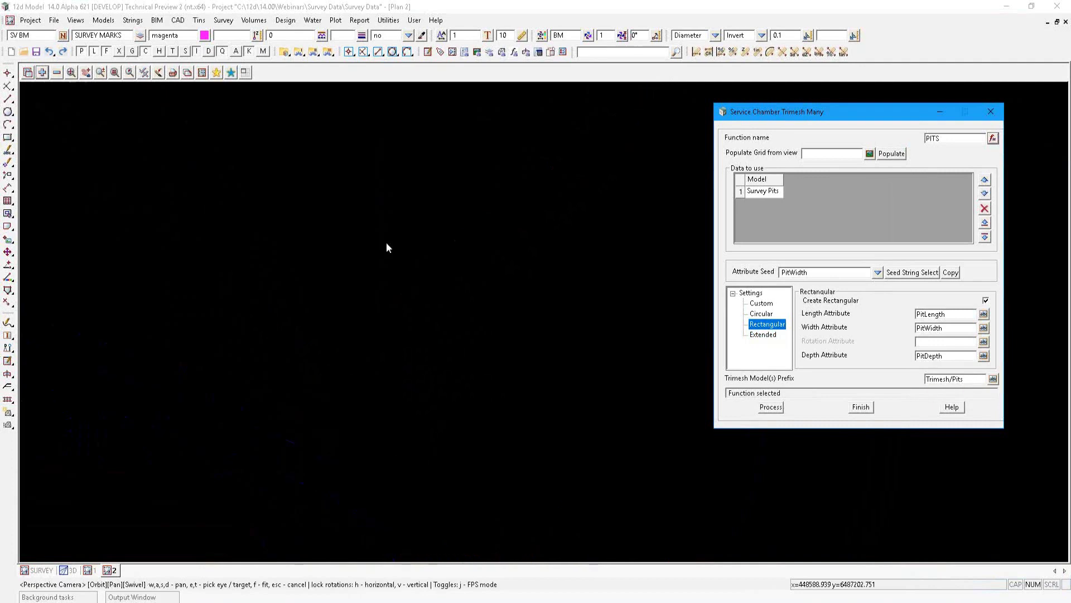
left_click(56, 74)
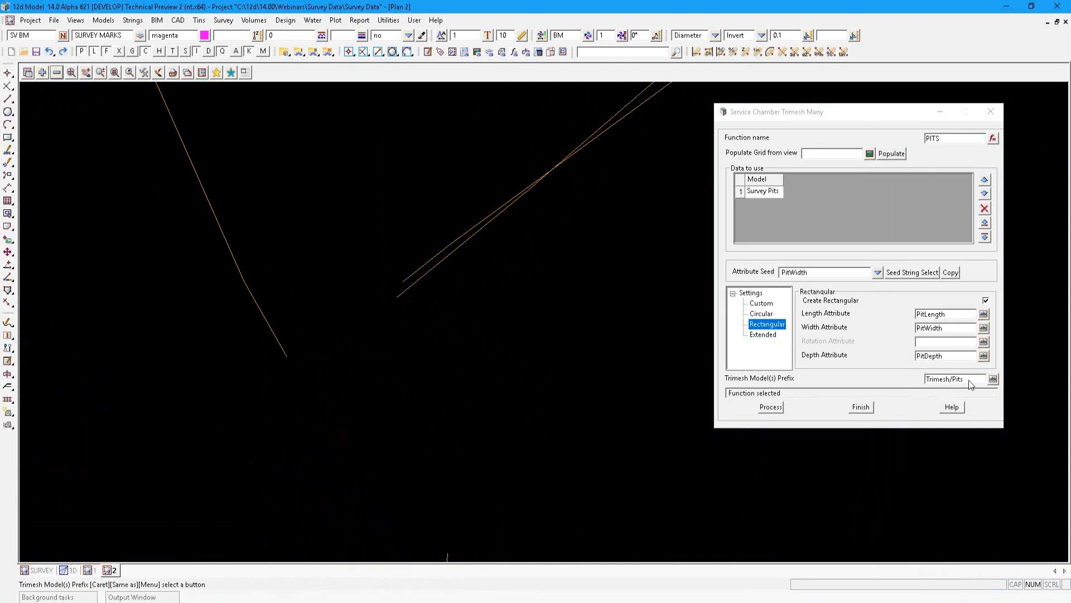
left_click(771, 406)
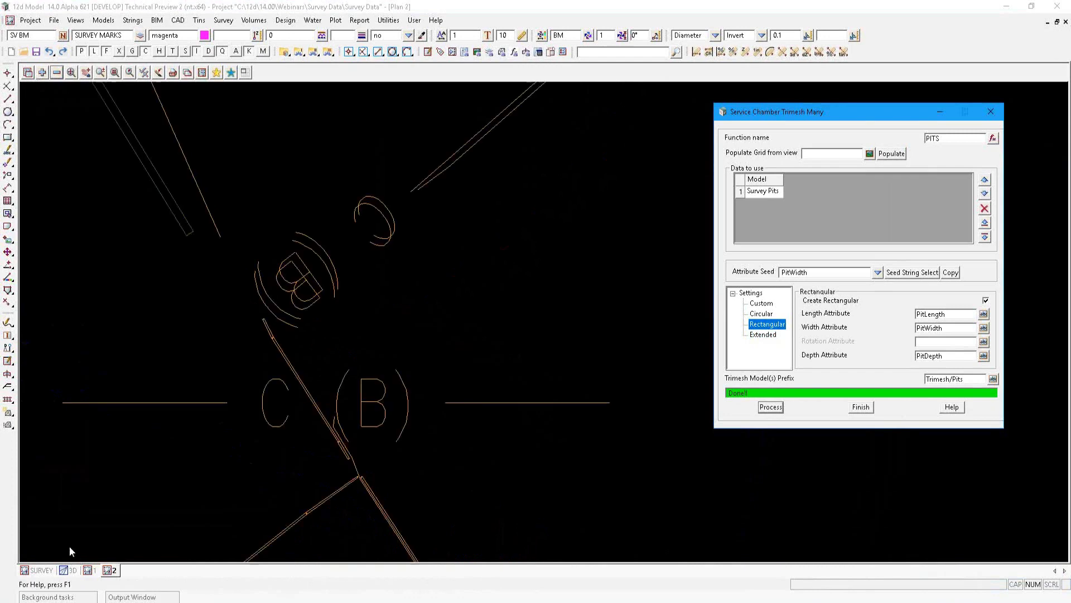
Step: Add the Pits Survey Pits model from the Trimesh folder to the 3D perspective view
left_click(75, 568)
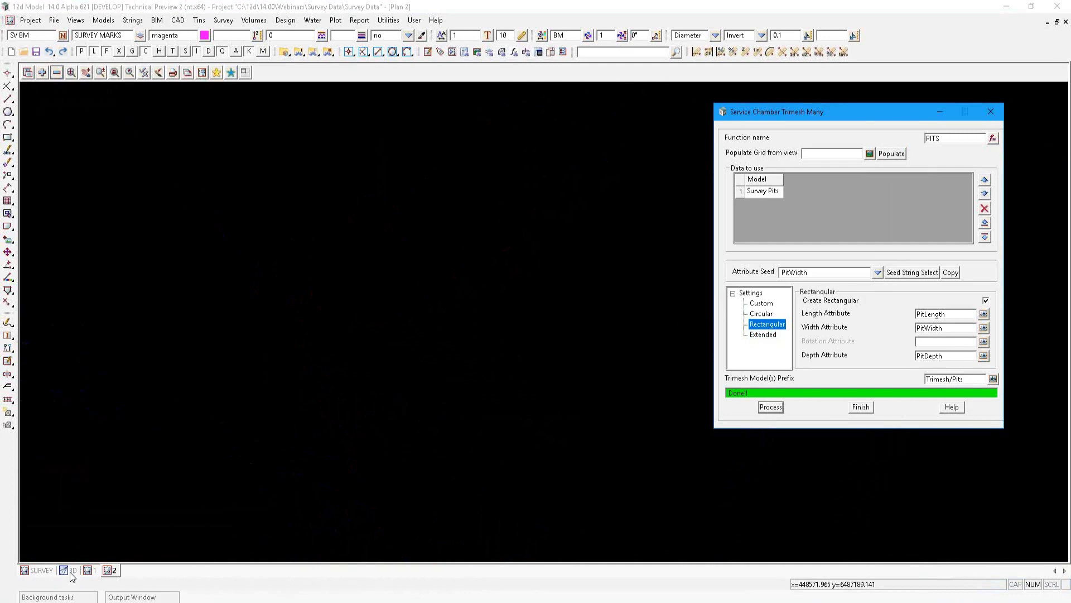
left_click(71, 572)
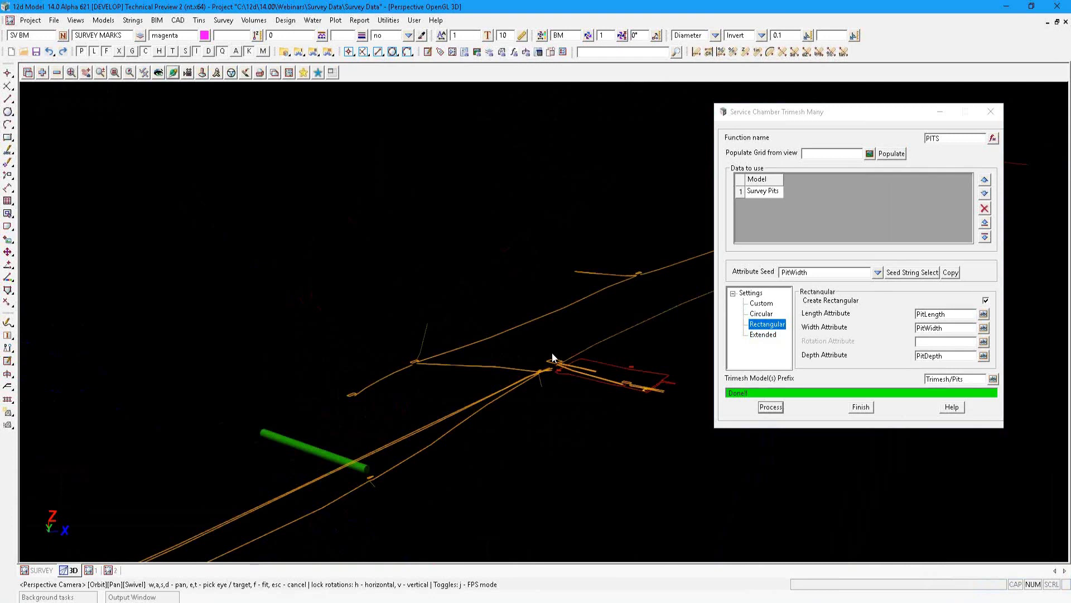
scroll(553, 357, "up", 3)
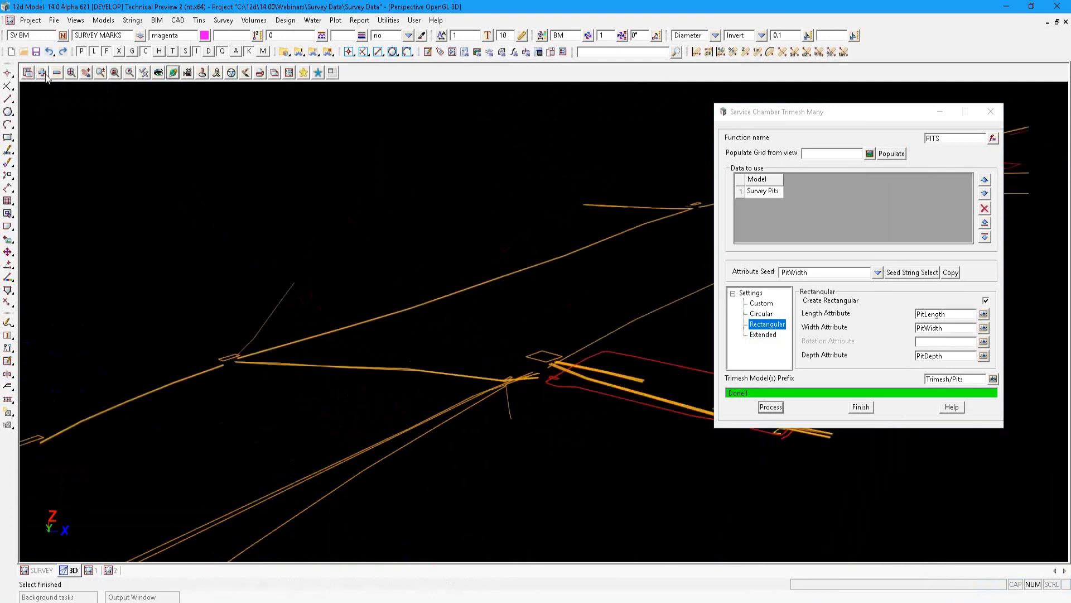
left_click(43, 73)
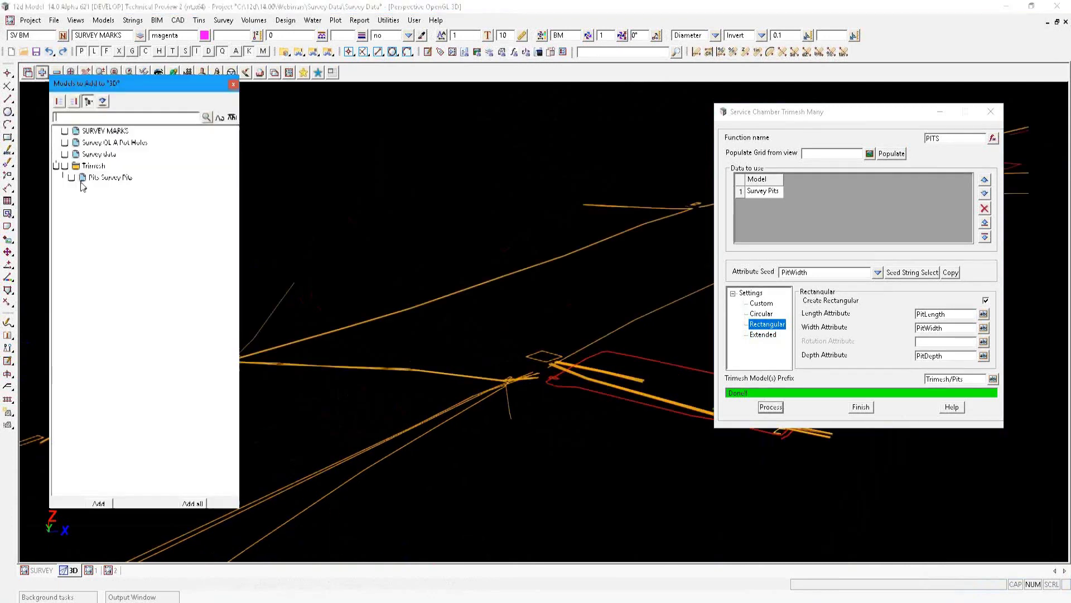
left_click(106, 177)
Step: Inspect the pit trimeshes in 3D along the full run of the surveyed service lines
scroll(545, 366, "up", 5)
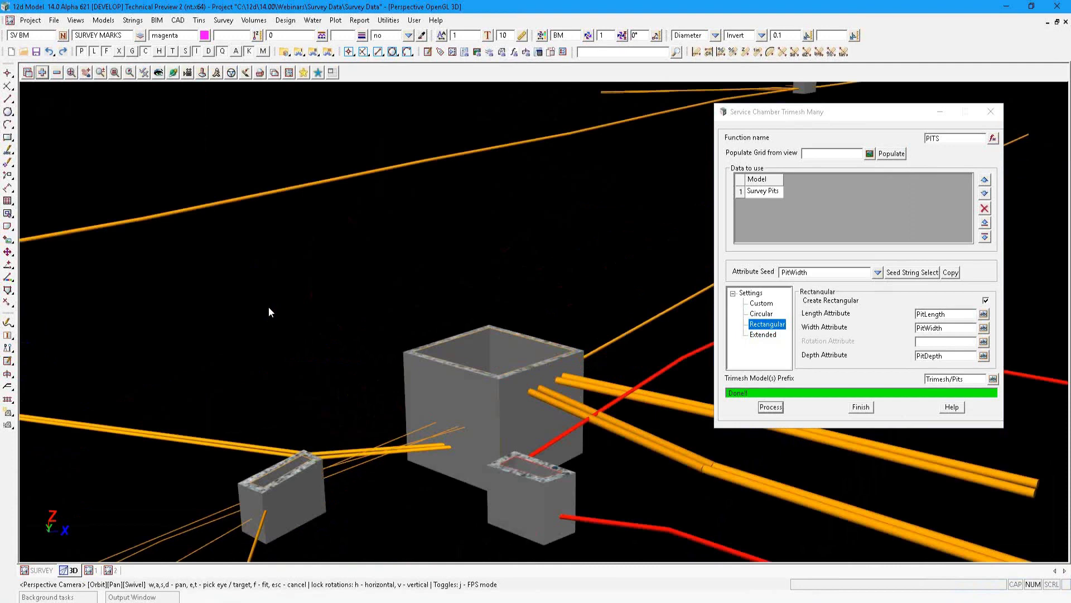
scroll(384, 338, "down", 5)
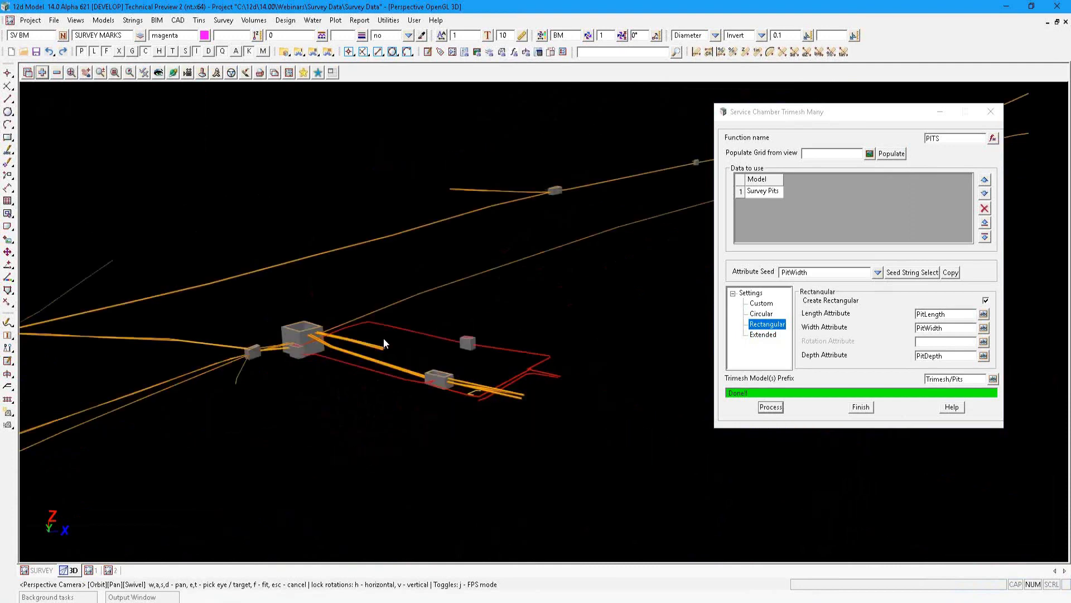
scroll(383, 344, "down", 5)
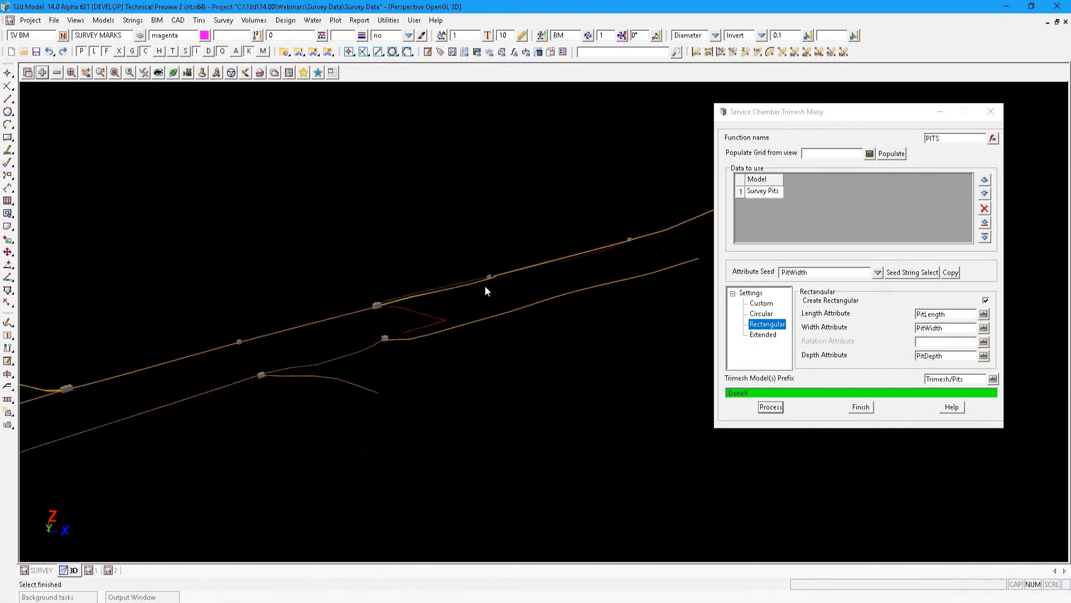
scroll(604, 300, "up", 3)
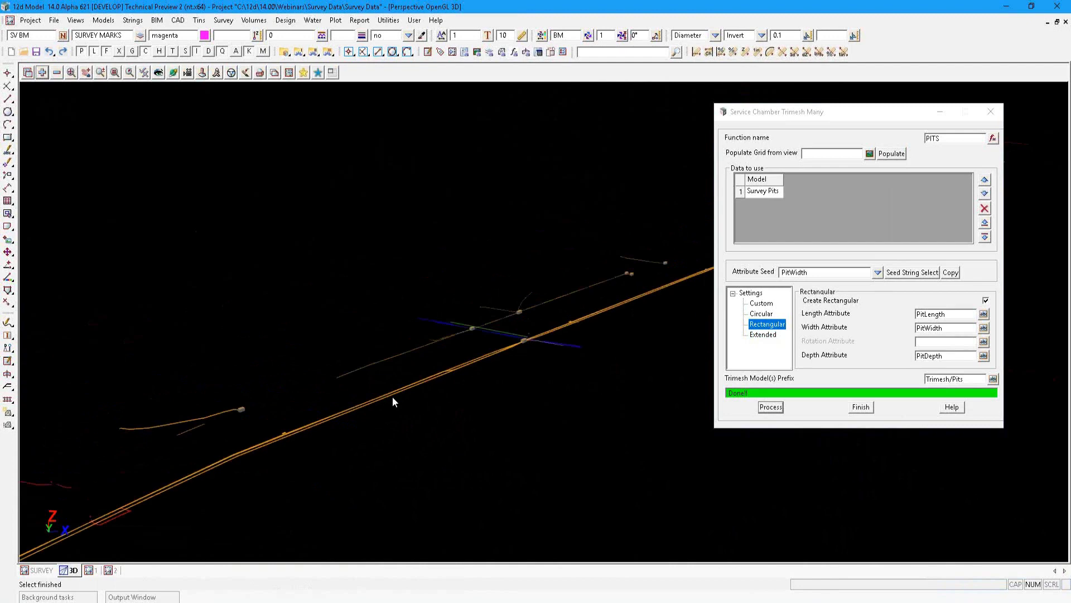
scroll(394, 402, "up", 2)
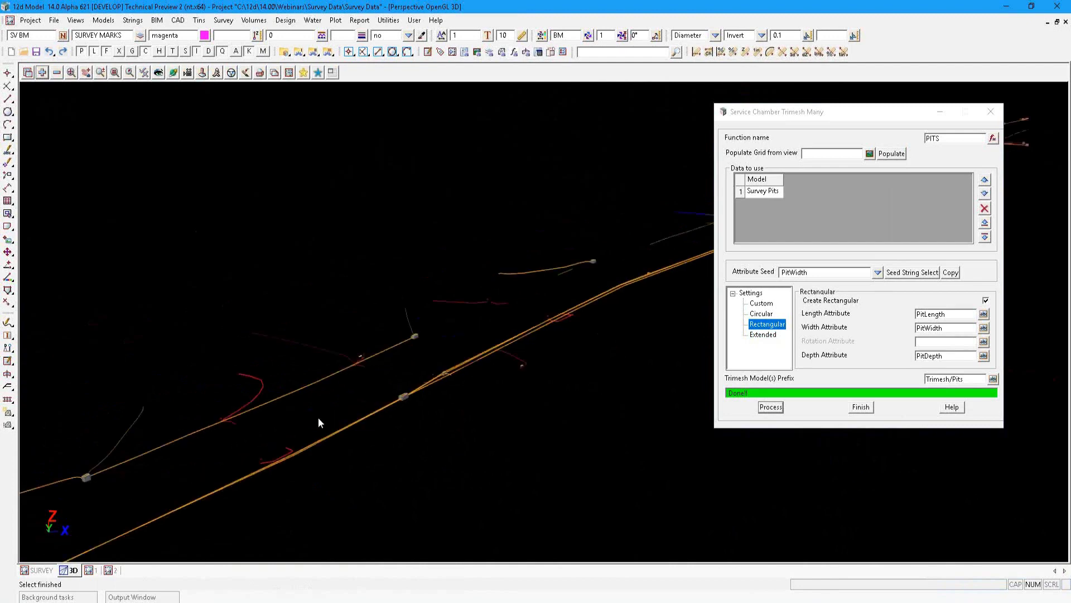
scroll(435, 340, "up", 2)
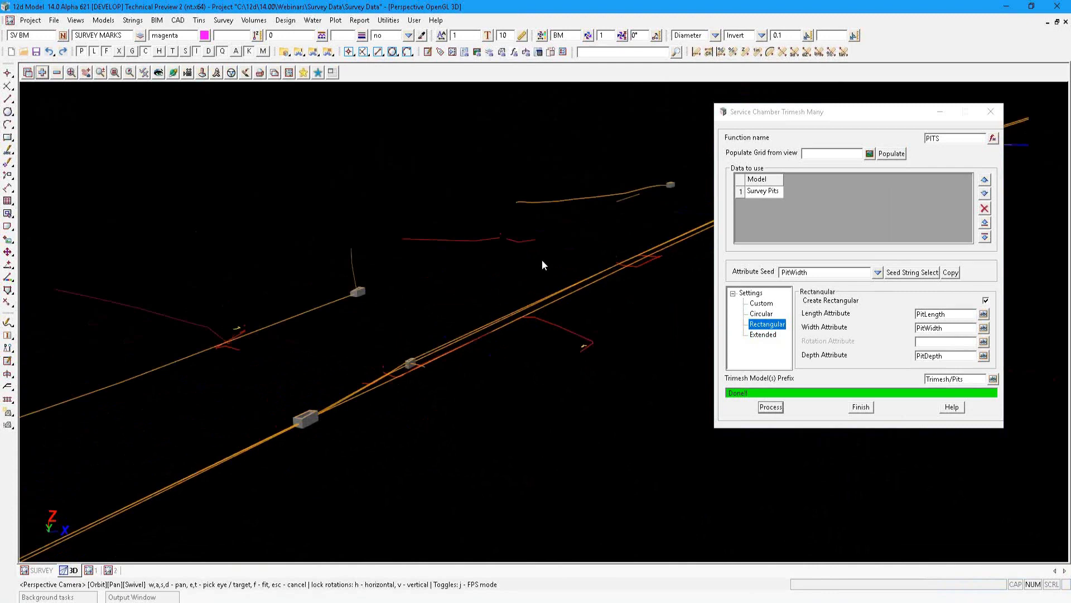
scroll(542, 260, "down", 3)
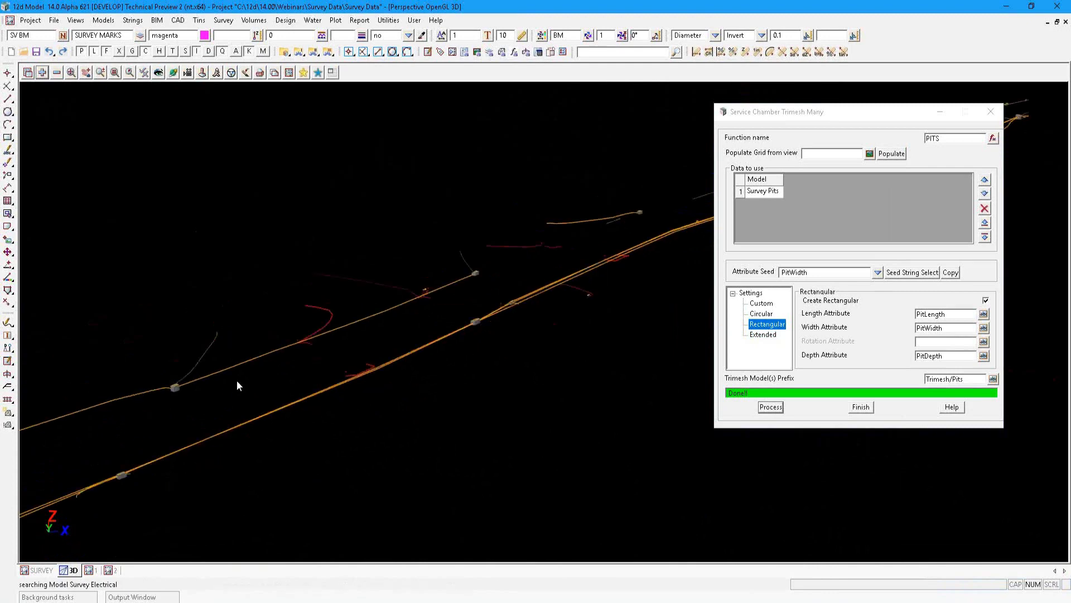
scroll(236, 382, "up", 3)
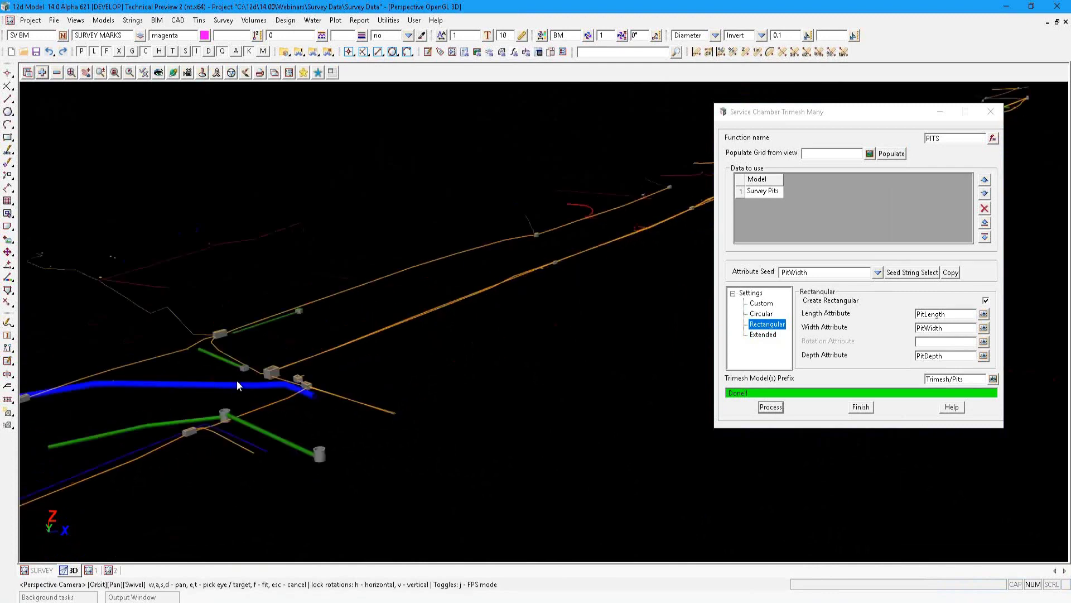
Step: Examine up close the circular chamber on the green pipe and the rectangular chambers beside the large blue pipe
scroll(237, 382, "up", 5)
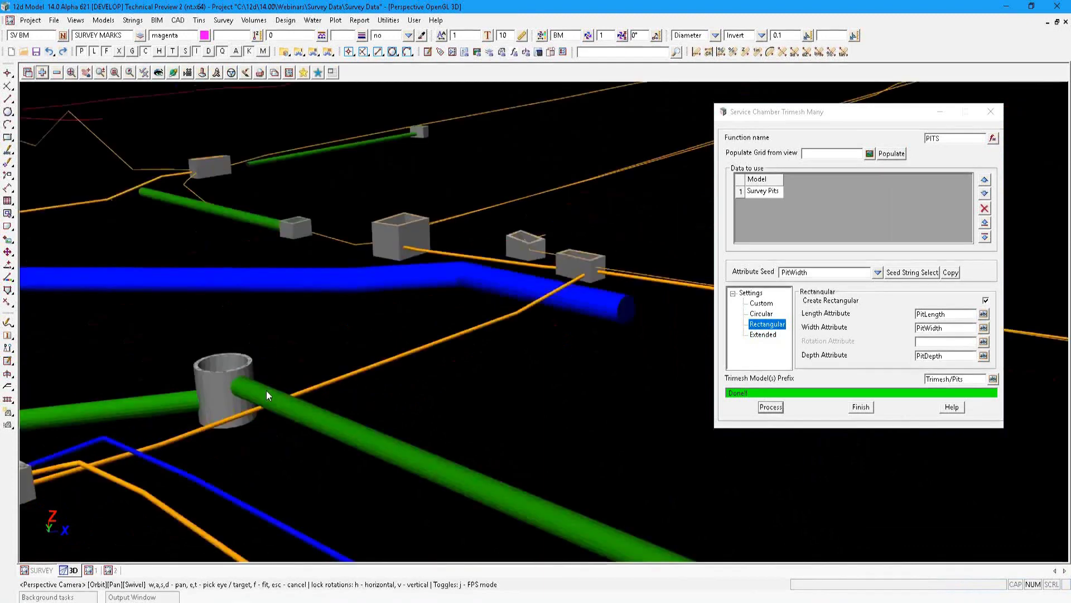
scroll(267, 394, "up", 2)
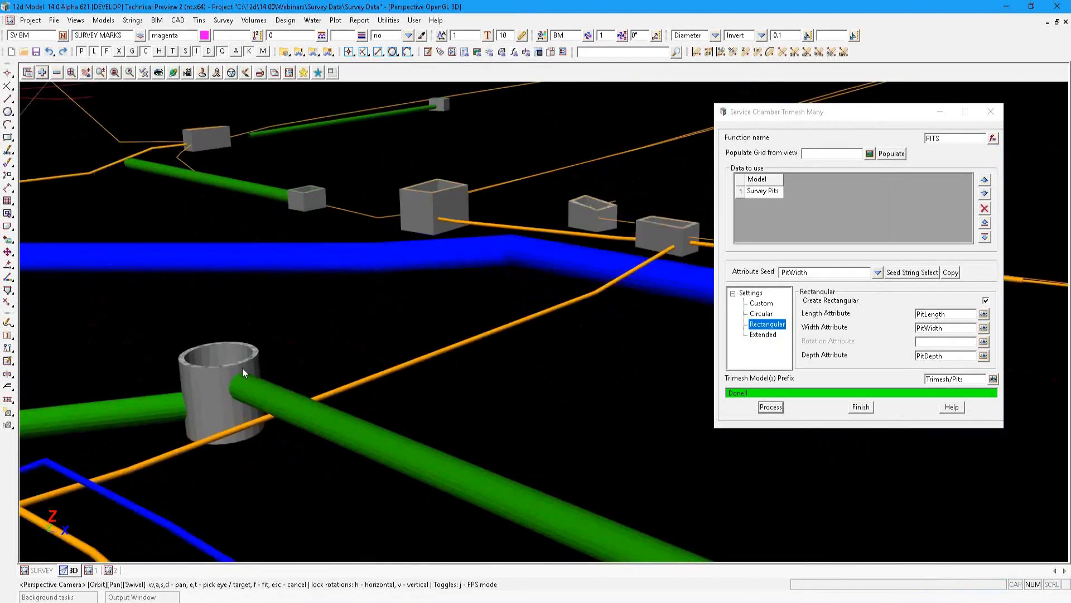
scroll(222, 393, "up", 2)
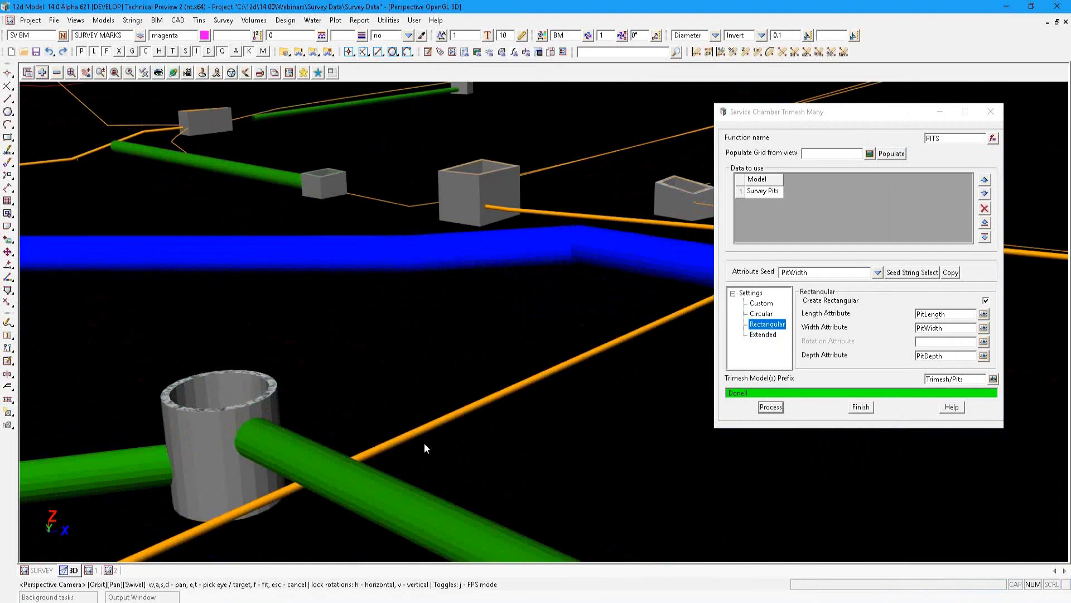
scroll(424, 443, "down", 3)
scroll(575, 342, "up", 4)
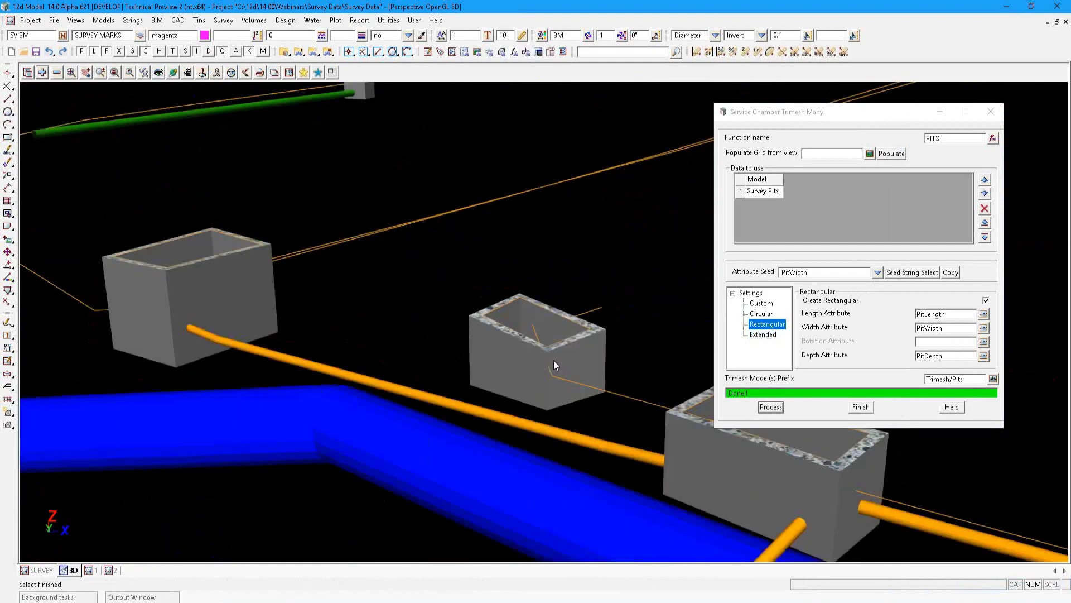
scroll(567, 322, "up", 1)
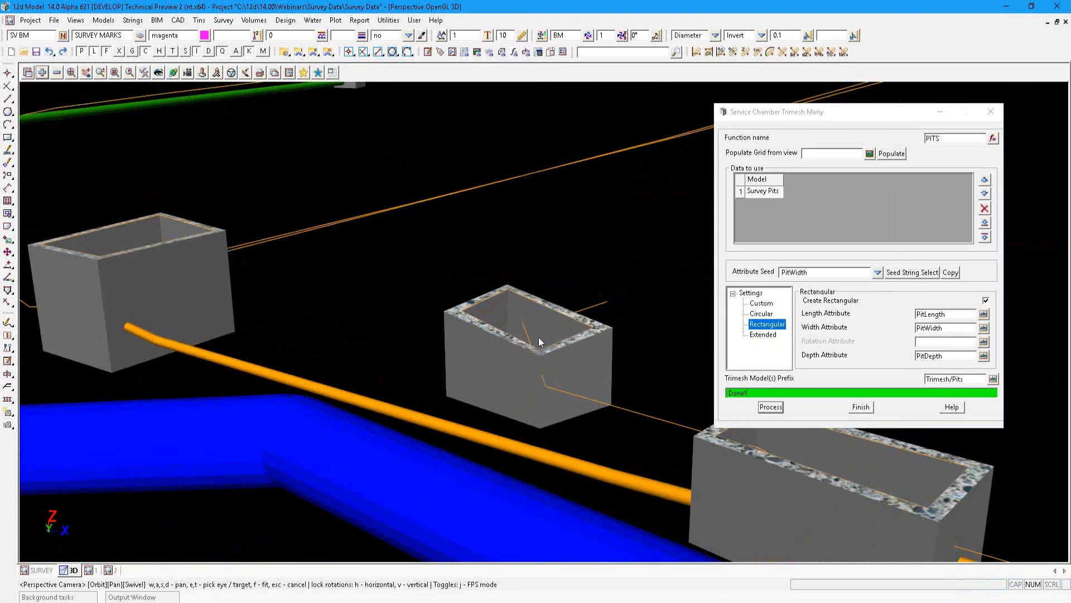
scroll(539, 385, "down", 5)
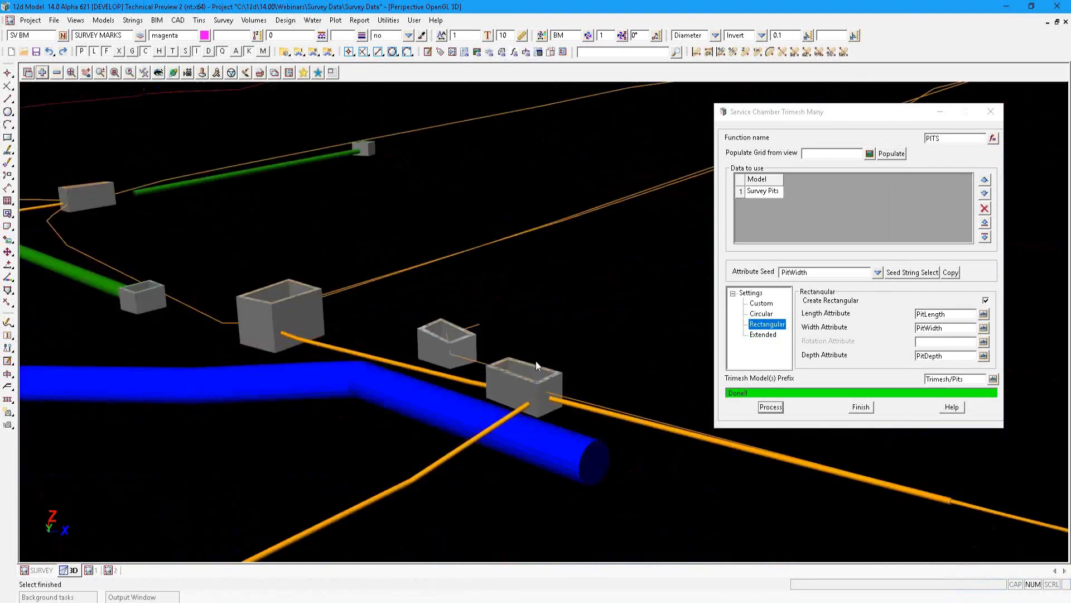
Step: Examine the string attributes of the large rectangular pit trimesh, including its pit dimensions, material and photo entries
scroll(536, 360, "down", 4)
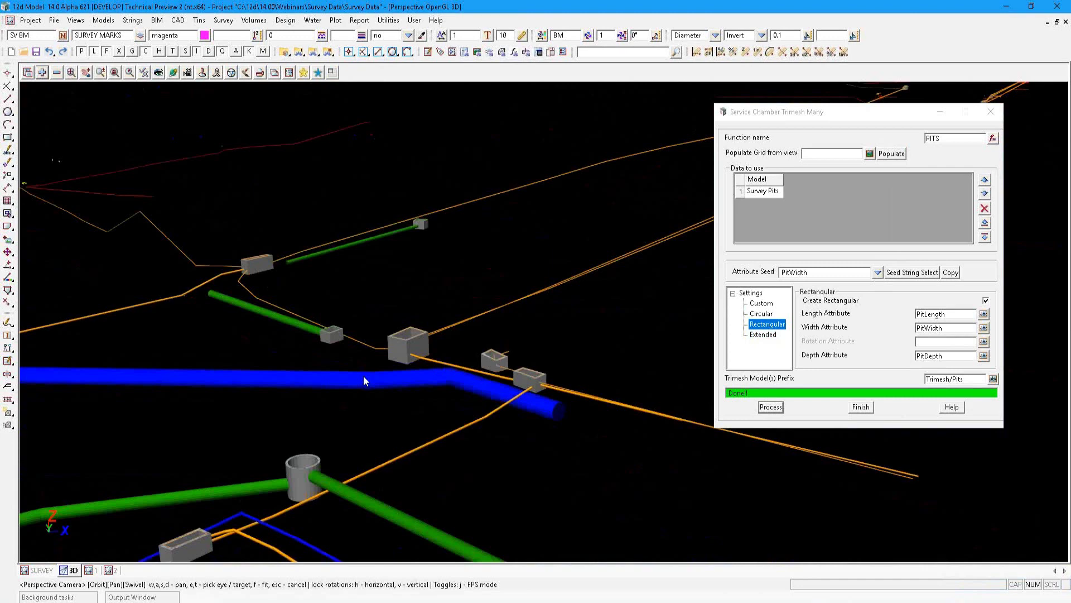
scroll(364, 380, "down", 2)
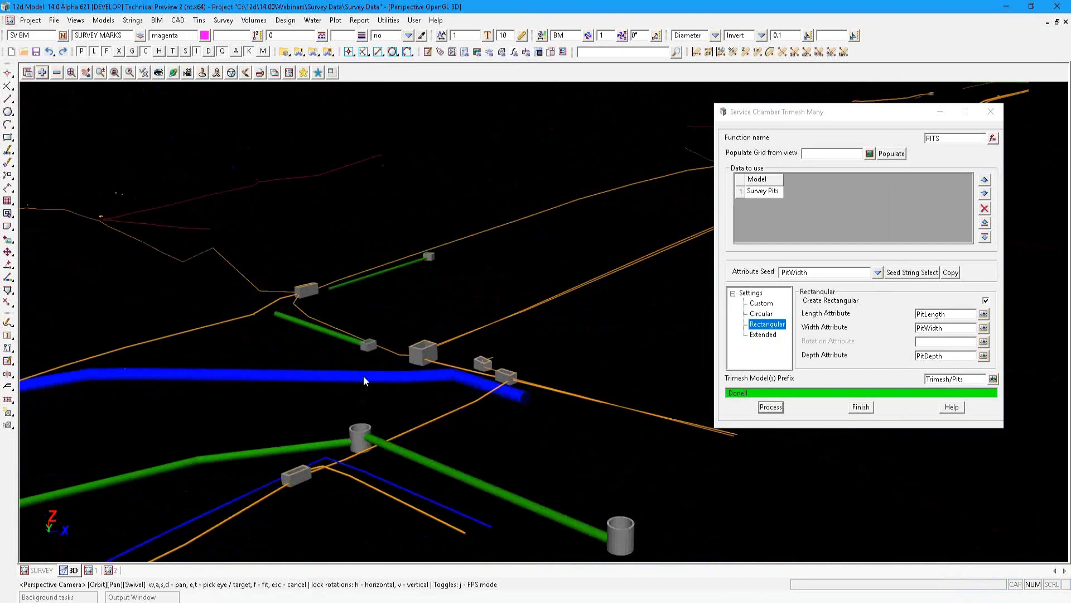
scroll(517, 363, "up", 1)
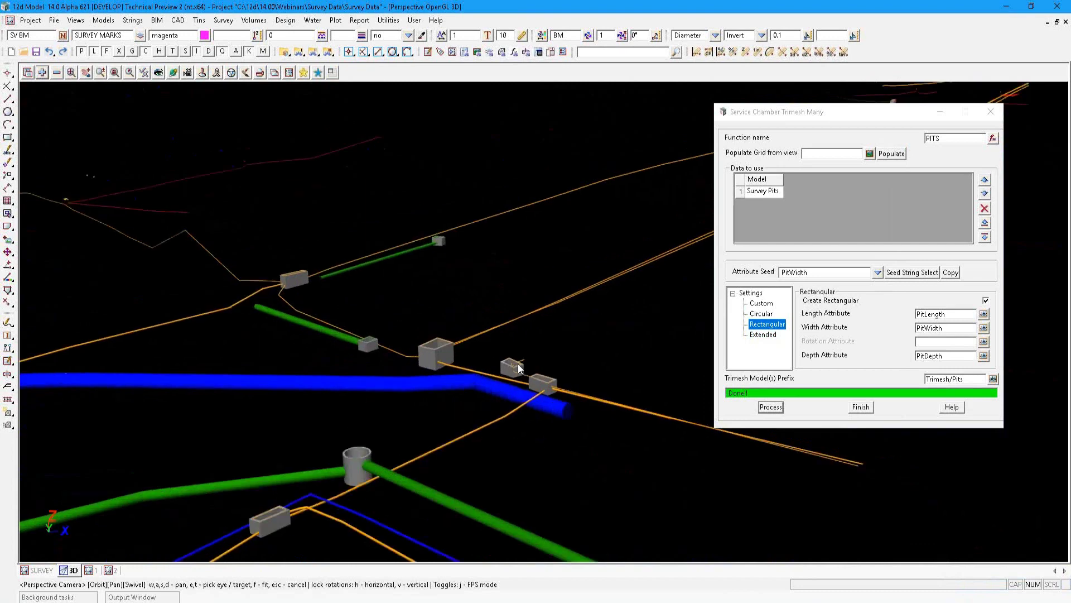
scroll(518, 364, "up", 2)
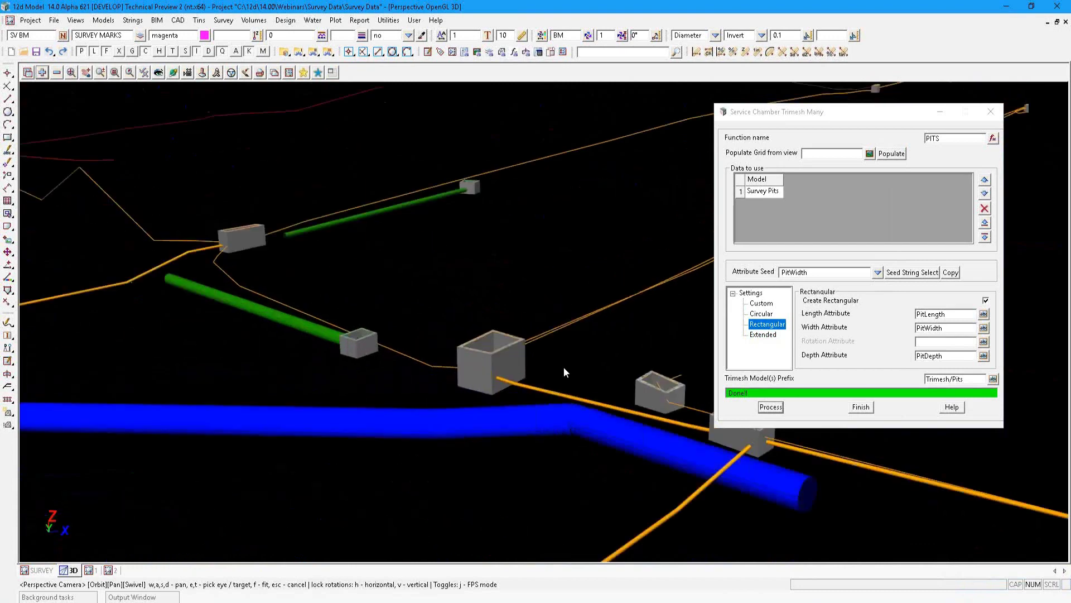
key("ctrl+a")
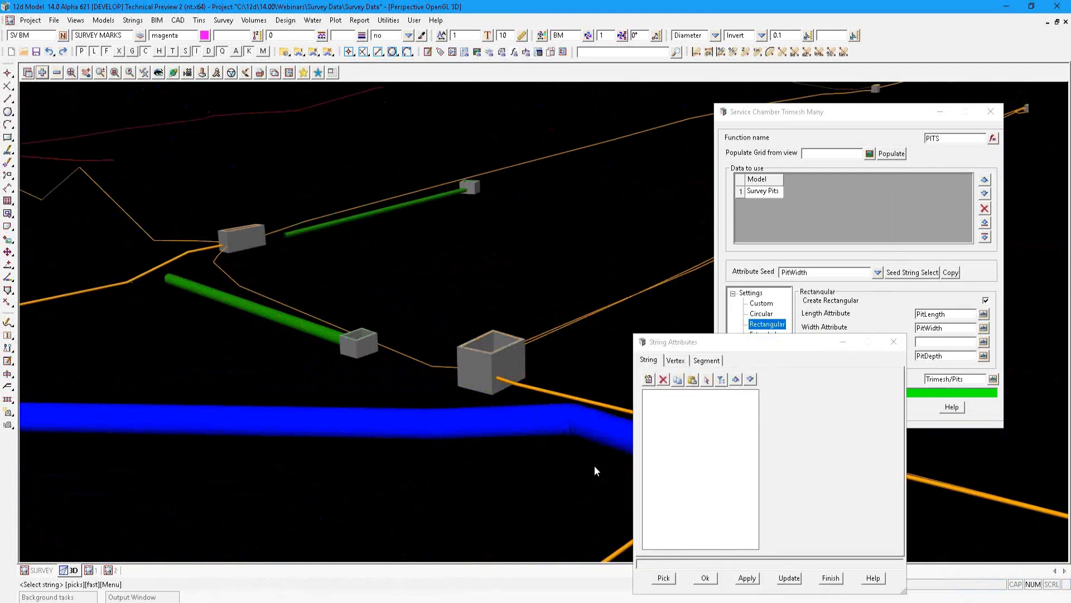
scroll(464, 384, "up", 3)
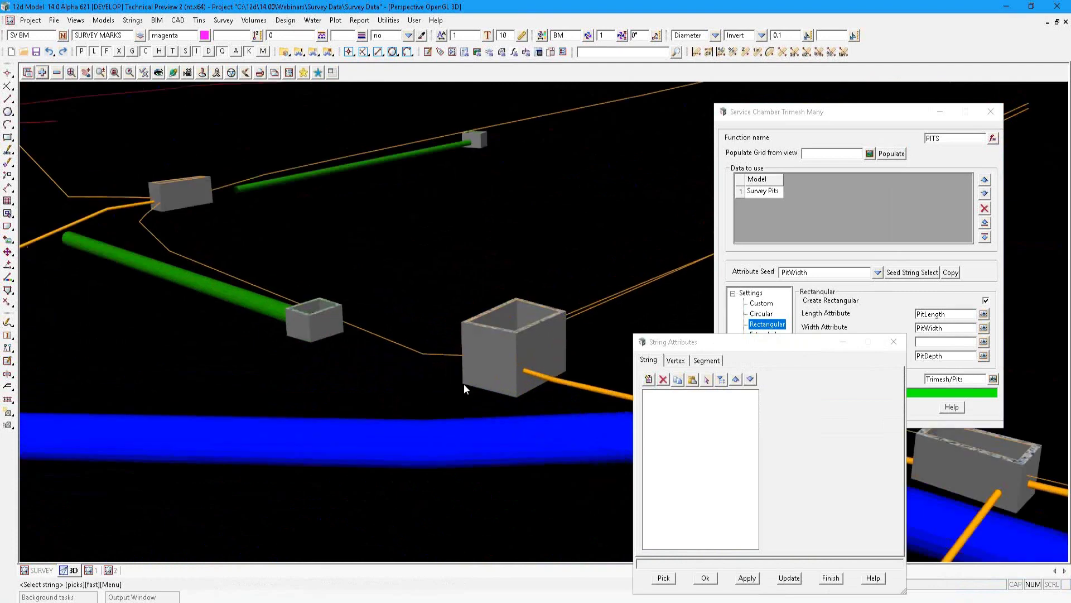
left_click(464, 383)
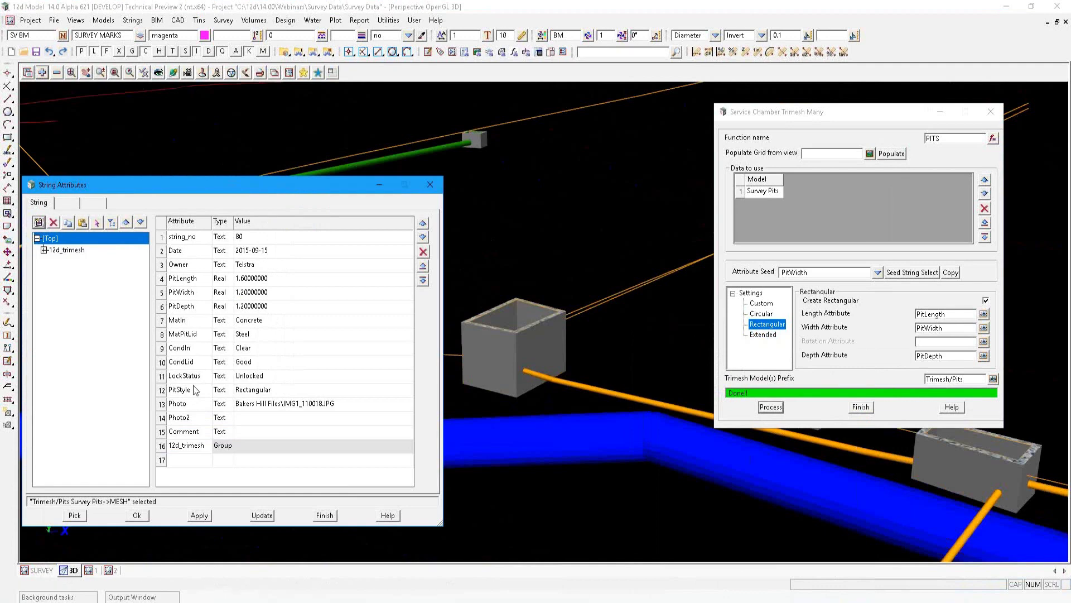
left_click(204, 416)
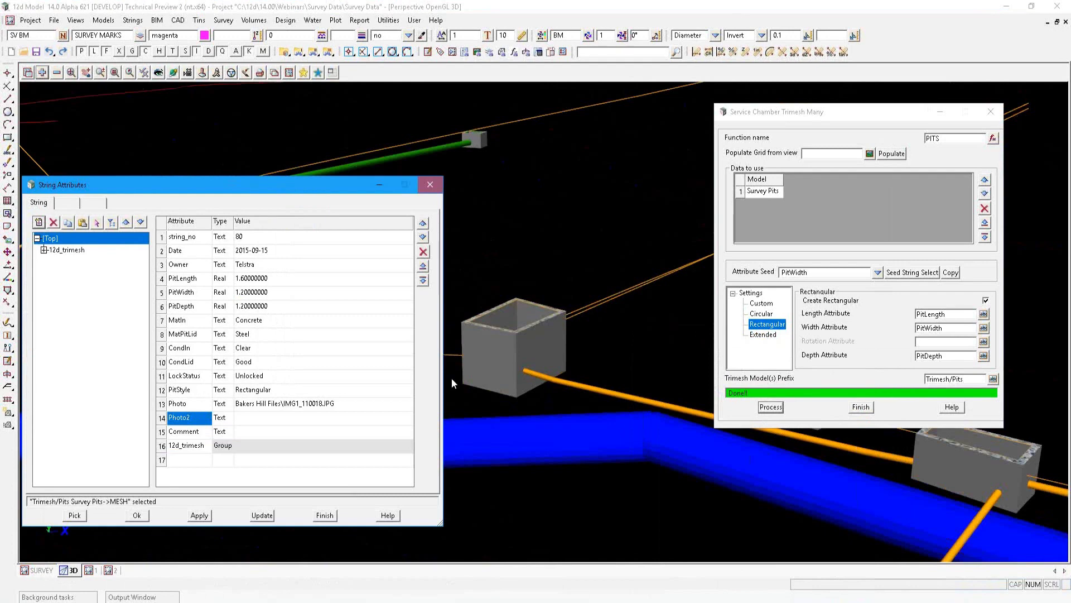
Step: Examine the Circular group under 12d_trimesh in the string attributes of a pit trimesh
scroll(452, 380, "down", 3)
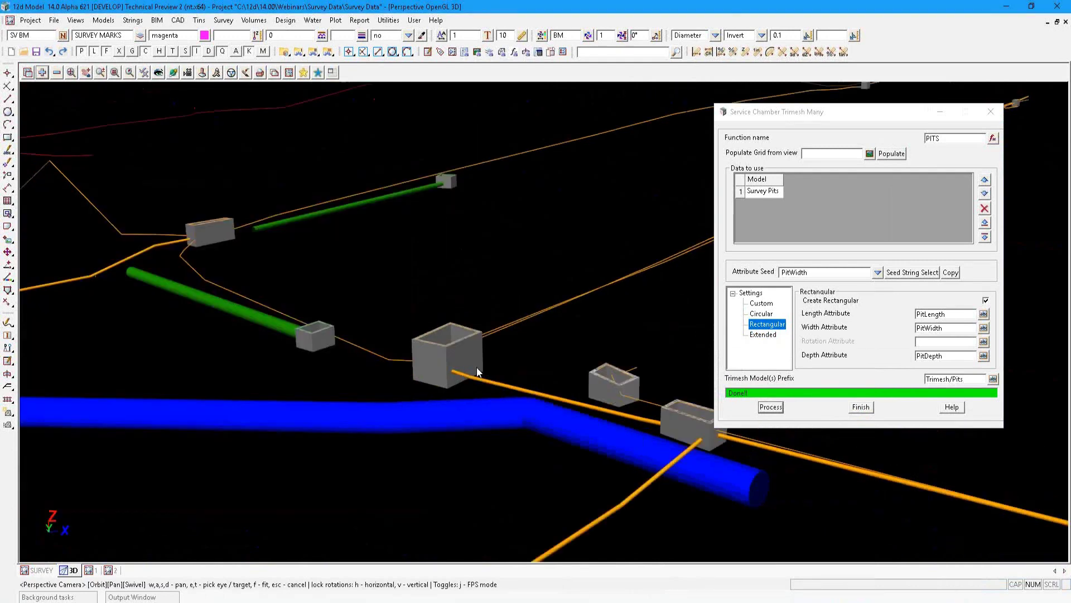
middle_click_drag(477, 367, 374, 364)
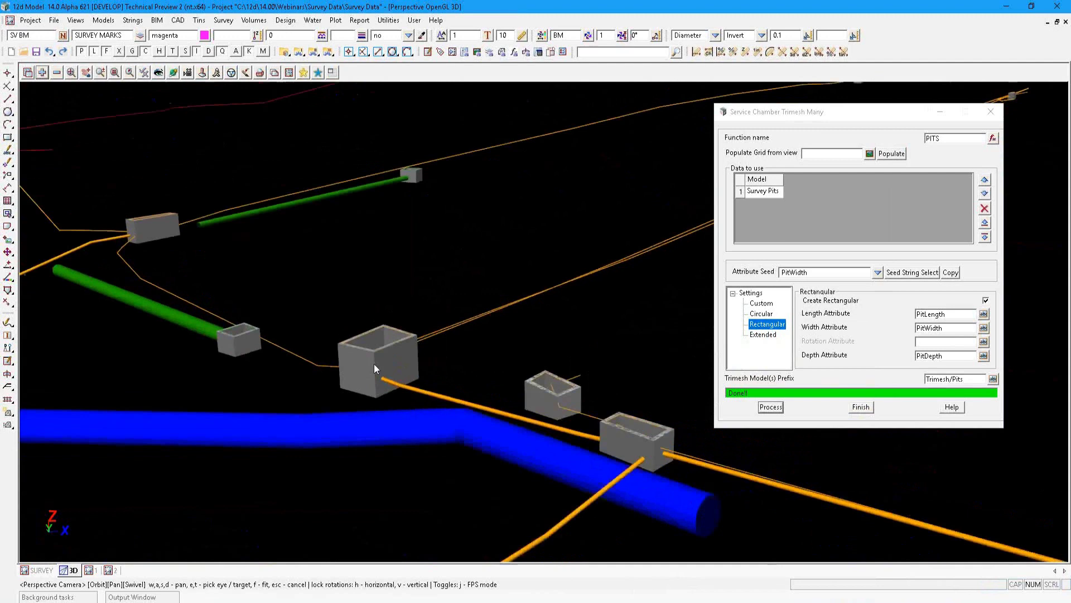
scroll(374, 364, "up", 2)
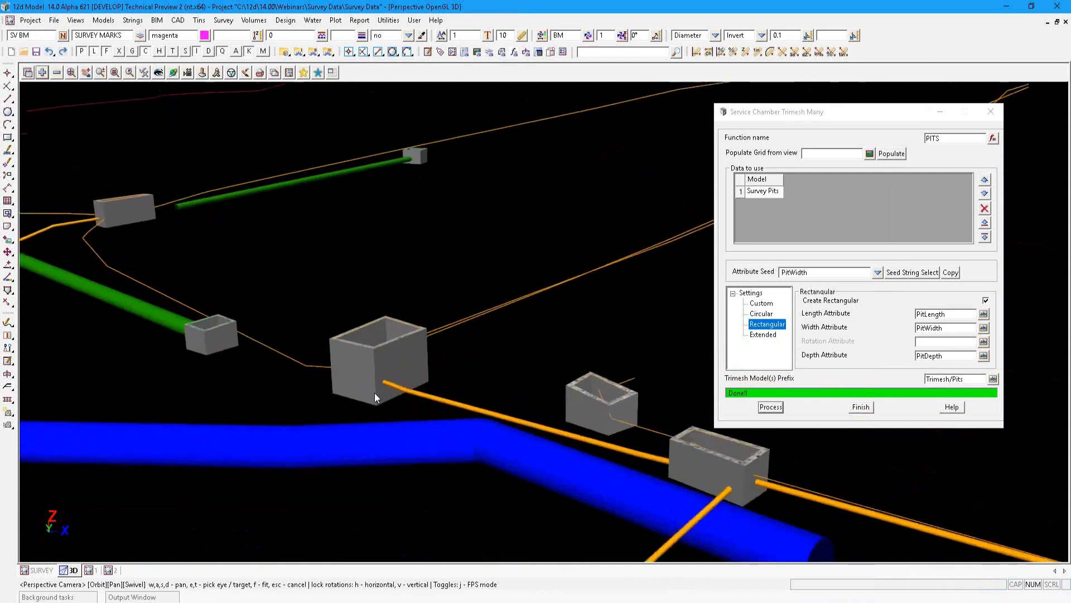
scroll(374, 393, "down", 2)
scroll(501, 344, "up", 2)
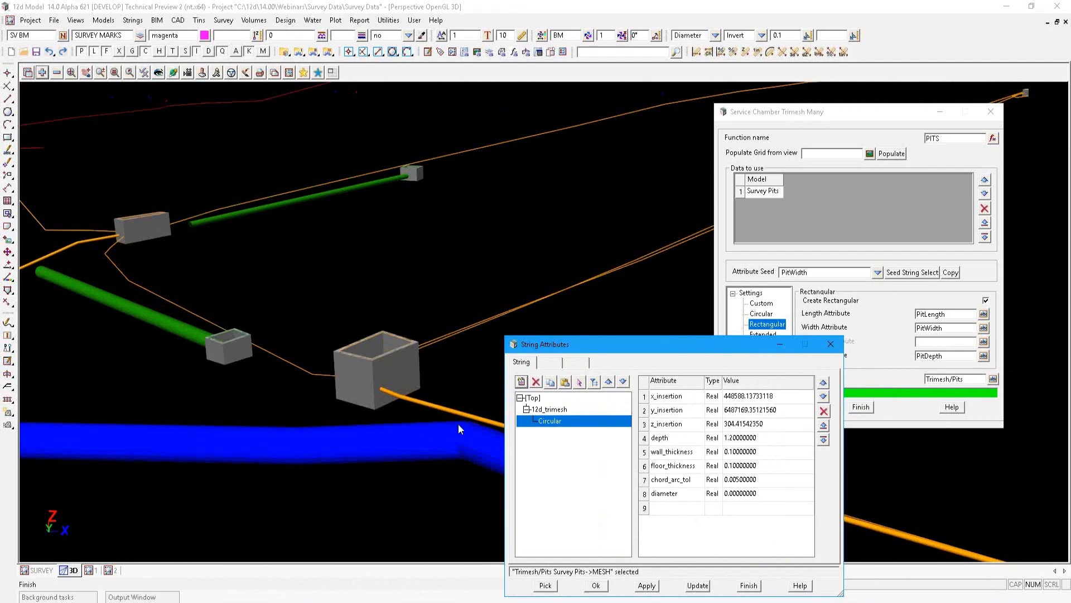
Step: Review the created pits and pipes in the 3D view and close the Service Chamber Trimesh Many dialog
scroll(457, 424, "down", 2)
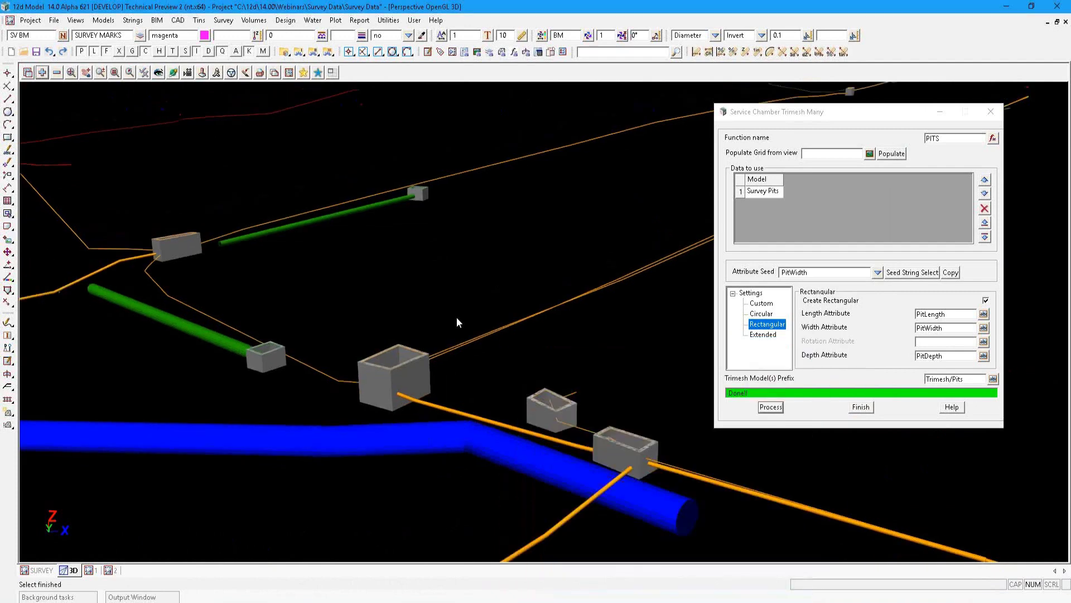
scroll(460, 362, "down", 2)
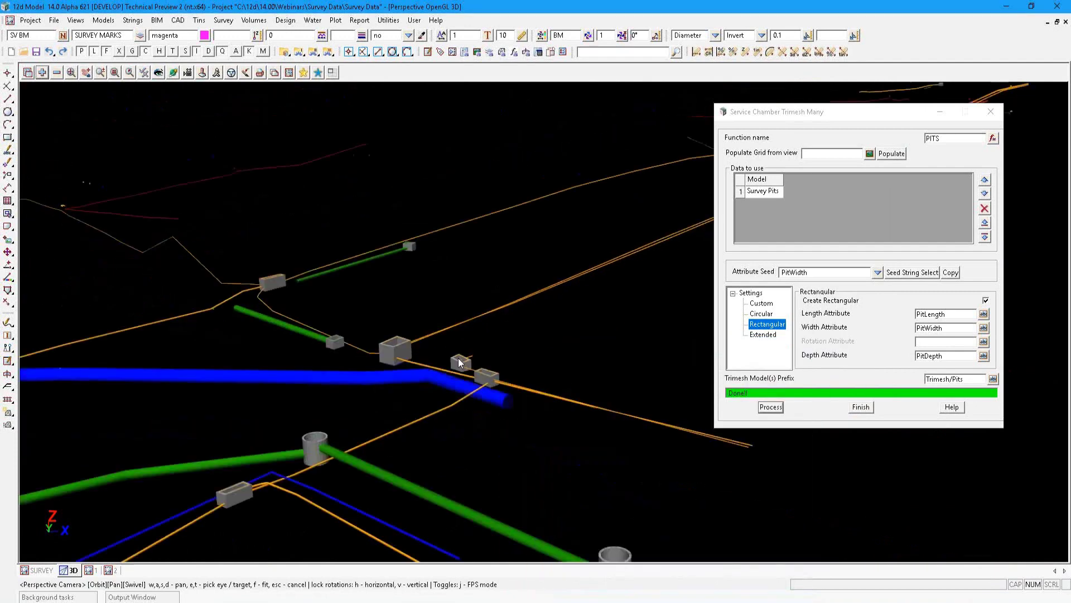
scroll(391, 362, "down", 2)
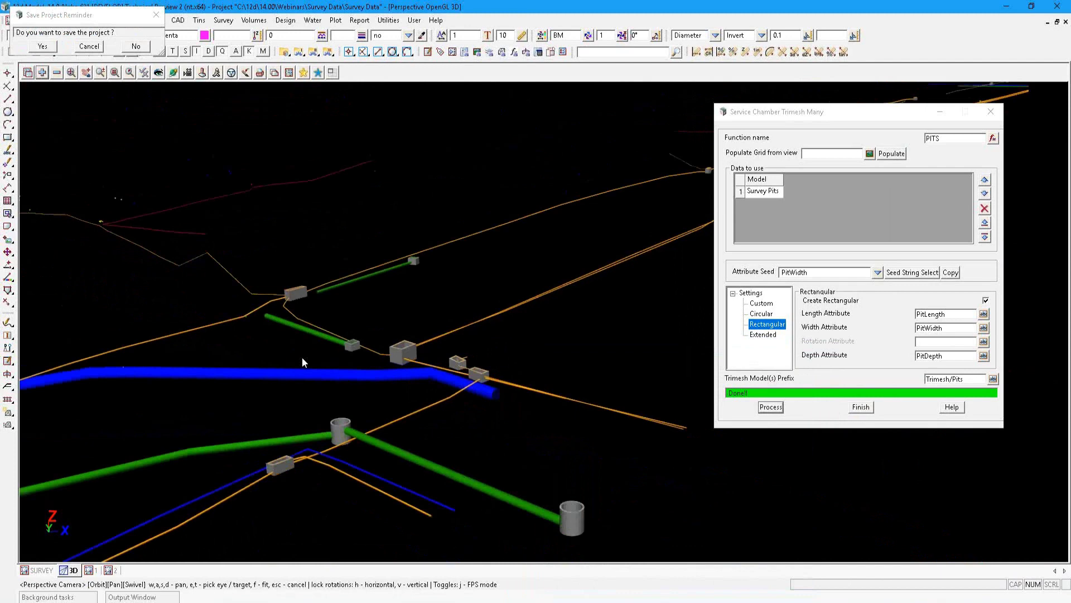
scroll(377, 347, "down", 2)
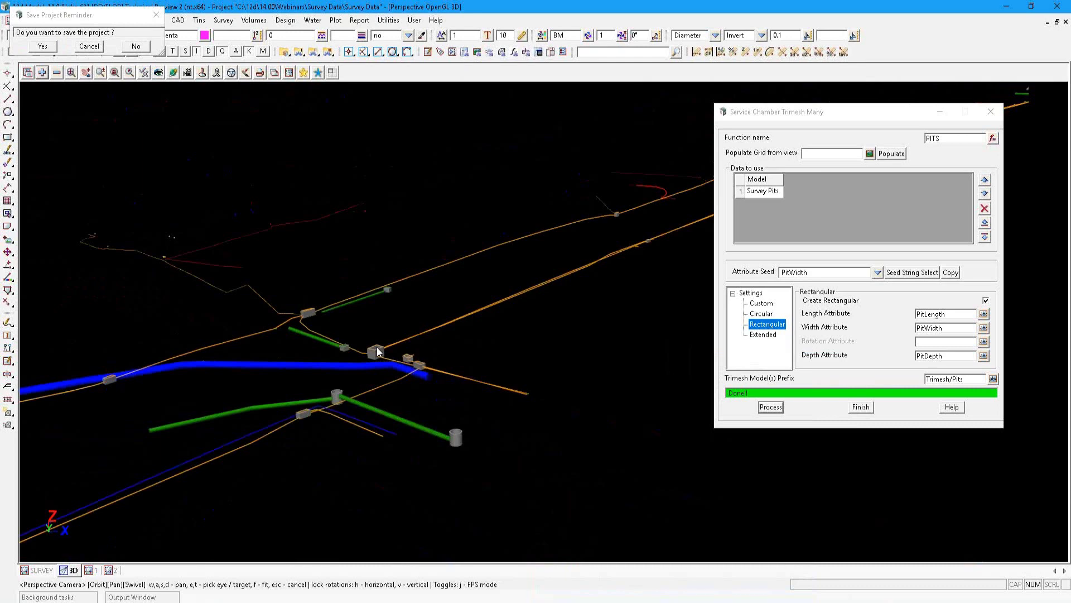
scroll(378, 351, "up", 4)
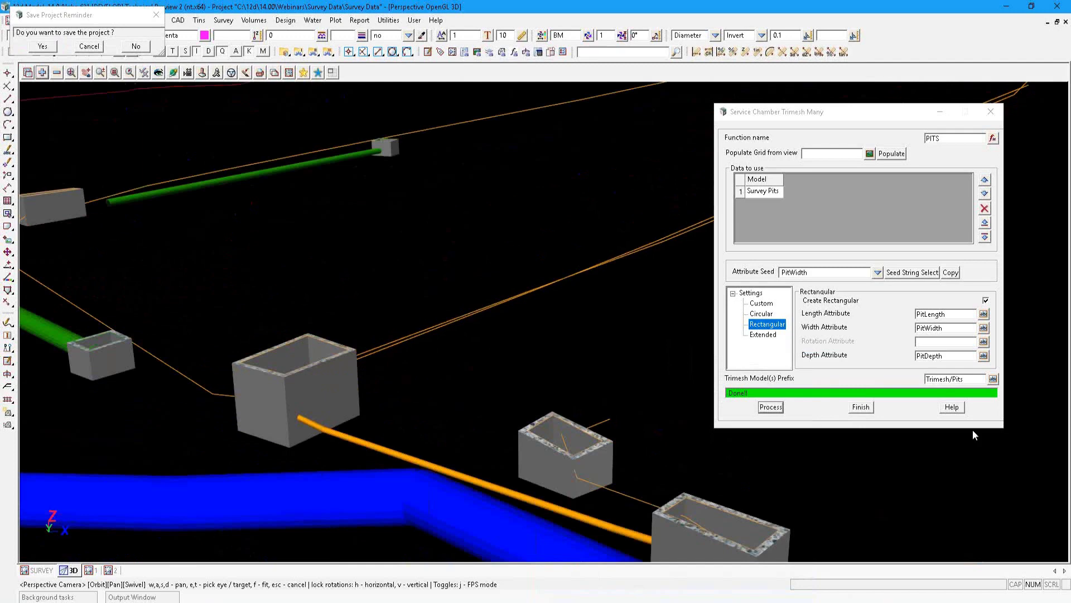
left_click(830, 114)
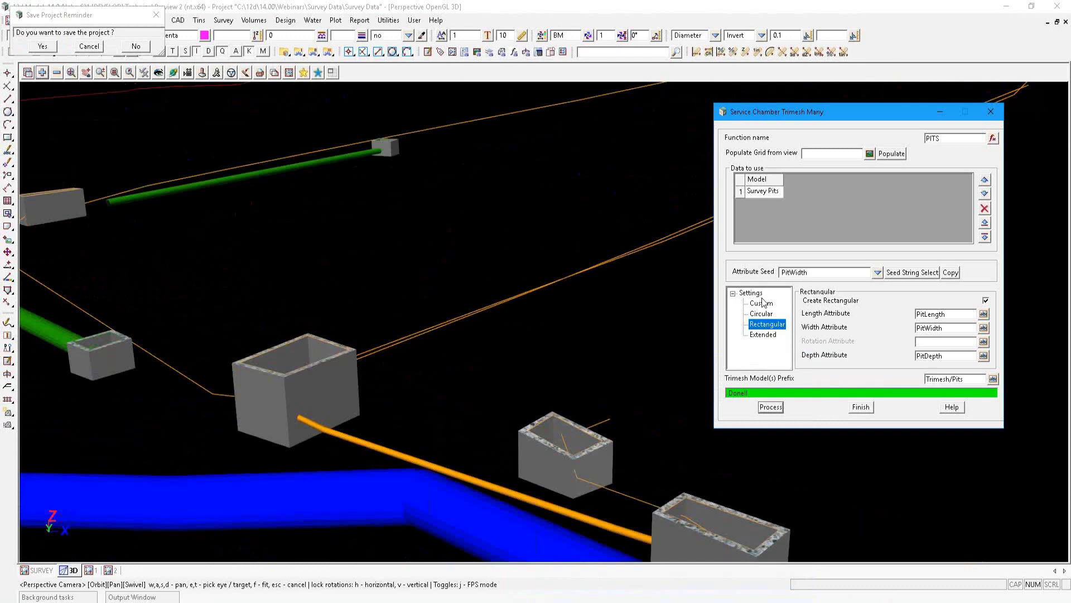
scroll(763, 299, "up", 1)
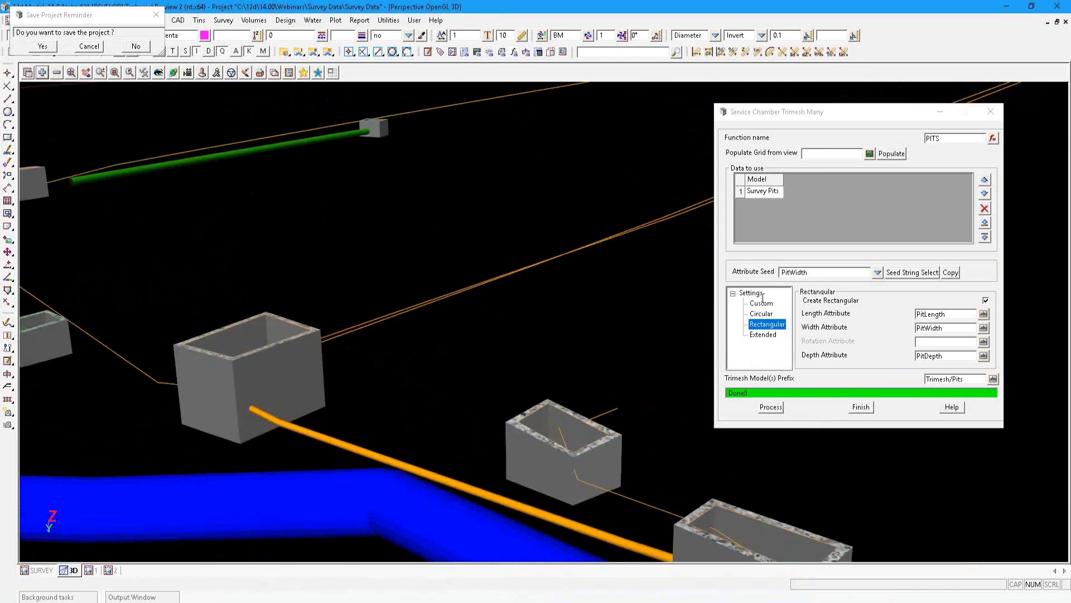
left_click(760, 294)
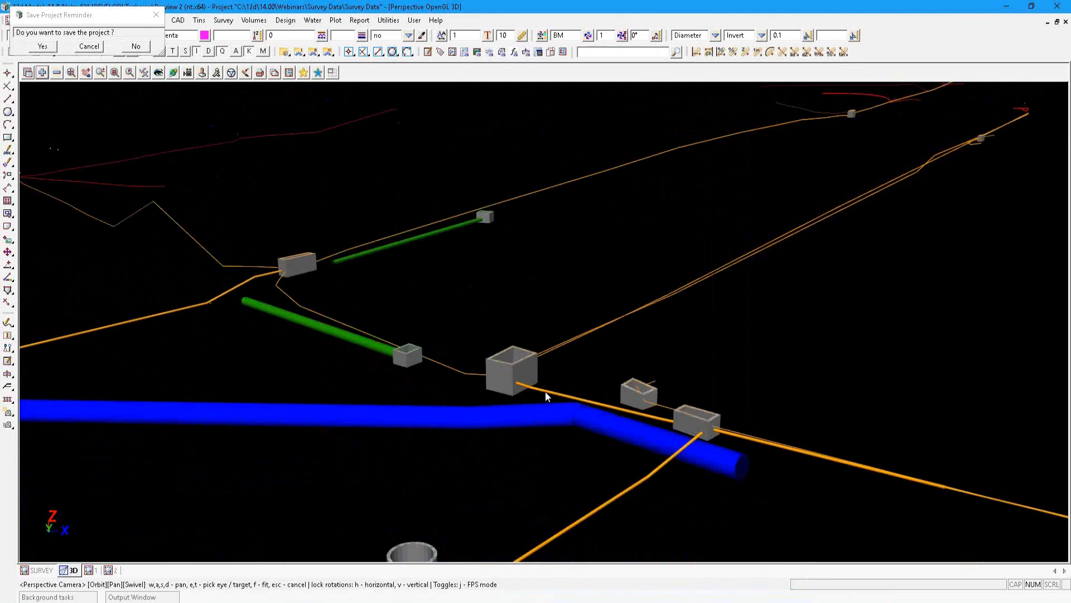
Step: Examine the vertex attributes of a Survey Communications string, including the DepthBGL attribute, with the attribute window widened to show values
scroll(545, 390, "down", 4)
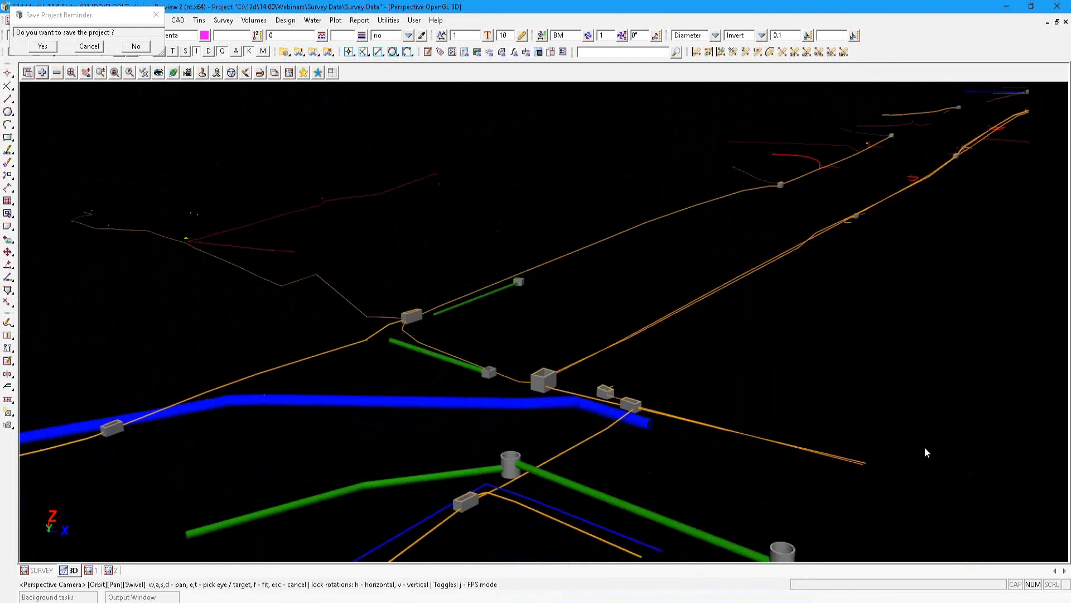
scroll(925, 447, "up", 3)
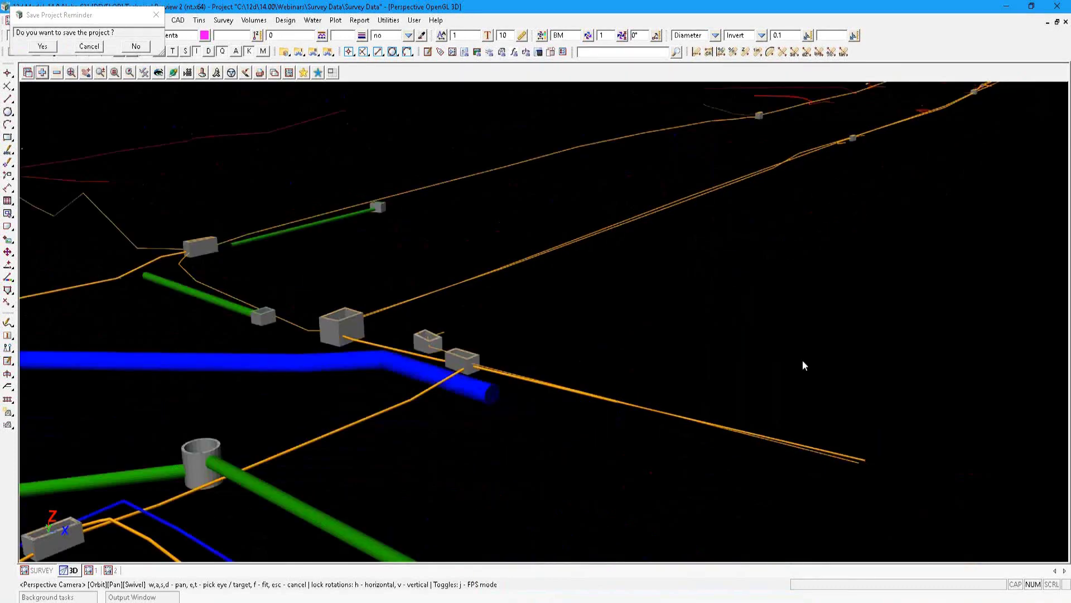
key("ctrl+a")
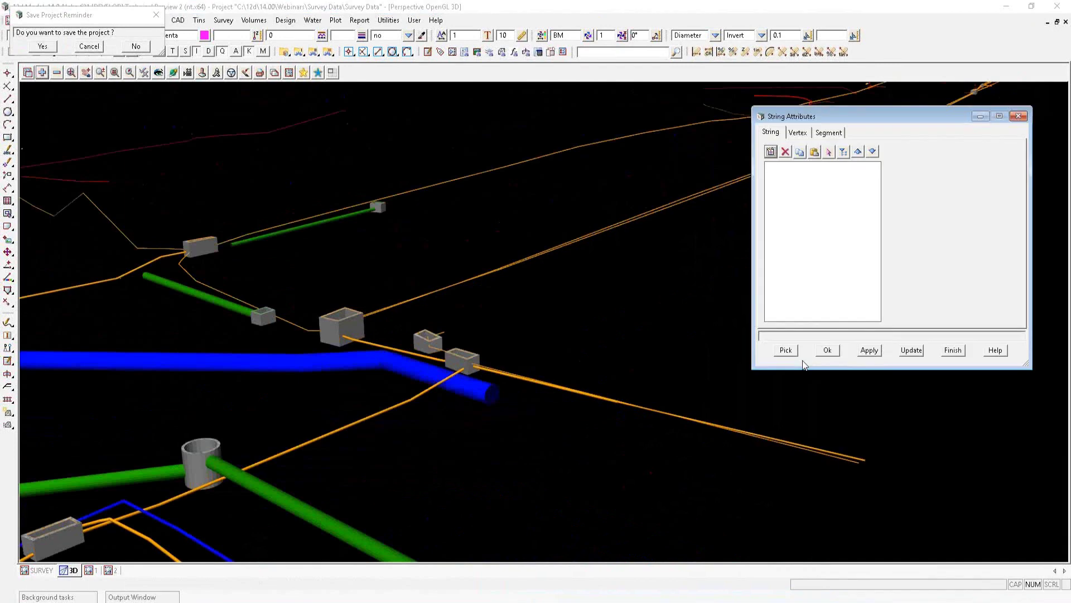
left_click(798, 133)
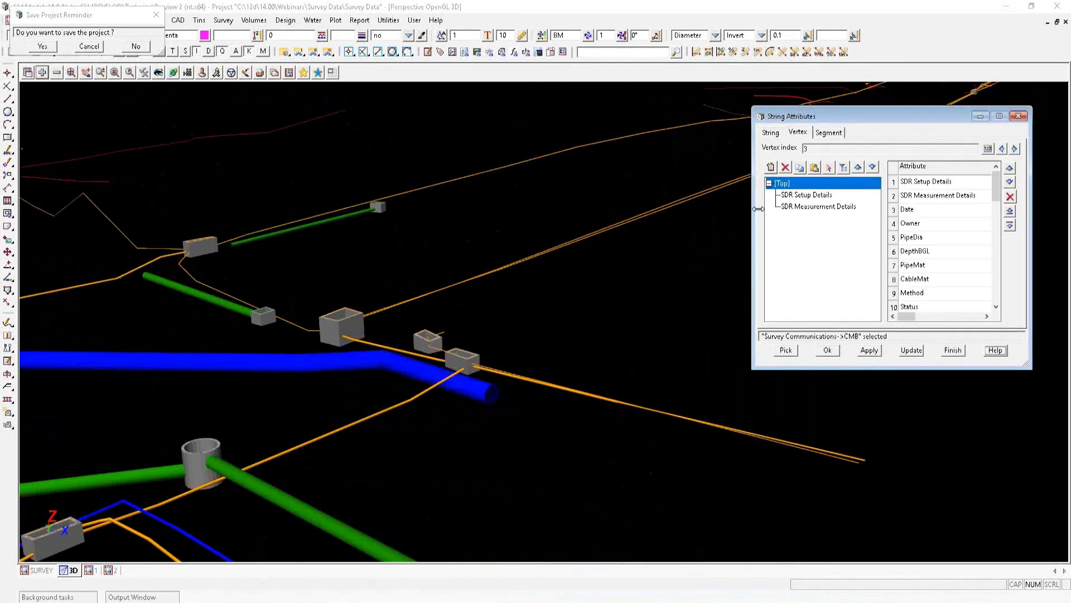
left_click_drag(752, 263, 618, 262)
left_click(812, 252)
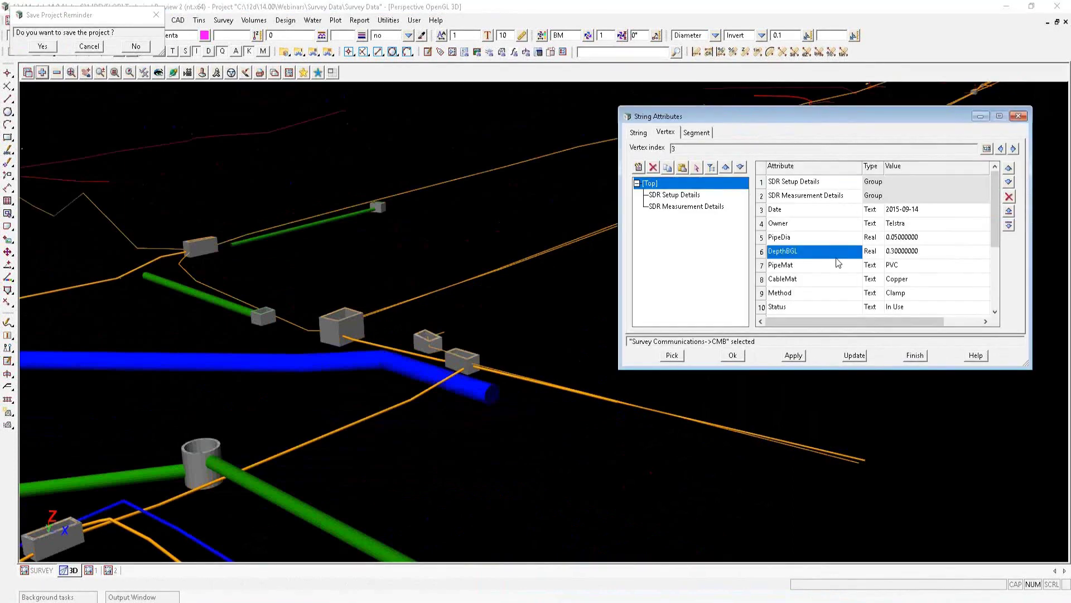
left_click(928, 253)
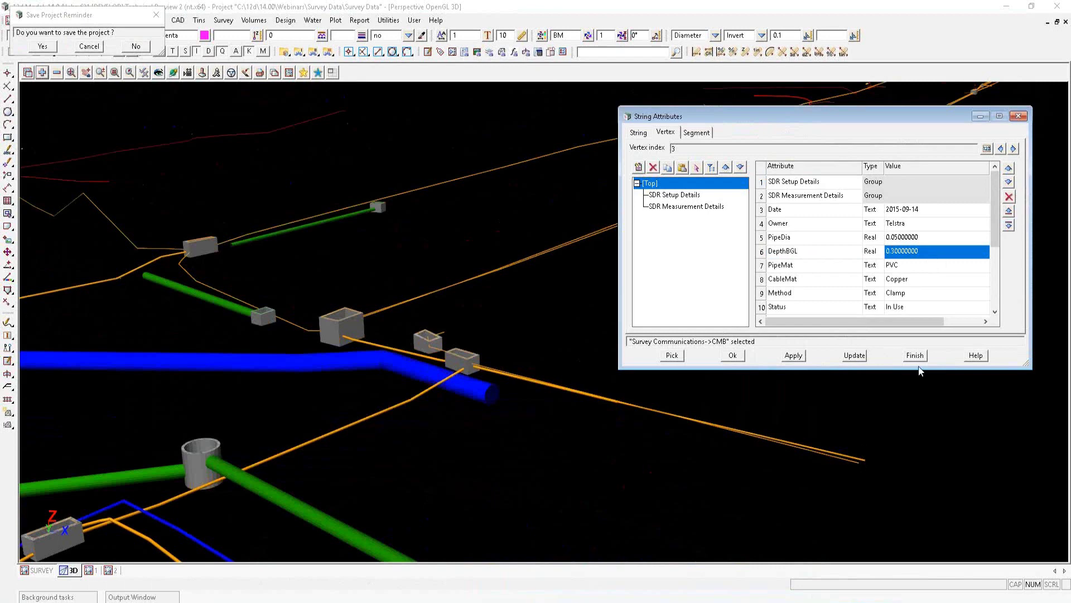
left_click(915, 355)
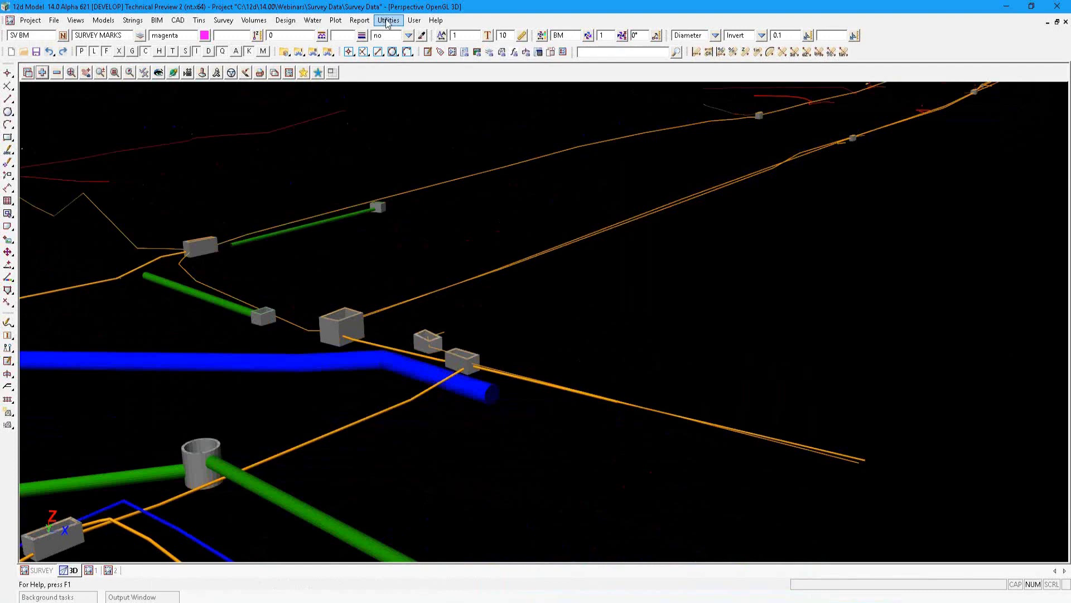
Step: Start Translate points by attribute depth and set the data to check to the 3D view
left_click(387, 21)
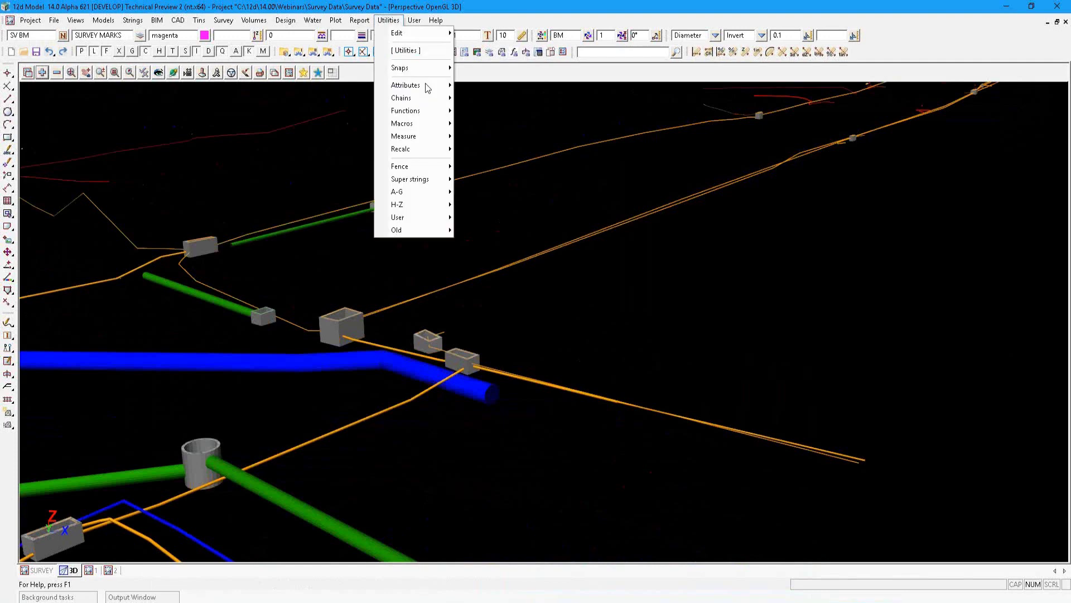
mouse_move(428, 87)
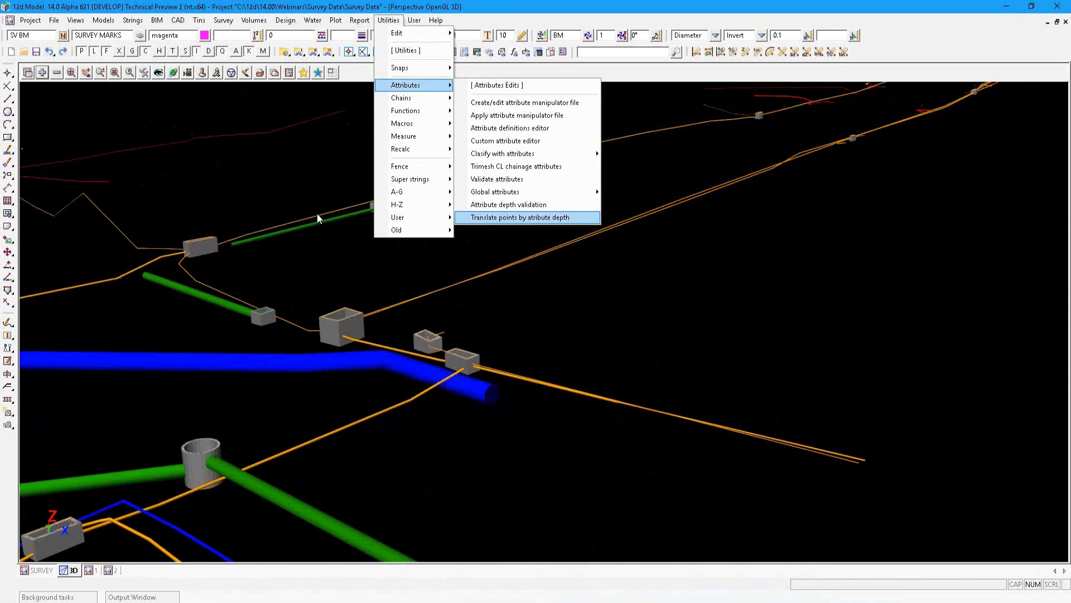
key("Return")
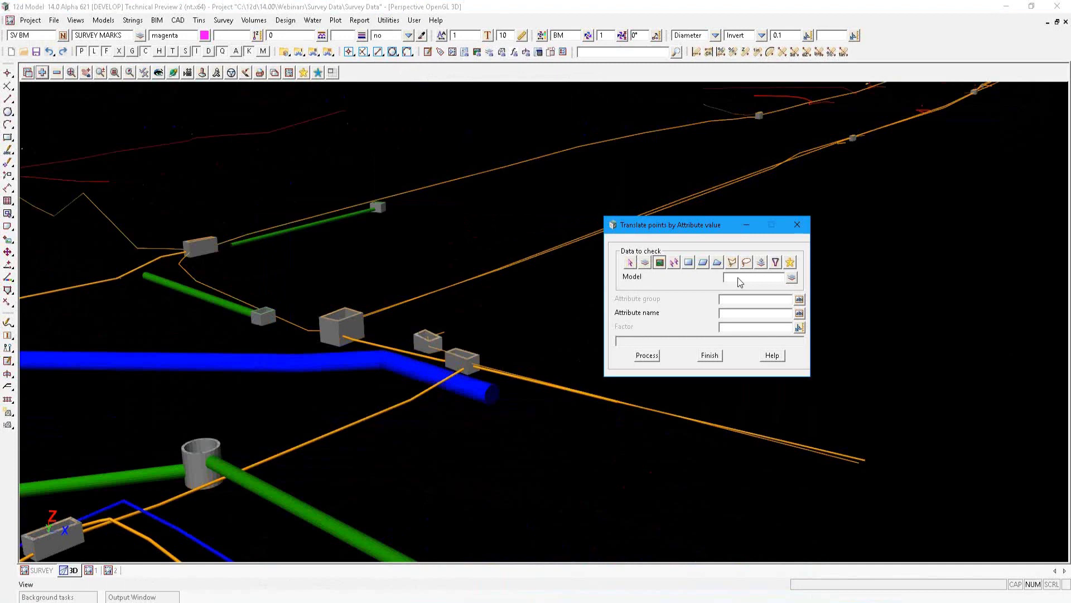
left_click(747, 225)
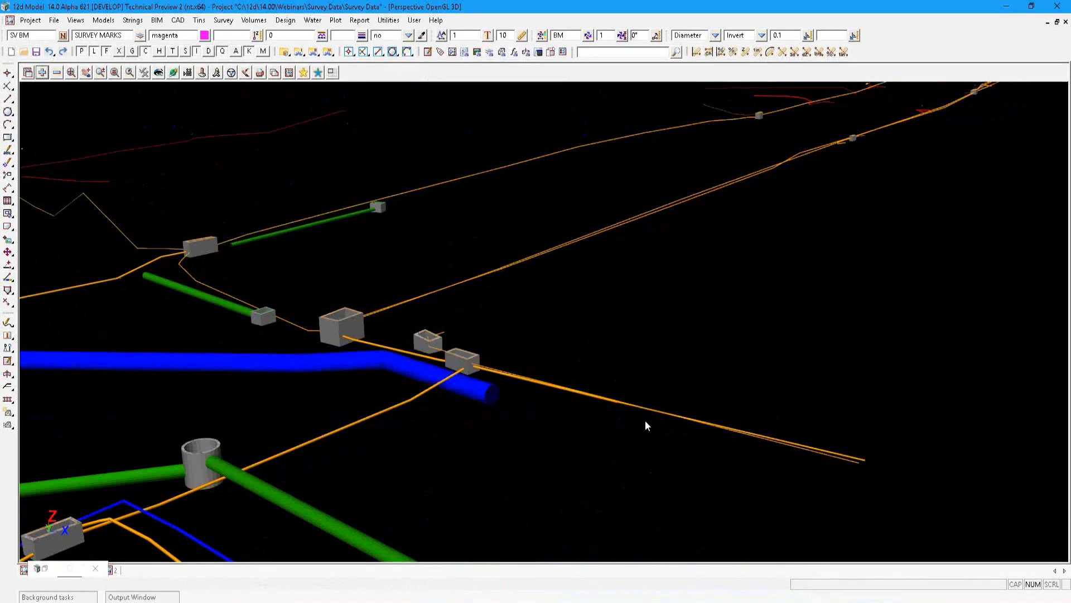
left_click(646, 422)
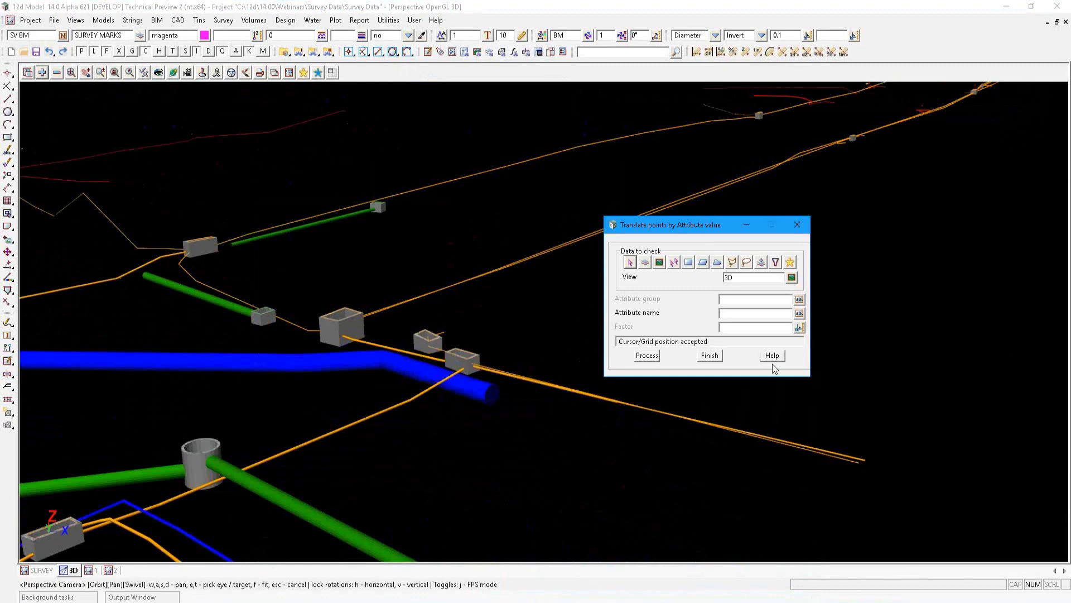
Step: Look up the string attributes of a Survey Communications string and close the attribute window
key("ctrl+a")
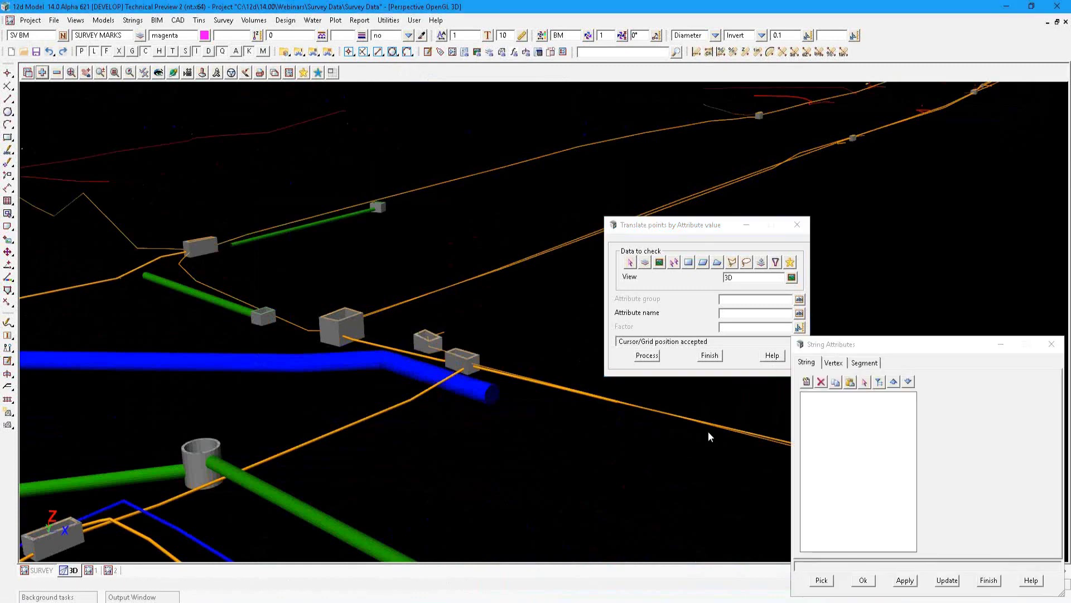
scroll(708, 431, "down", 2)
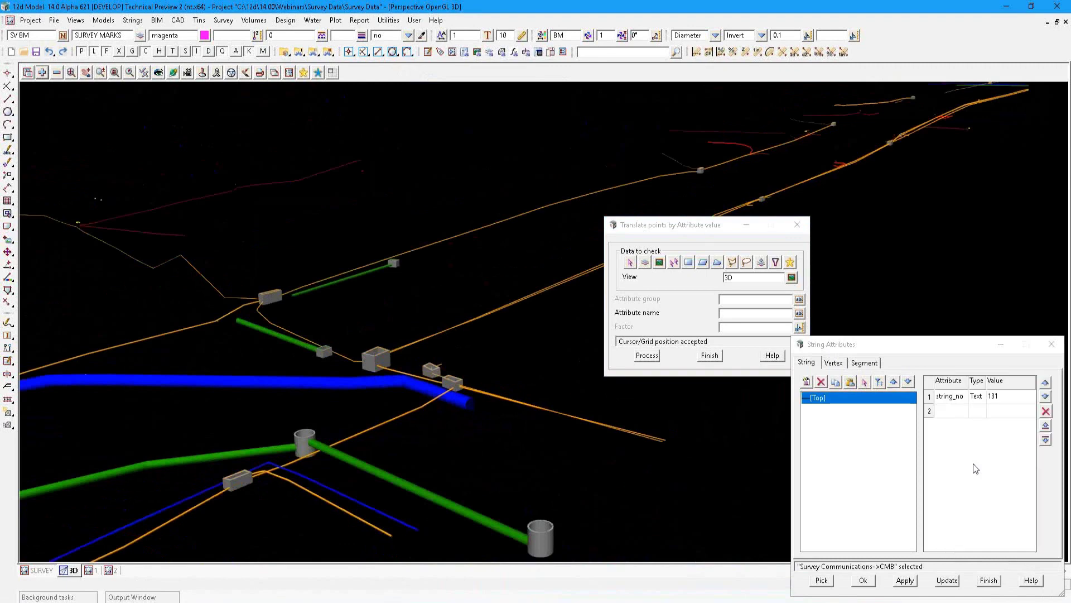
left_click(974, 480)
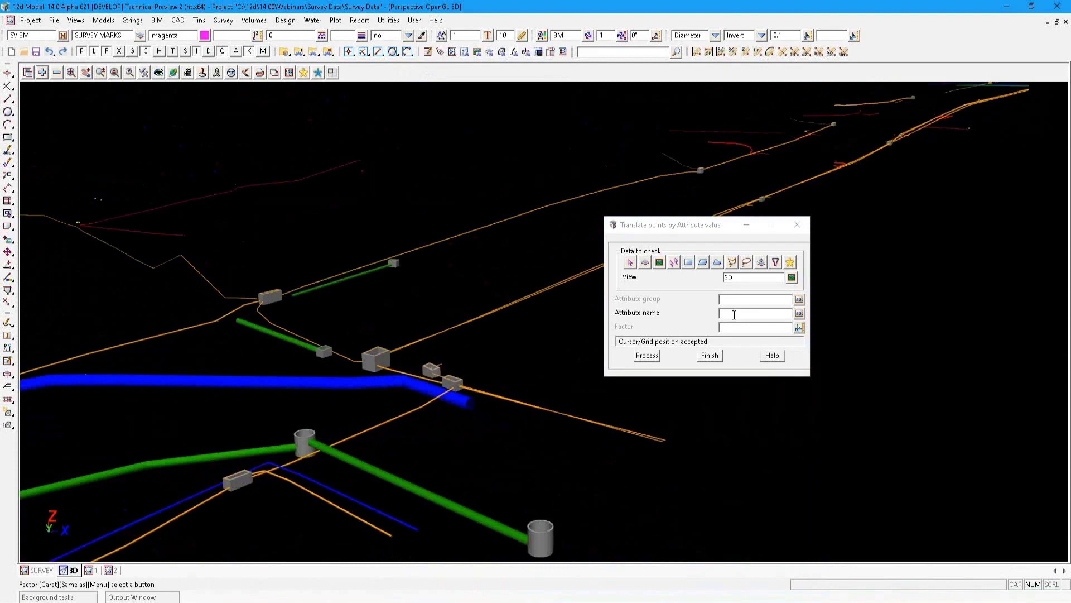
Step: Set the attribute name to DepthBGL and translate the points in the 3D view by that attribute
left_click(734, 315)
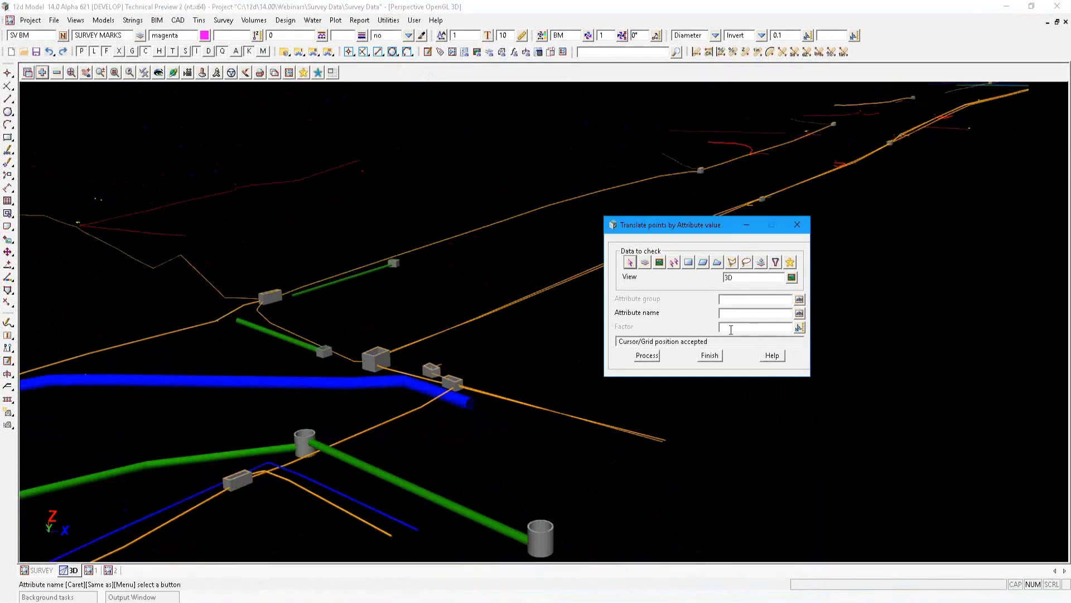
type("DepthBGL")
key("Return")
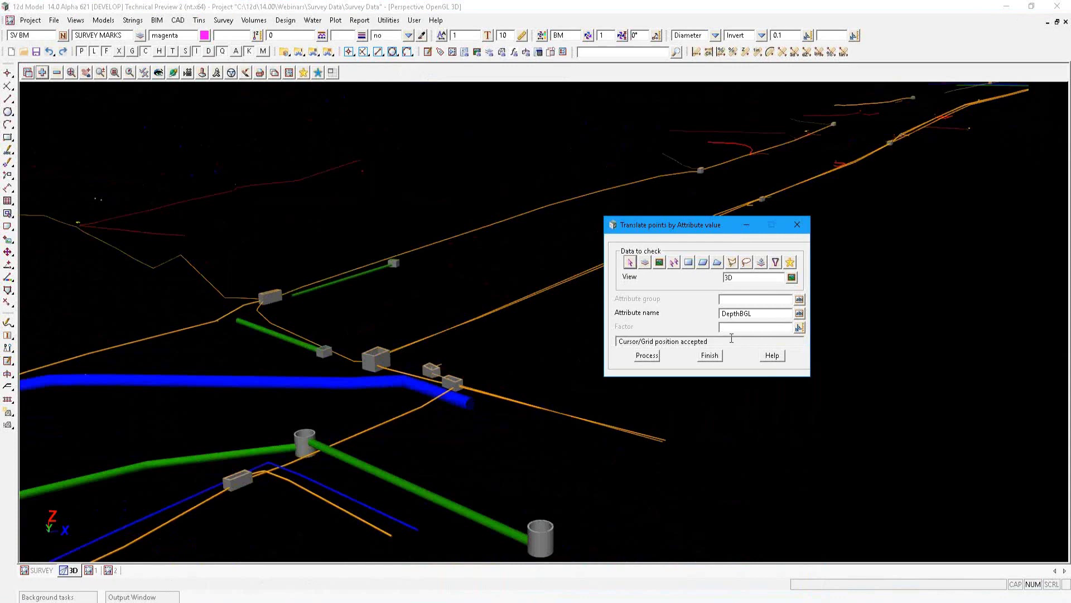
left_click_drag(723, 225, 867, 249)
scroll(670, 443, "up", 1)
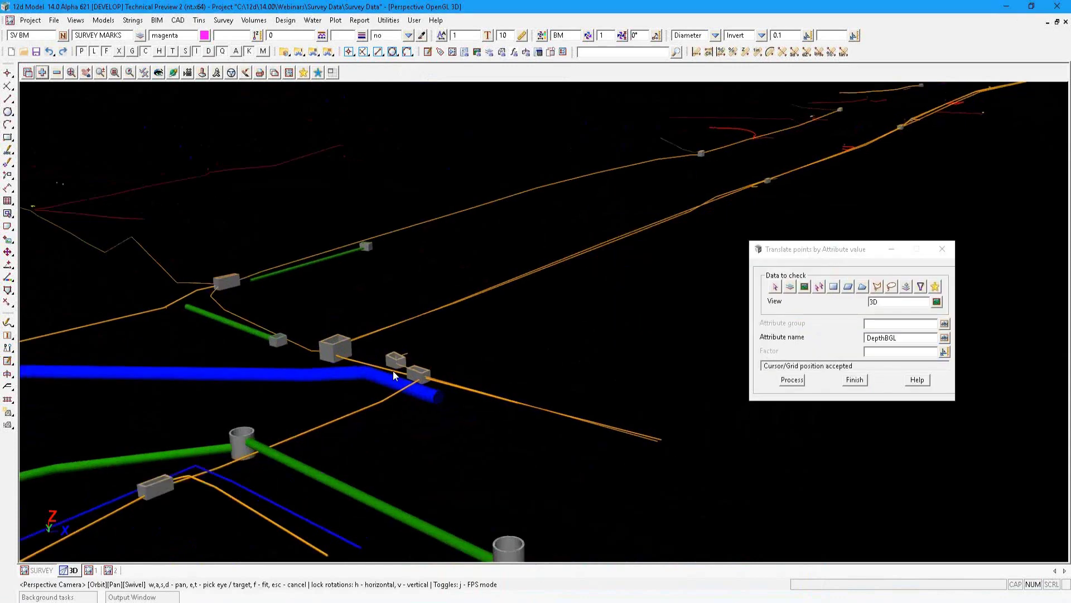
scroll(392, 371, "up", 1)
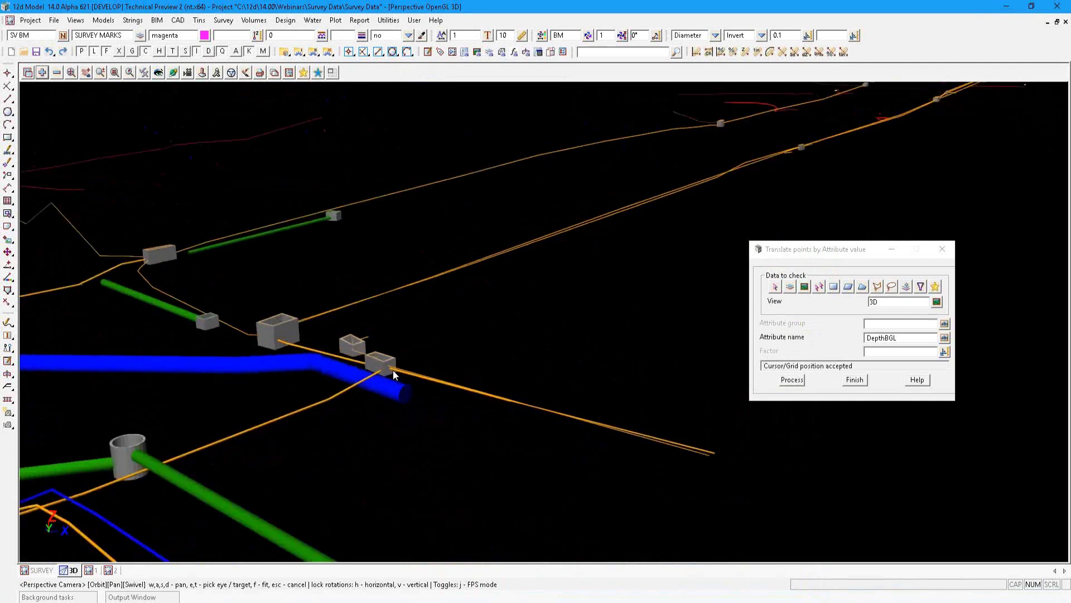
scroll(392, 370, "up", 2)
scroll(564, 356, "up", 1)
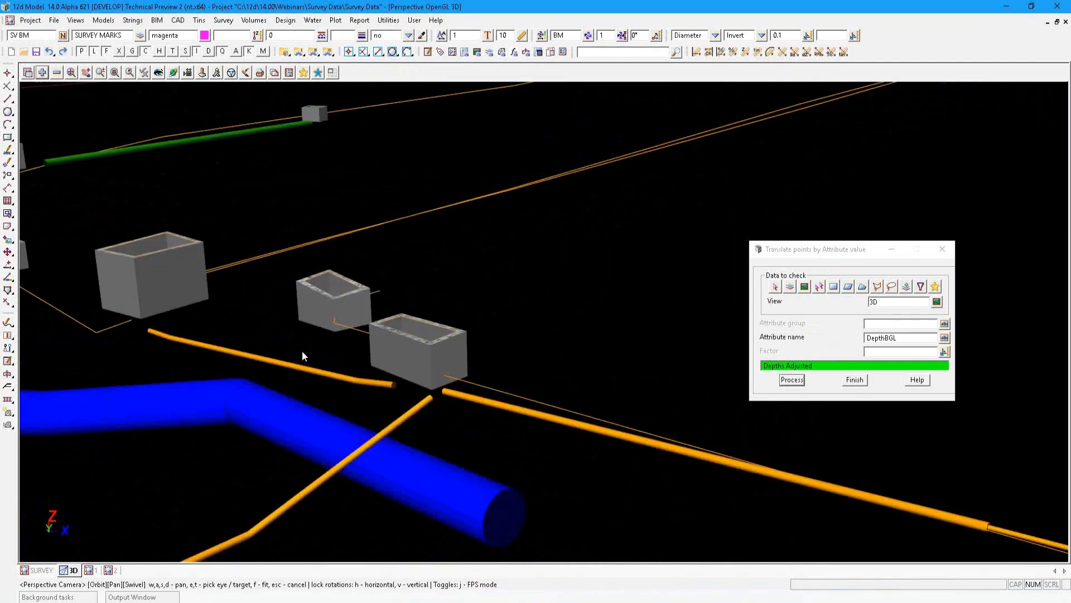
Step: Inspect the depth-adjusted communications strings against the pits and pipes, and close the point translation dialog
scroll(303, 329, "down", 3)
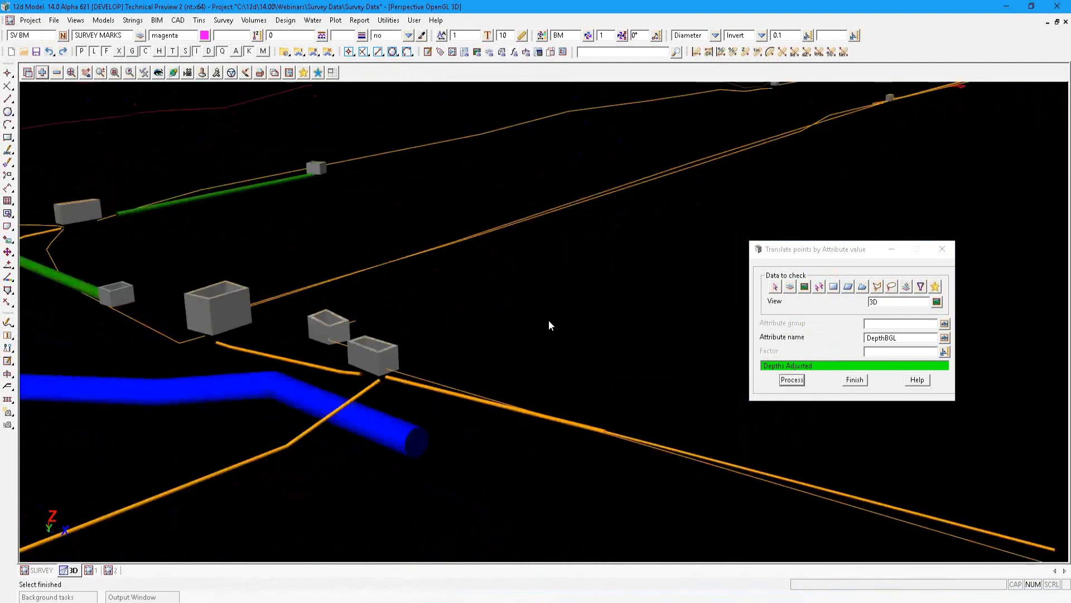
scroll(548, 320, "down", 4)
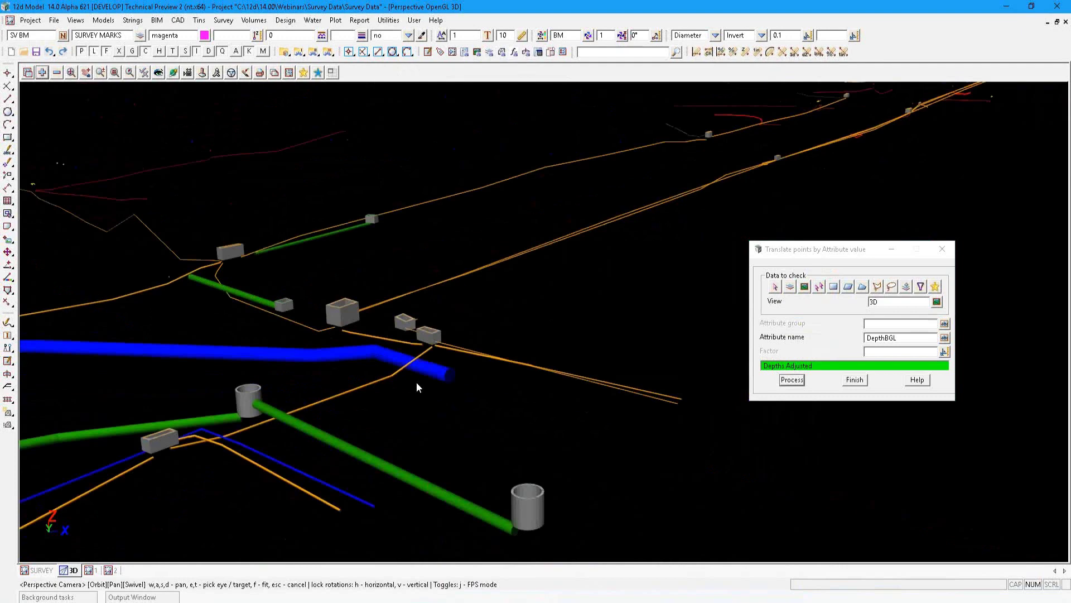
scroll(530, 346, "down", 3)
scroll(661, 247, "up", 5)
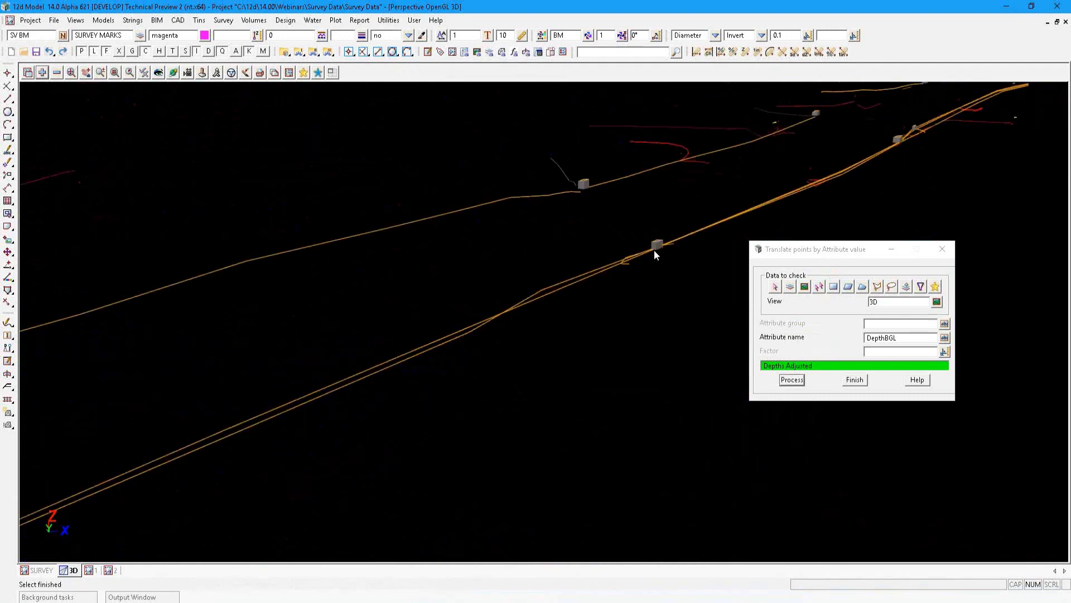
scroll(654, 253, "down", 1)
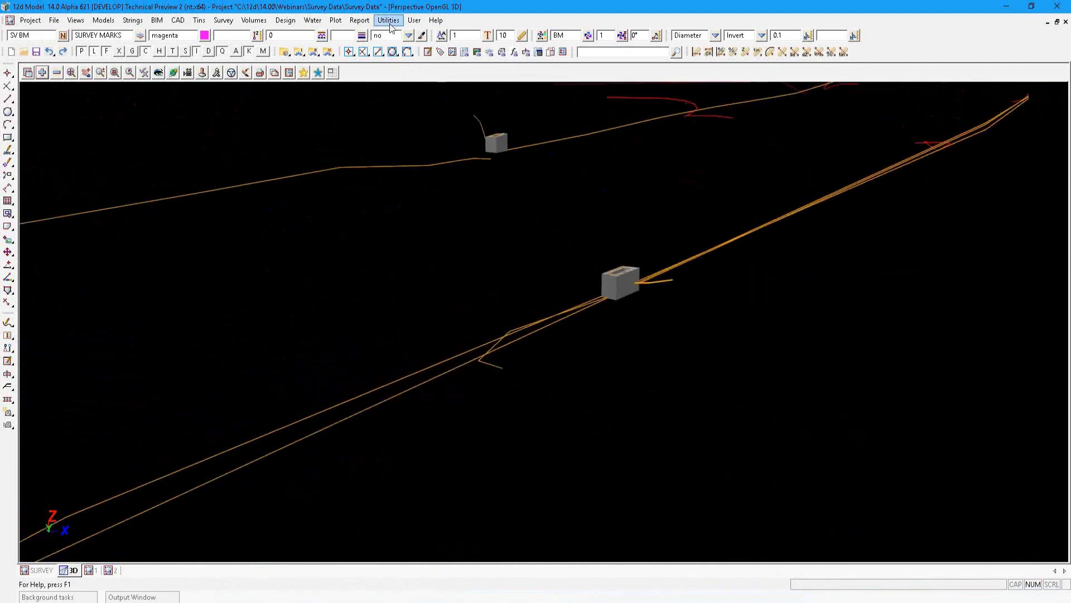
Step: Start Attribute depth validation and set the attribute name to DepthBGL
left_click(389, 21)
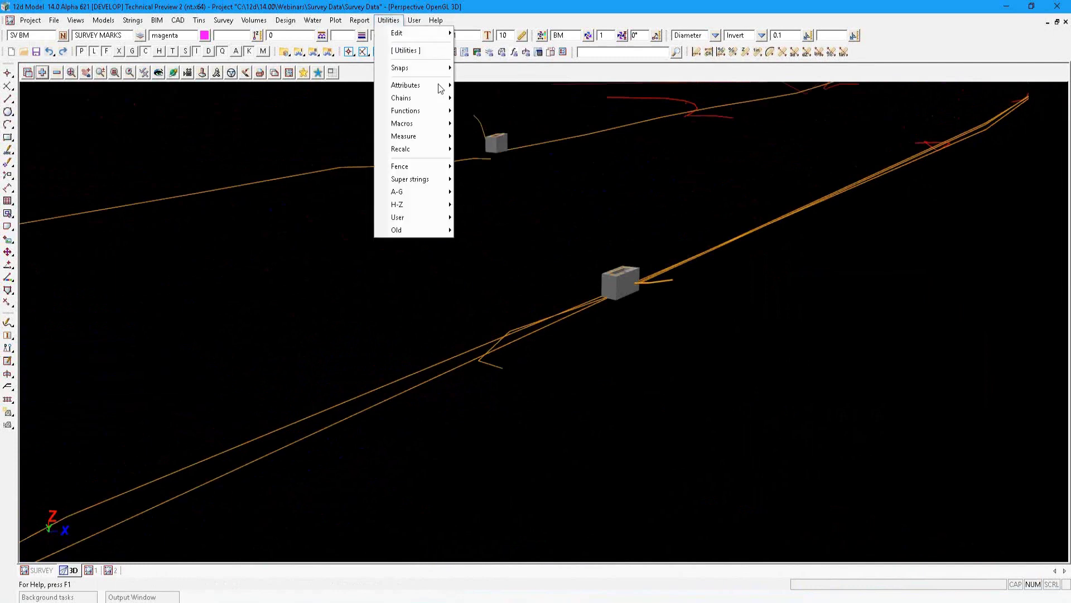
mouse_move(440, 89)
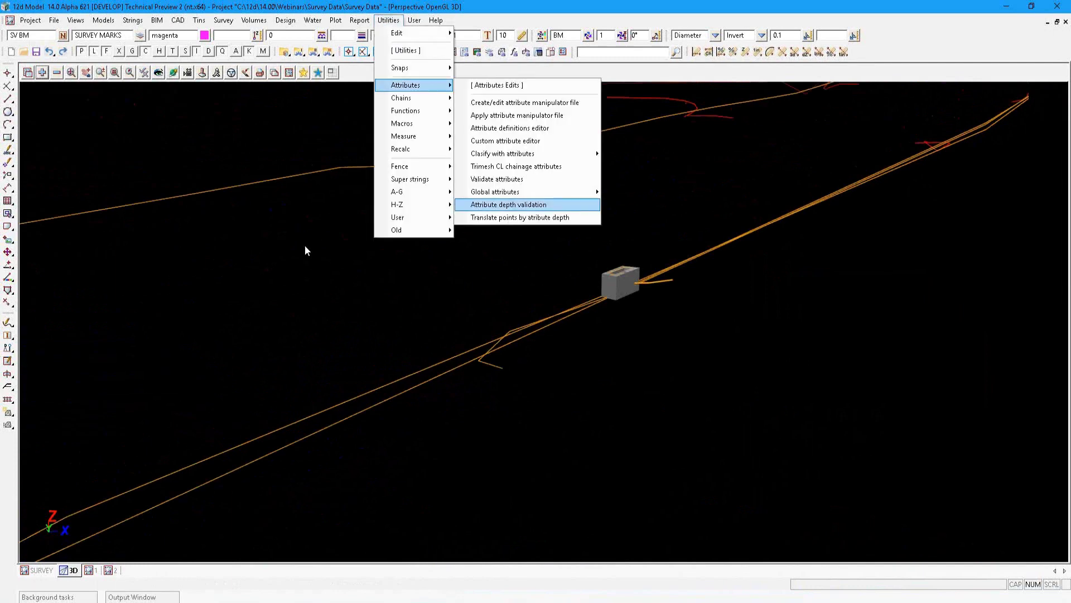
left_click_drag(290, 207, 770, 243)
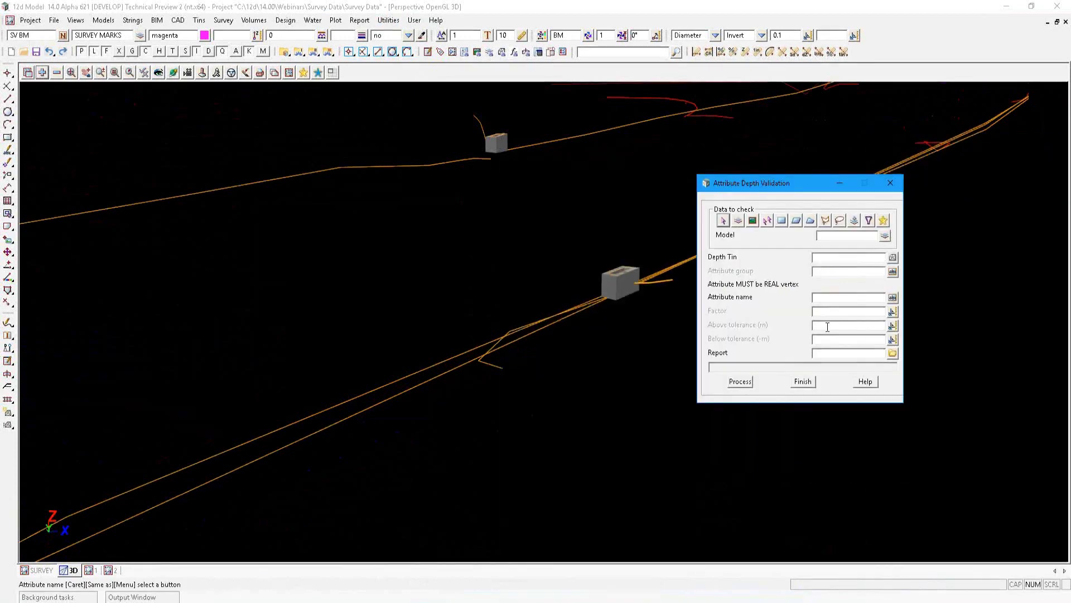
type("DepthBGL")
Step: Set the validation's above tolerance to 0.2 m, the below tolerance to -.02 m and the report file to depths
left_click(827, 327)
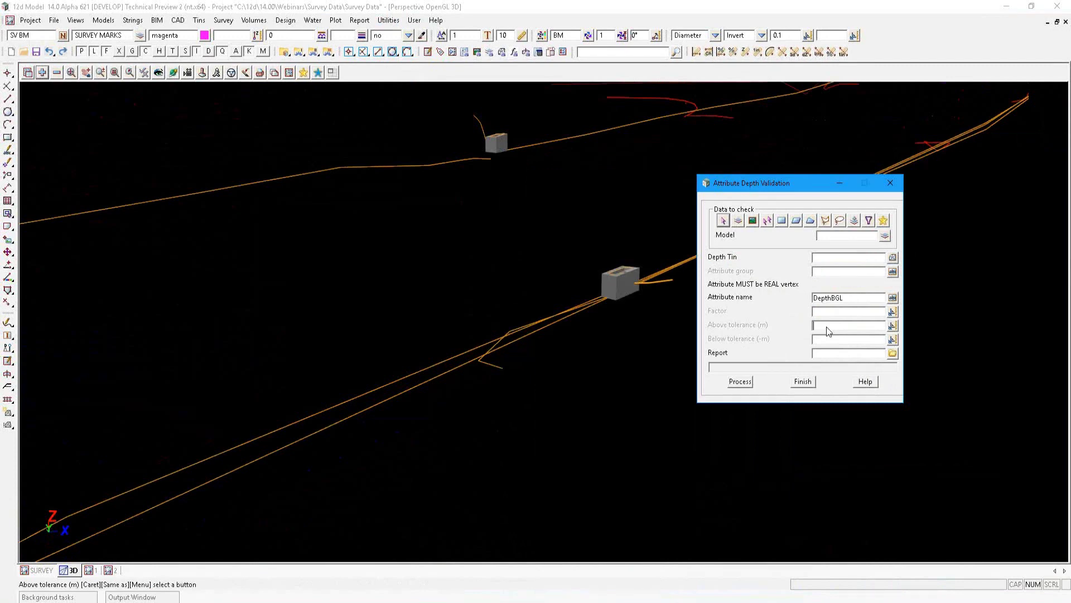
type("0.2")
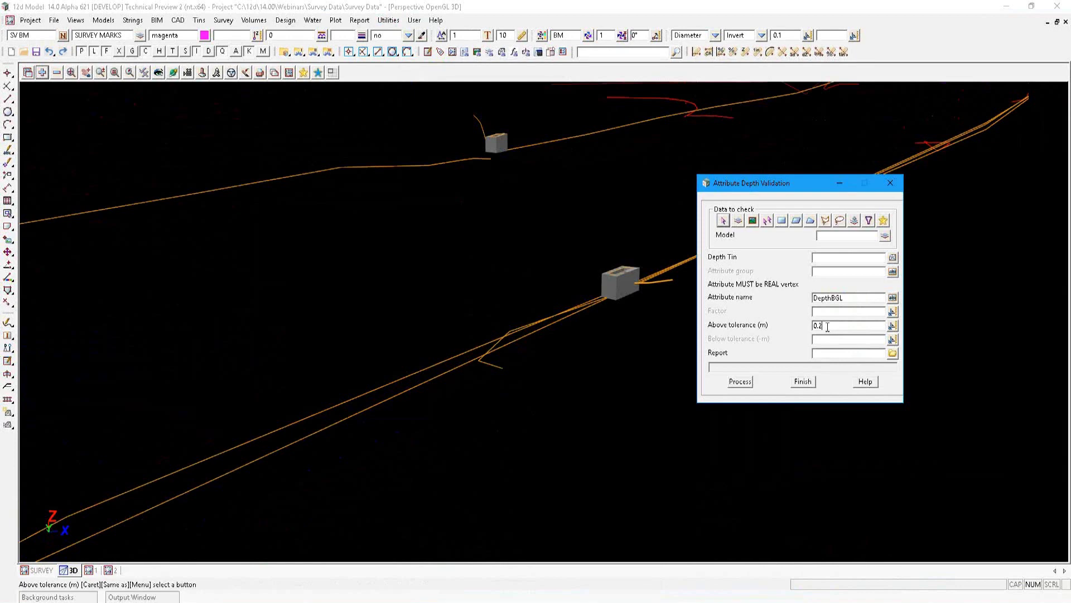
key("Tab")
type("-.02")
key("Tab")
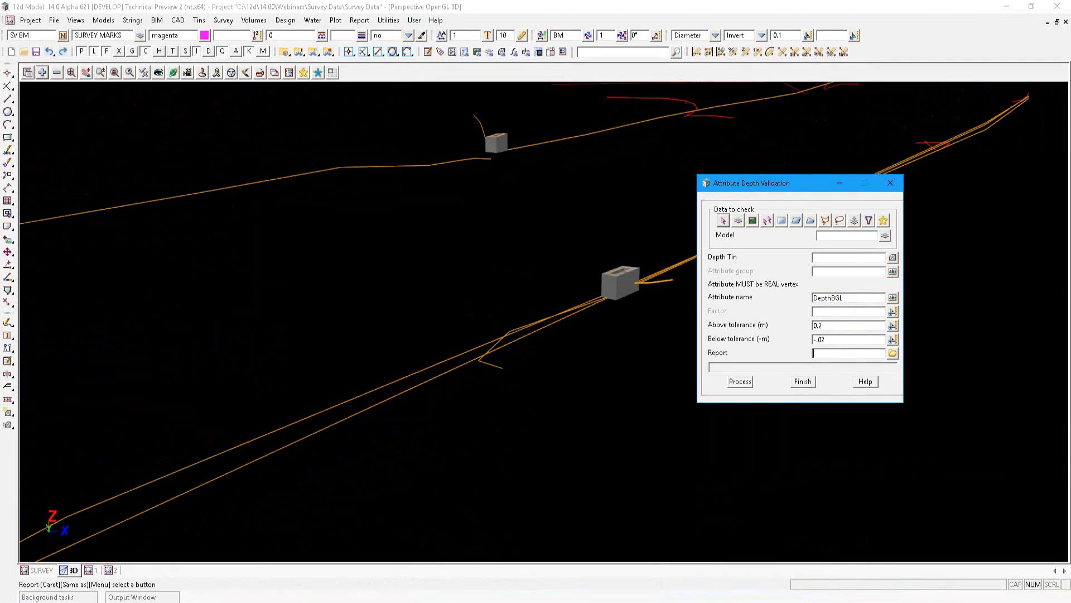
type("depths")
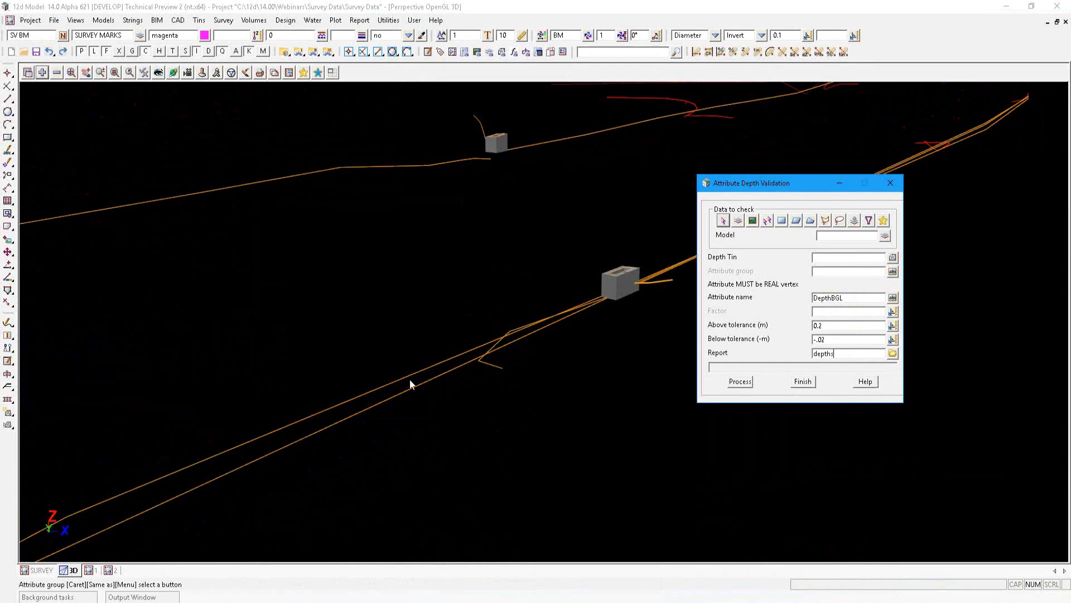
Step: Look up the string attributes of the short Survey Communications branch end near the pit
middle_click_drag(410, 379, 448, 317)
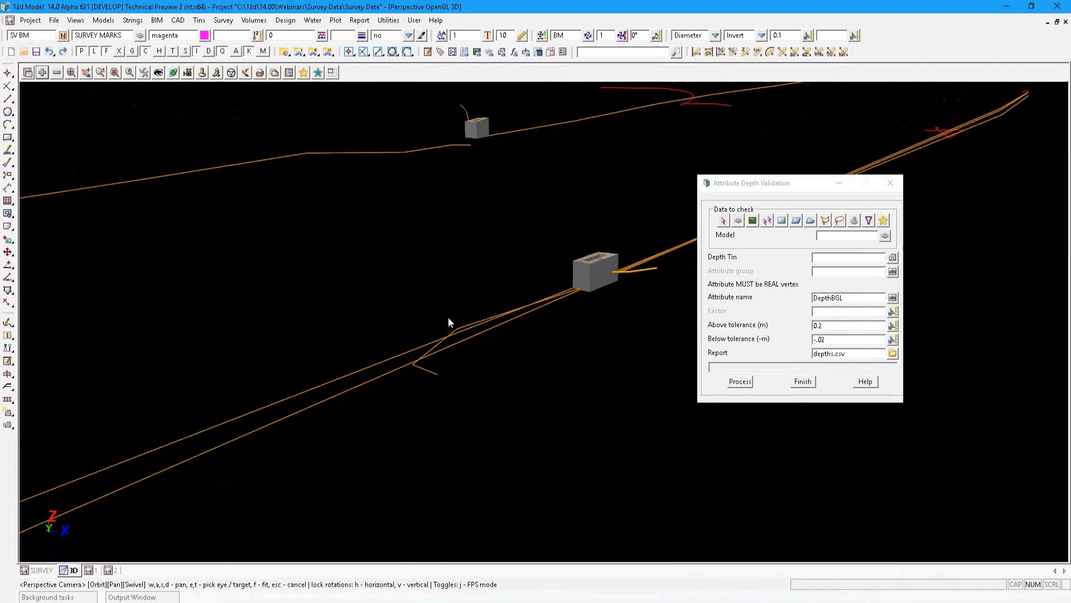
scroll(520, 357, "up", 5)
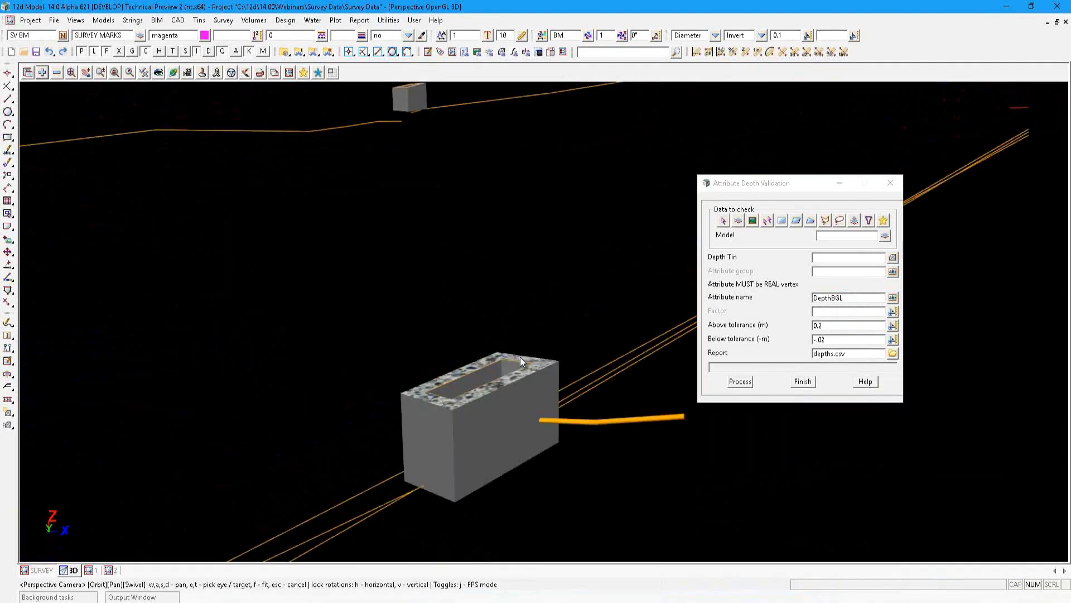
scroll(520, 357, "down", 5)
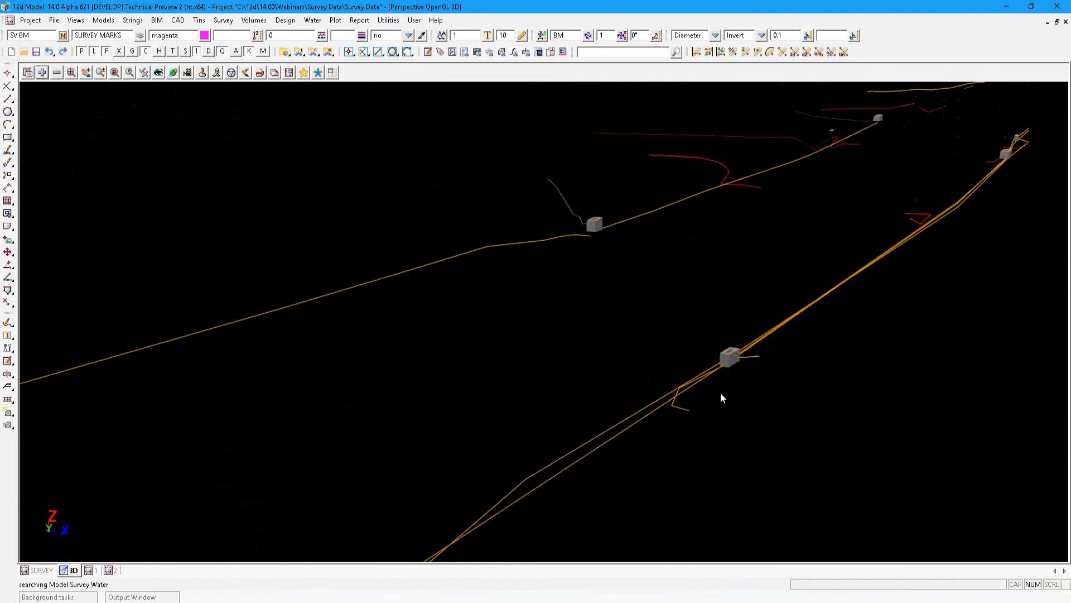
middle_click_drag(721, 392, 818, 386)
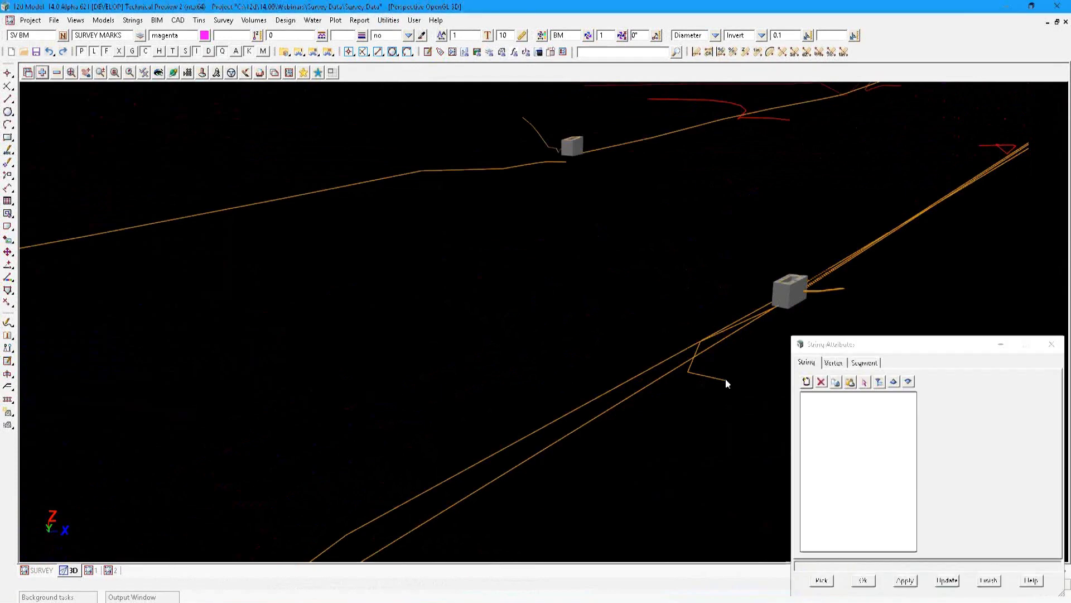
left_click(725, 379)
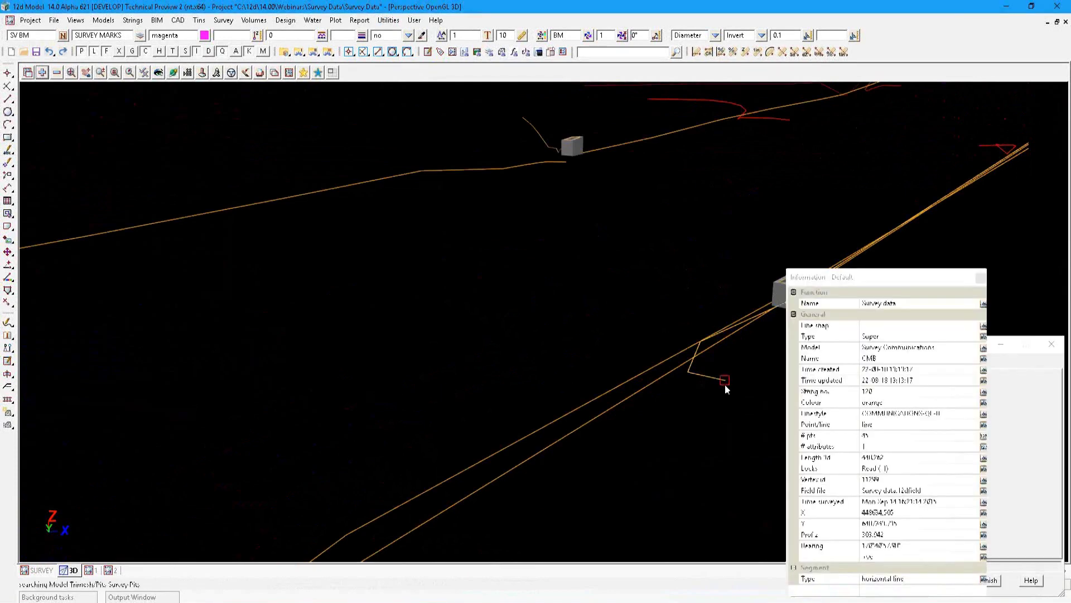
middle_click(725, 384)
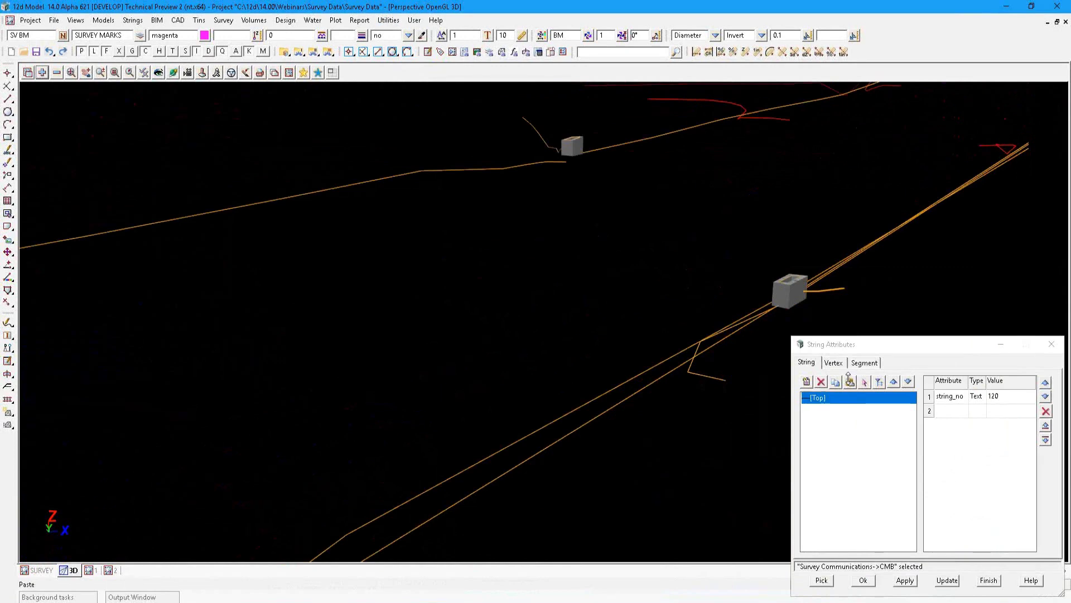
Step: Examine the ATT_D_LOCK and ORIGINAL_HT vertex attributes of the communications string, and close the attribute window
left_click(849, 381)
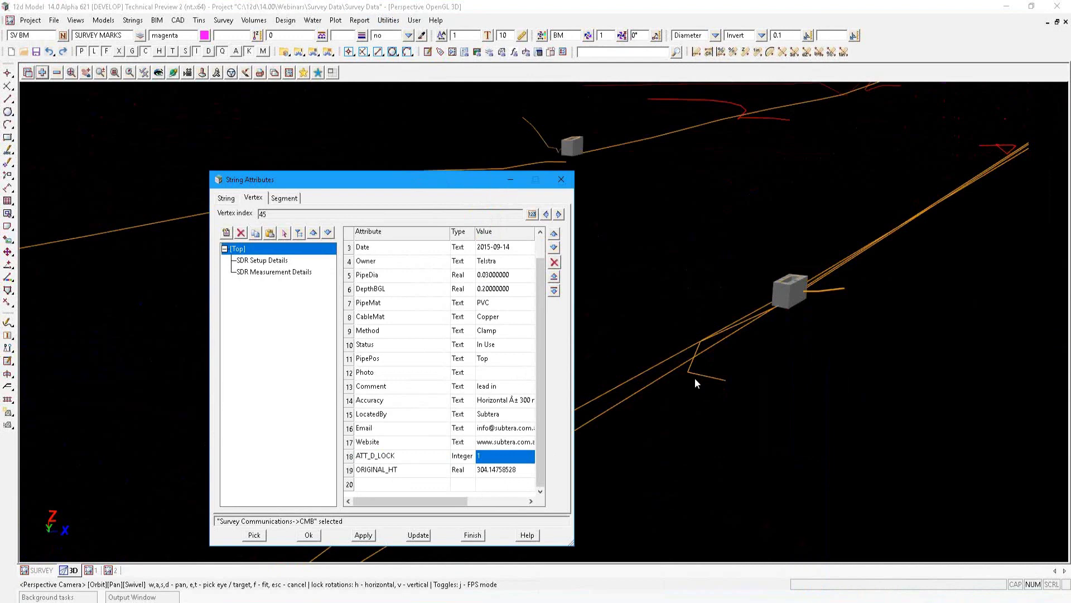
left_click(390, 469)
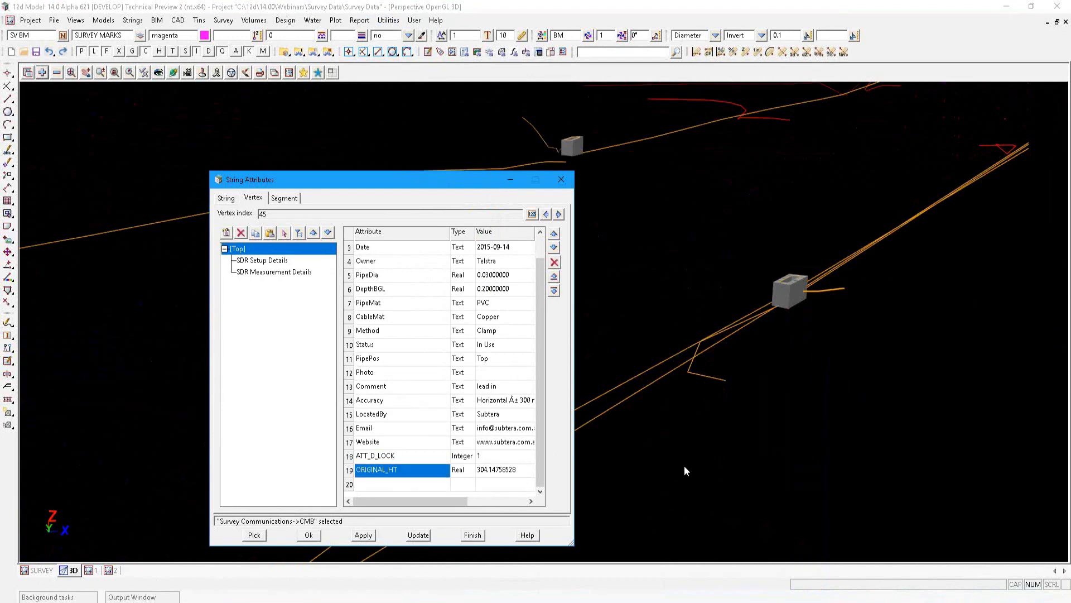
key("Tab")
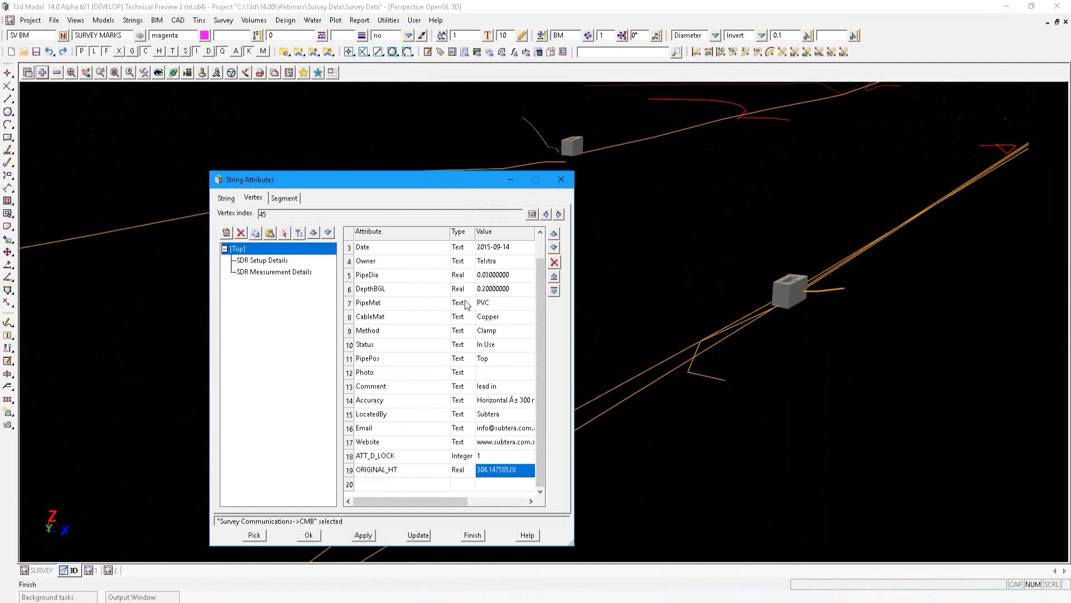
left_click(473, 535)
Step: Examine close up how the short communications string and the long lines meet the rectangular pit
scroll(586, 311, "down", 2)
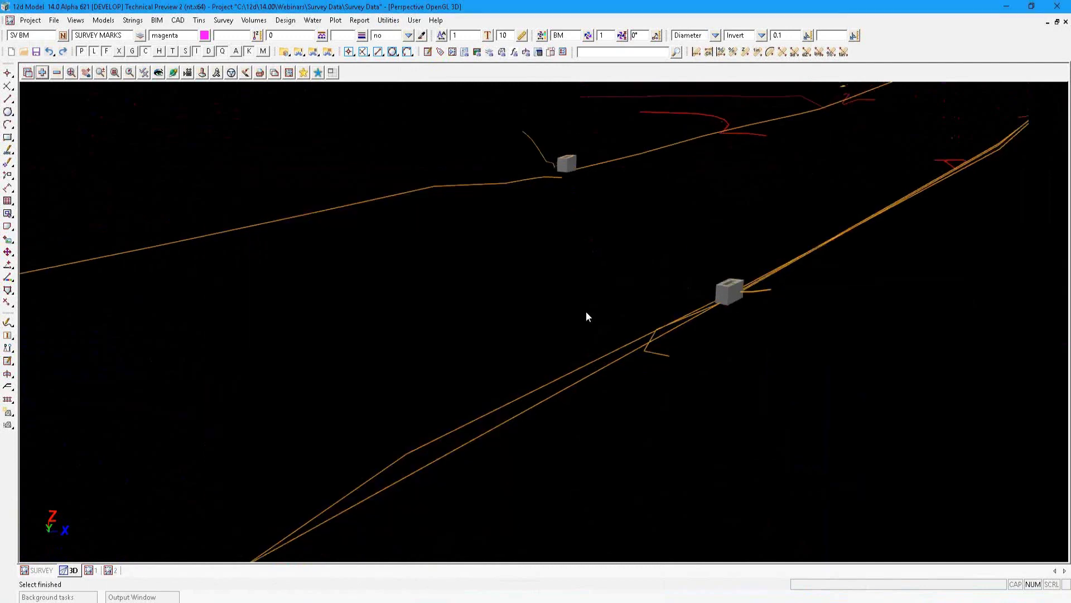
middle_click_drag(744, 287, 616, 307)
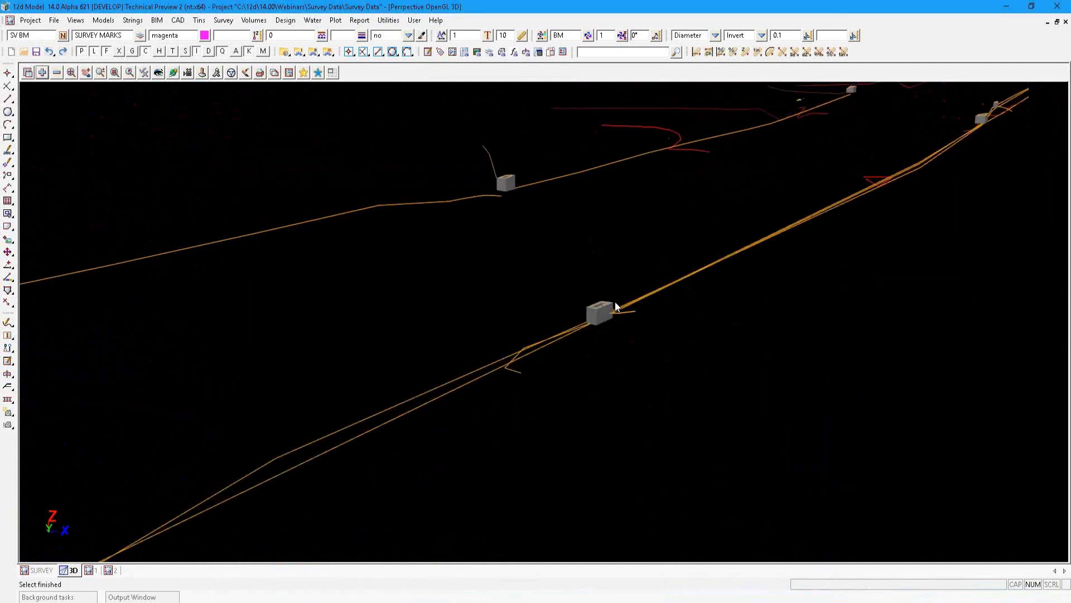
scroll(600, 306, "up", 2)
scroll(586, 302, "up", 2)
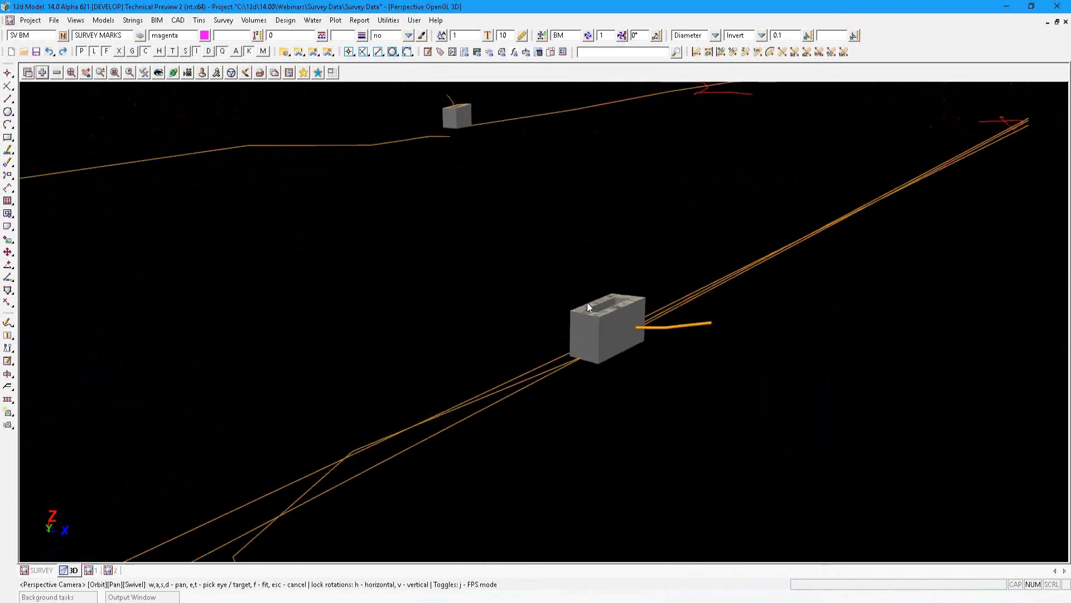
scroll(587, 302, "up", 1)
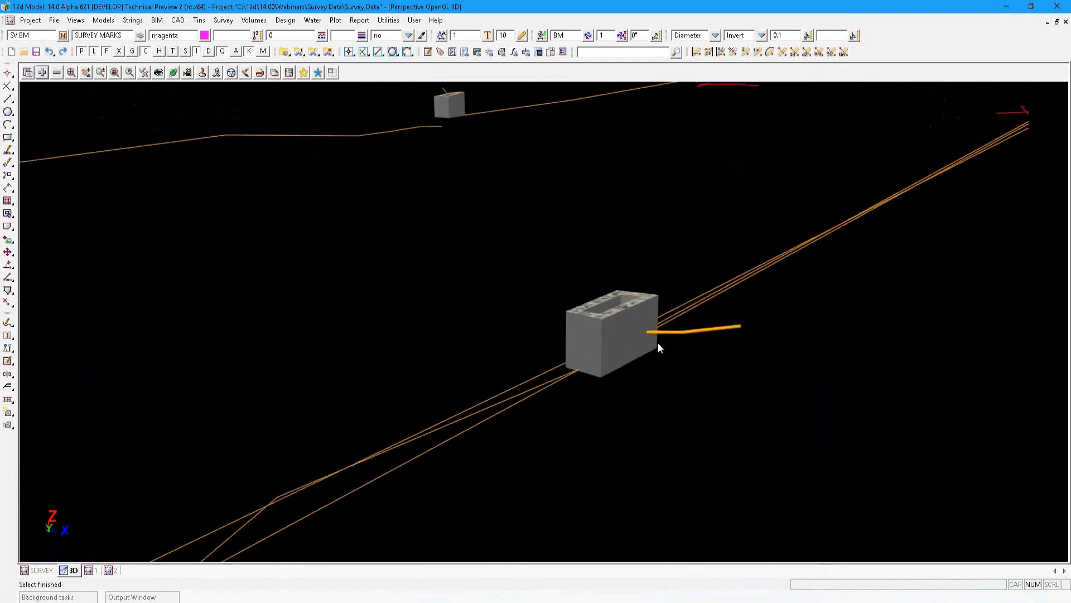
left_click_drag(658, 343, 645, 347)
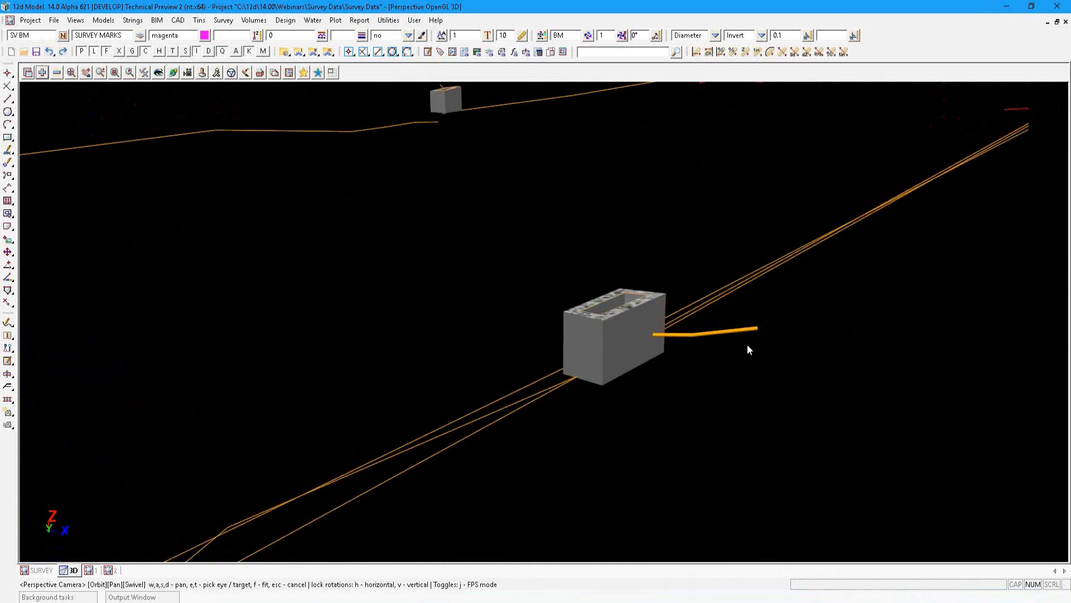
scroll(748, 345, "down", 2)
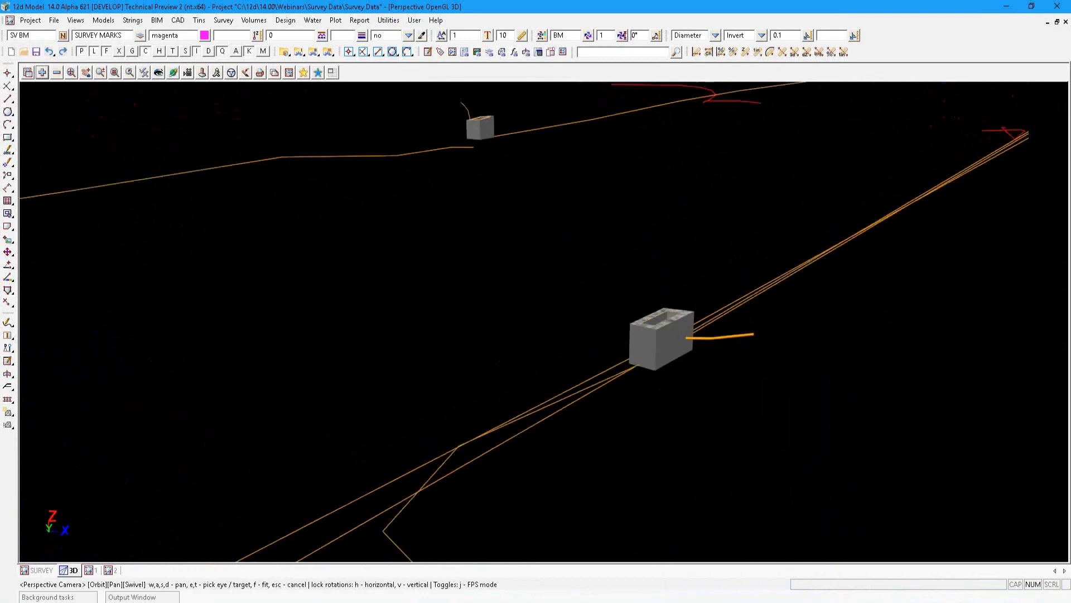
Step: Switch to the GIS DATA project and read in the 12d data file DERIVE HEIGHT REAL VALUE FROM STRING ATTRIBUTES.12da
mouse_move(286, 581)
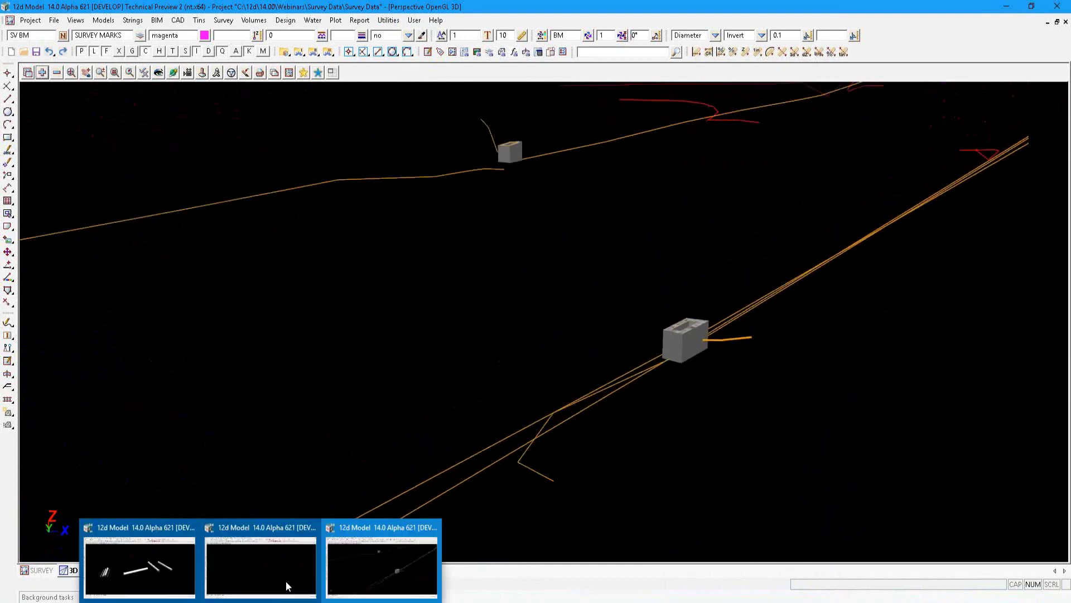
left_click(257, 564)
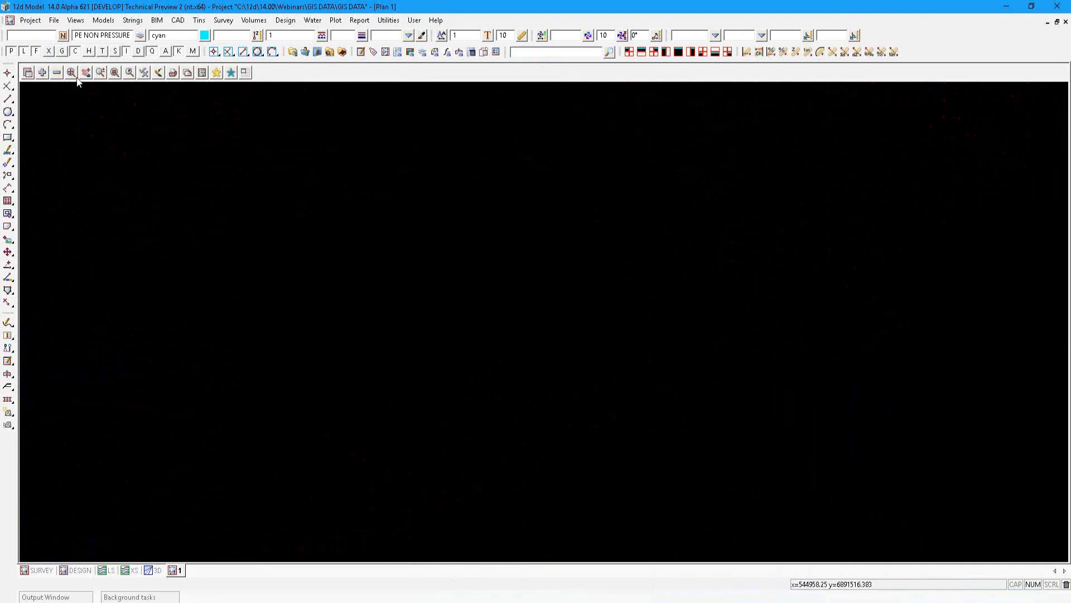
left_click(54, 21)
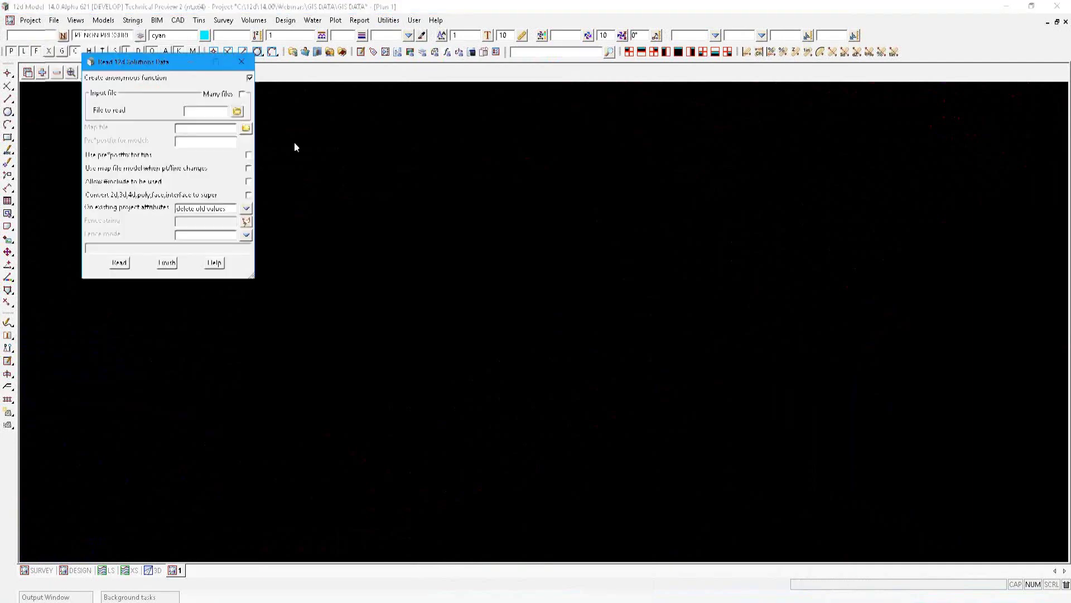
double_click(295, 143)
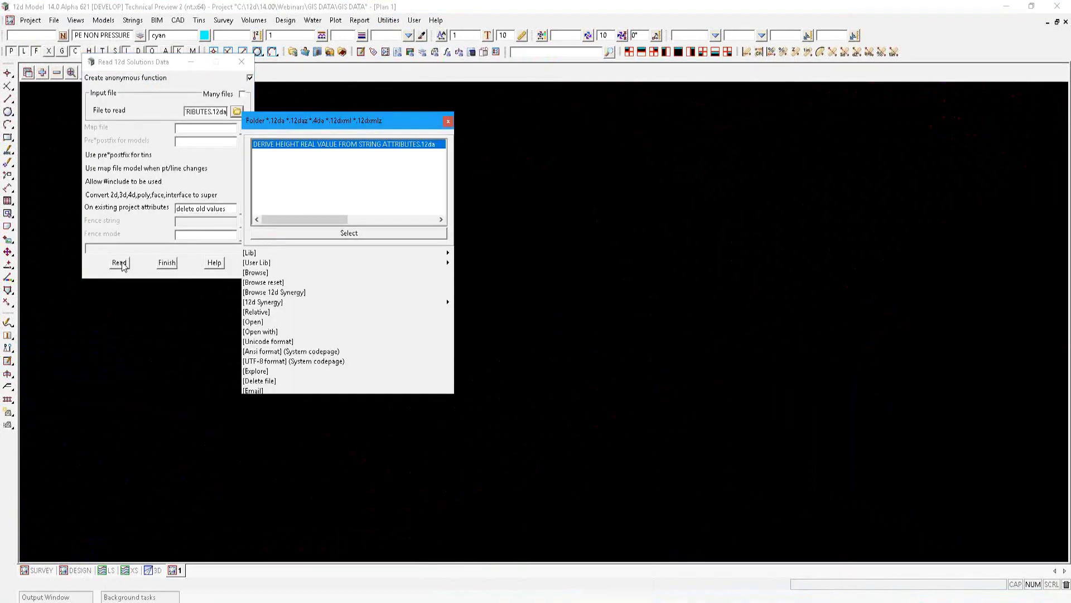
left_click(121, 263)
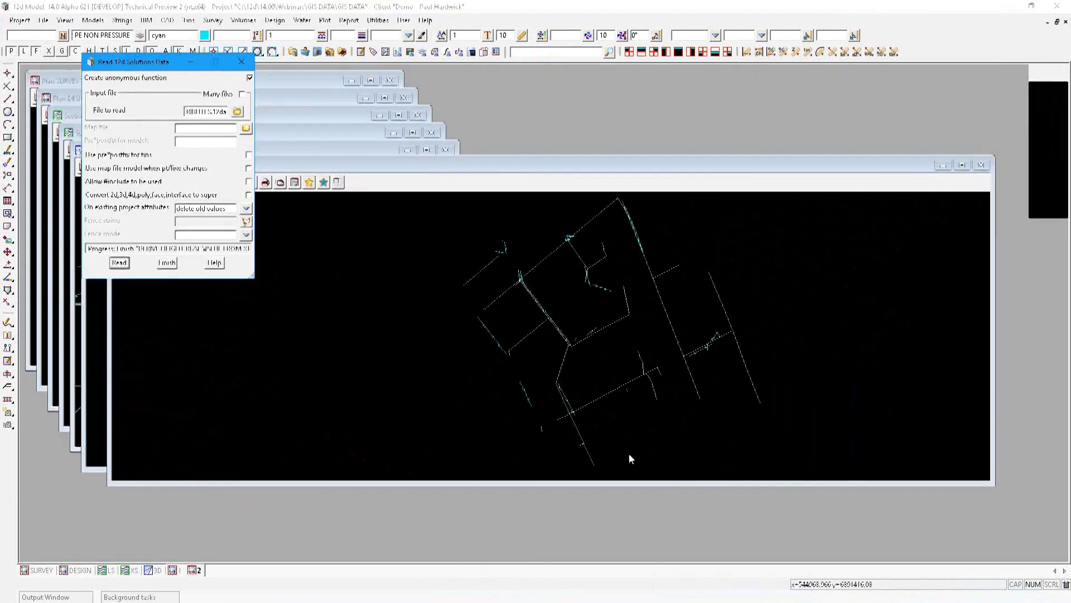
Step: Bring up the string attributes of the light-coloured gis sewer pipe in 3D, with the attribute window enlarged to show types and values
scroll(607, 457, "up", 3)
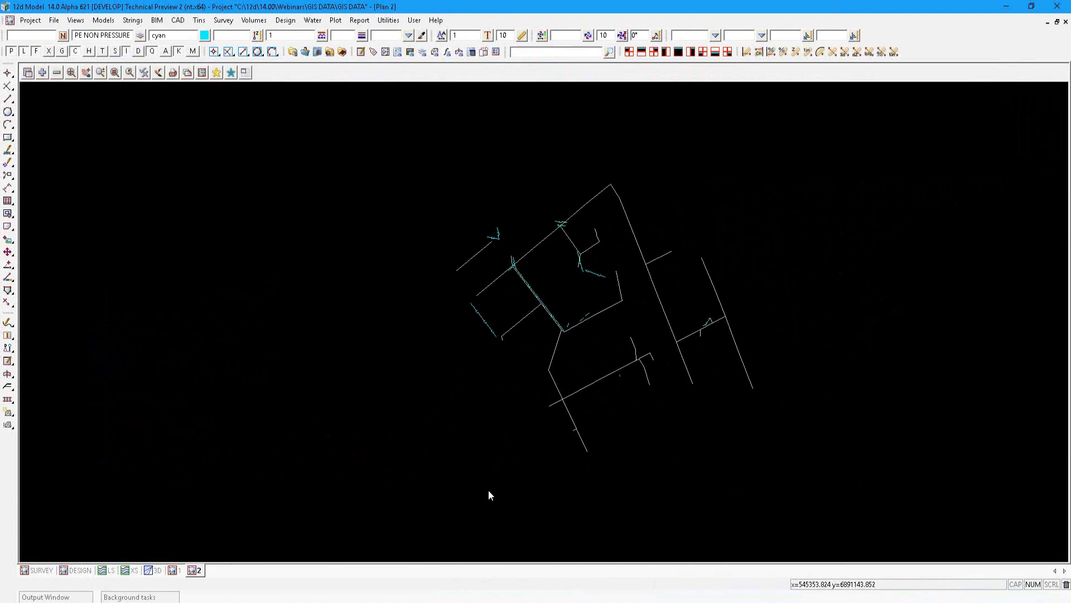
scroll(489, 491, "down", 2)
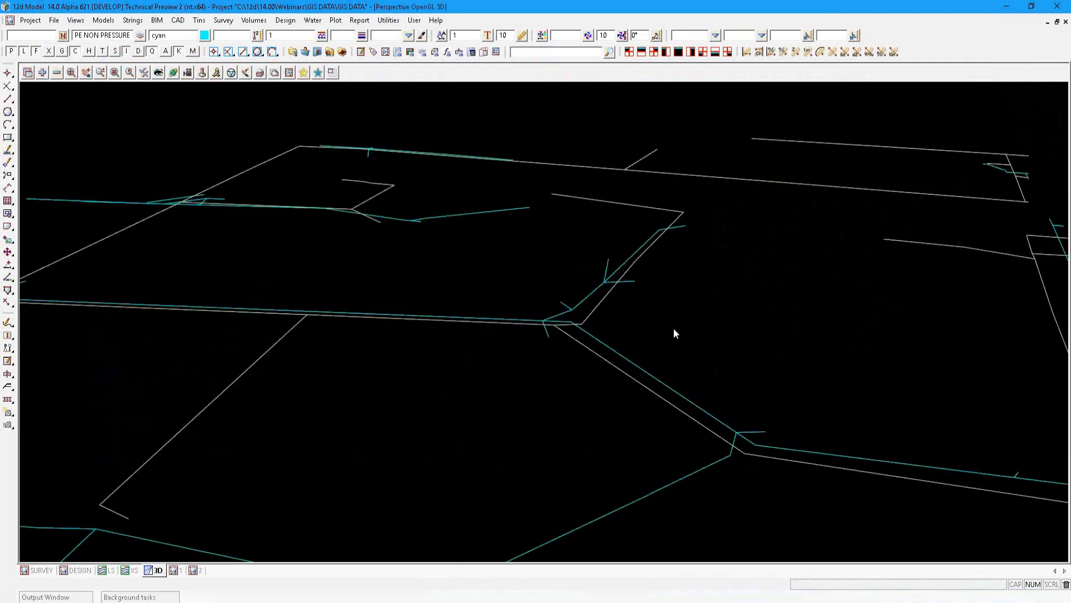
scroll(674, 329, "down", 3)
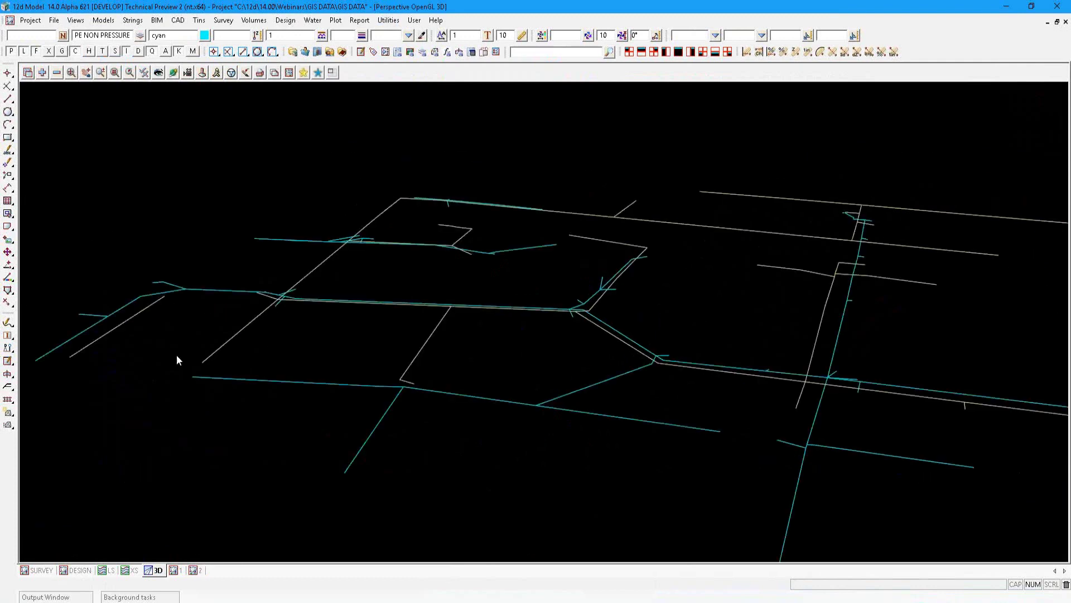
middle_click_drag(177, 355, 697, 381)
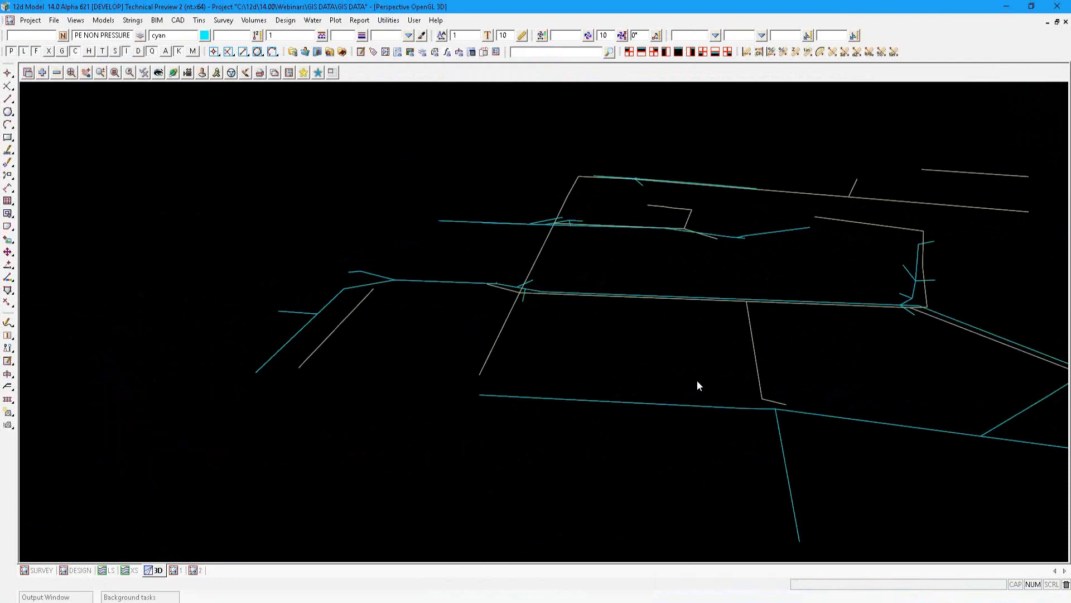
scroll(697, 381, "up", 2)
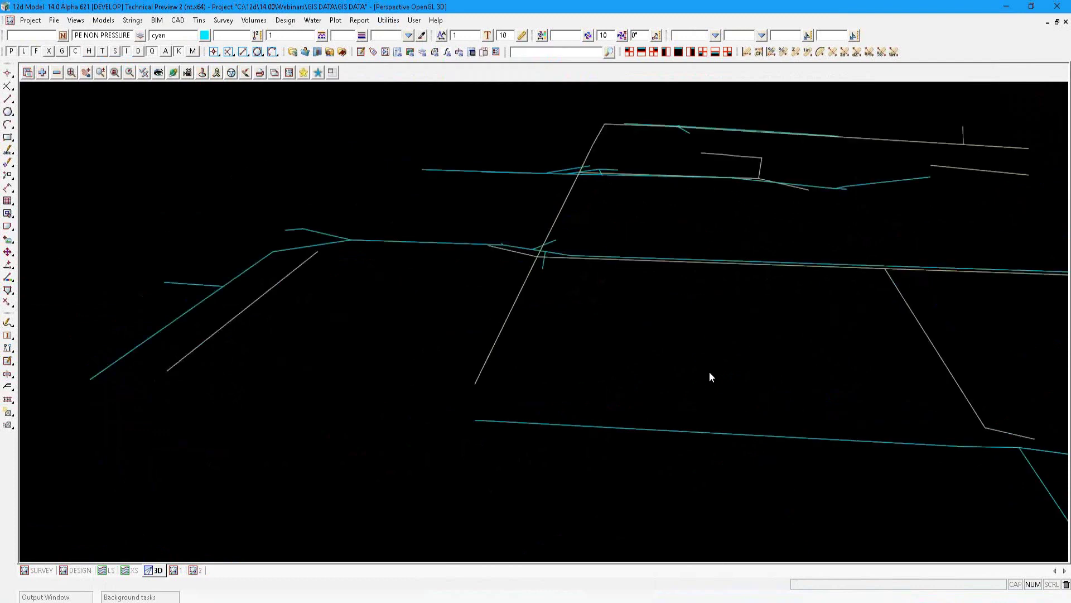
key("ctrl+a")
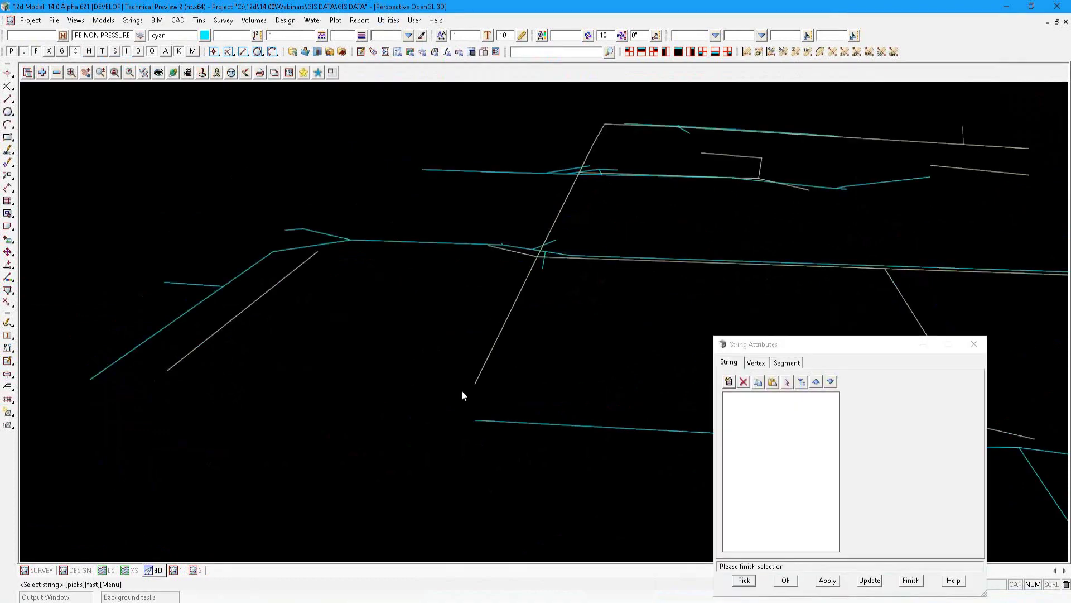
left_click(462, 396)
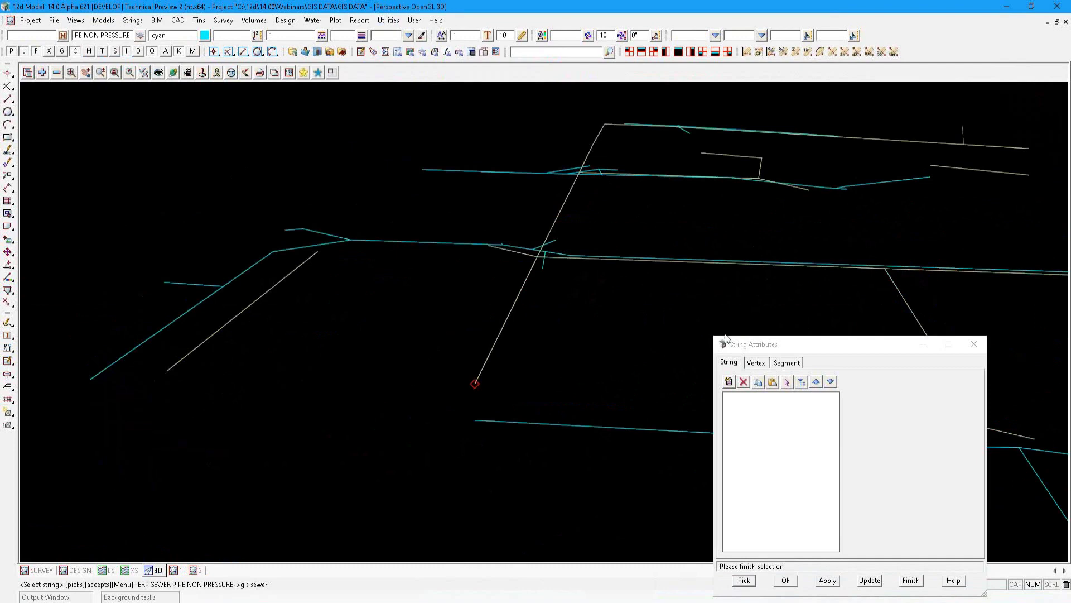
middle_click(779, 276)
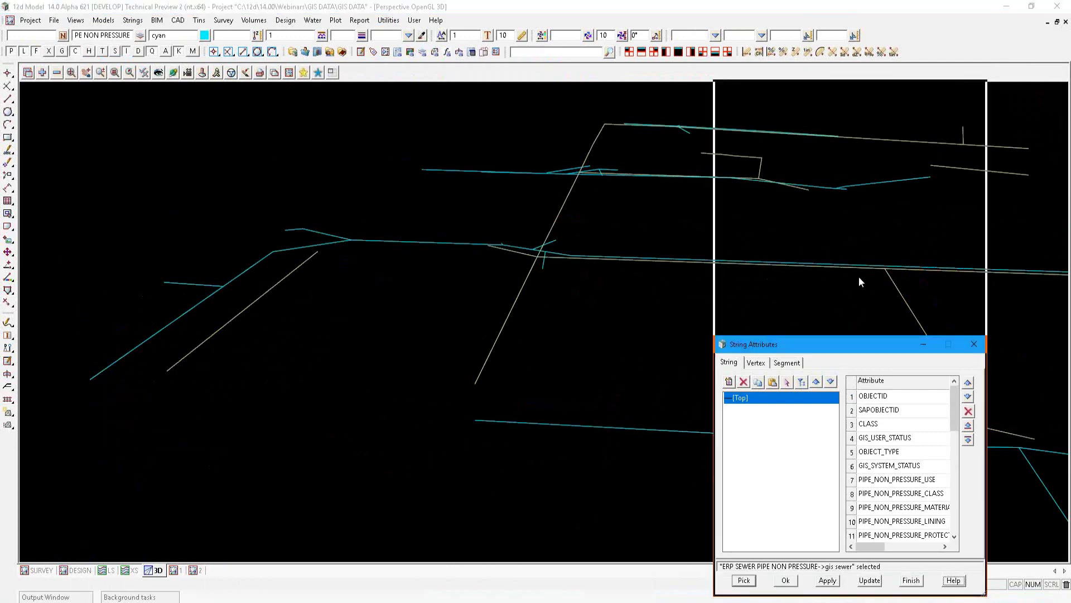
left_click_drag(859, 336, 859, 79)
left_click_drag(1055, 288, 1060, 289)
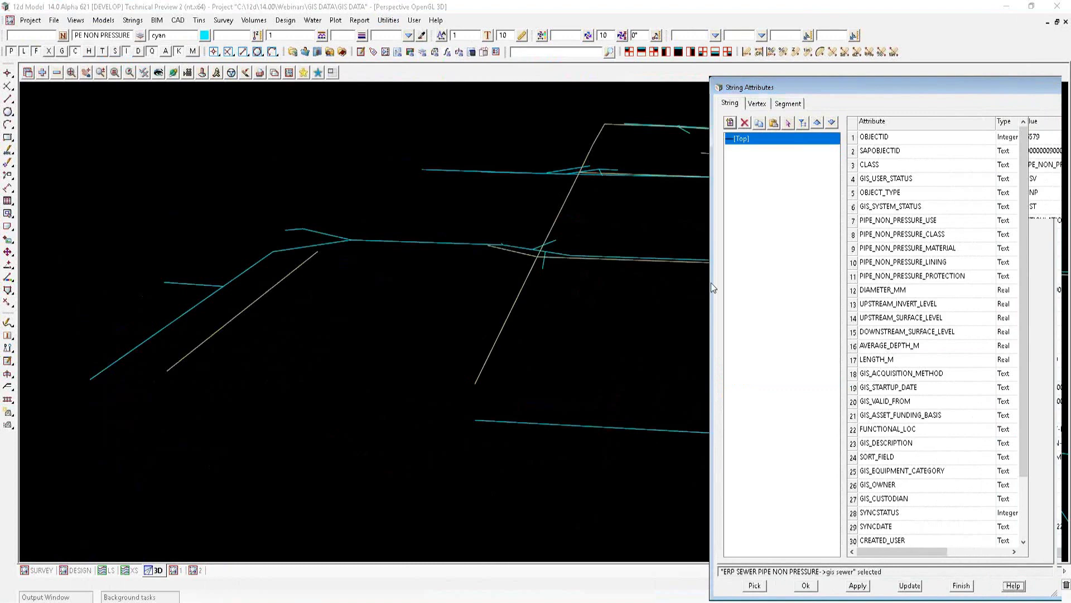
left_click_drag(711, 282, 610, 282)
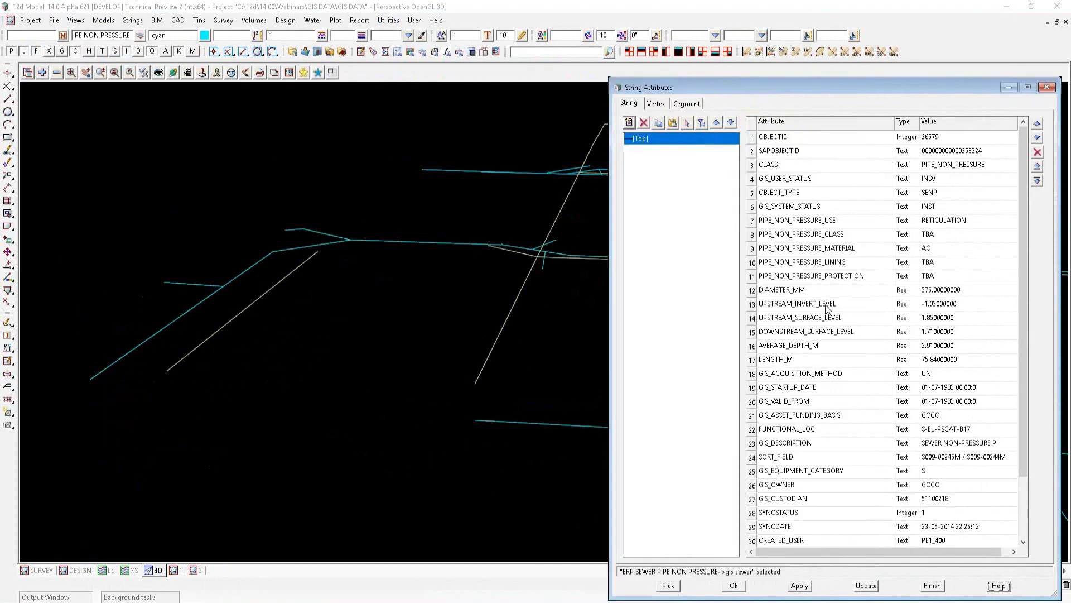
Step: Examine the sewer pipe's UPSTREAM_INVERT_LEVEL and remaining string attributes through to DOWNSTREAM_INVERT_LEVEL, and close the attribute window
left_click(826, 306)
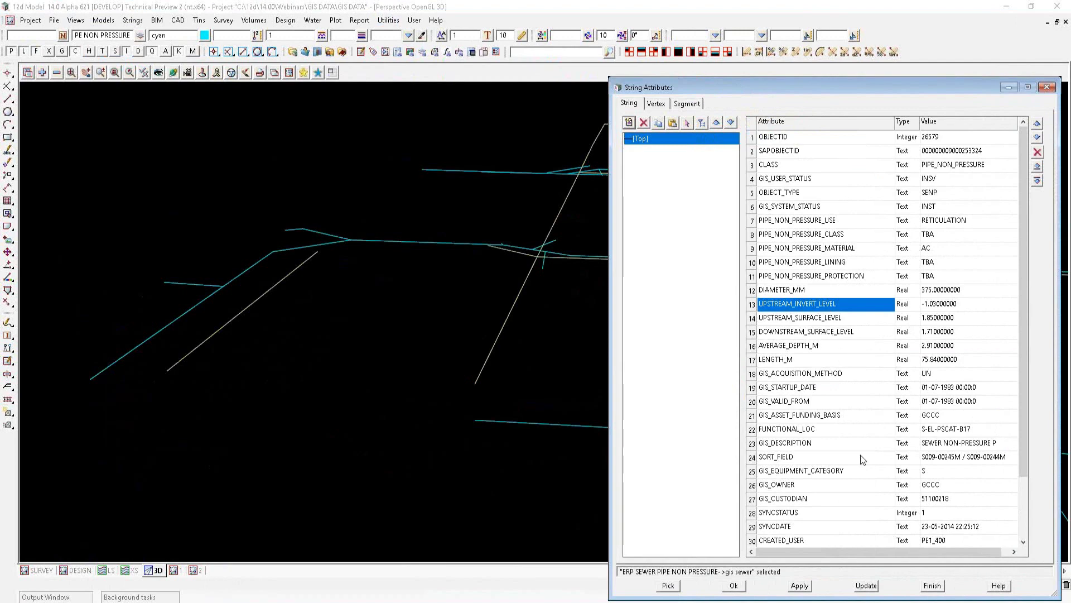
scroll(858, 454, "down", 1)
scroll(858, 454, "down", 1)
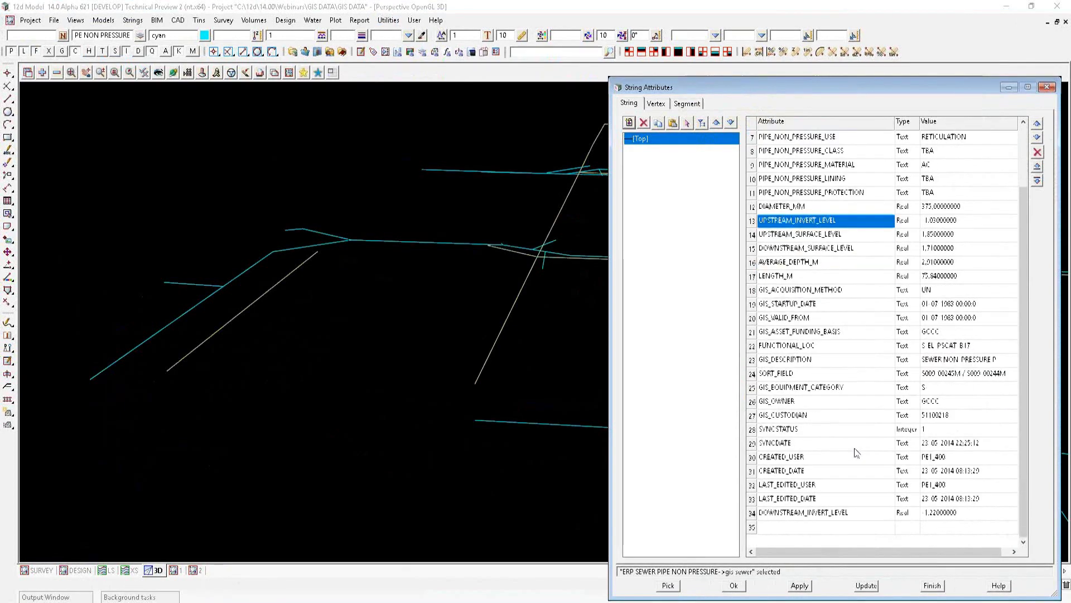
scroll(857, 452, "up", 2)
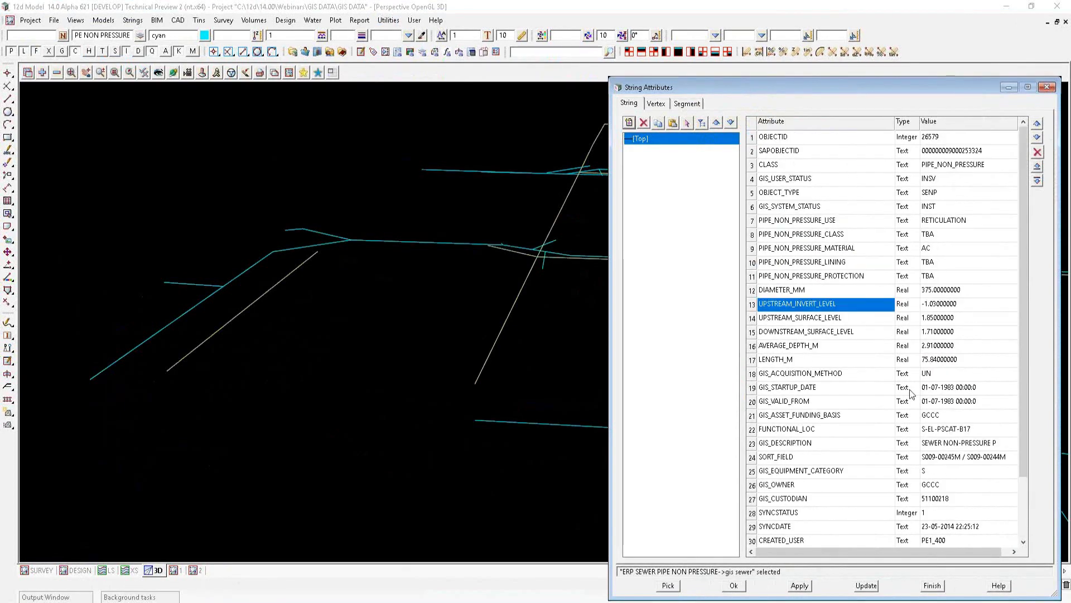
left_click(1043, 89)
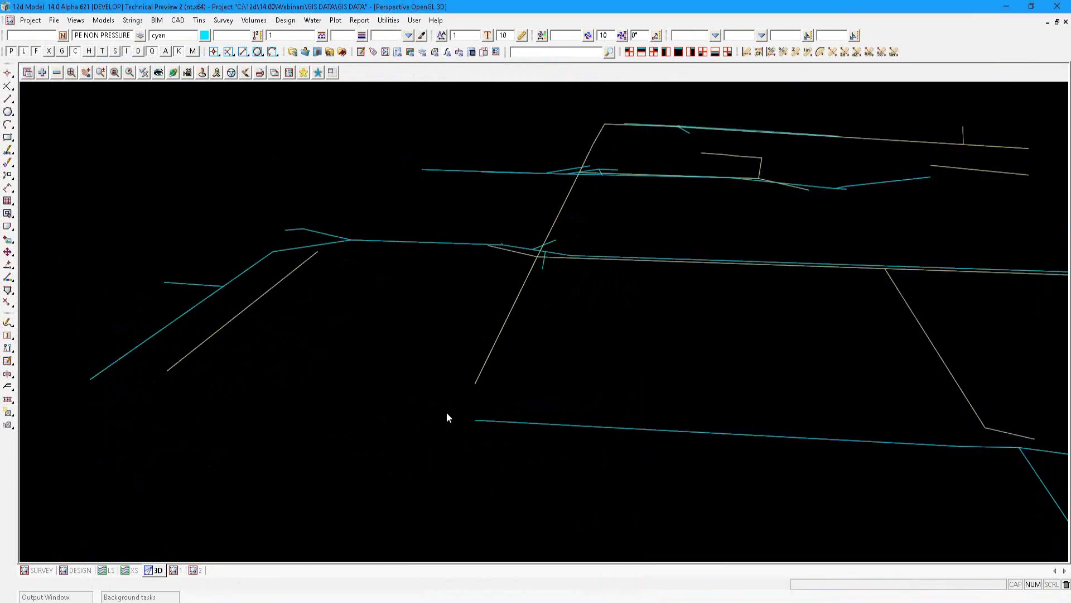
Step: Inquire about the free end of the same gis sewer string to check its height, and finish the inquiry
key("F2")
left_click(472, 387)
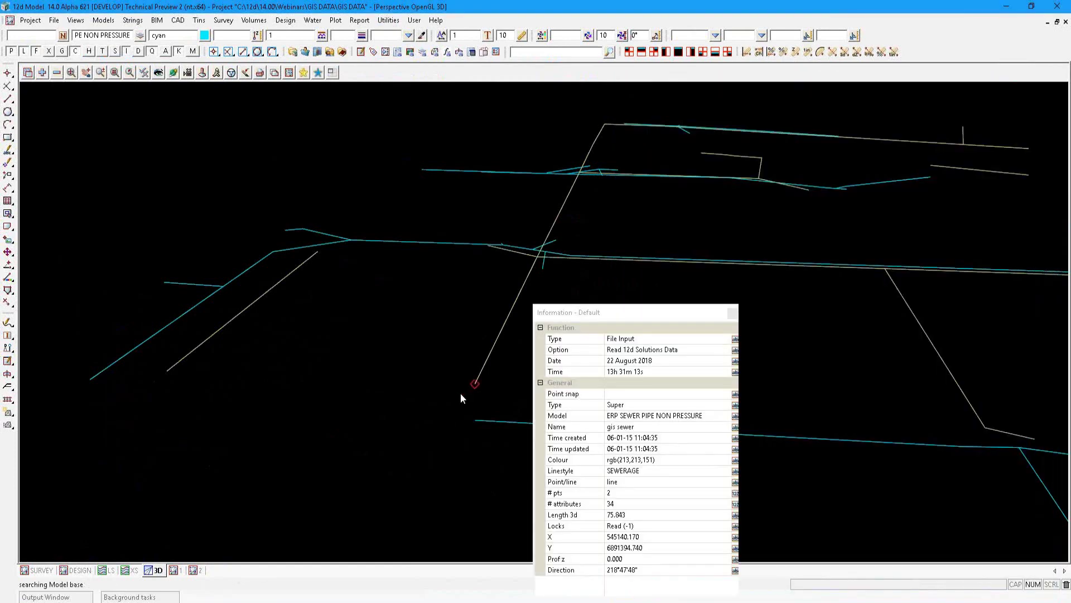
left_click_drag(461, 393, 477, 408)
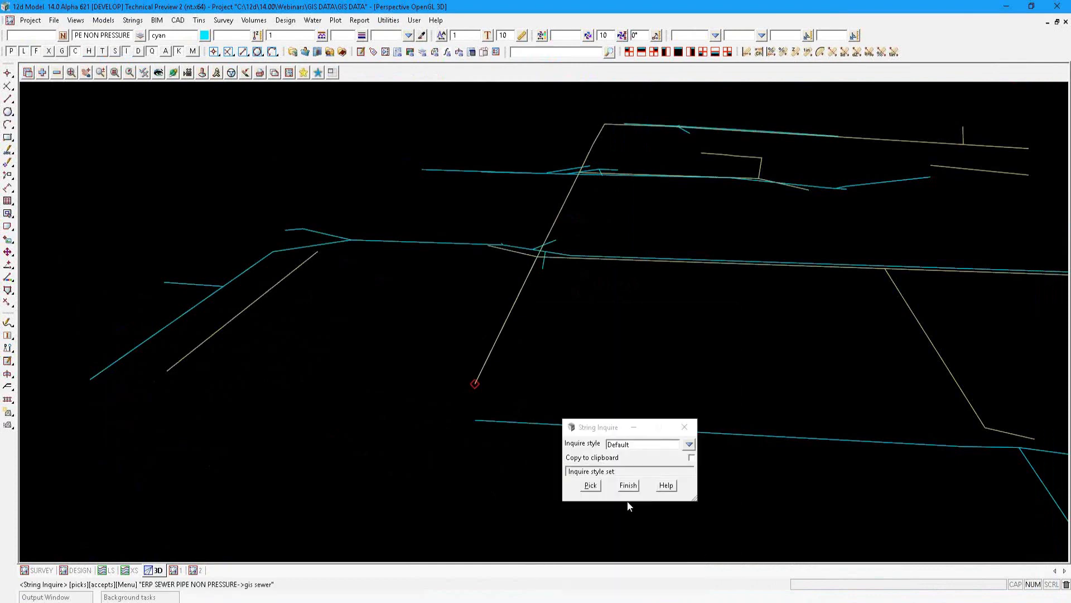
left_click(629, 485)
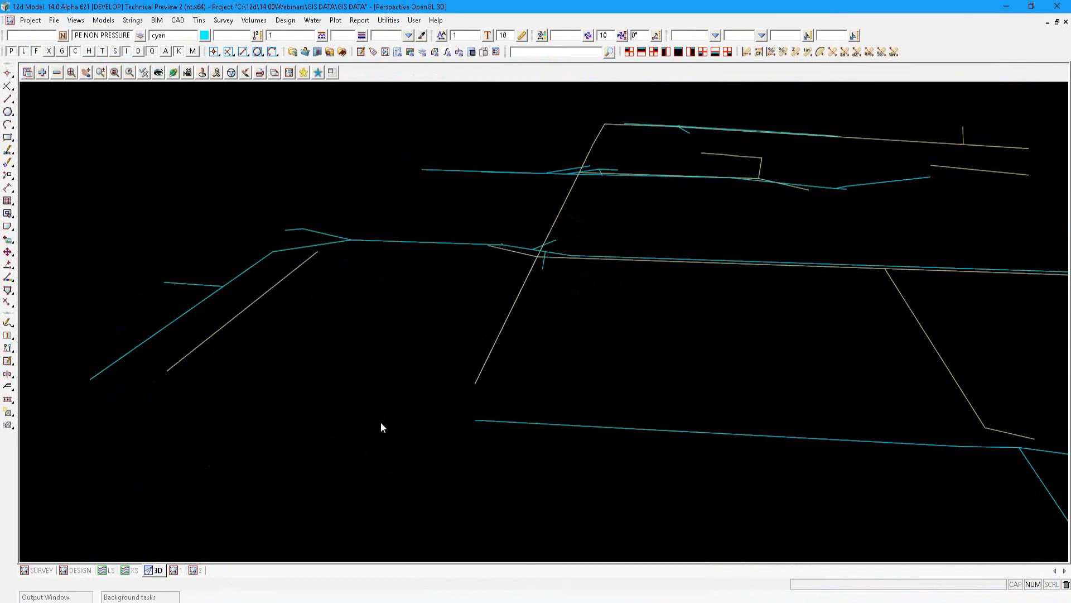
Step: Set up Apply Attribute Manipulator File with a new manipulator file named DEMO, and open that file for editing
scroll(381, 422, "down", 1)
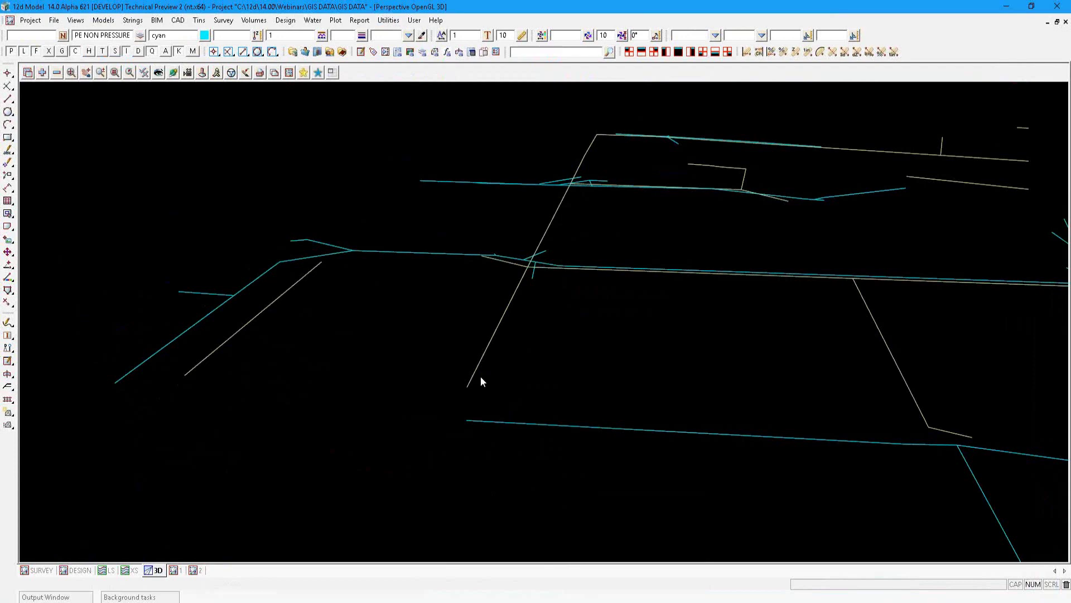
left_click(388, 21)
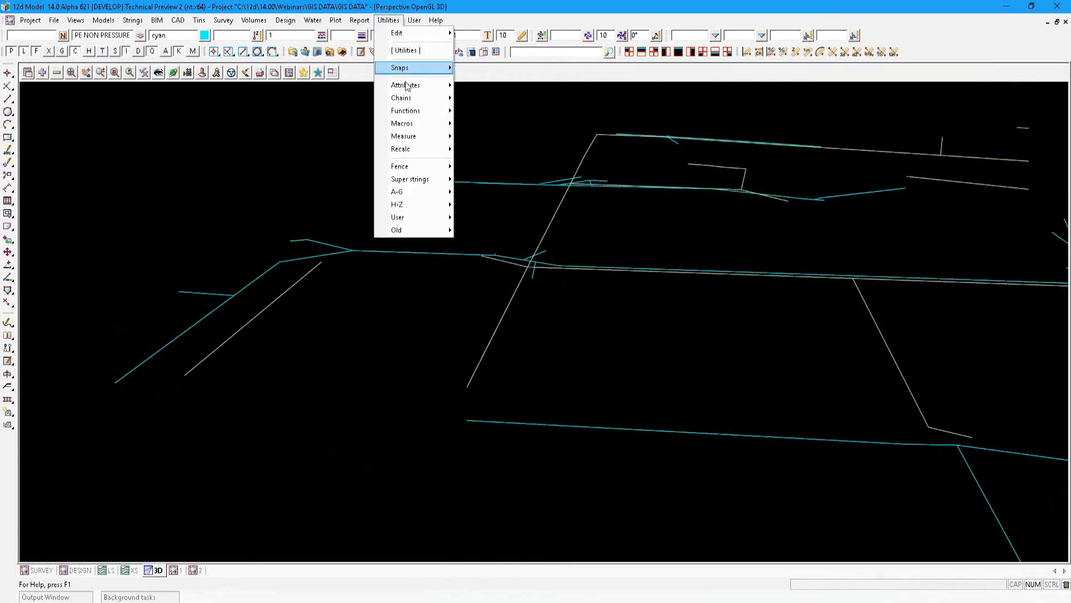
mouse_move(407, 87)
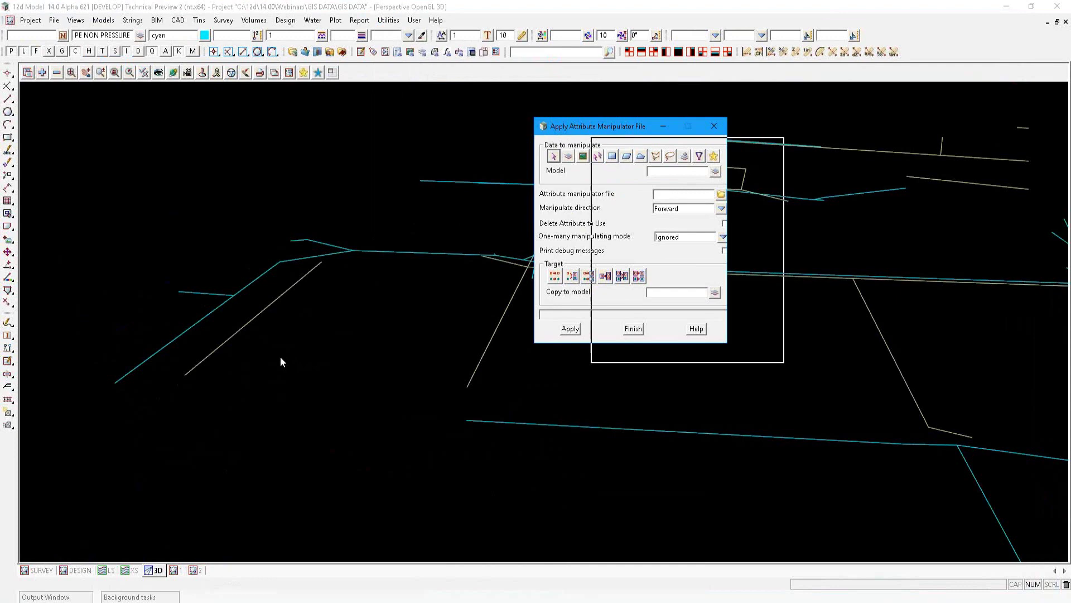
scroll(280, 356, "down", 2)
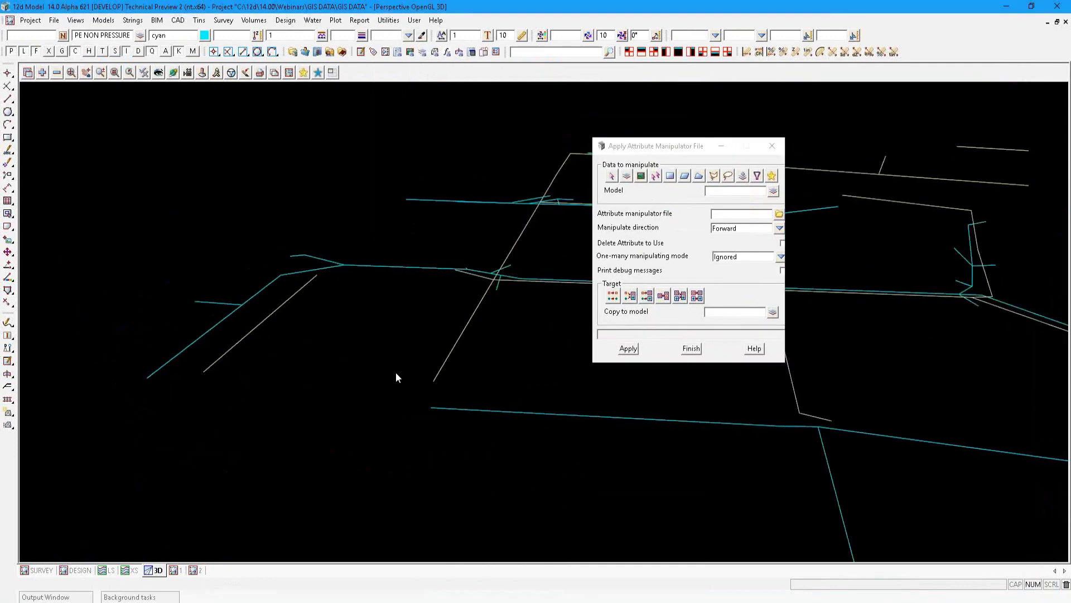
scroll(396, 373, "down", 2)
left_click(779, 214)
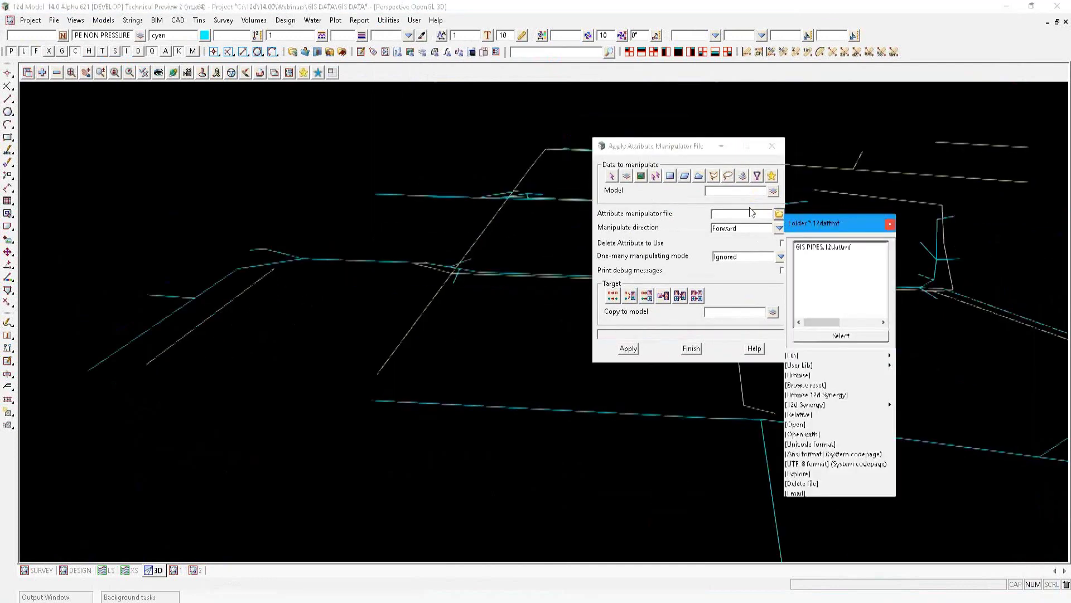
left_click(752, 212)
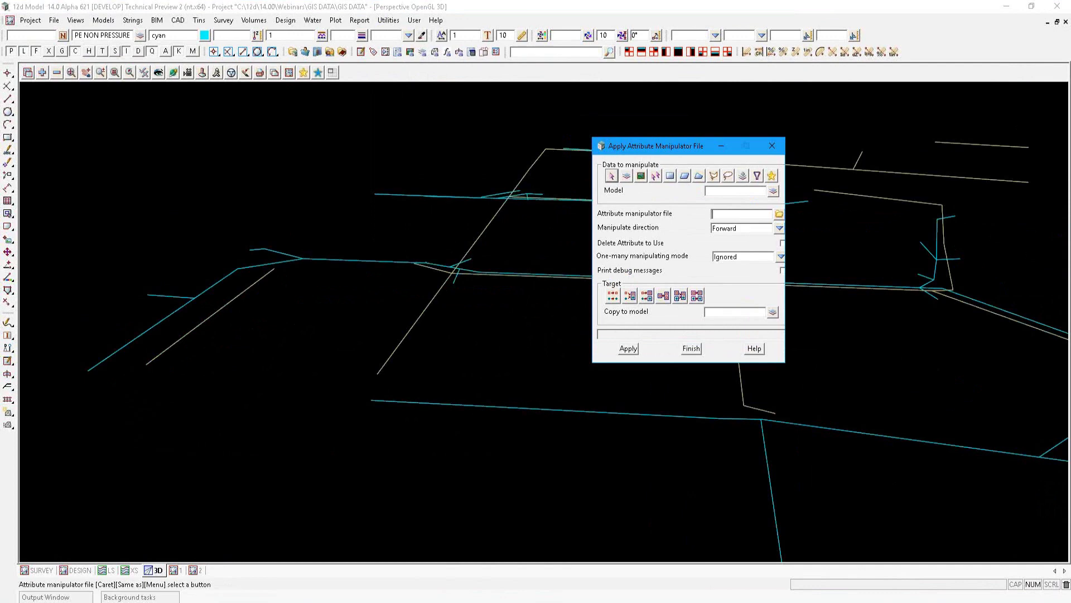
type("DEMO")
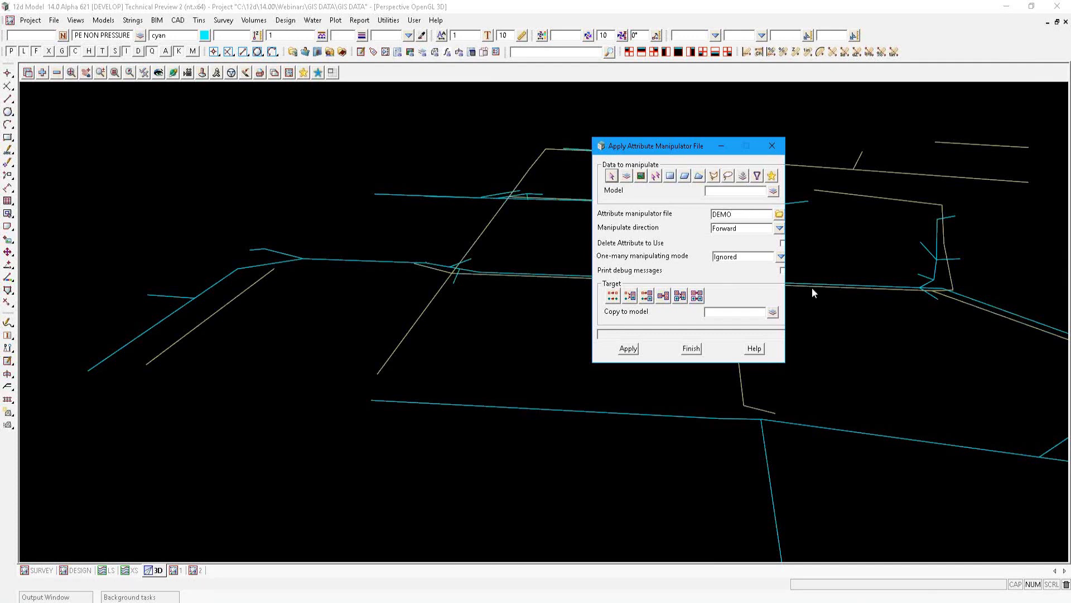
left_click(779, 214)
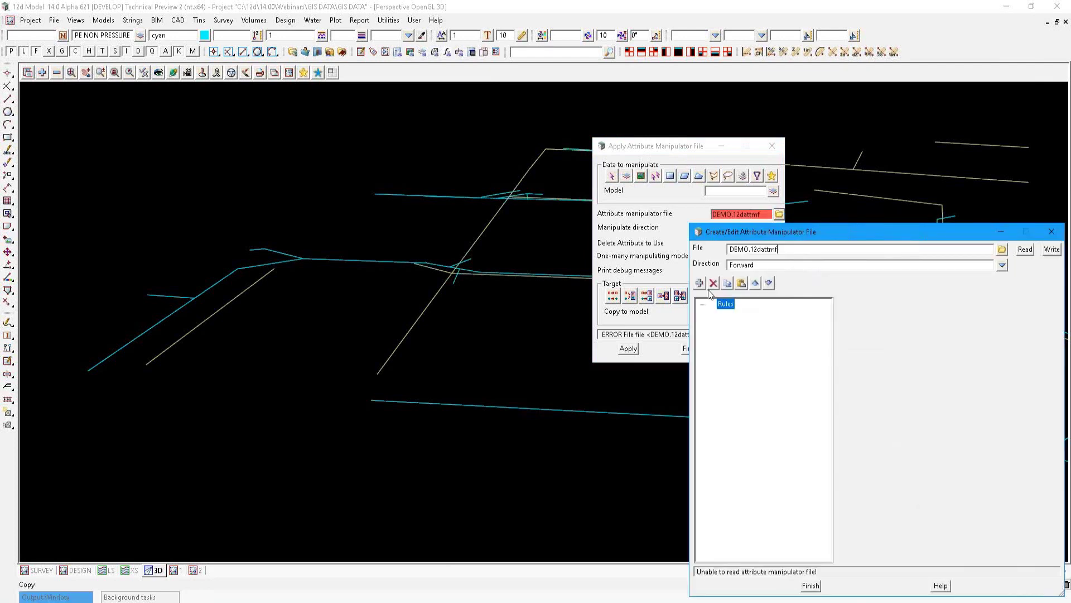
Step: Add manipulator rules using the DIAMETER_MM, UPSTREAM_INVERT_LEVEL and DOWNSTREAM_INVERT_LEVEL string attributes picked from a gis stormwater drainage pipe
left_click(700, 284)
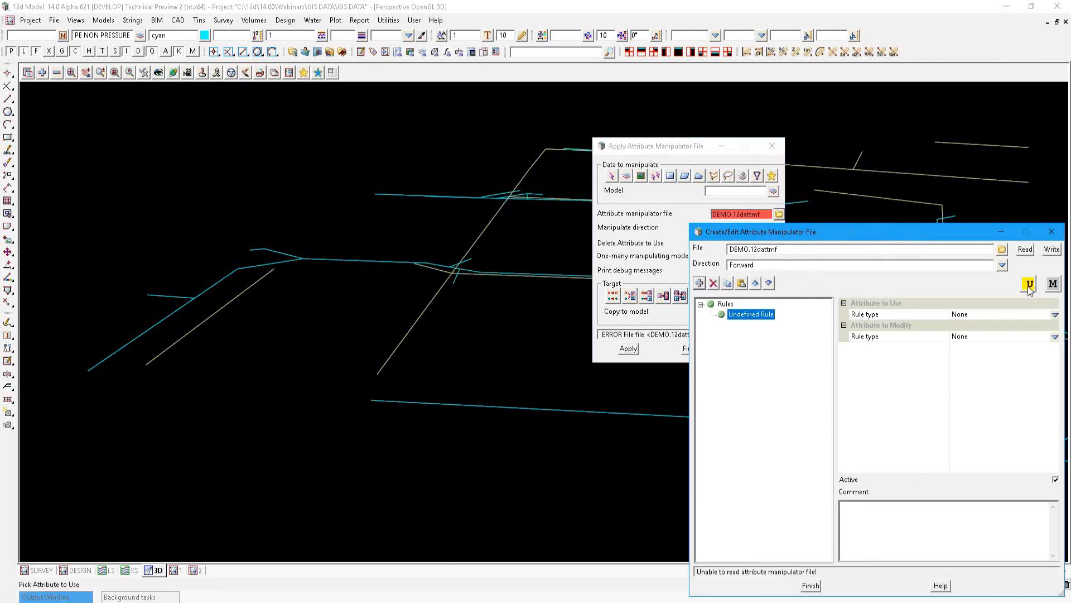
left_click(1029, 285)
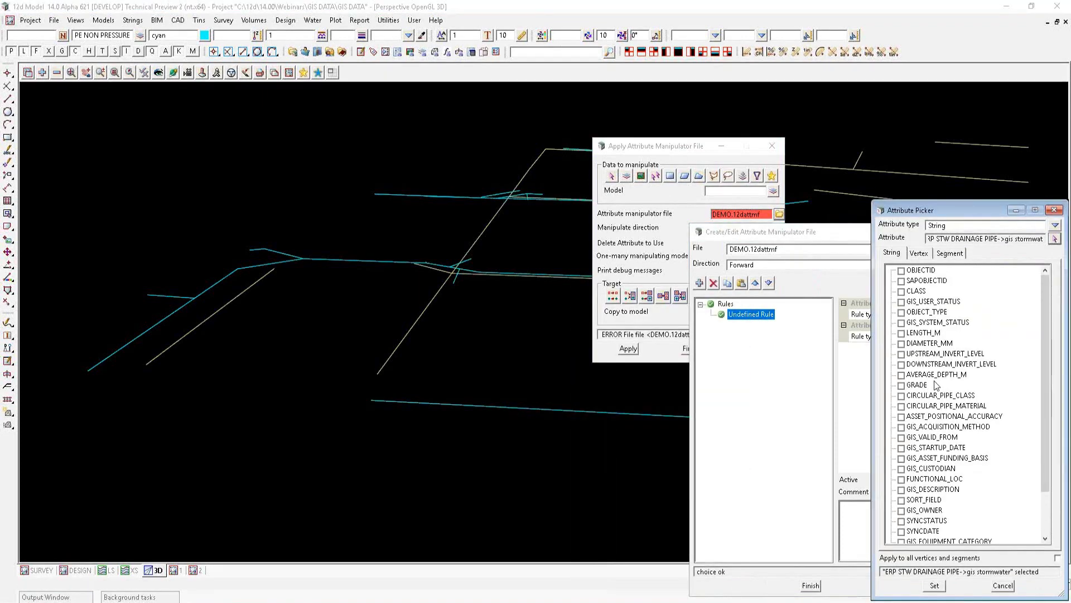
left_click(901, 354)
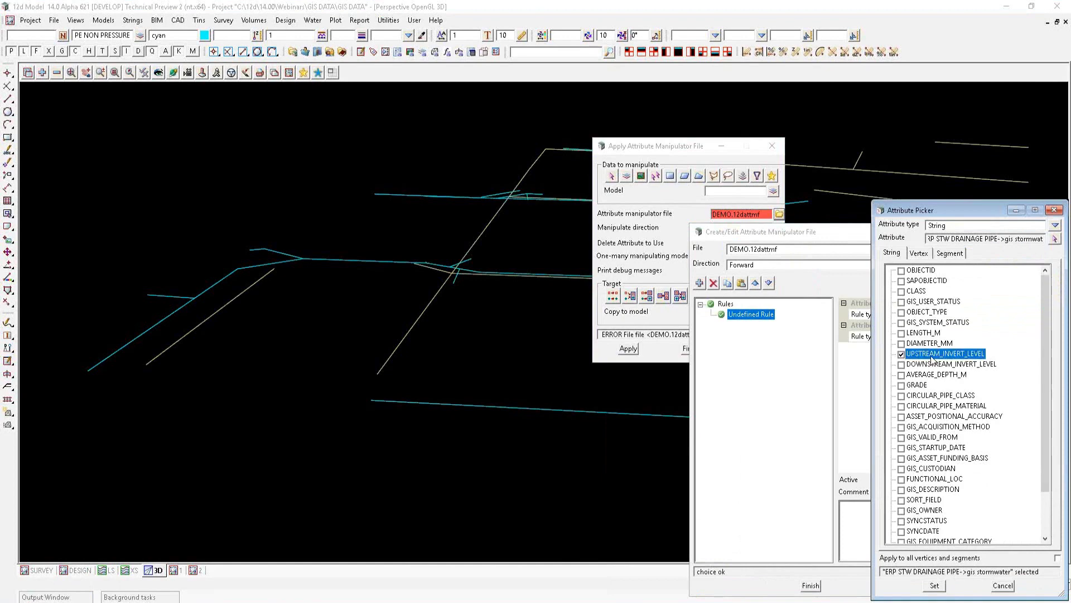
left_click(902, 365)
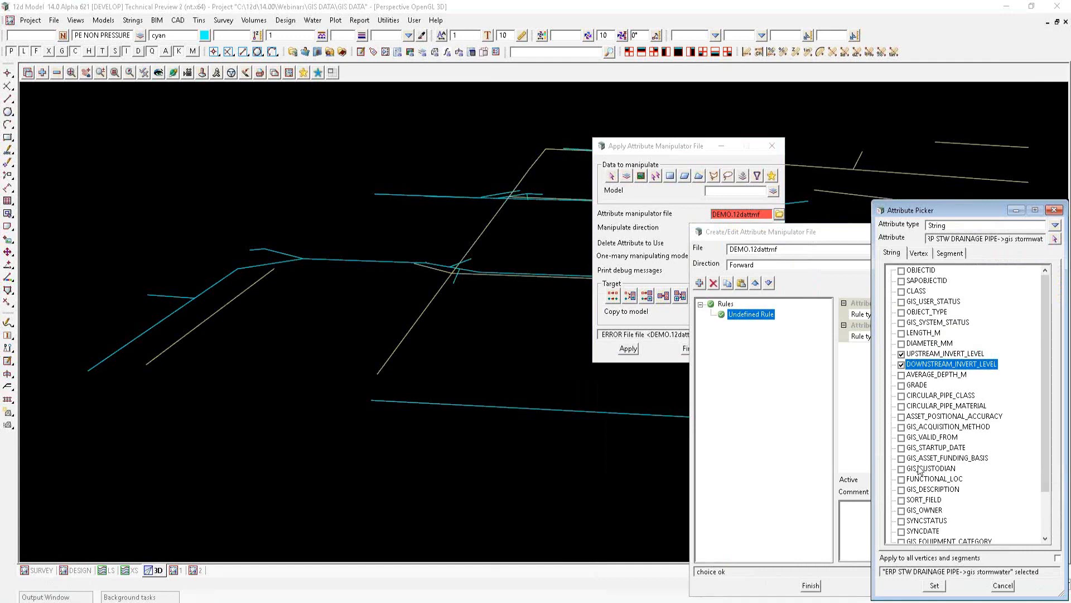
left_click(901, 344)
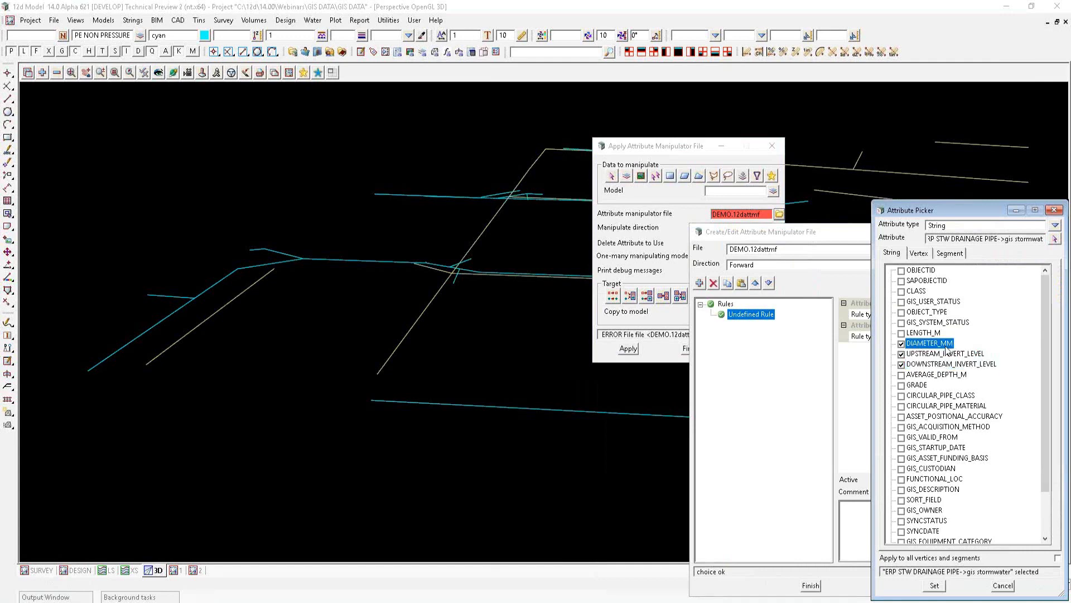
left_click(938, 584)
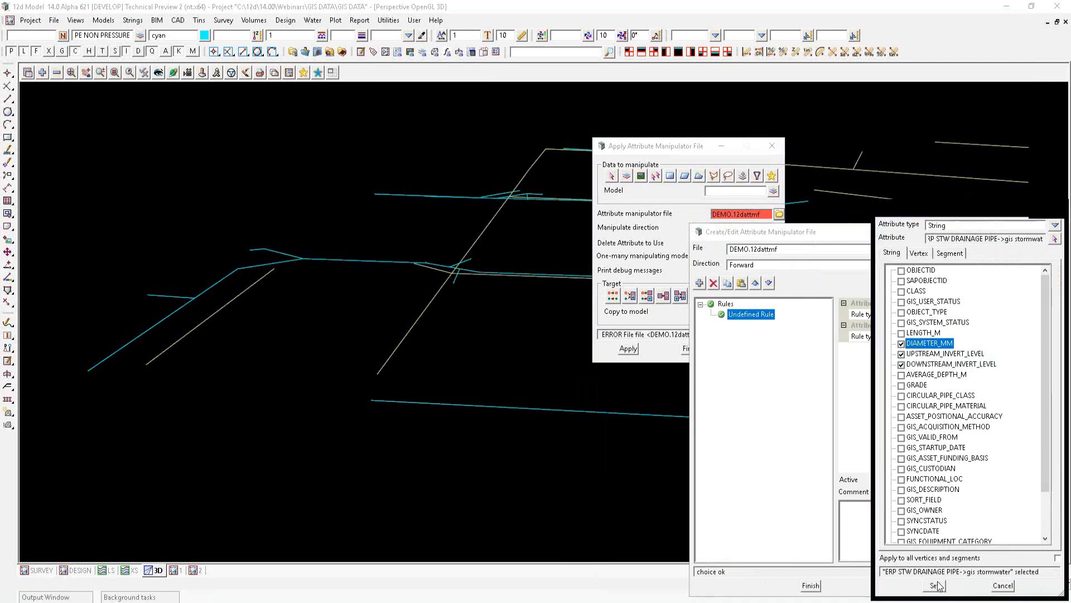
left_click_drag(638, 144, 95, 91)
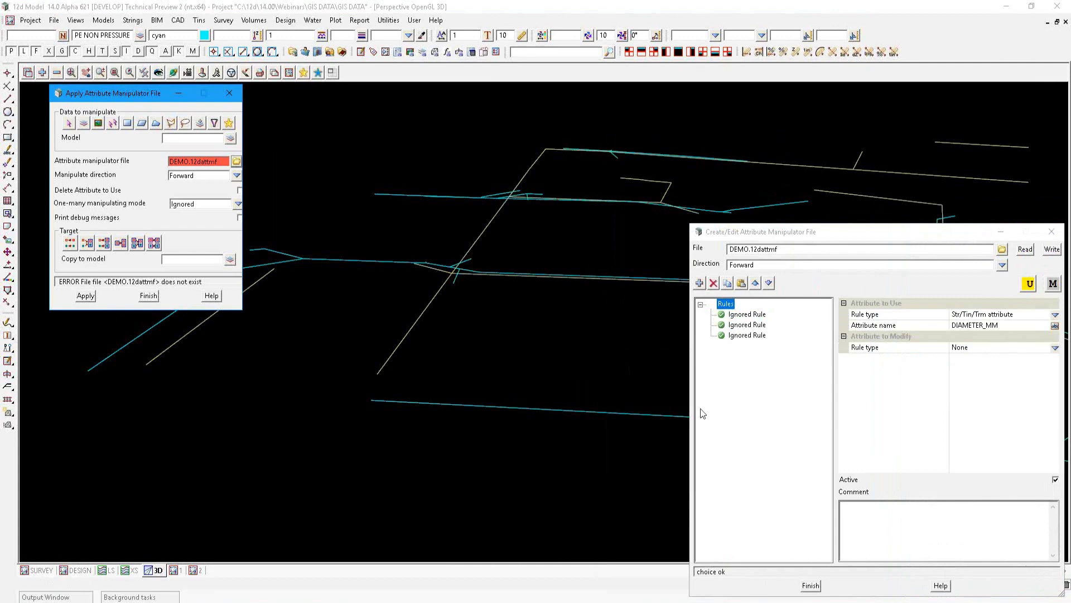
Step: Make the DIAMETER_MM rule modify the Str/Tin/Trm property Pipe diameter with a factor of 0.001
left_click(756, 316)
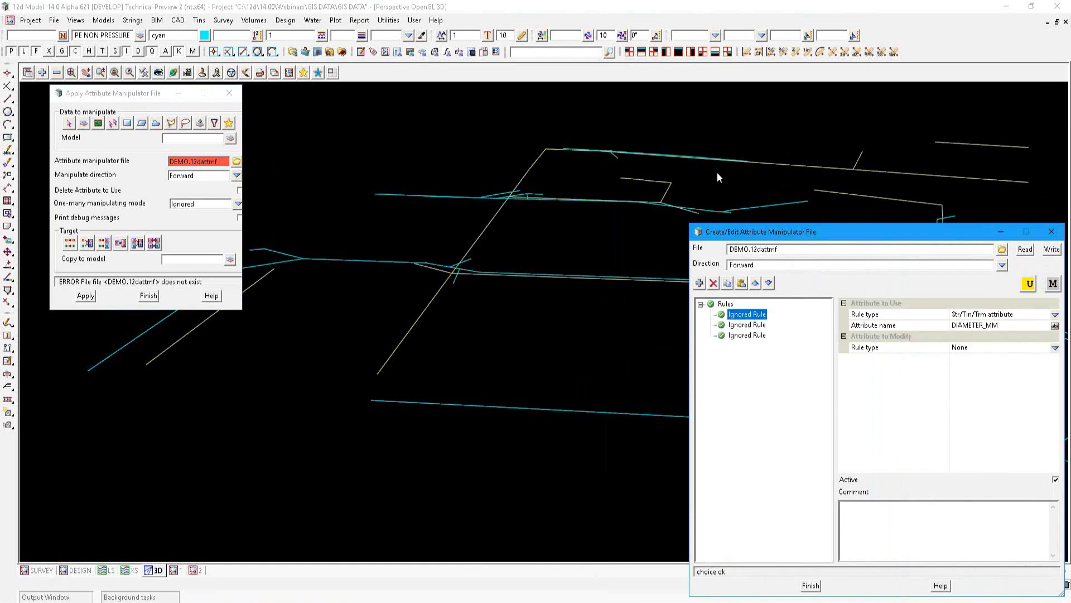
left_click_drag(850, 230, 717, 173)
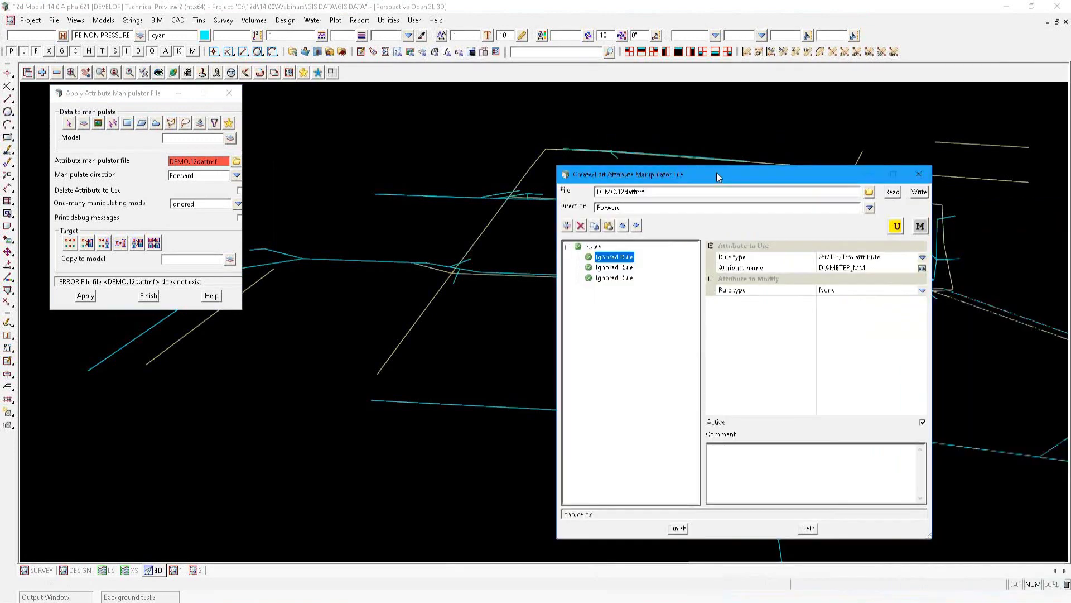
left_click(922, 292)
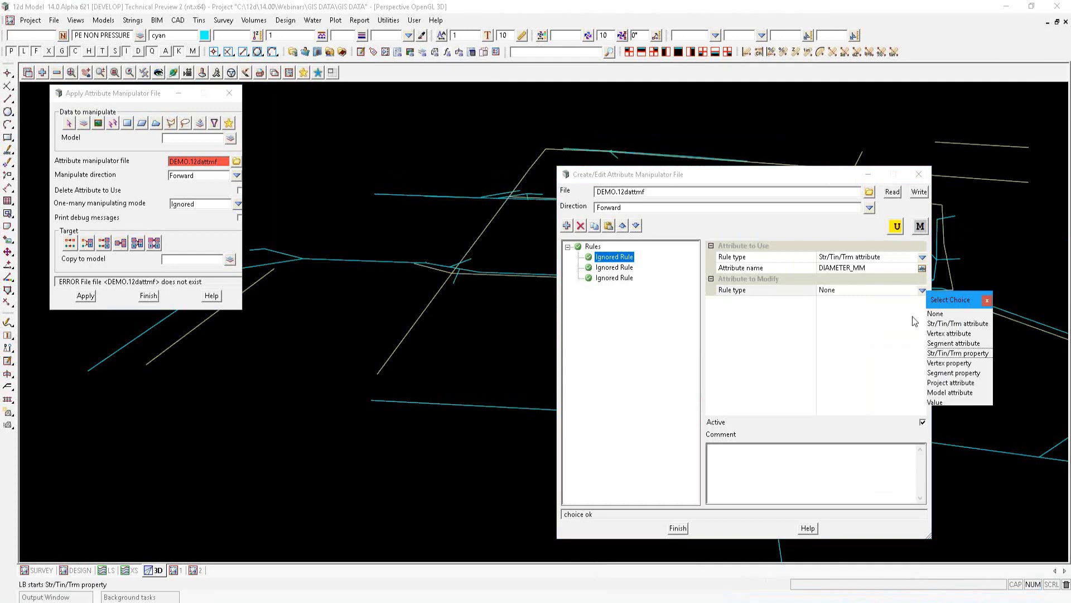
left_click(940, 353)
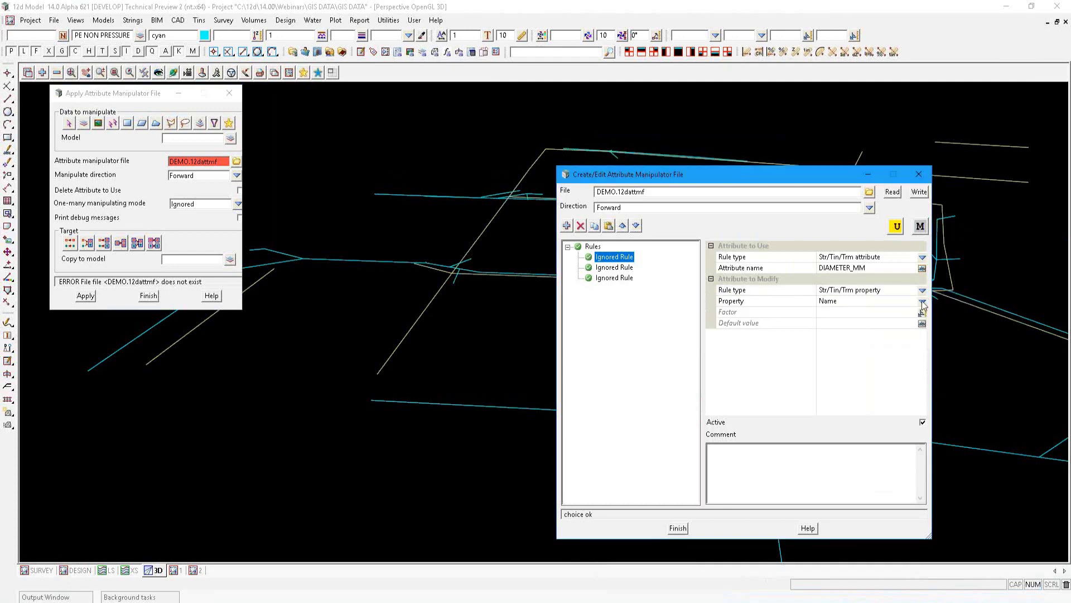
left_click(923, 301)
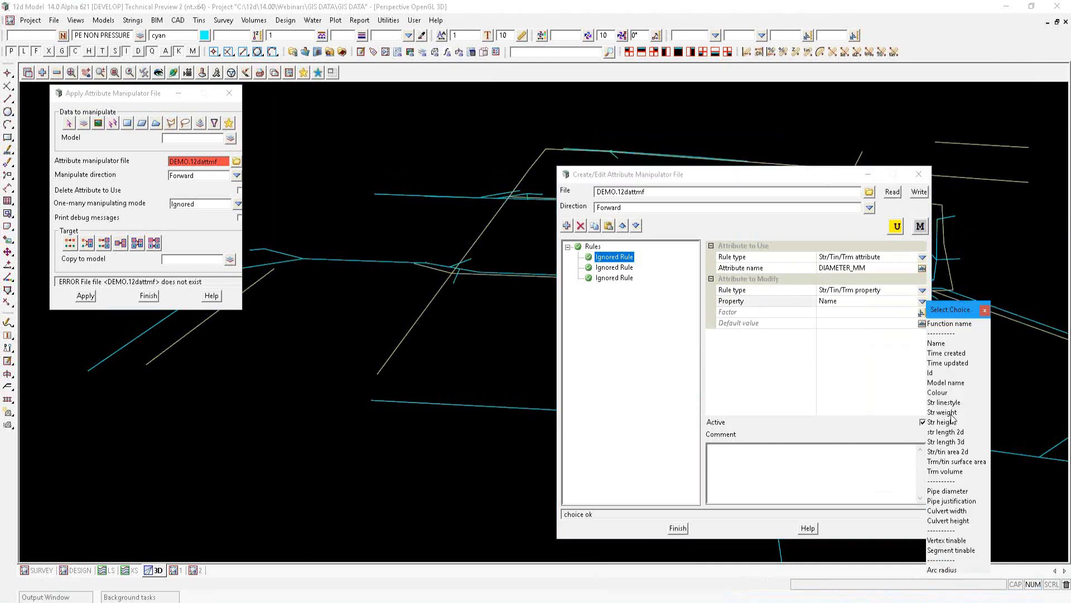
left_click(948, 491)
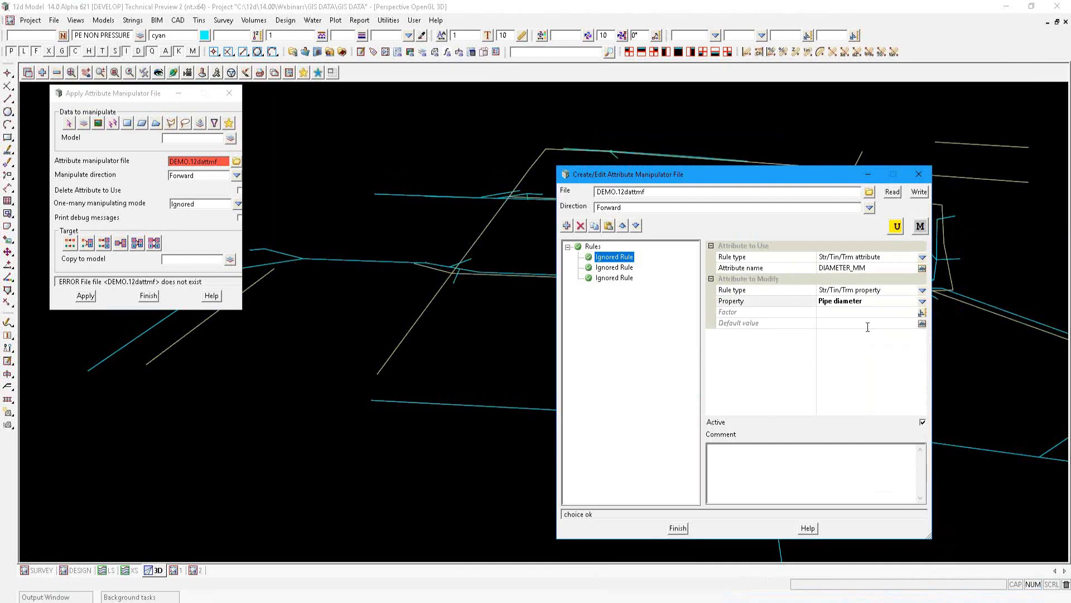
left_click(866, 312)
left_click(858, 269)
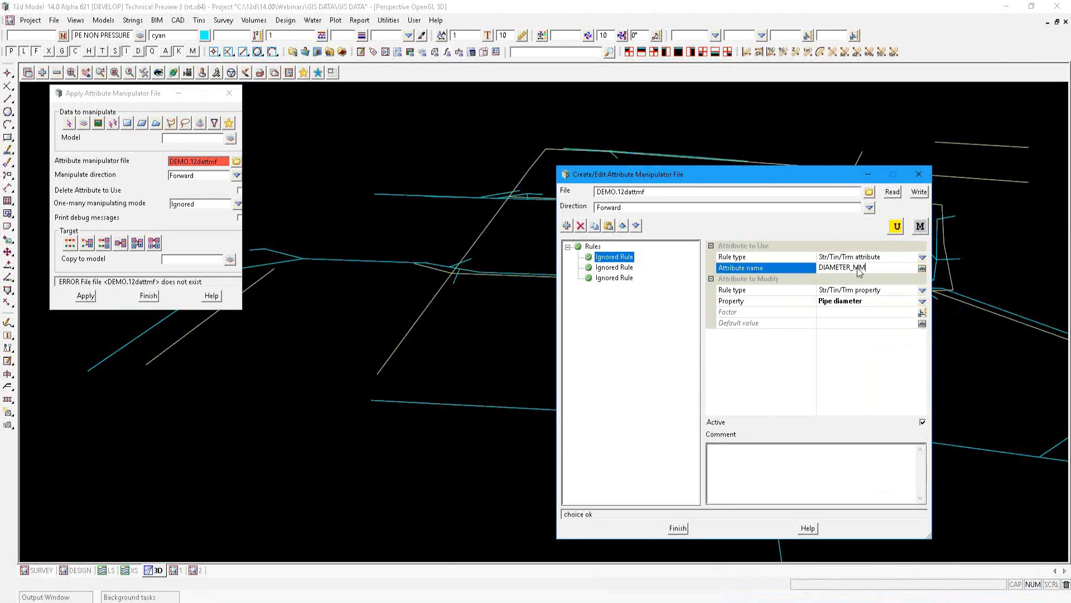
left_click(844, 313)
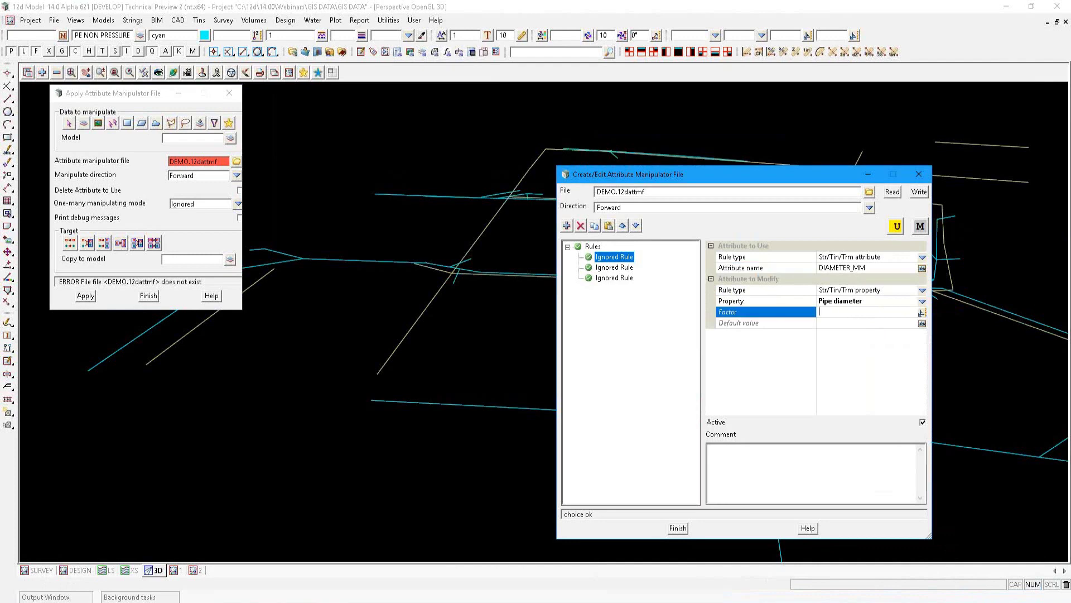
type("0.001")
Step: Make the UPSTREAM_INVERT_LEVEL rule modify the vertex property Str height at index 1
left_click(615, 267)
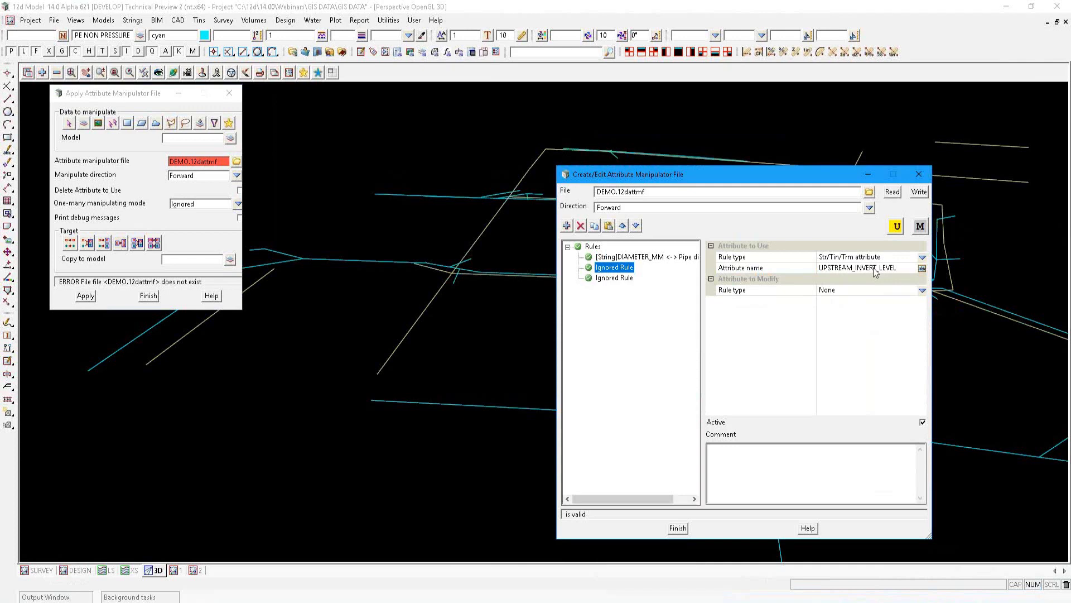
left_click(922, 290)
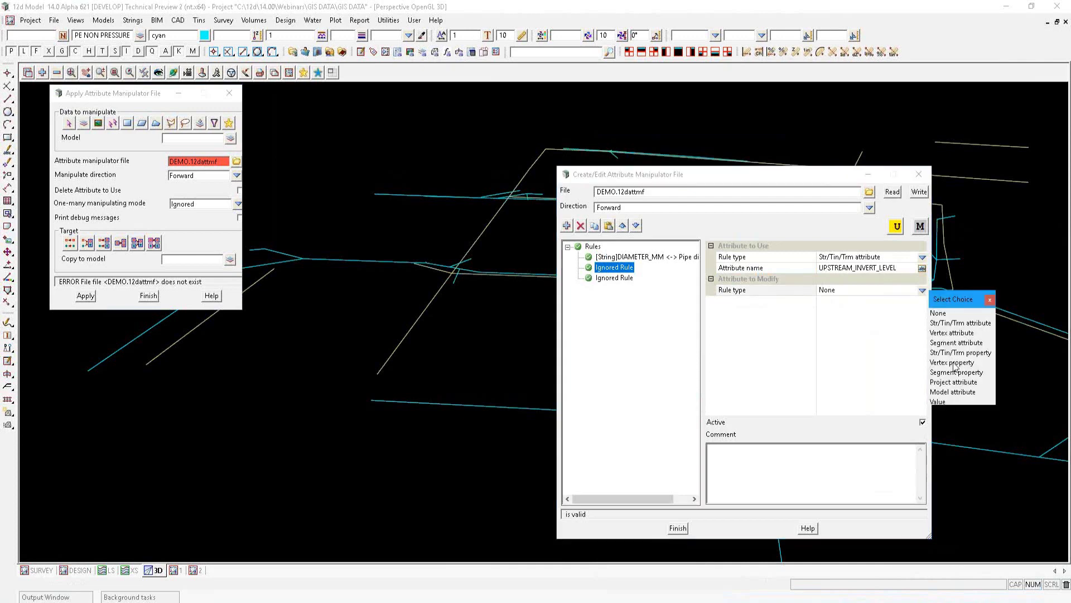
left_click(949, 362)
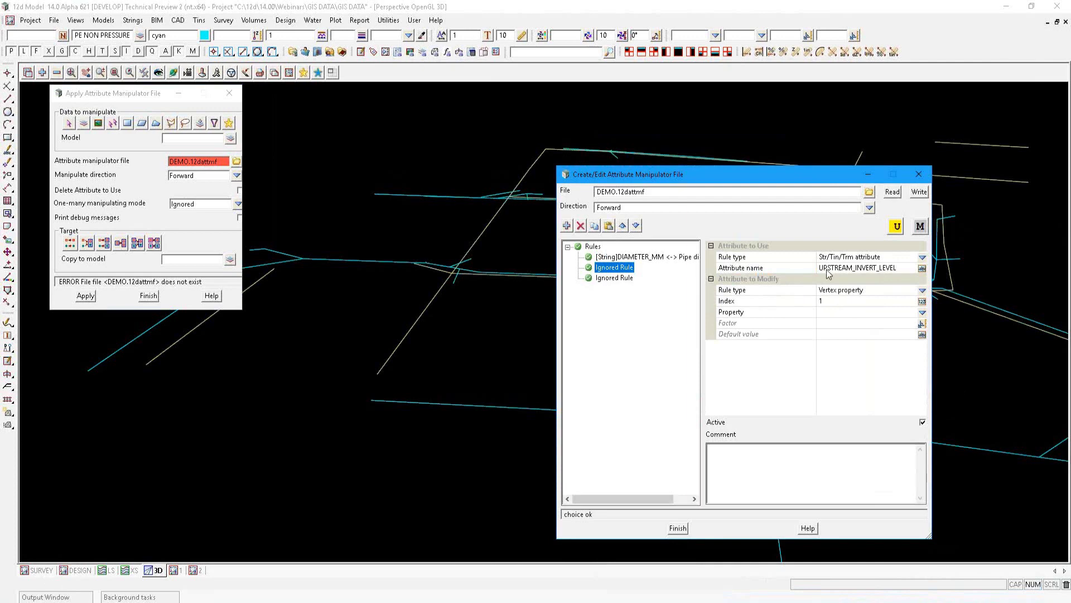
left_click(833, 301)
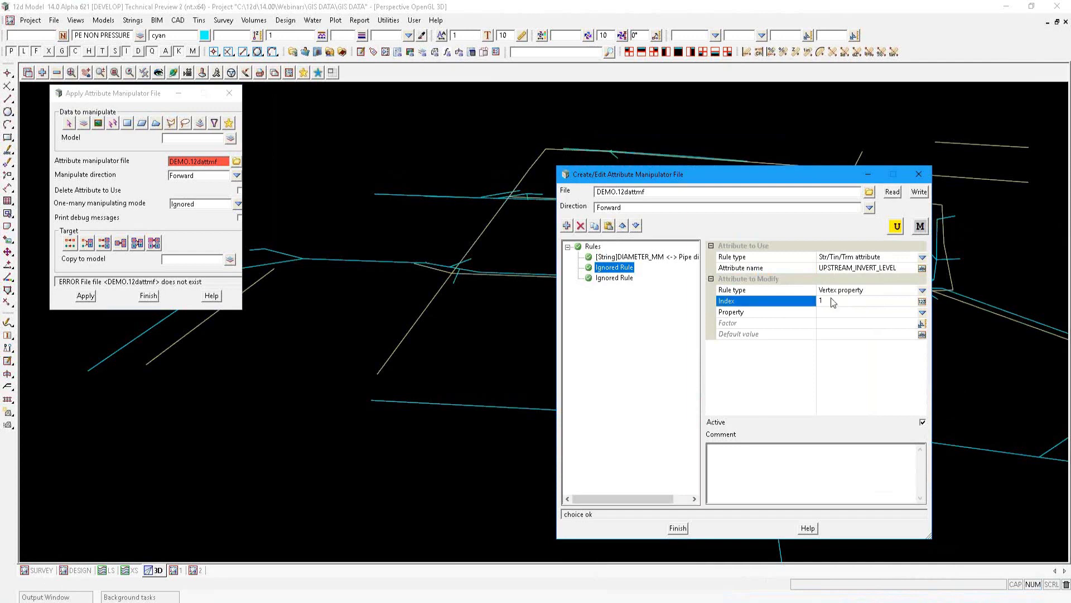
left_click(923, 313)
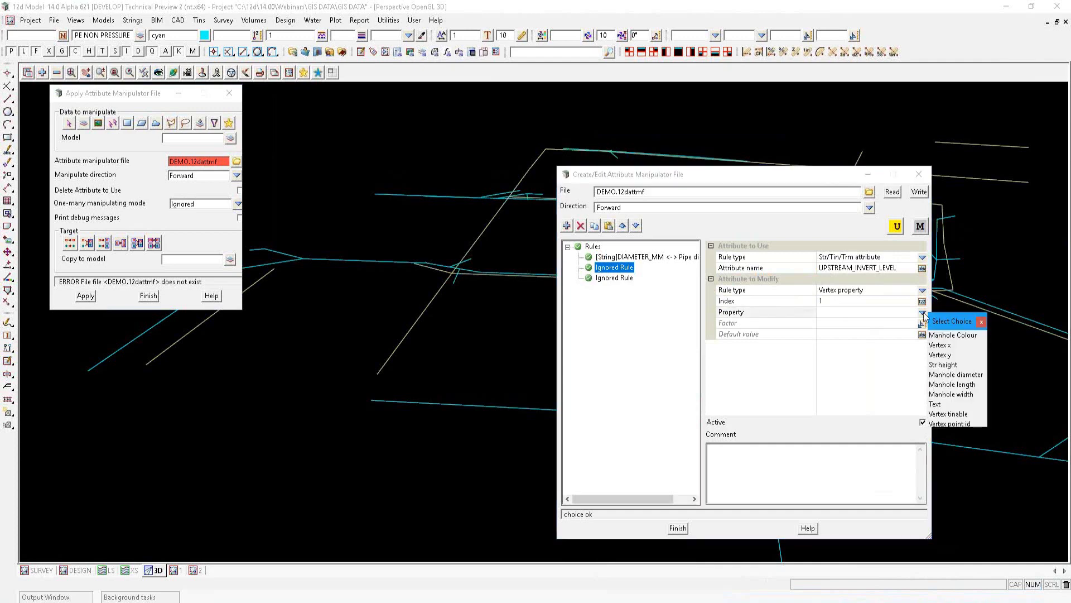
left_click(946, 364)
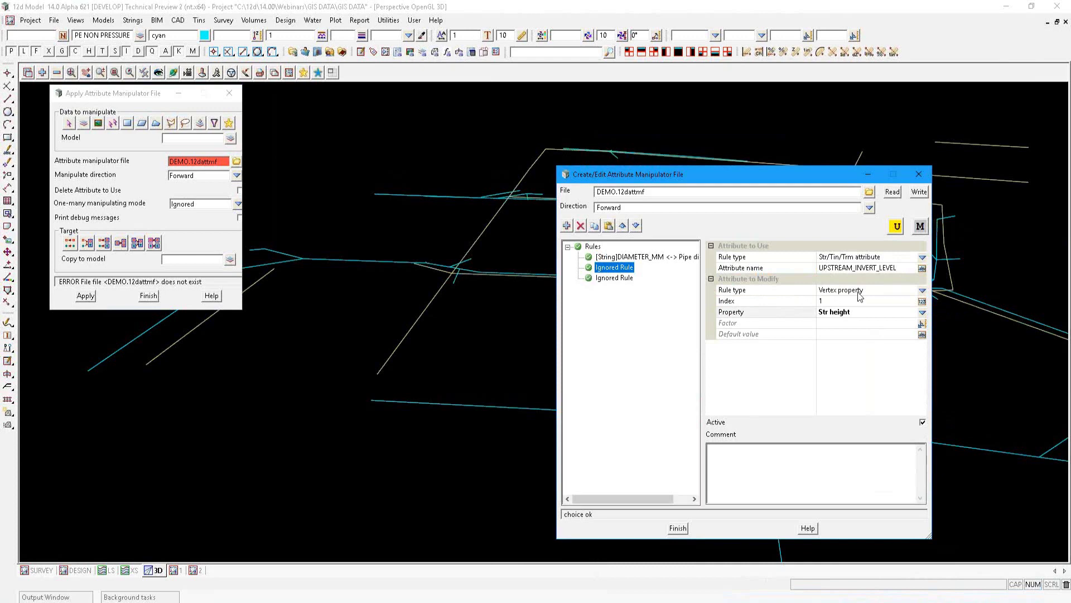
left_click(857, 269)
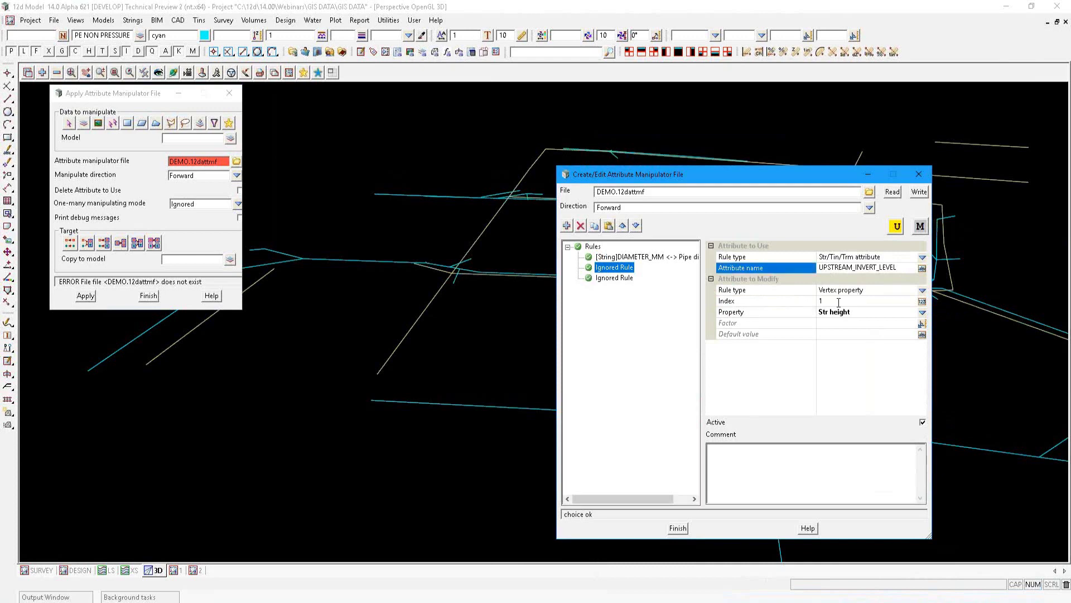
left_click(839, 303)
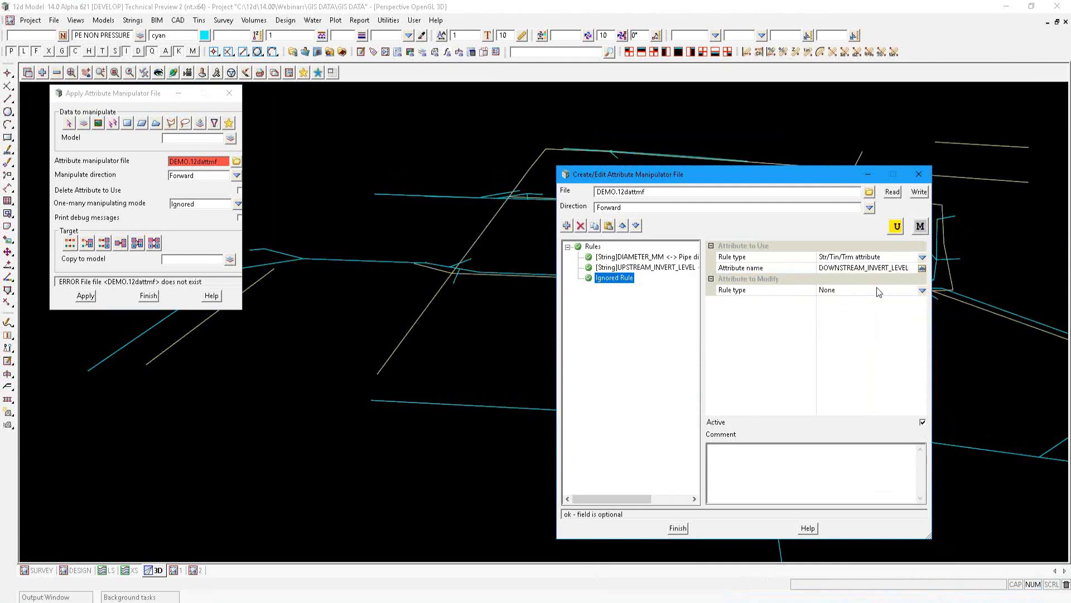
Step: Make the DOWNSTREAM_INVERT_LEVEL rule modify the vertex property Str height at index -1
left_click(923, 291)
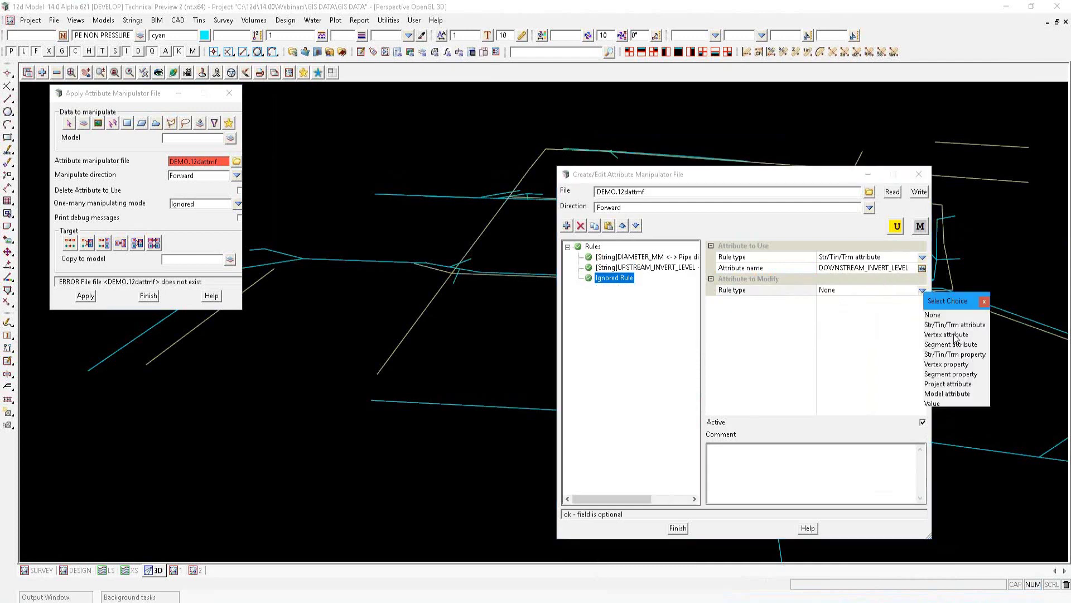
left_click(947, 364)
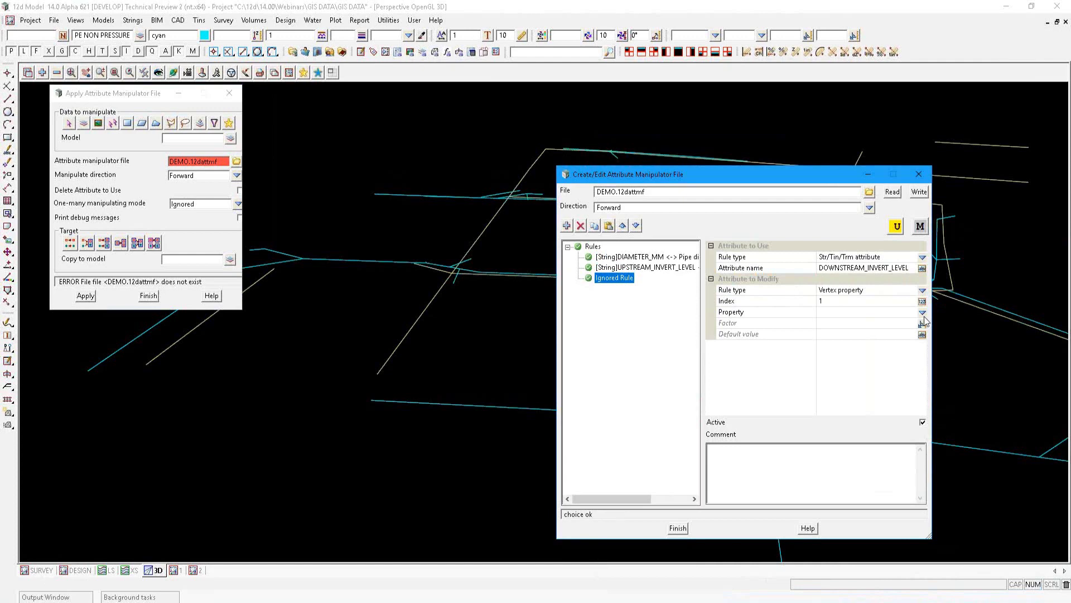
left_click(923, 312)
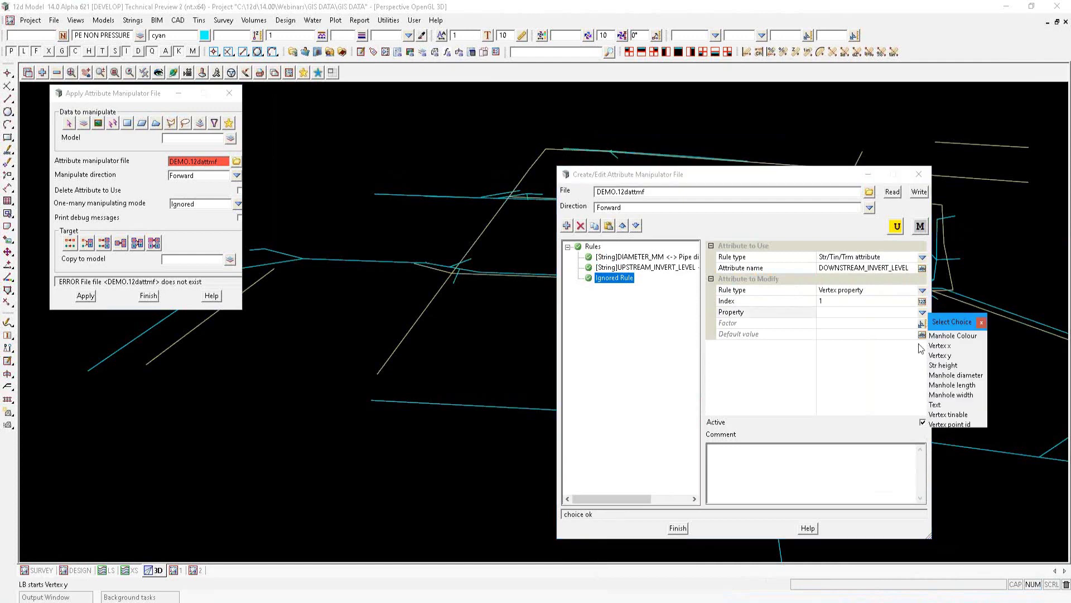
left_click(943, 365)
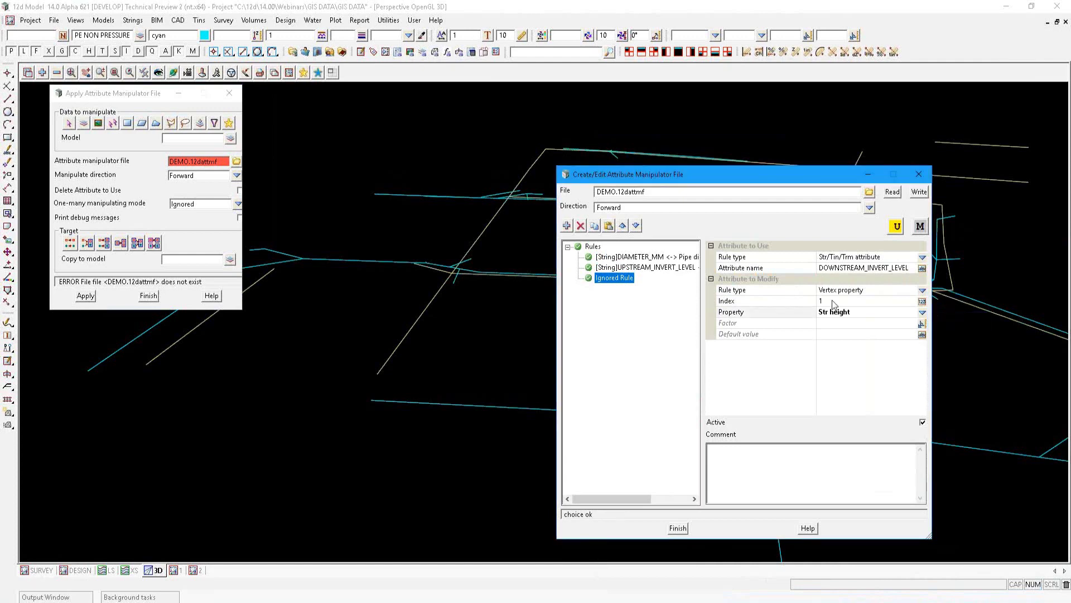
left_click(833, 301)
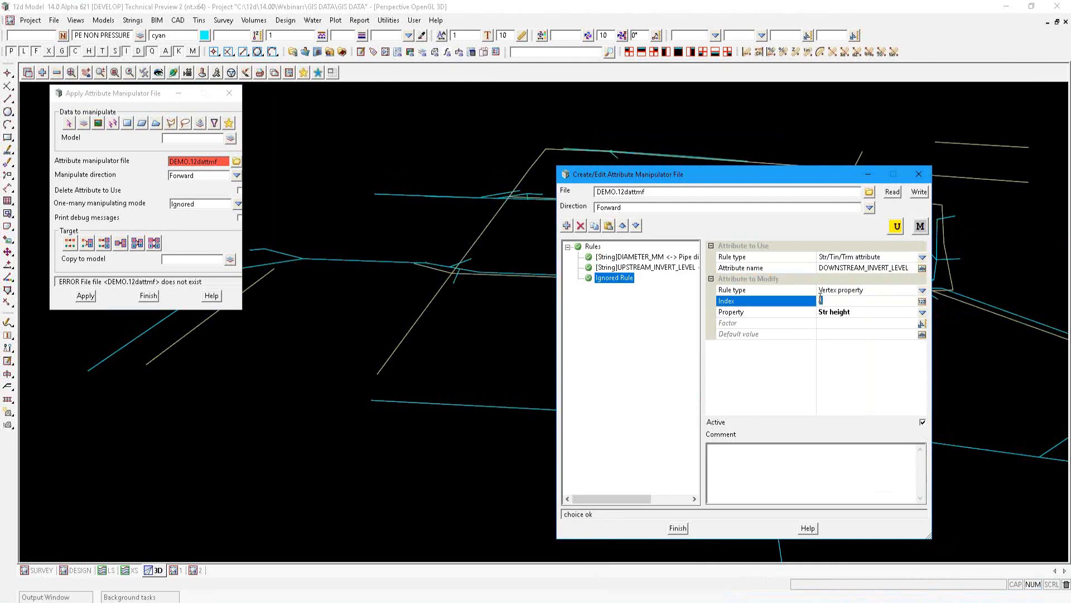
type("-1")
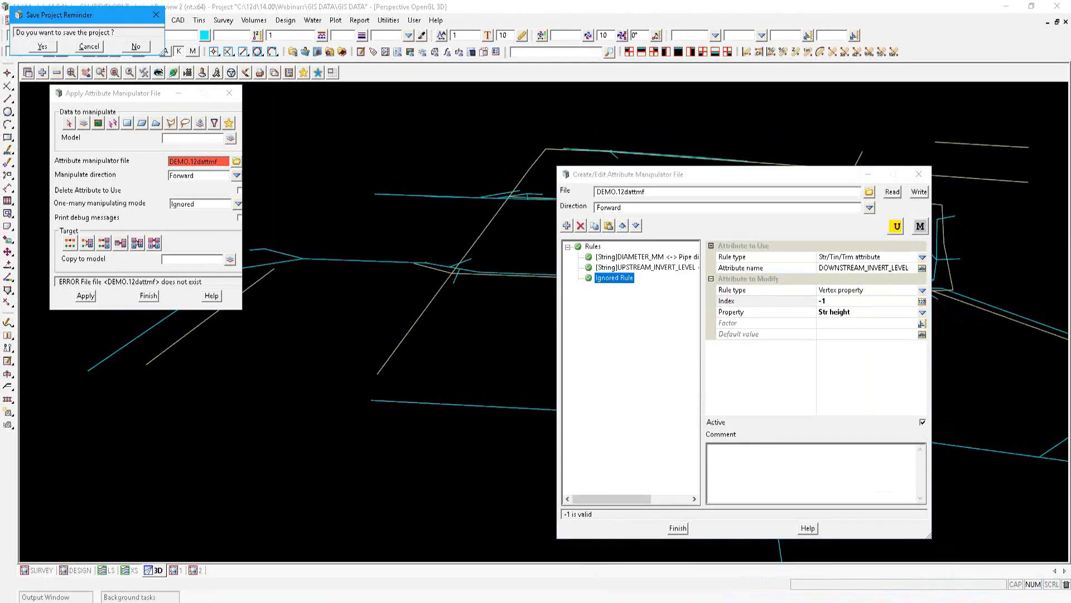
left_click(859, 312)
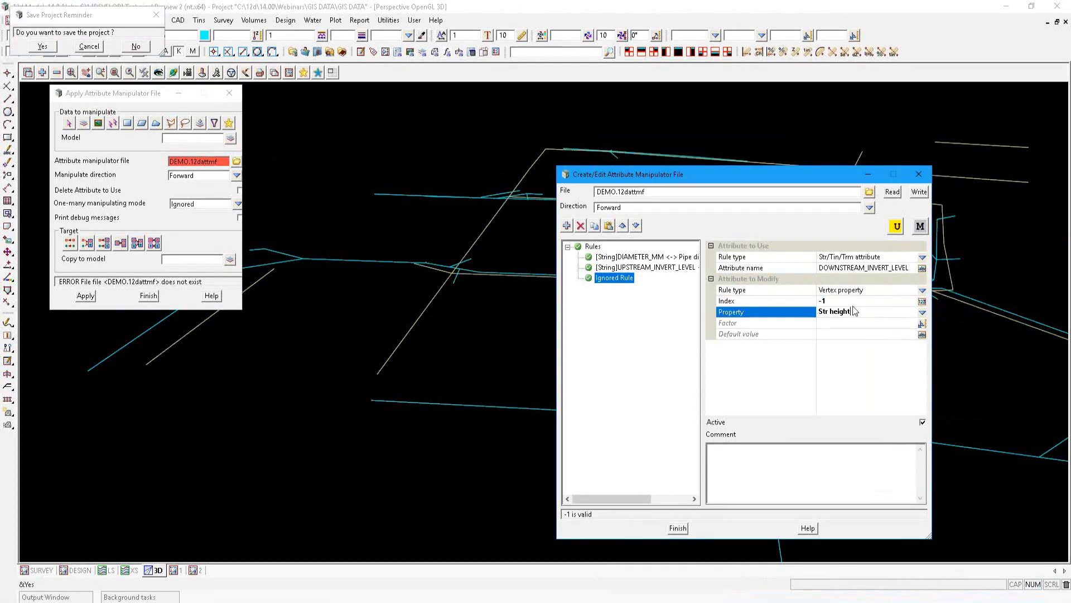
left_click(908, 270)
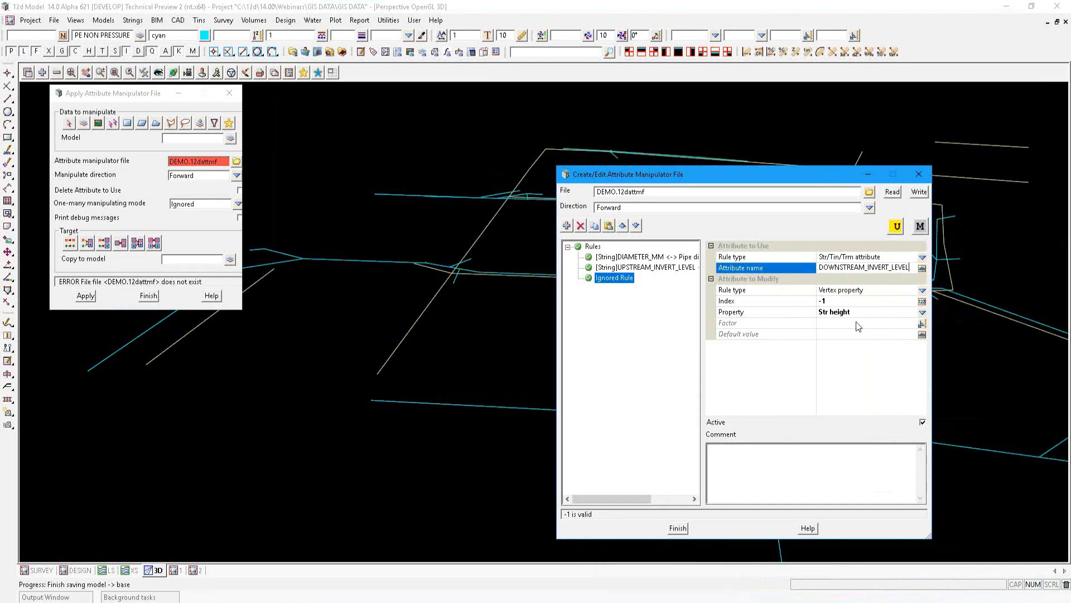
left_click(864, 315)
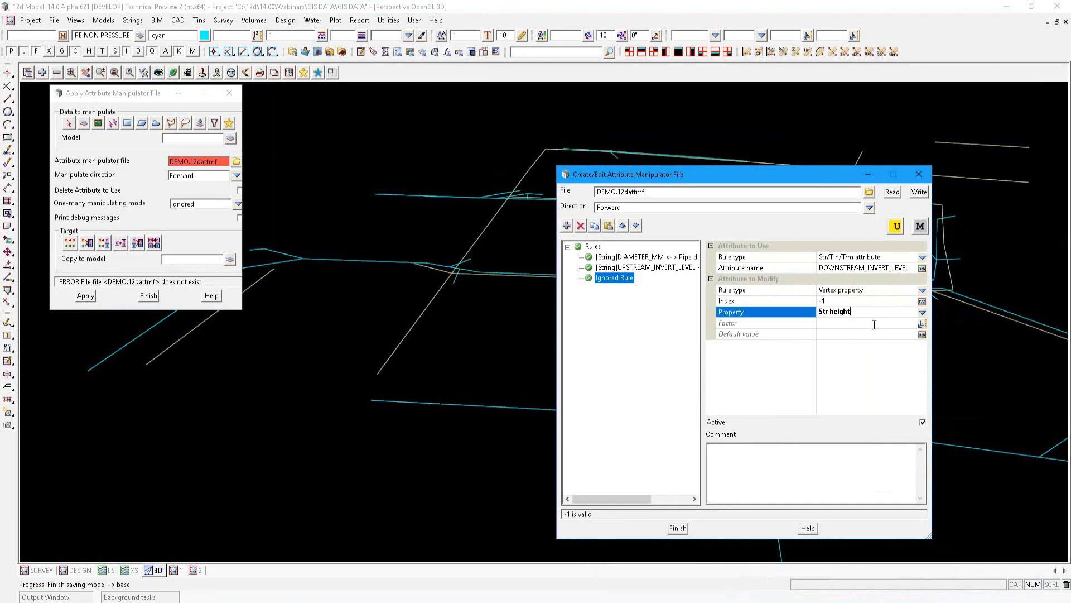
Step: Write the rules to the DEMO manipulator file, and read the existing GIS PIPES.12dattmf file into the editor
left_click(919, 192)
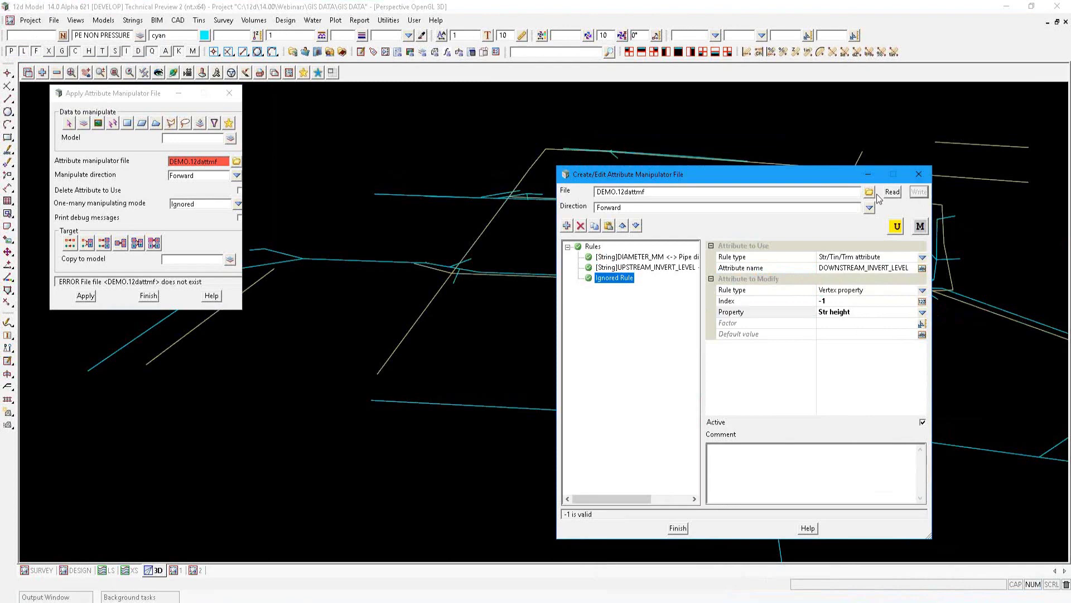
left_click(903, 231)
double_click(905, 233)
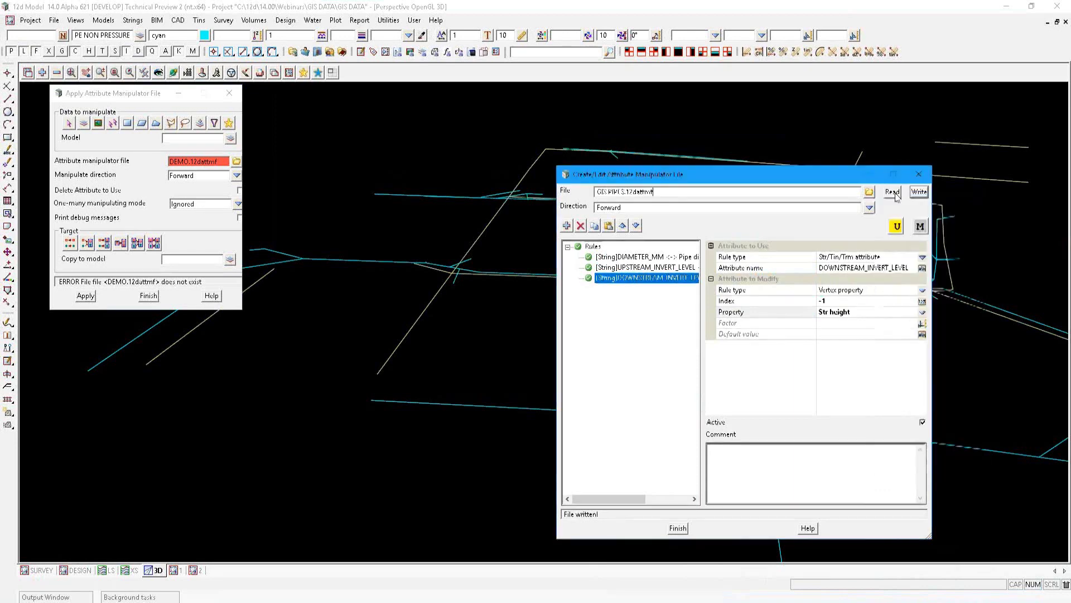
left_click(894, 192)
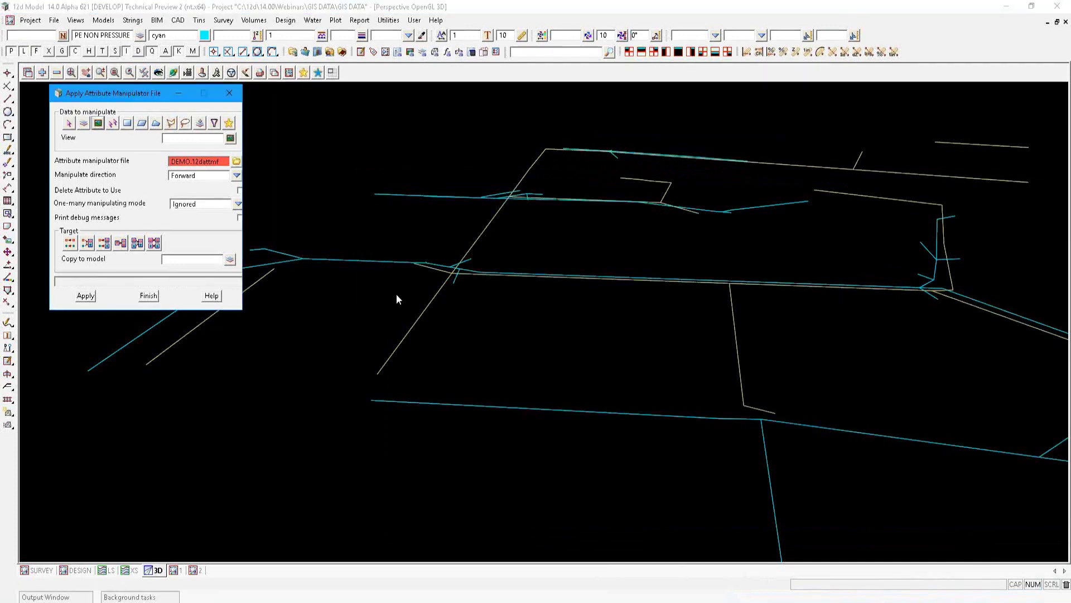
Step: Apply the DEMO attribute manipulator file to all data in the 3D view, writing back to the original models and replacing existing data
scroll(509, 279, "down", 3)
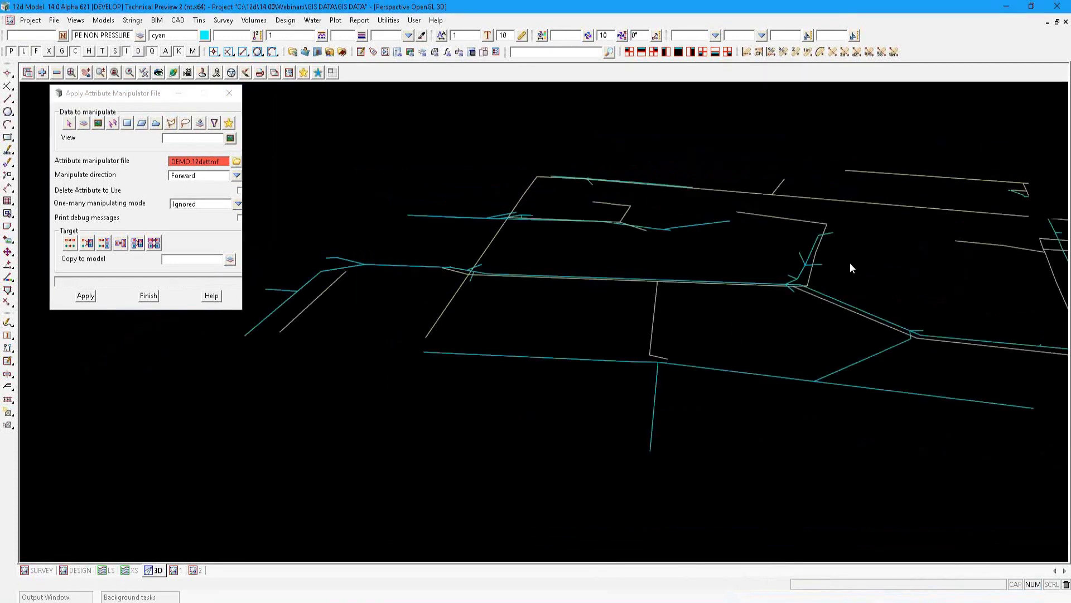
scroll(851, 268, "down", 3)
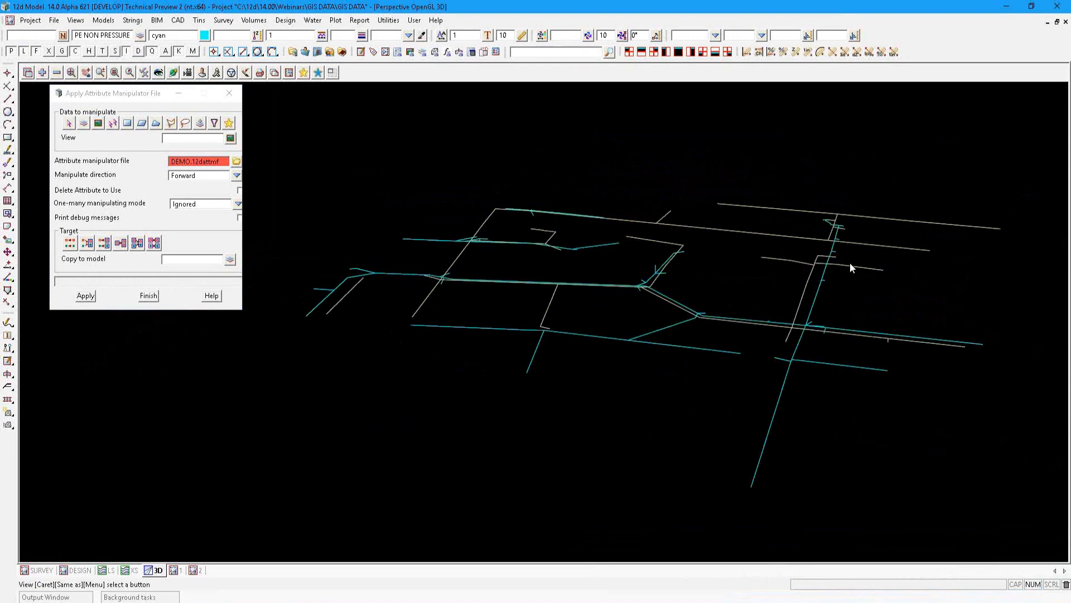
left_click(231, 138)
left_click(246, 202)
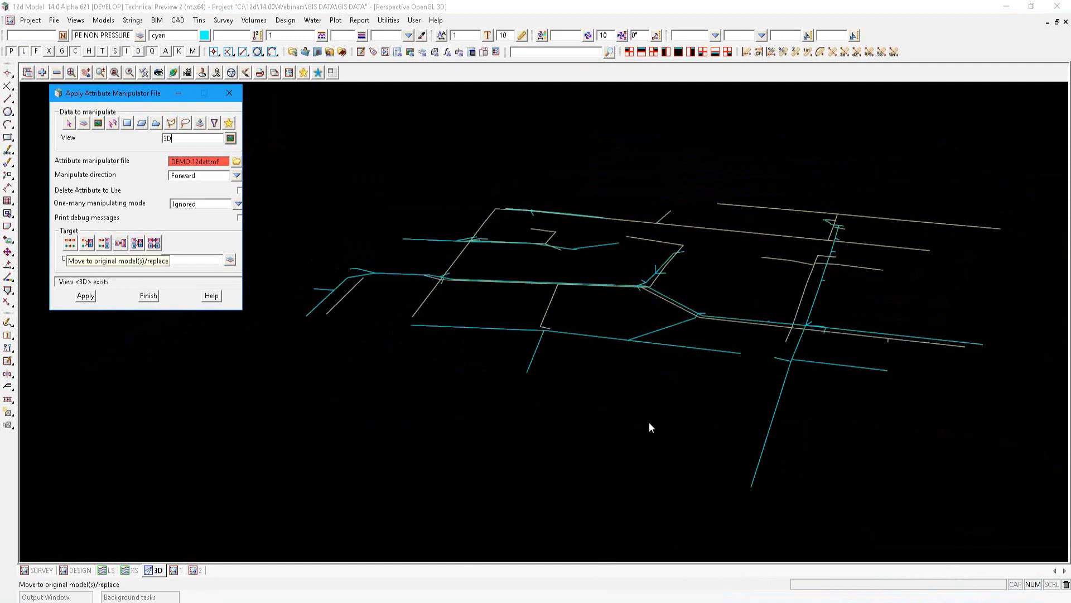
scroll(649, 423, "down", 2)
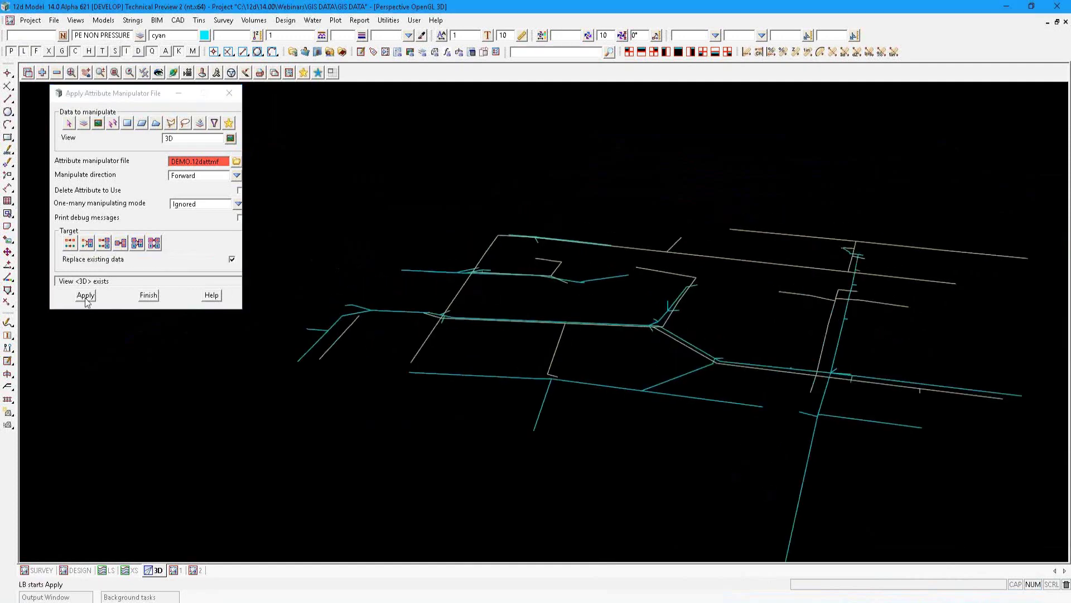
left_click(86, 295)
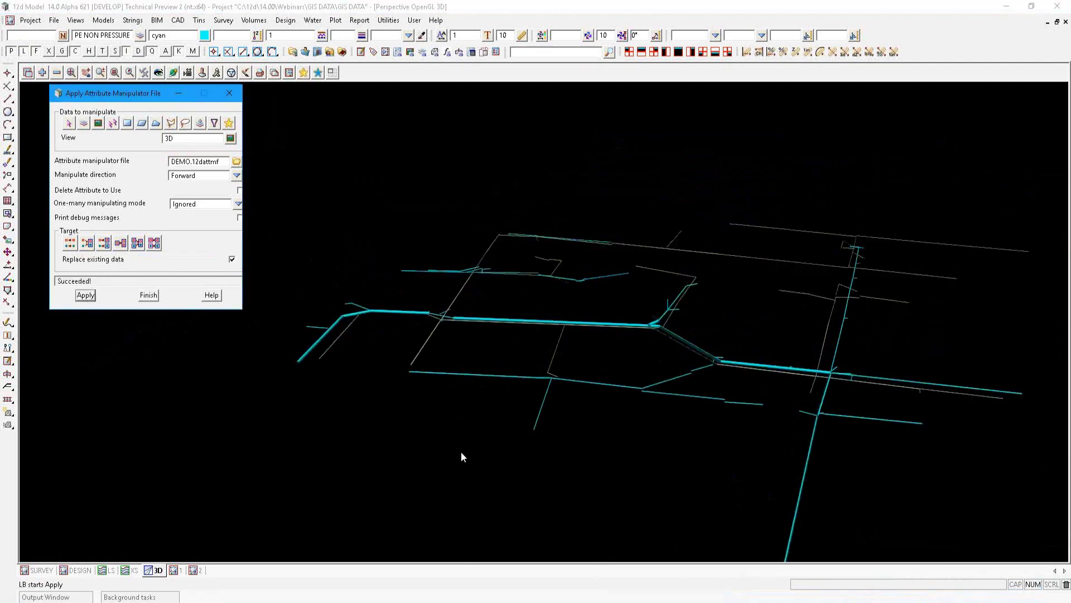
Step: Inquire on the stormwater branch pipe, the sewer pipe end and the adjacent stormwater pipe end to check their diameters and levels
scroll(660, 373, "down", 1)
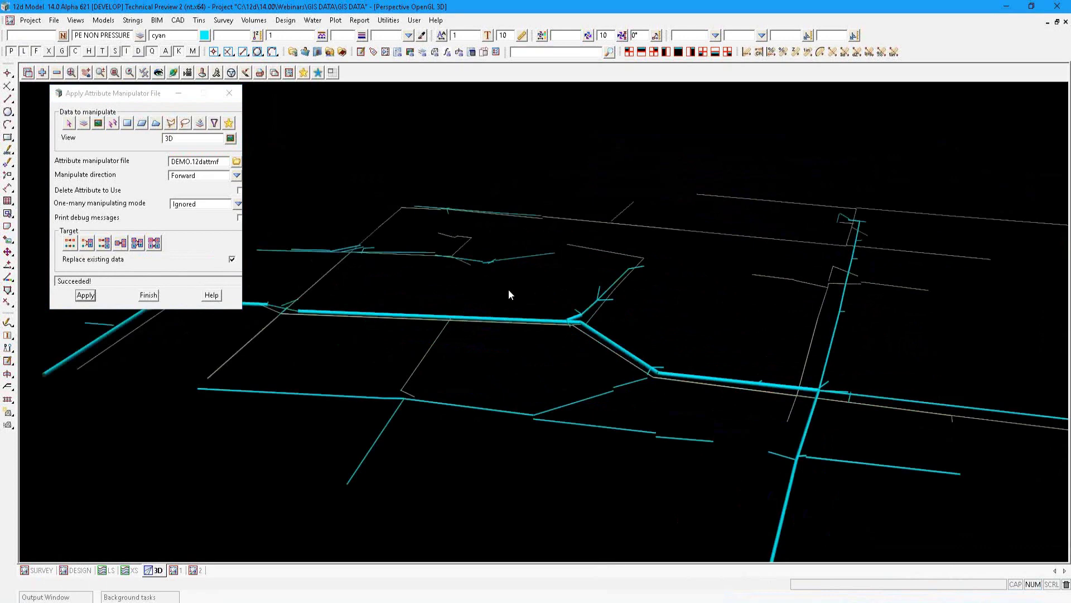
scroll(509, 294, "up", 3)
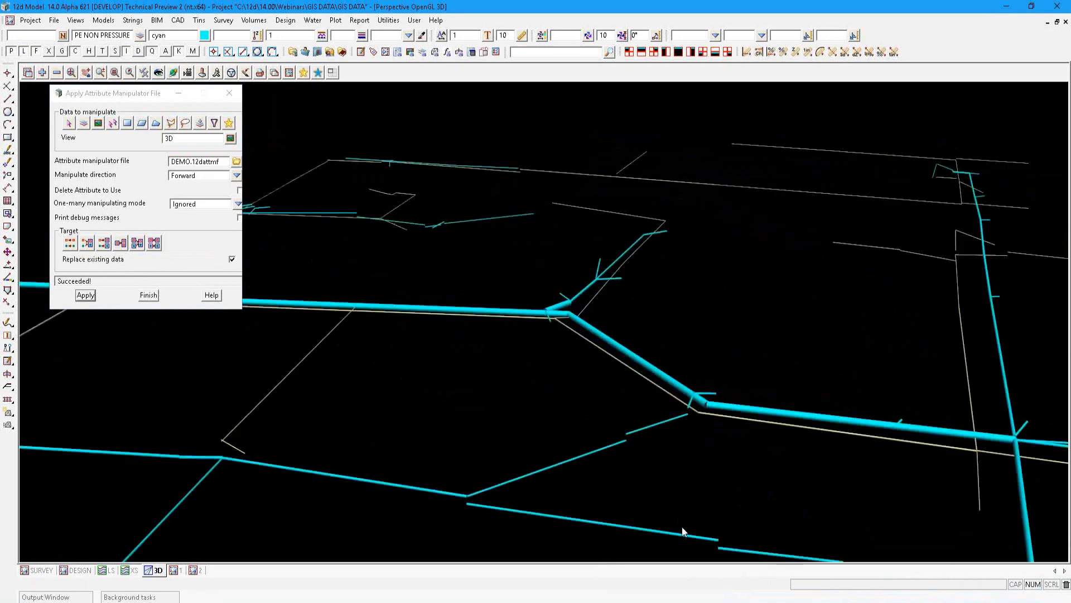
scroll(682, 527, "down", 2)
key("F3")
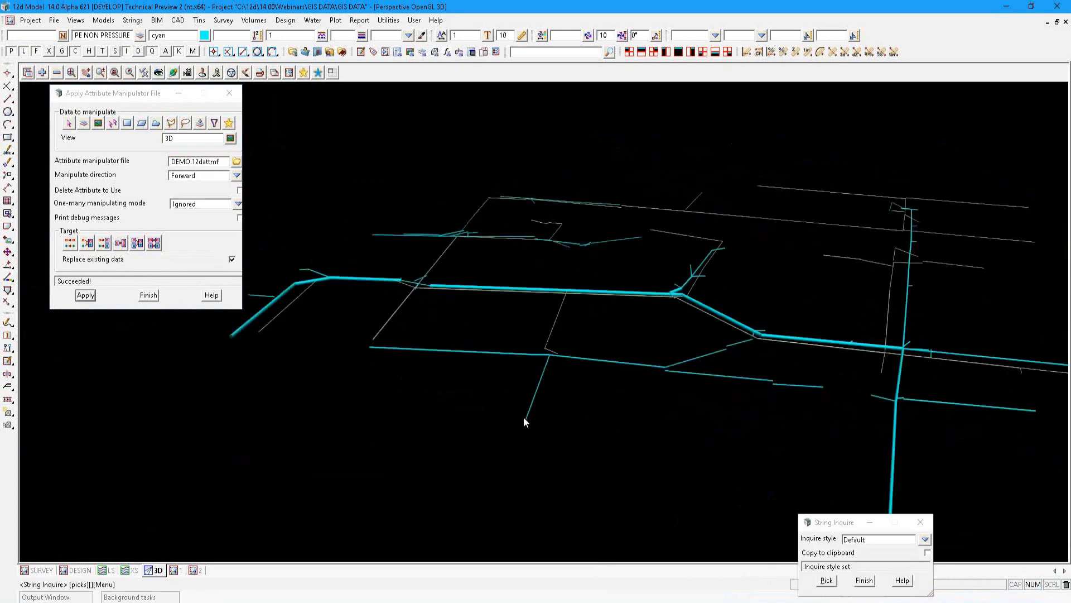
left_click(525, 418)
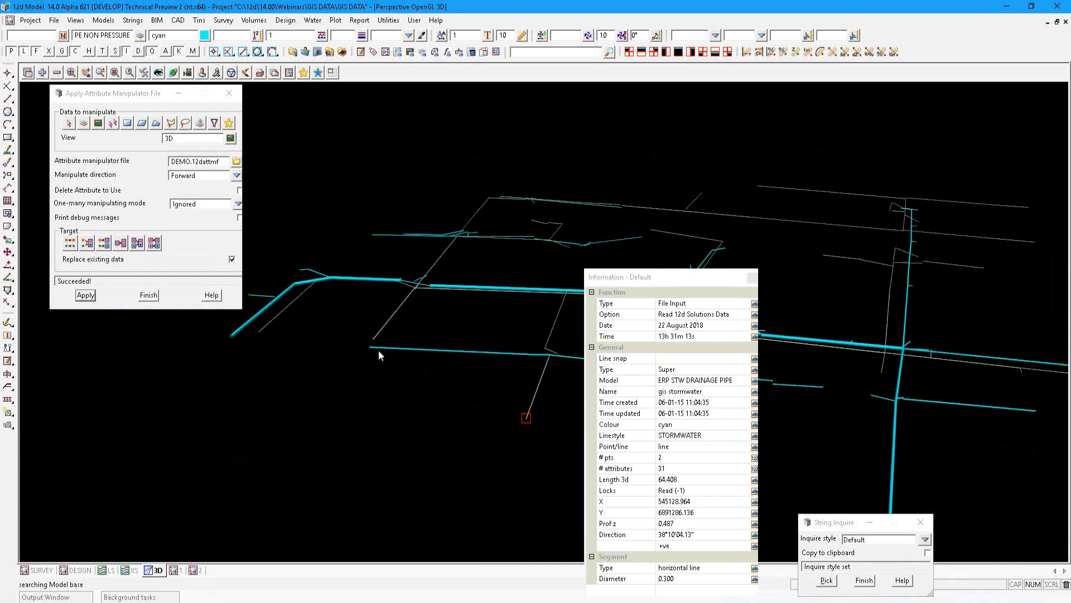
scroll(391, 356, "up", 2)
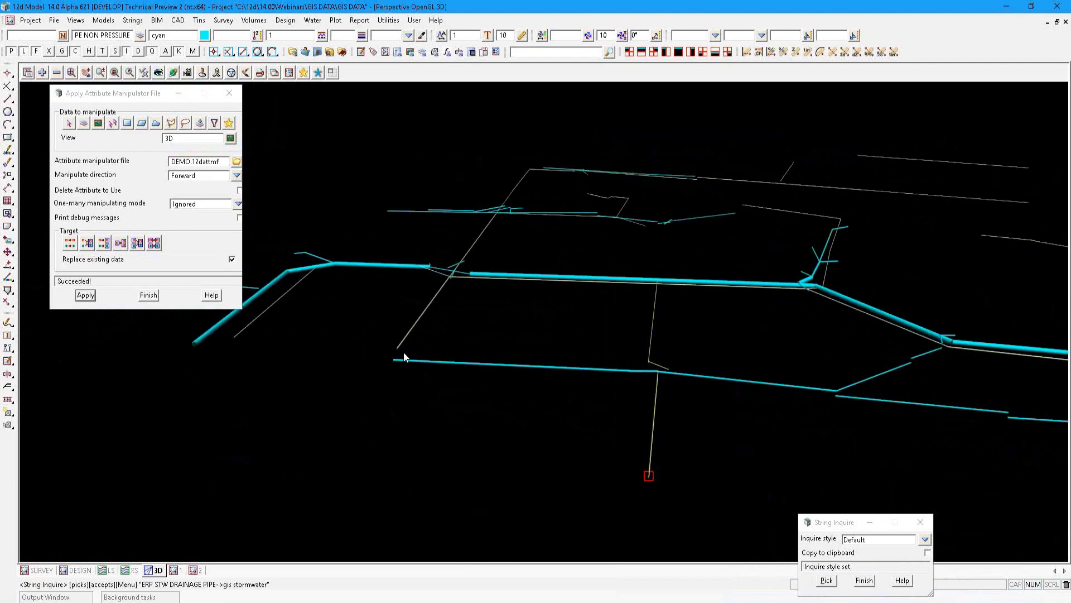
scroll(405, 357, "up", 2)
left_click(405, 357)
left_click(405, 357)
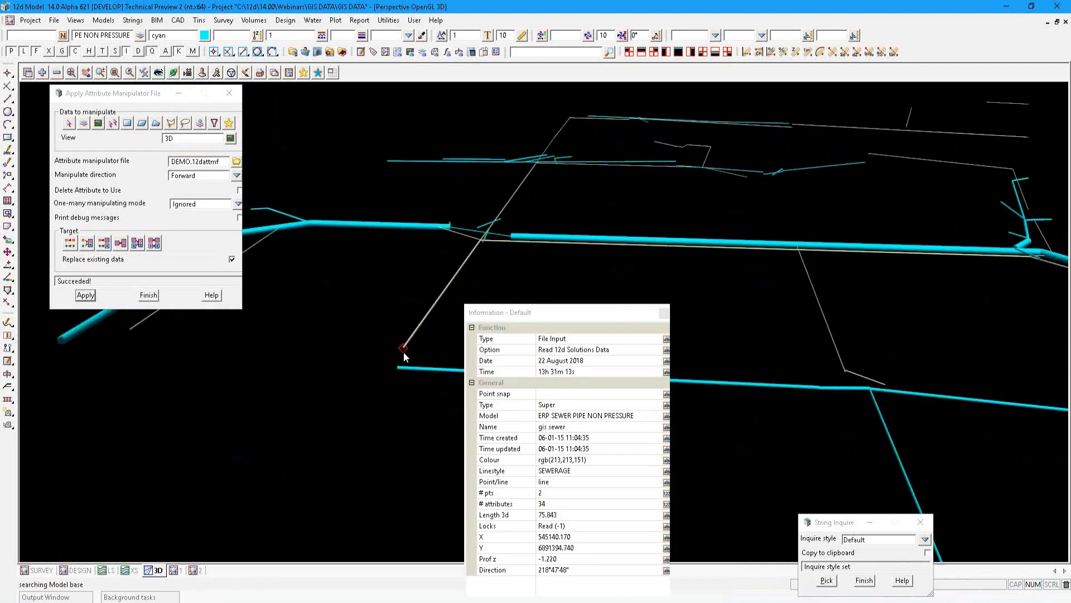
left_click(397, 364)
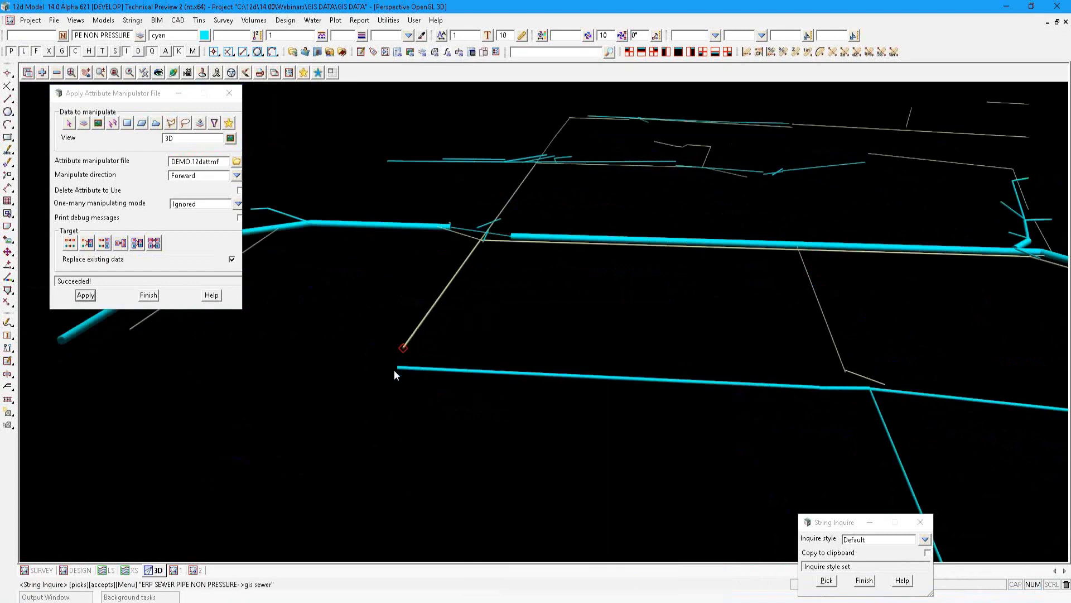
left_click(394, 370)
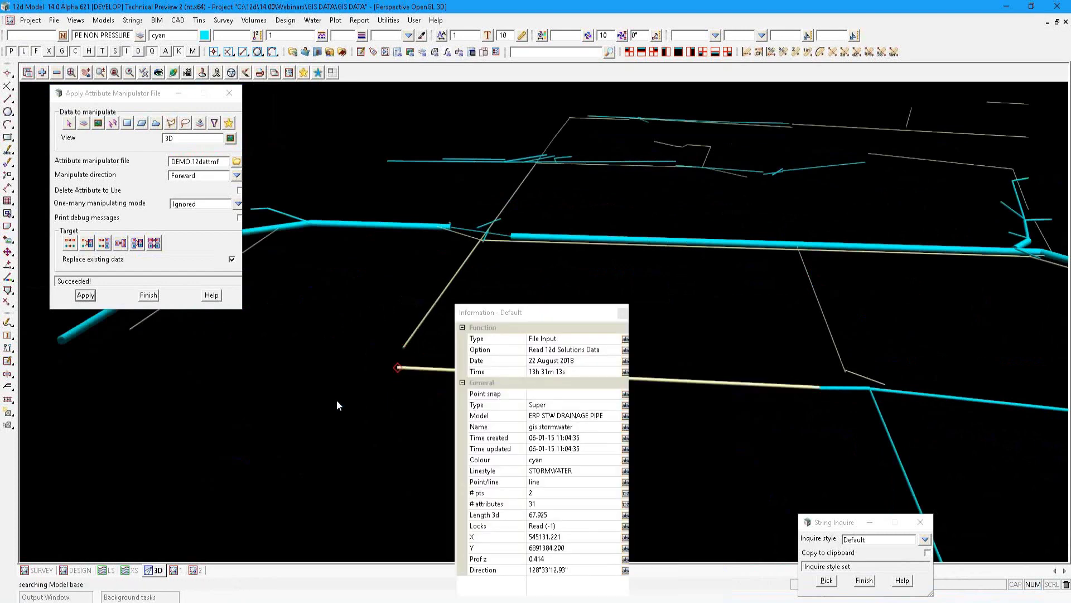
Step: Dismiss the attribute manipulator tool and examine the manipulated pipes around the main junction and across the whole network in 3D
scroll(337, 400, "down", 4)
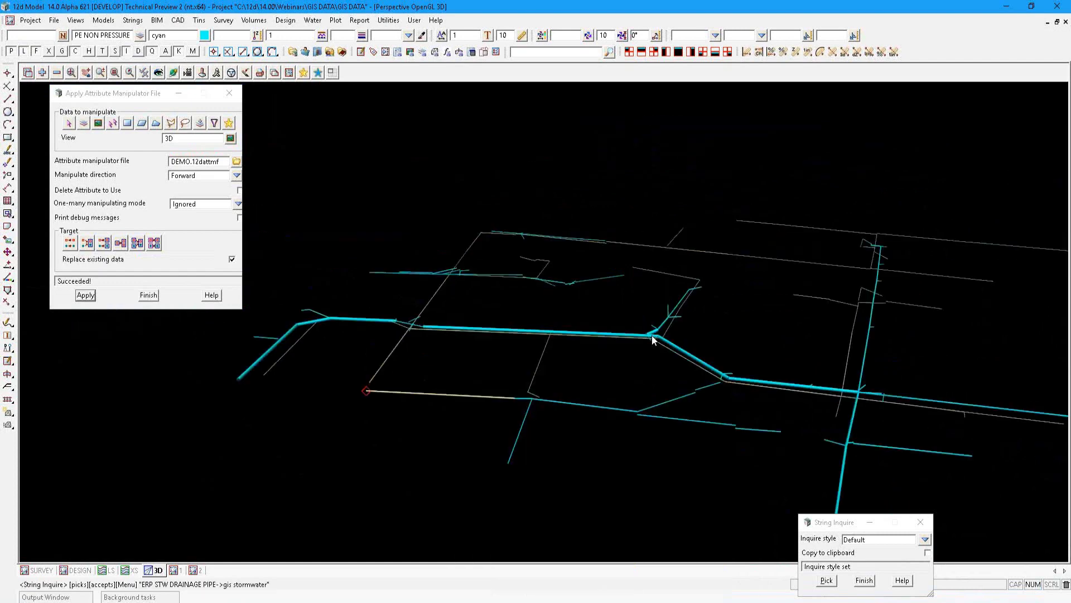
scroll(652, 336, "up", 4)
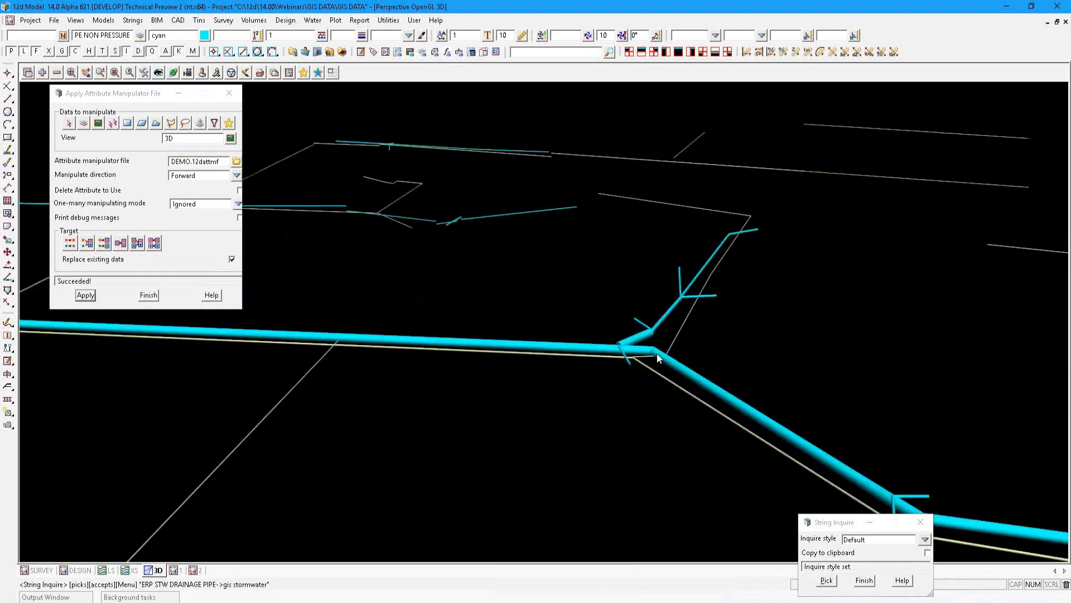
scroll(657, 354, "up", 3)
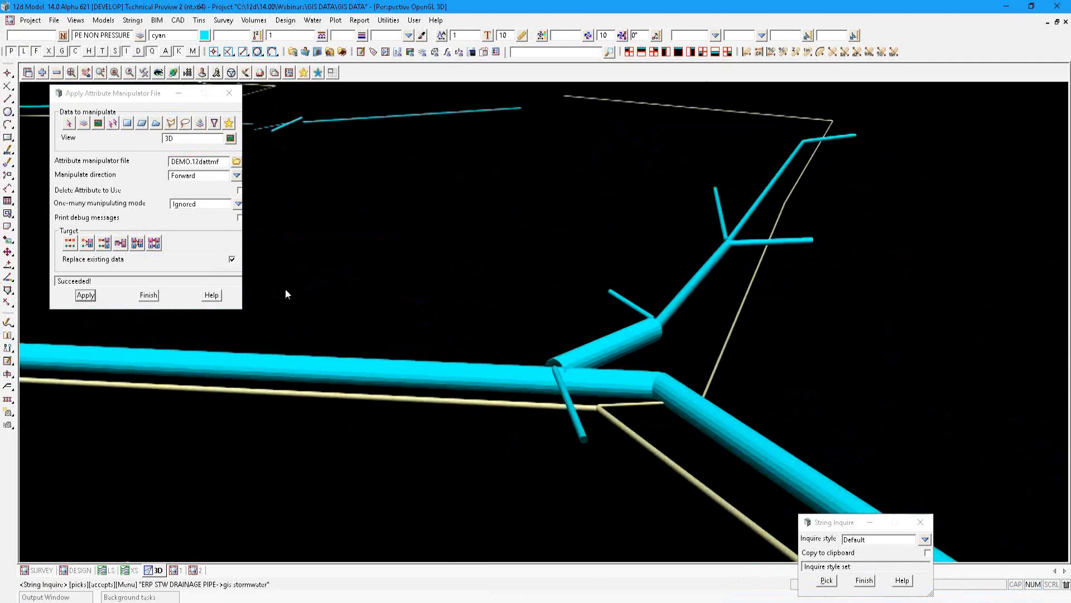
scroll(286, 294, "down", 2)
left_click(183, 91)
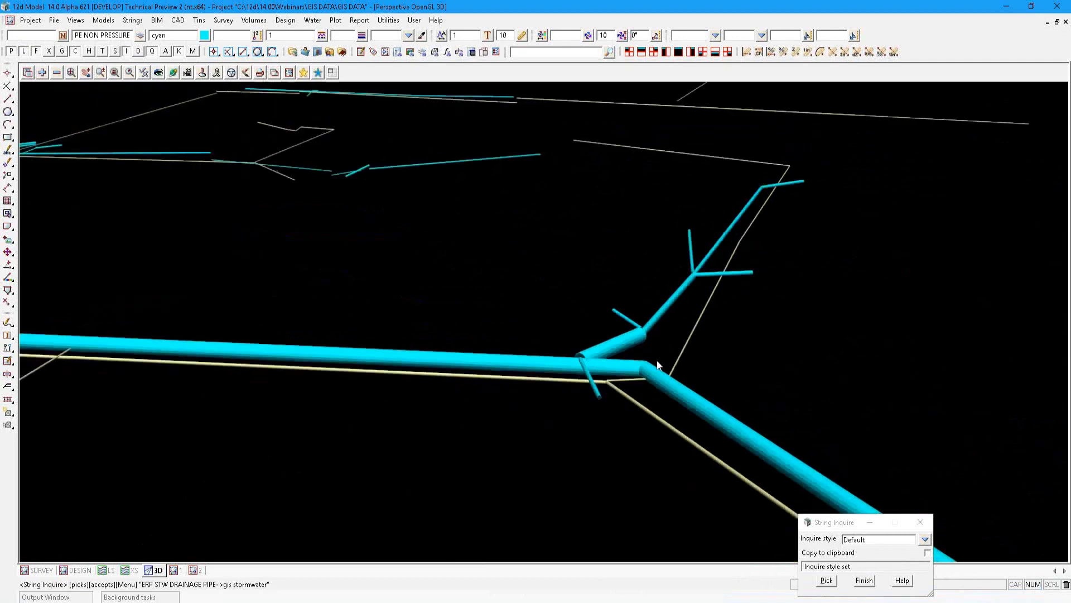
middle_click_drag(657, 366, 688, 363)
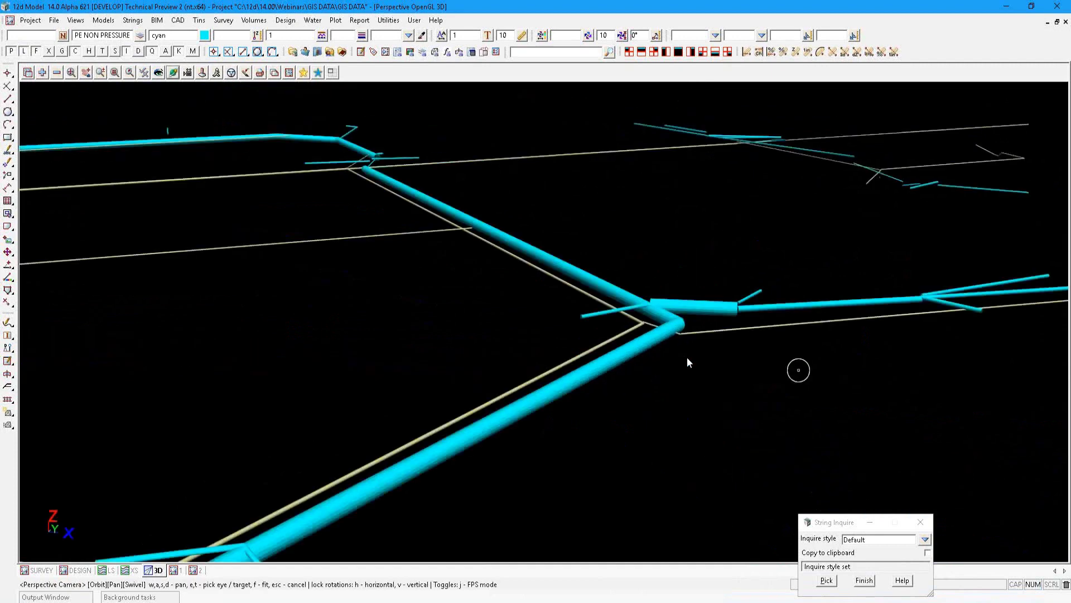
scroll(688, 357, "down", 6)
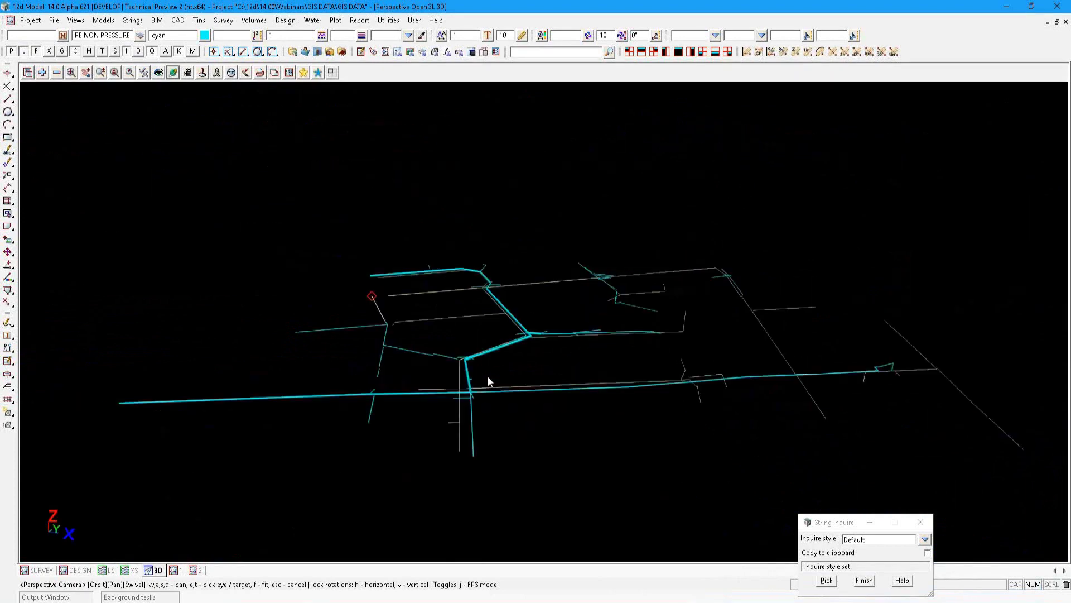
mouse_move(488, 381)
middle_mouse_down()
mouse_move(722, 392)
mouse_move(713, 329)
middle_mouse_up()
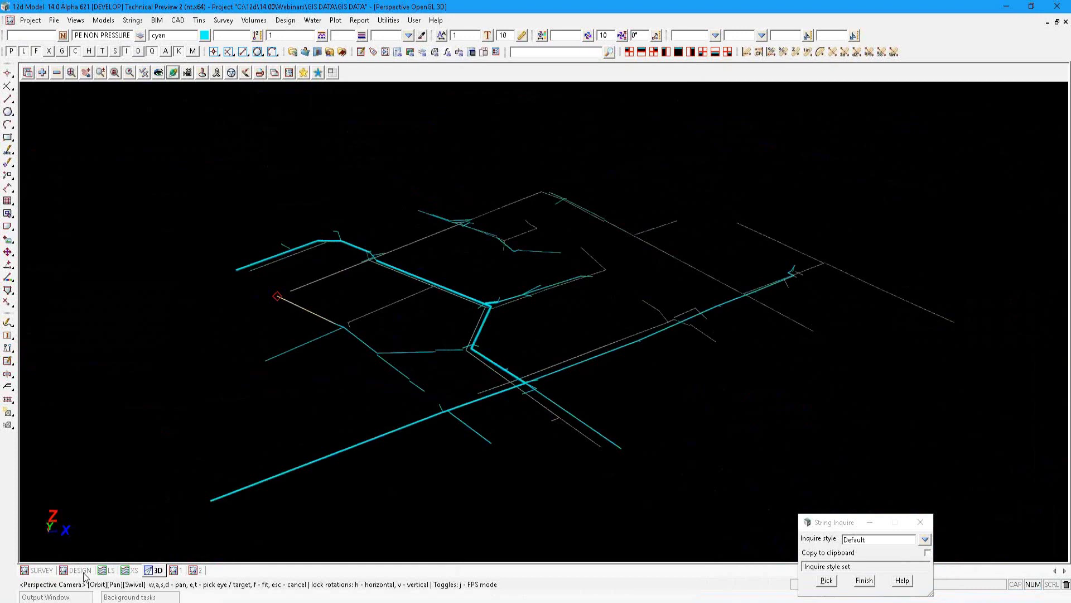
Step: Check the models available to add to the SURVEY plan view, and return to the 3D view
left_click(39, 570)
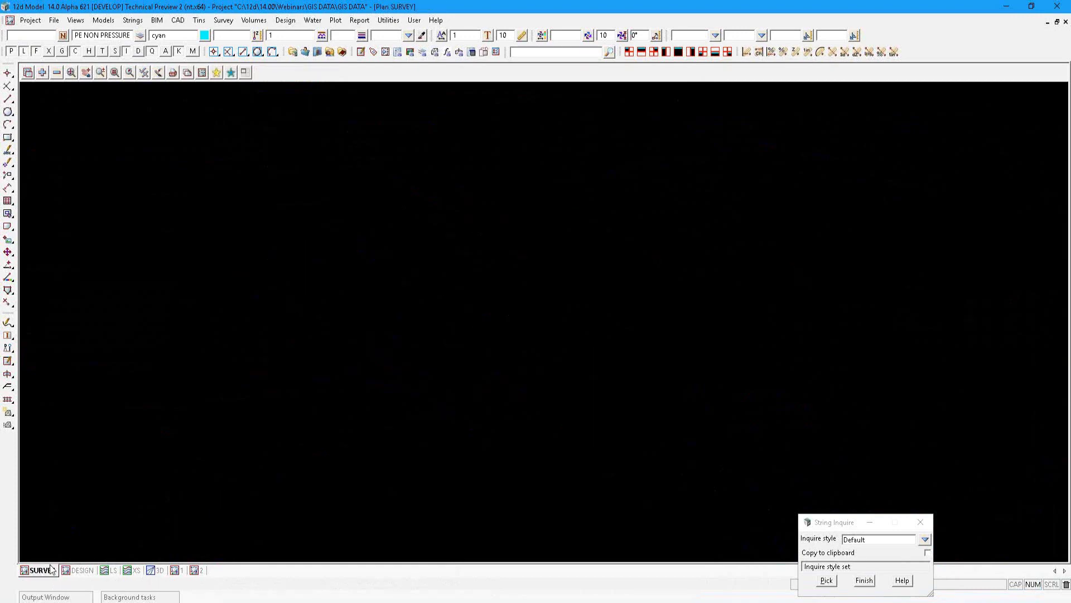
left_click(45, 73)
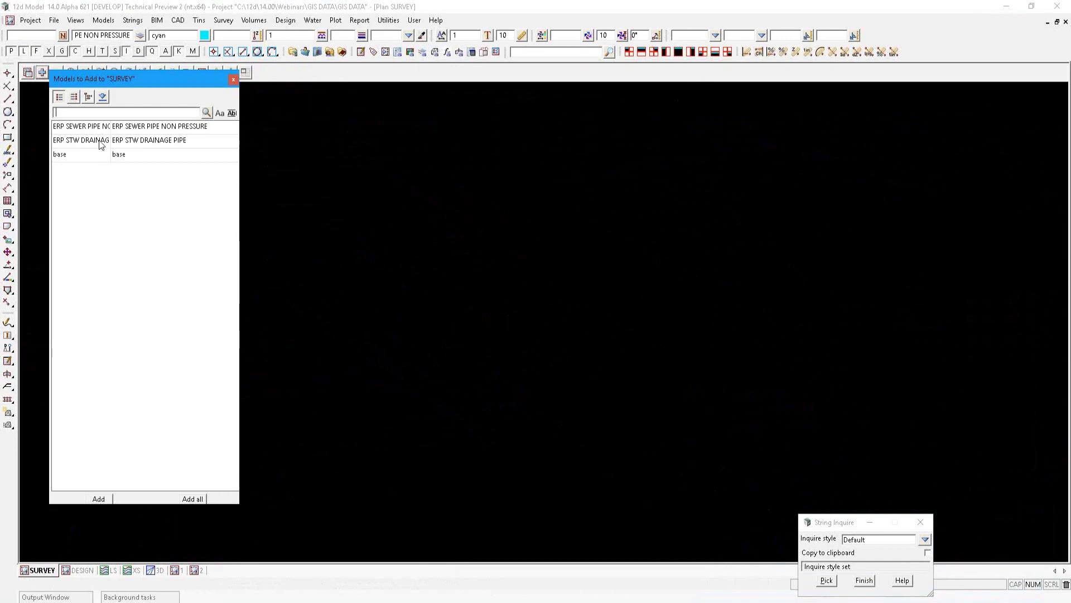
left_click(167, 154)
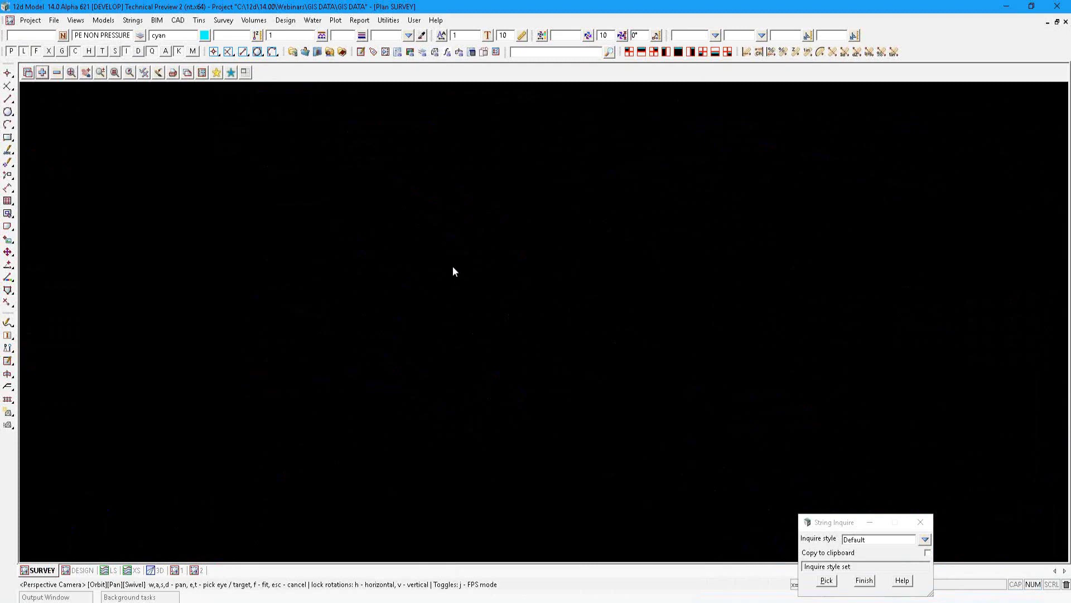
left_click(159, 571)
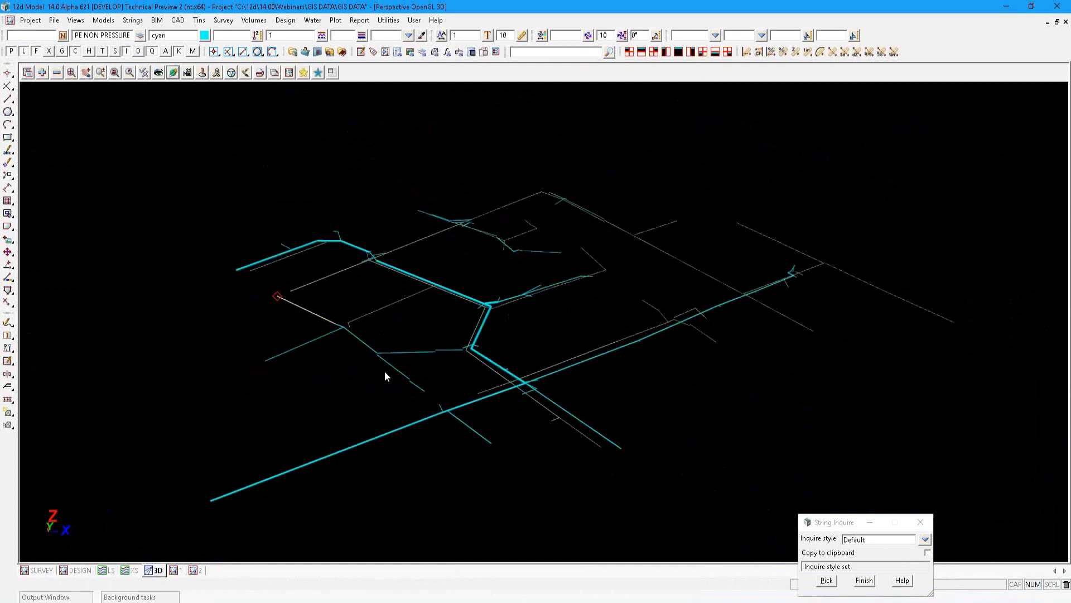
Step: Open the custom attribute editor and look through the available custom attribute sets
scroll(366, 265, "up", 2)
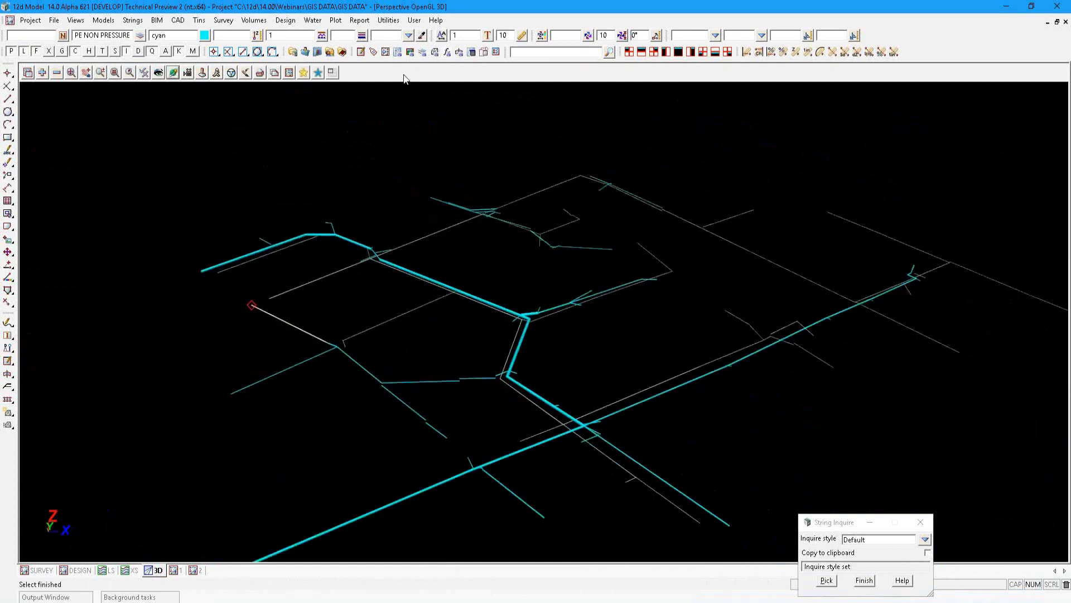
middle_click_drag(375, 382, 395, 47)
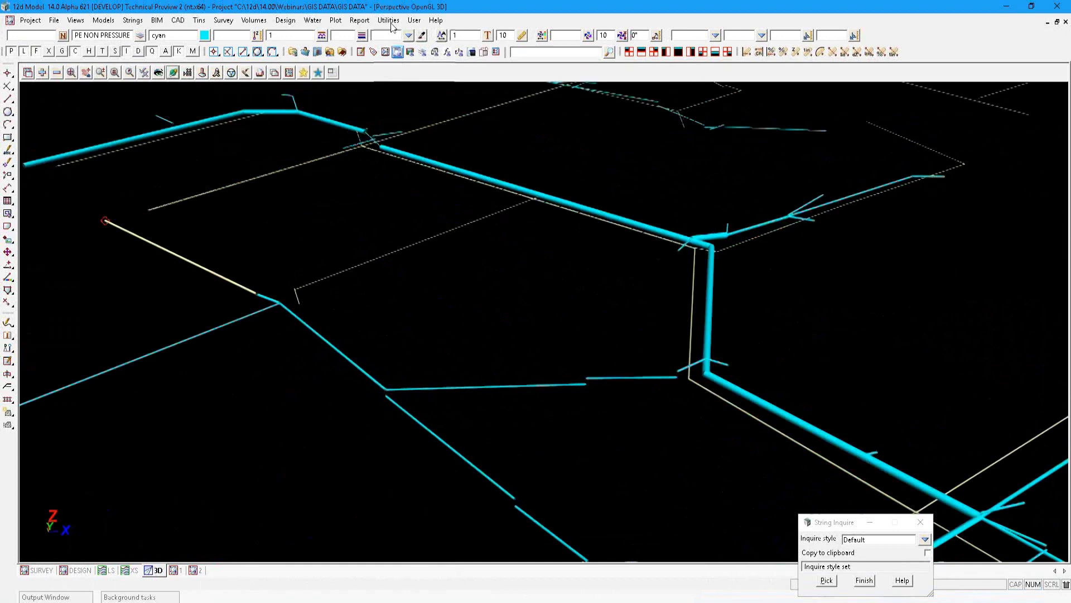
left_click(389, 20)
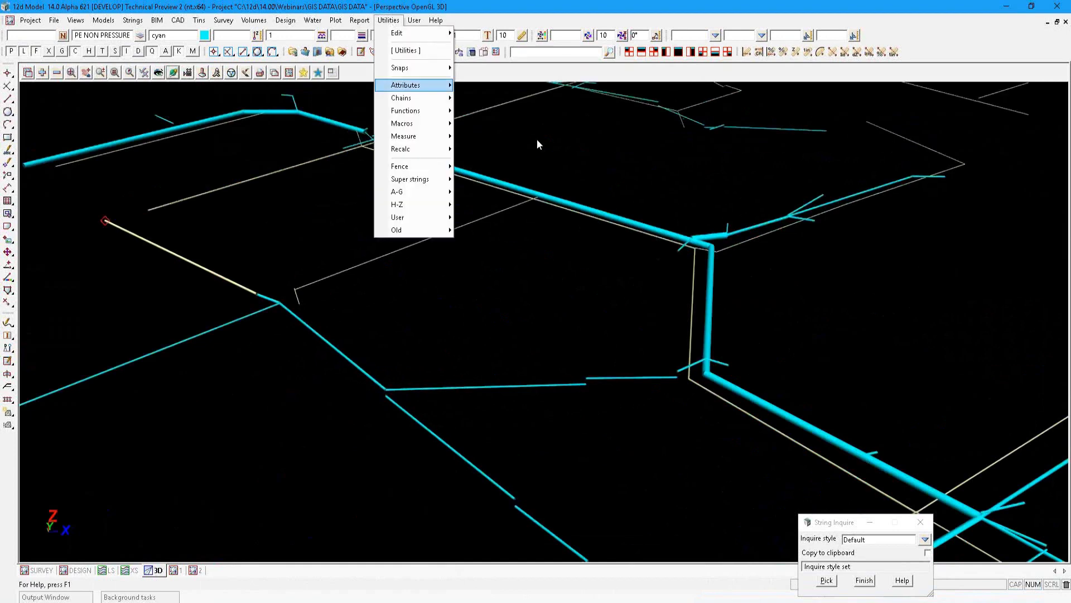
mouse_move(414, 85)
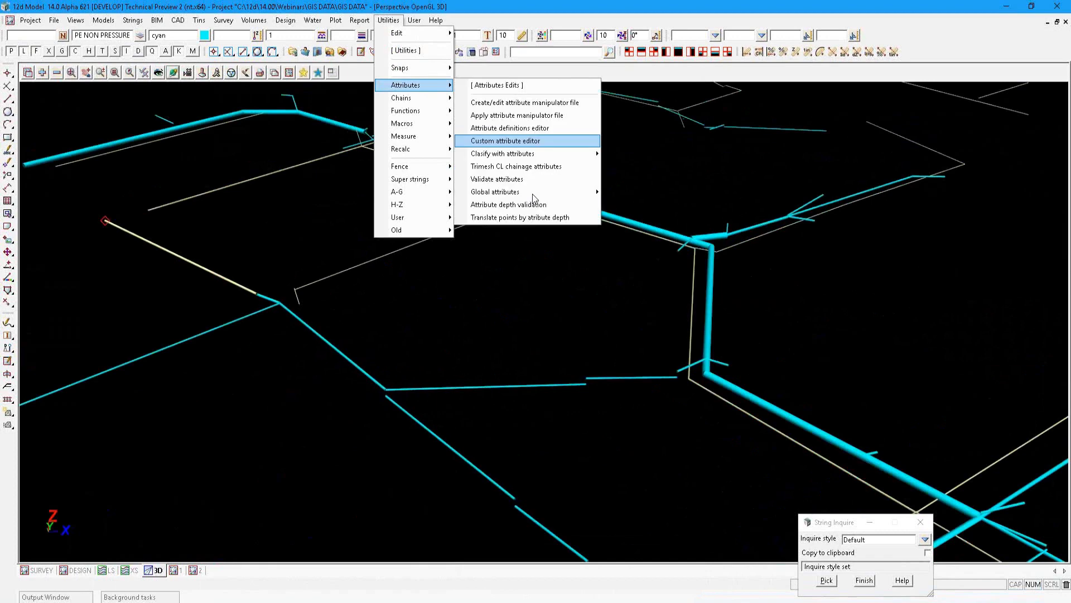
mouse_move(534, 197)
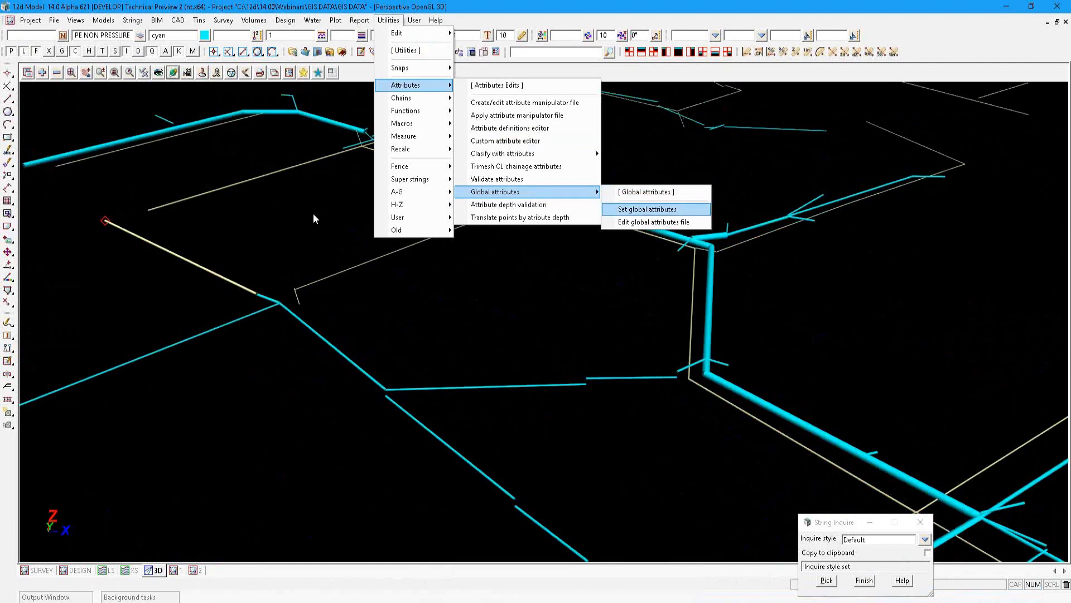
left_click(646, 209)
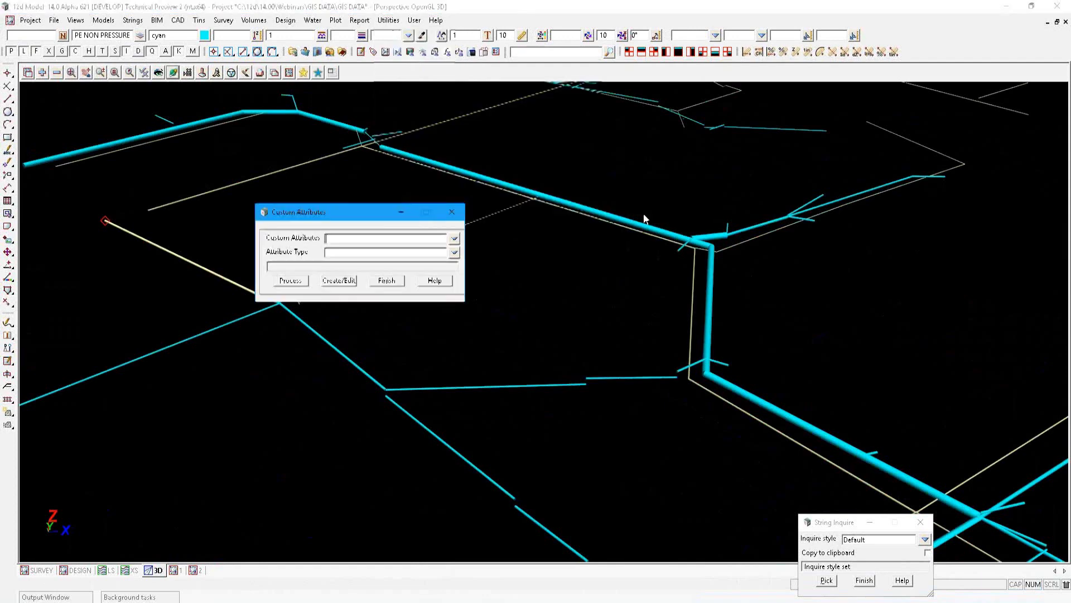
left_click(642, 213)
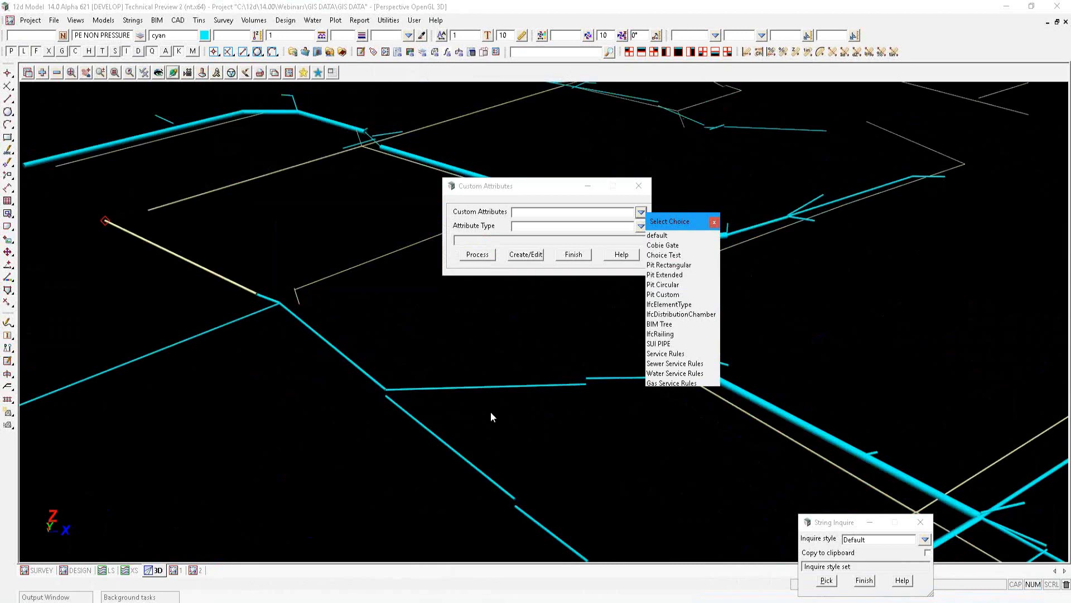
left_click(642, 400)
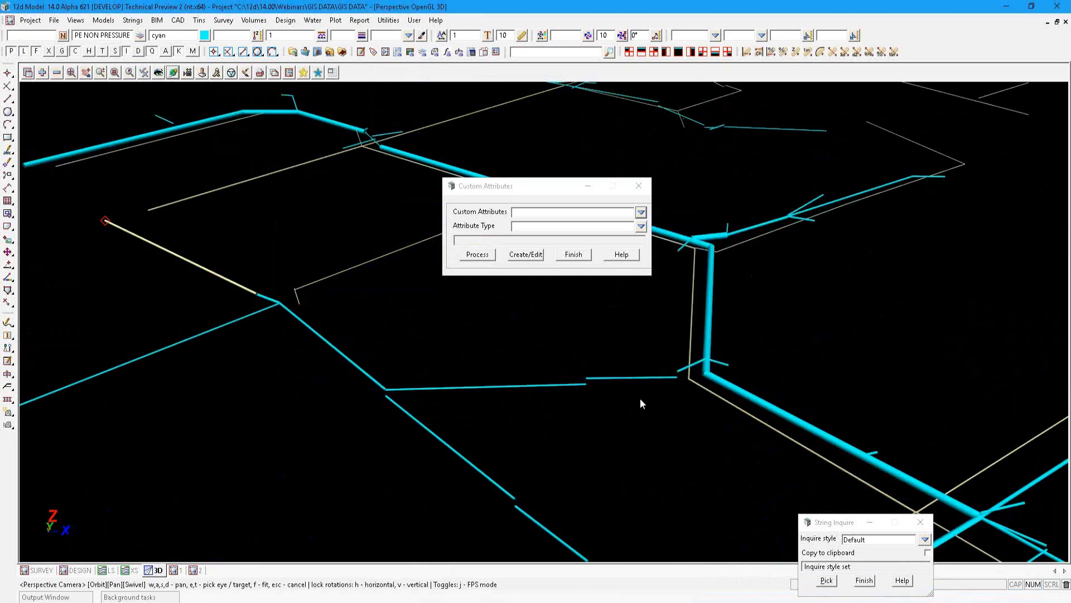
Step: Set both the default string name and the default model to PIT
middle_click_drag(705, 373, 640, 397)
scroll(639, 398, "up", 2)
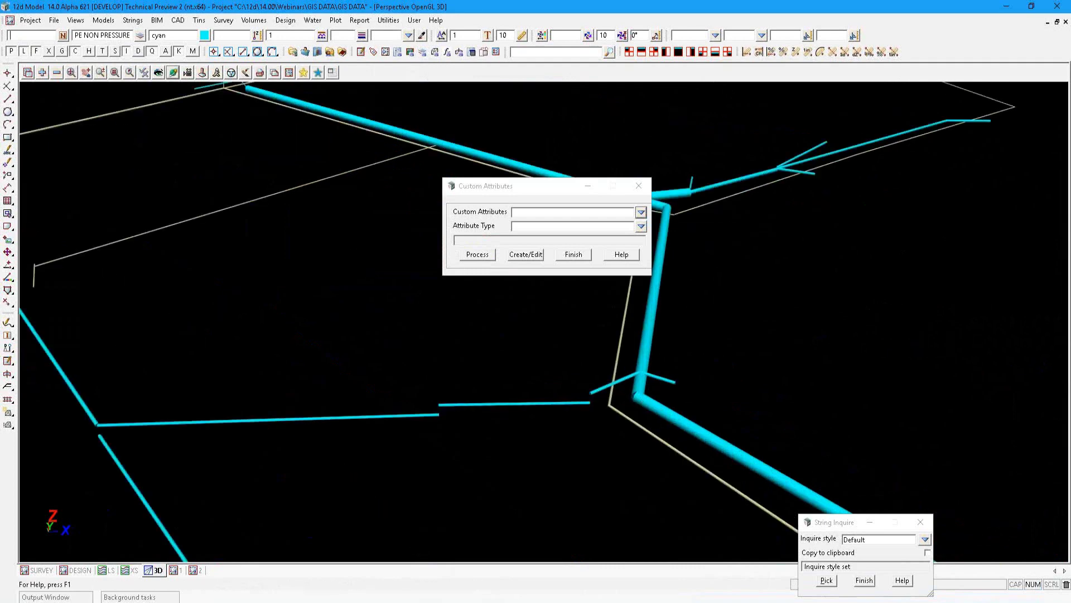
type("PIT")
key("Return")
left_click(140, 35)
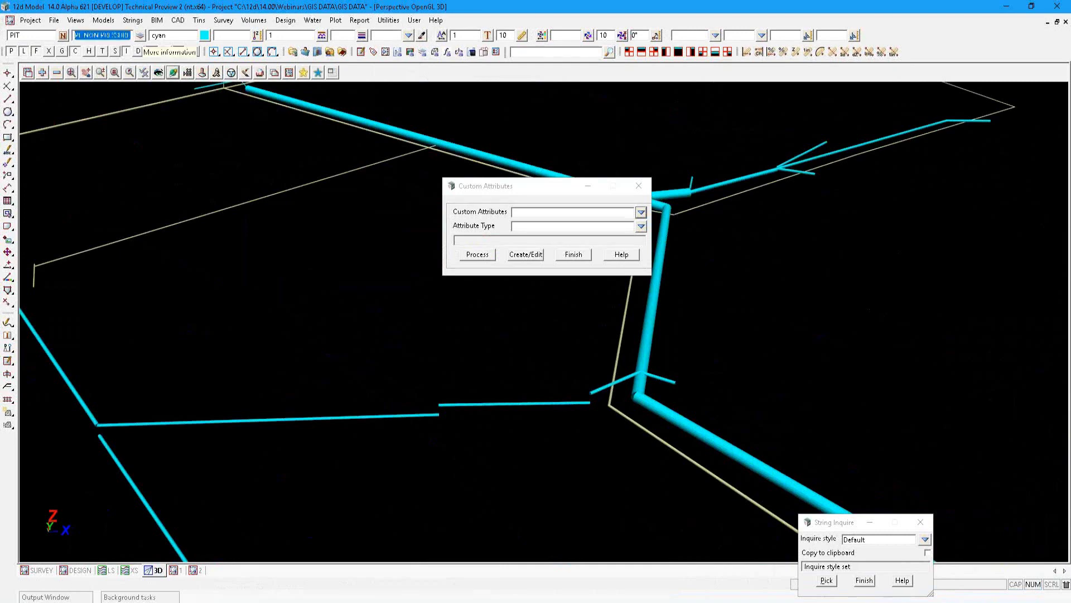
type("PIT")
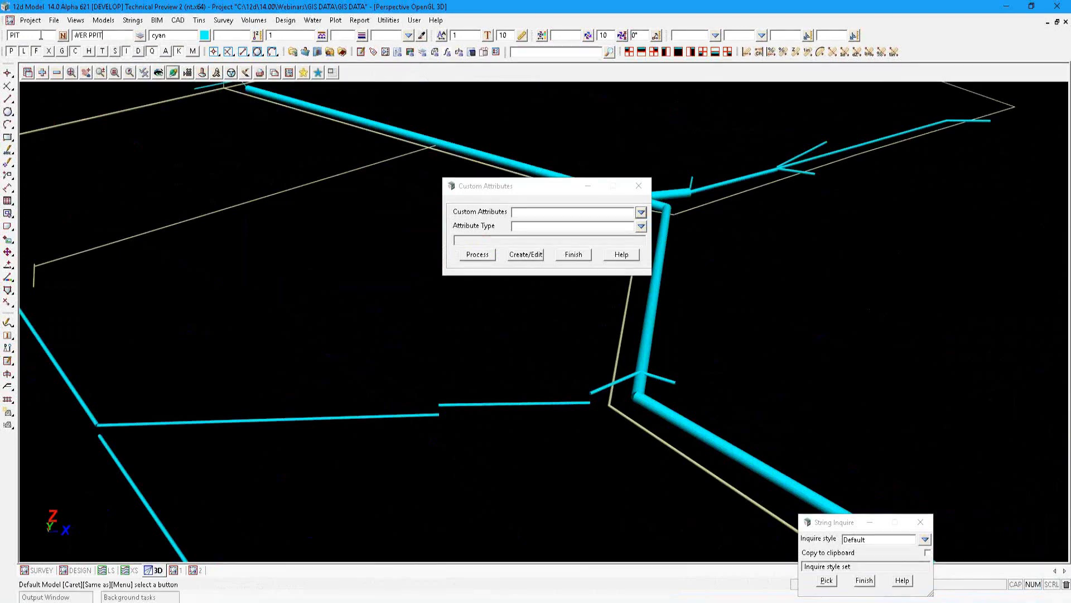
left_click_drag(88, 35, 44, 35)
key("BackSpace")
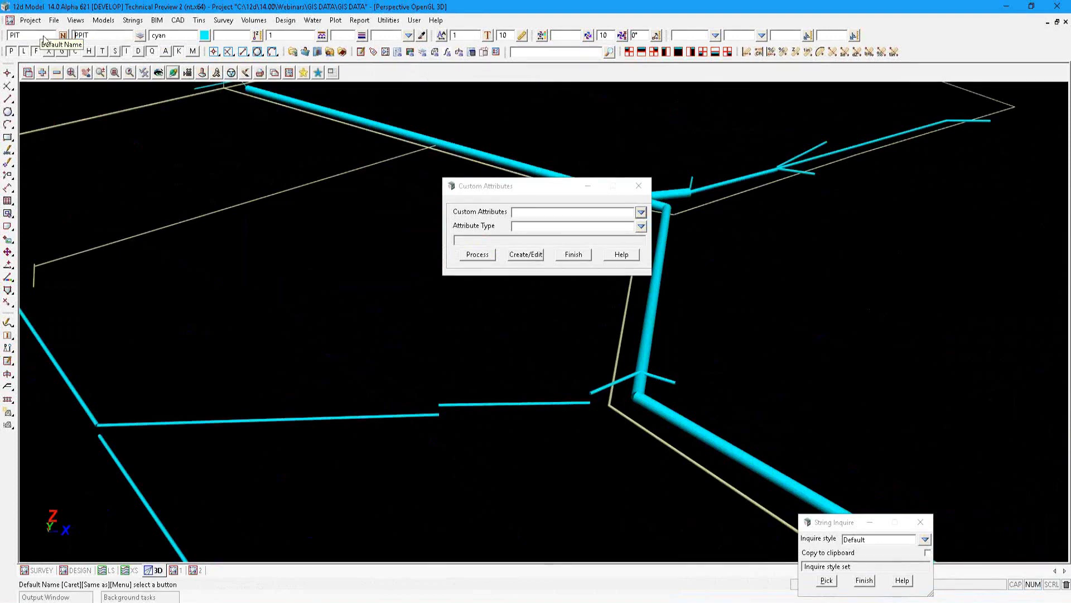
key("Delete")
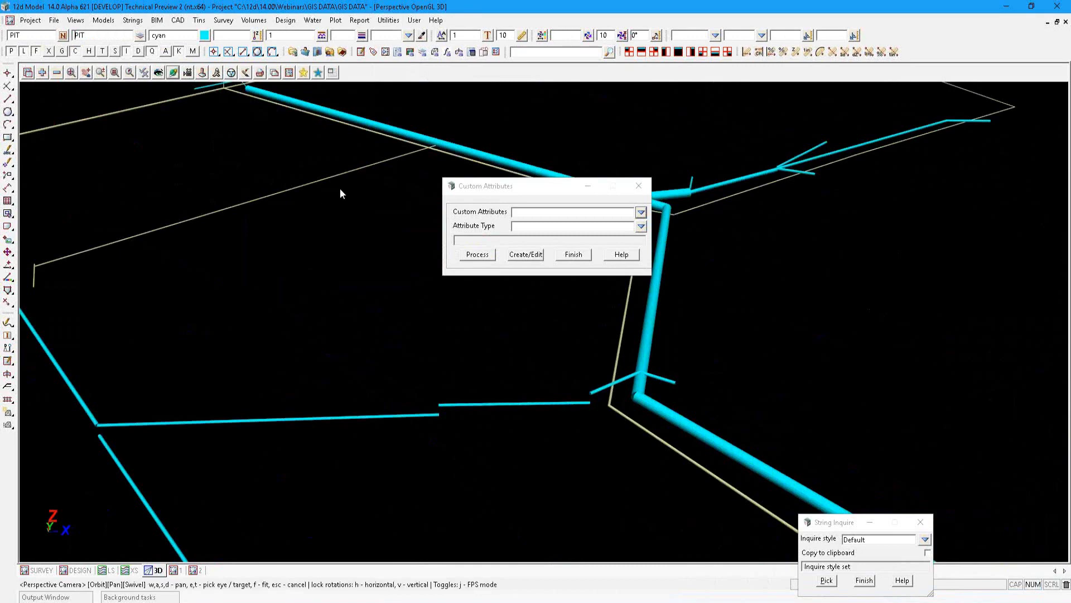
Step: Move the Custom Attributes dialog clear of the pipe junction, and show the Attributes ControlBar toolbar above the 3D view
left_click_drag(507, 186, 70, 42)
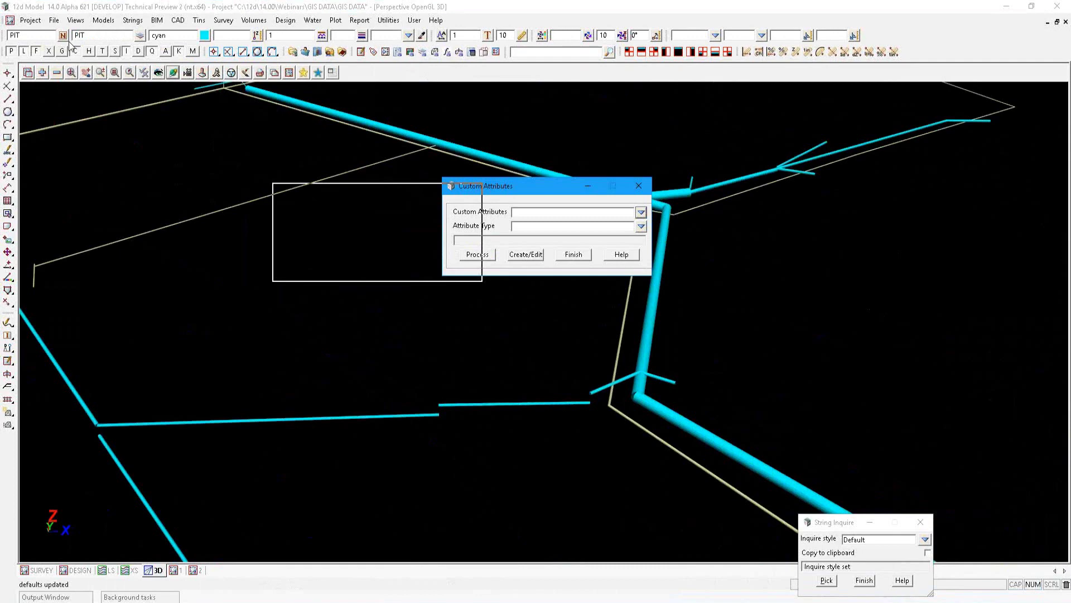
left_click_drag(337, 192, 307, 241)
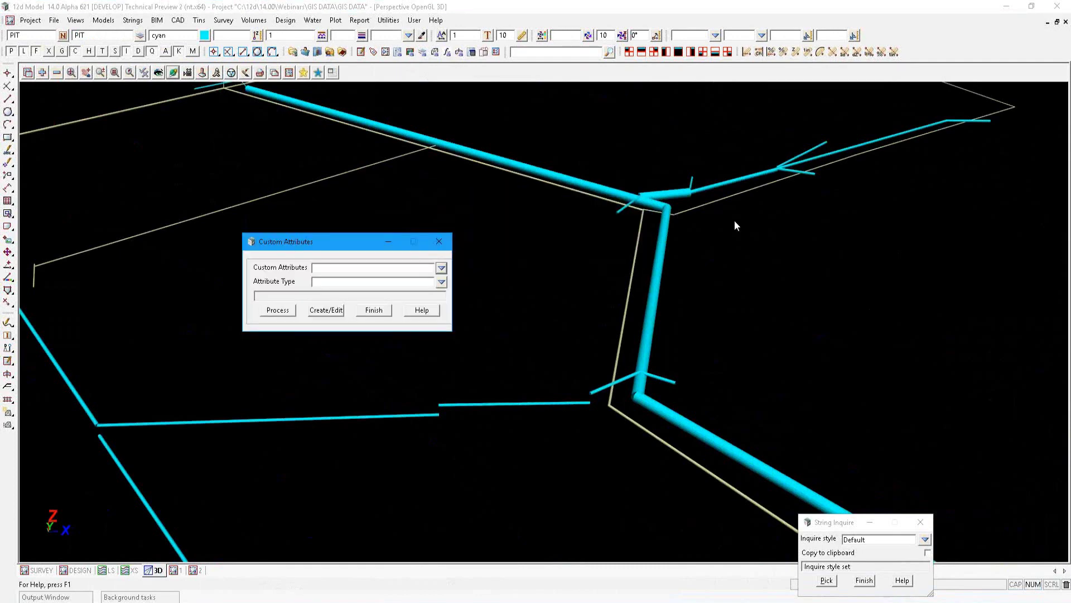
scroll(734, 221, "down", 1)
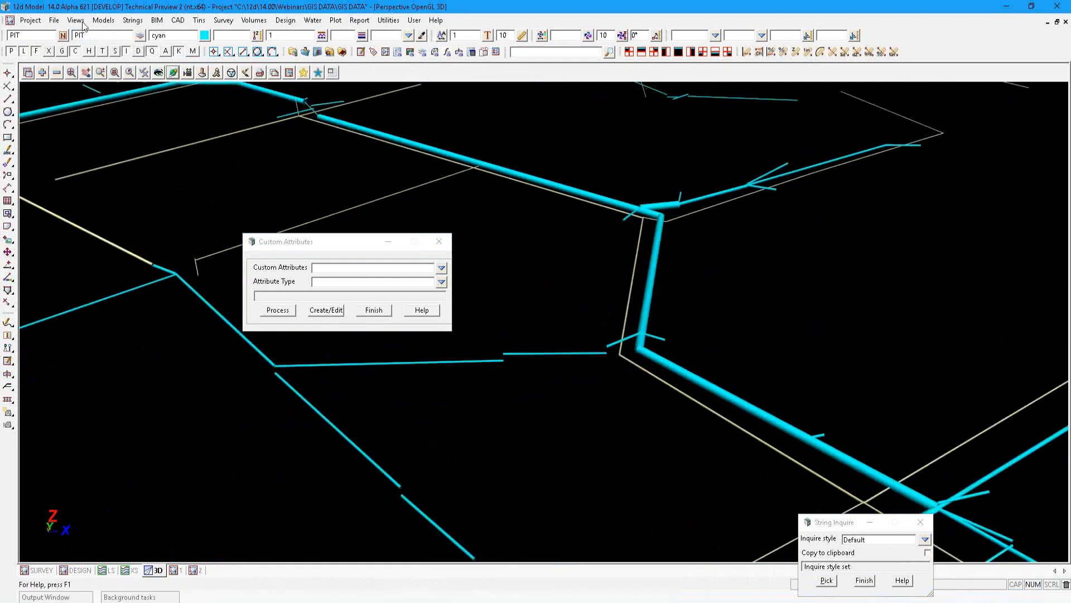
left_click(77, 21)
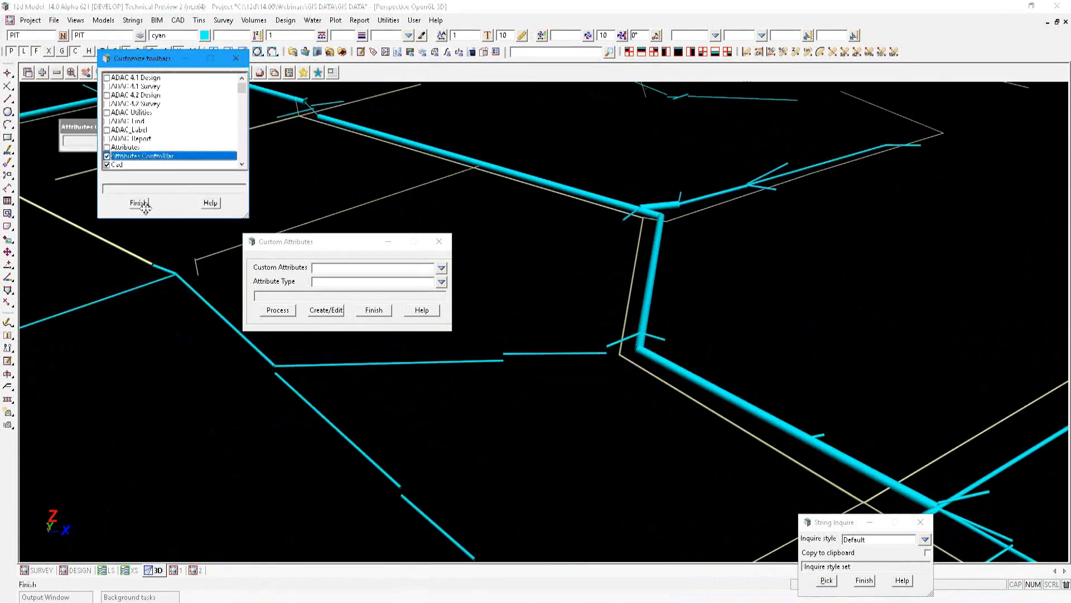
left_click(139, 203)
left_click_drag(747, 79, 750, 84)
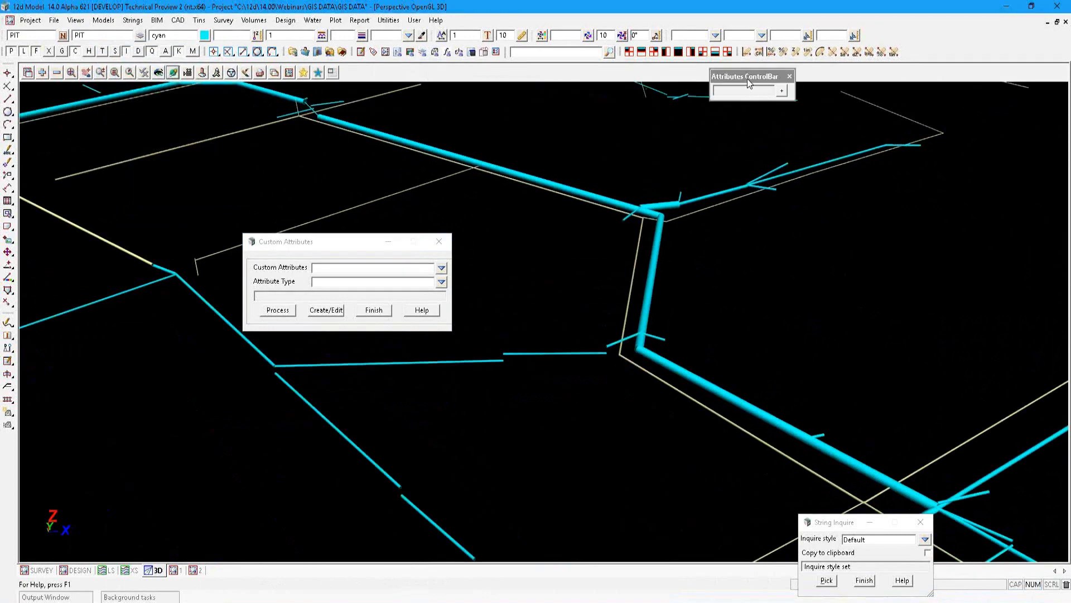
left_click(782, 89)
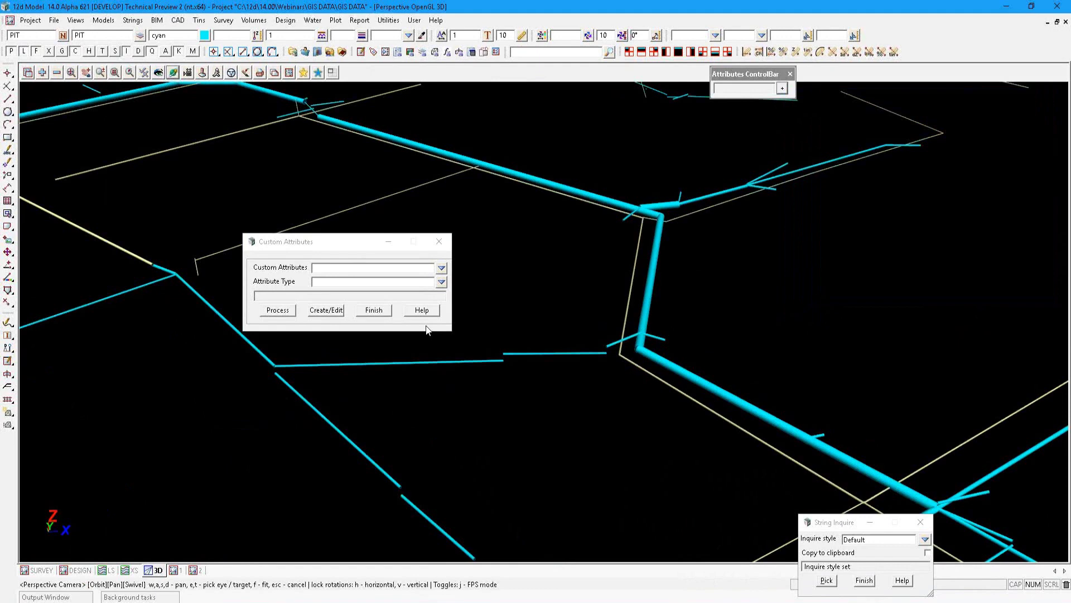
Step: Select the Pit Circular custom attribute set and open its definition for editing
left_click(442, 269)
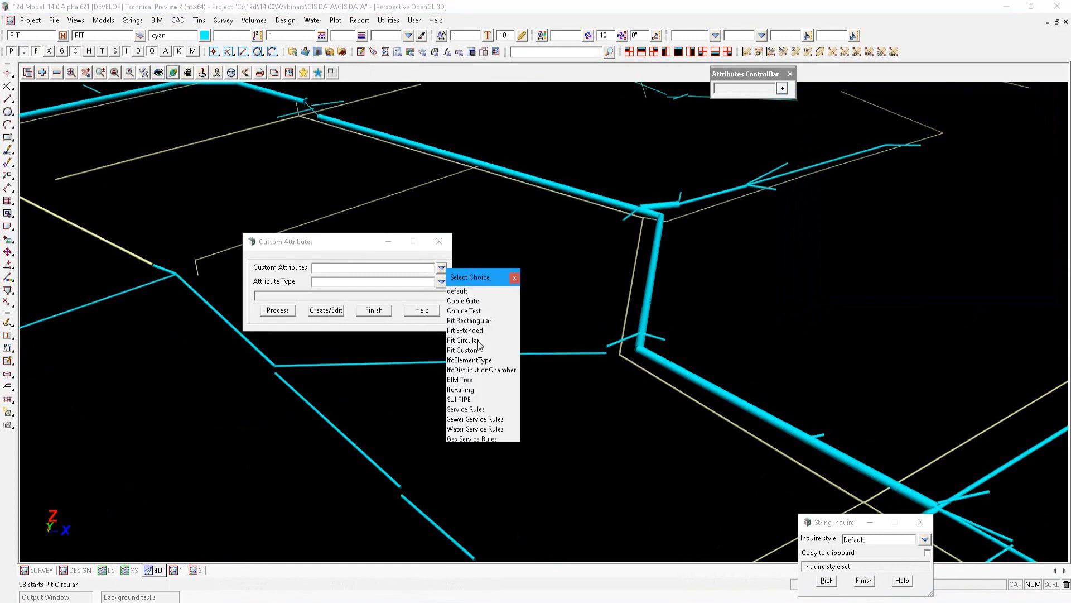
left_click(469, 340)
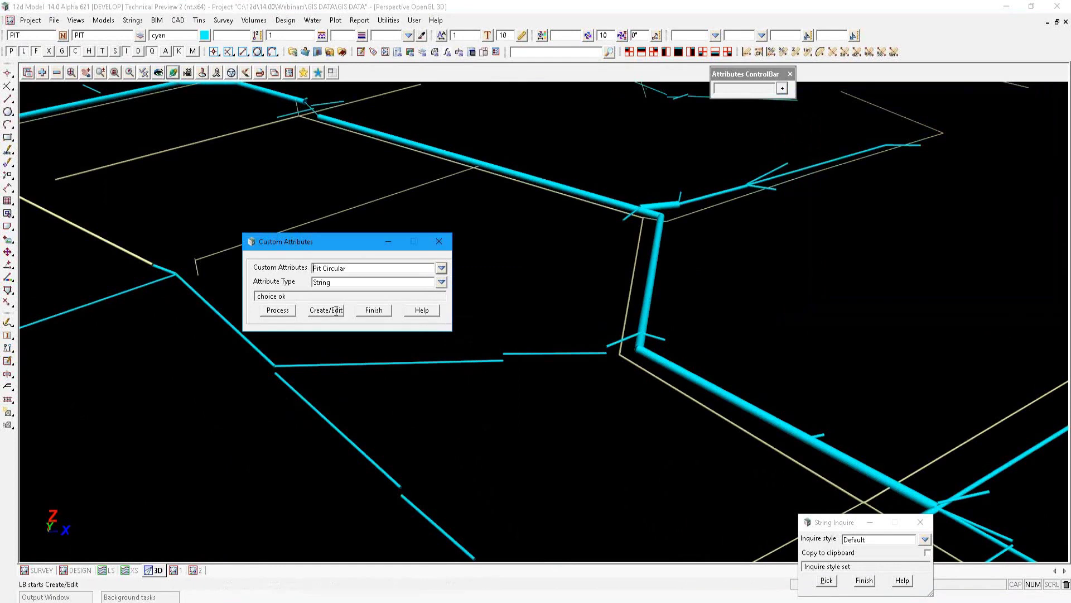
left_click(335, 311)
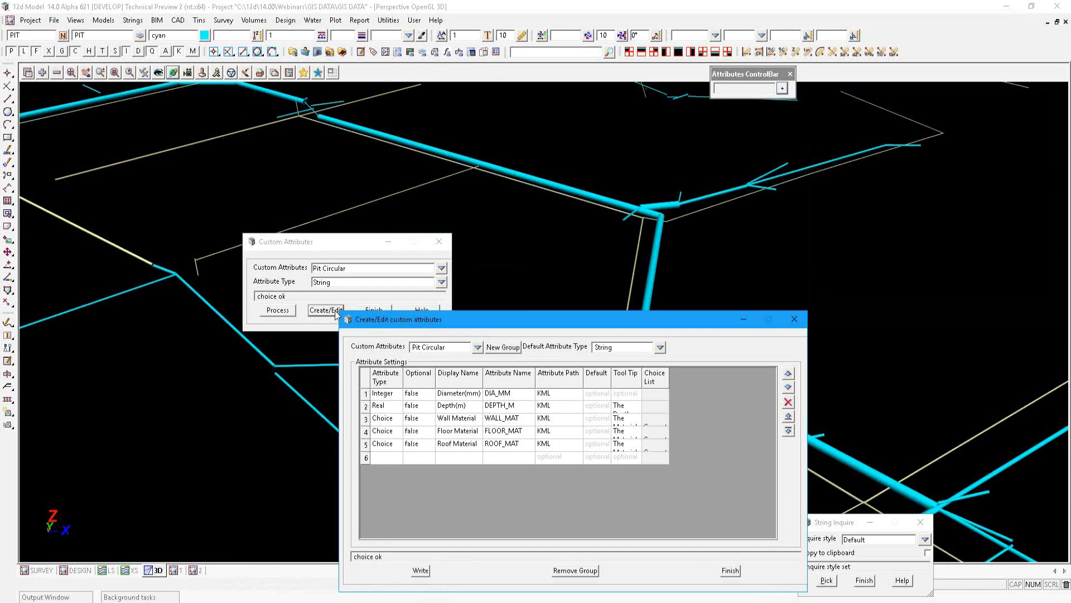
Step: Examine the available attribute types and the Wall Material choice list, and close the definition without changes
left_click(386, 457)
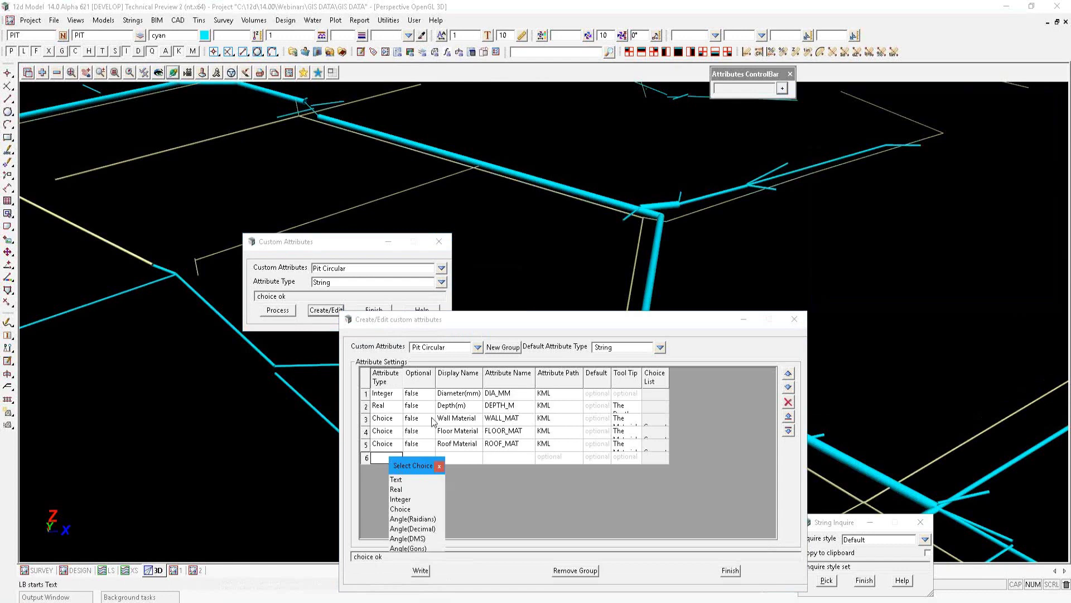
key("Escape")
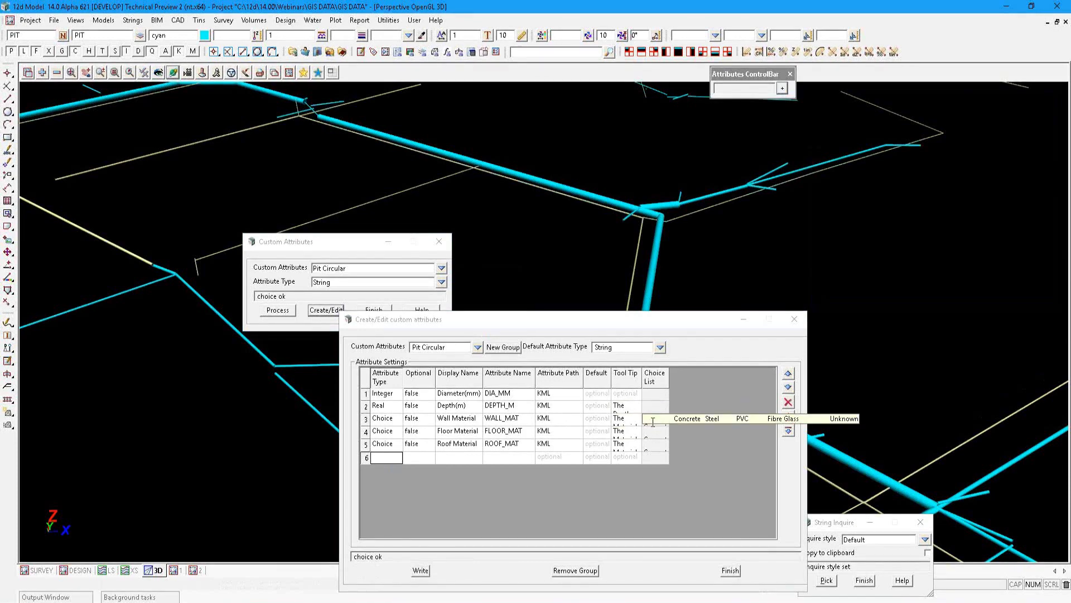
double_click(653, 419)
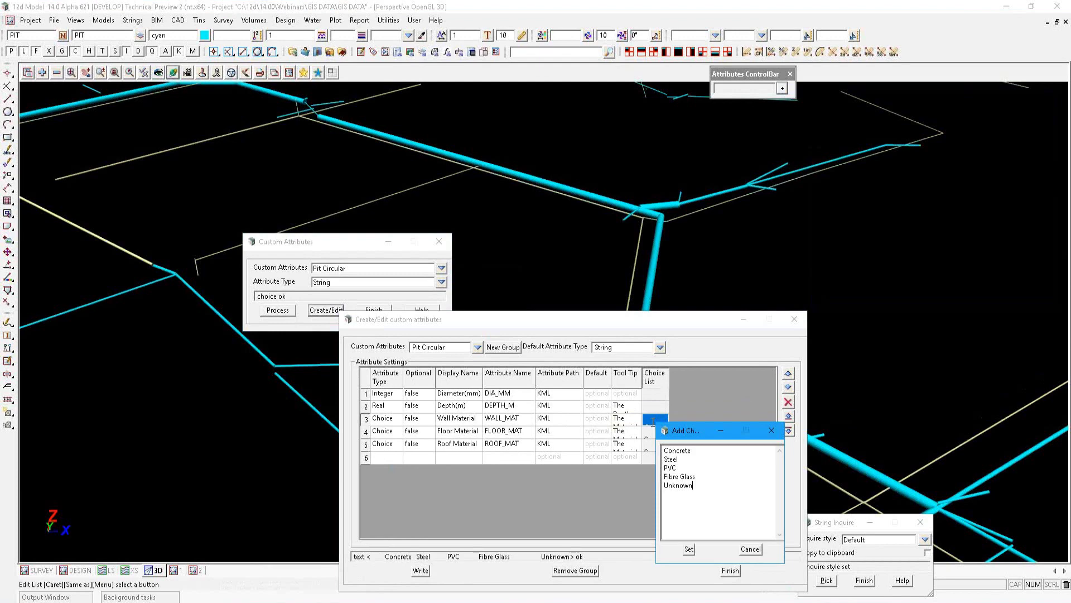
left_click(751, 549)
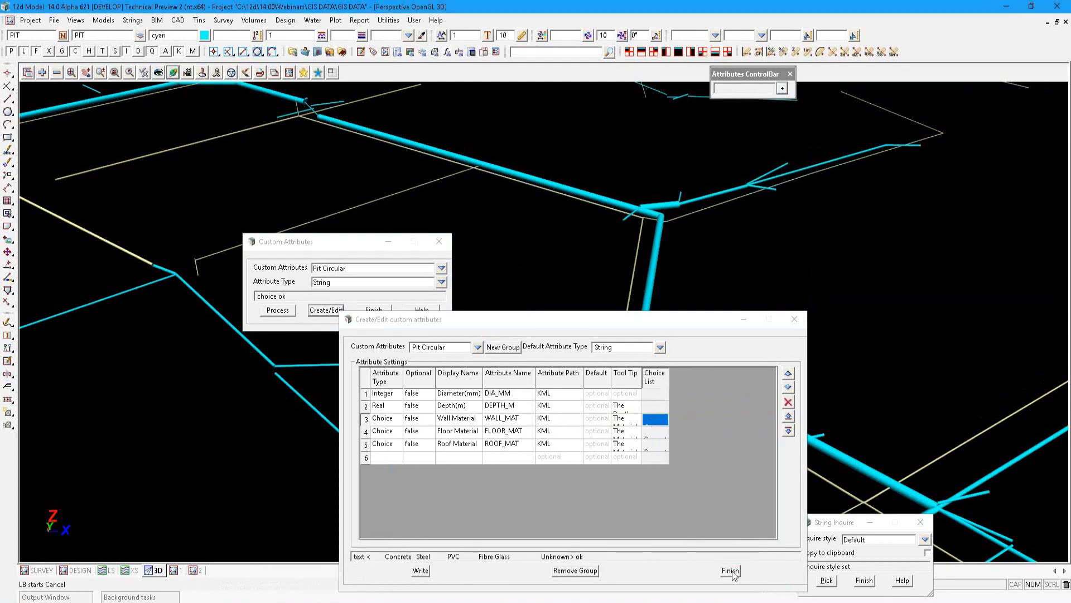
key("Escape")
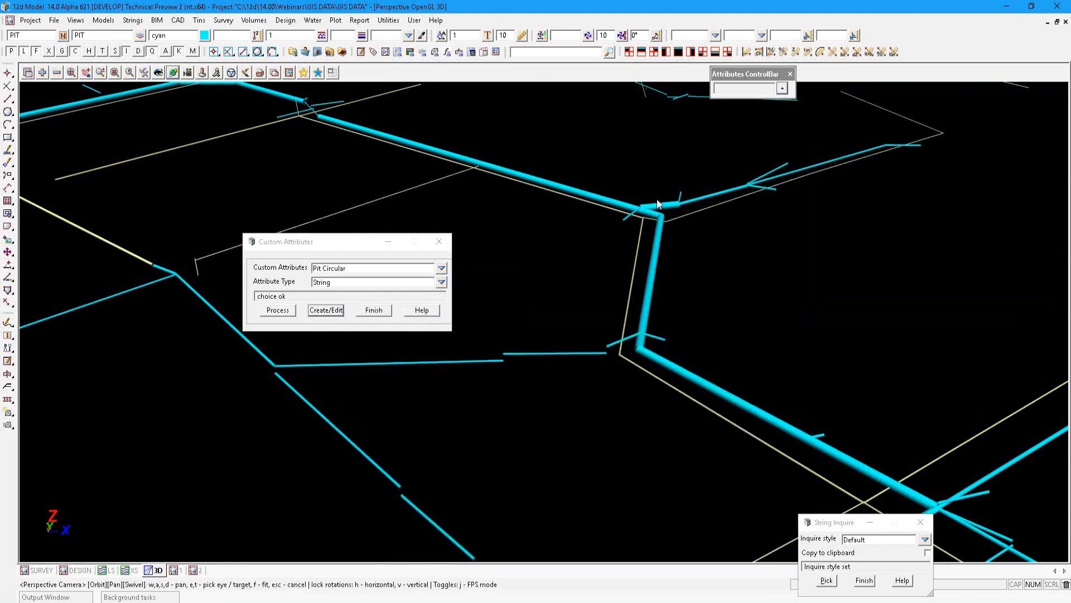
Step: Set the attribute type to Attribute Control Bar and open the Pit Circular attribute entry form
left_click(443, 285)
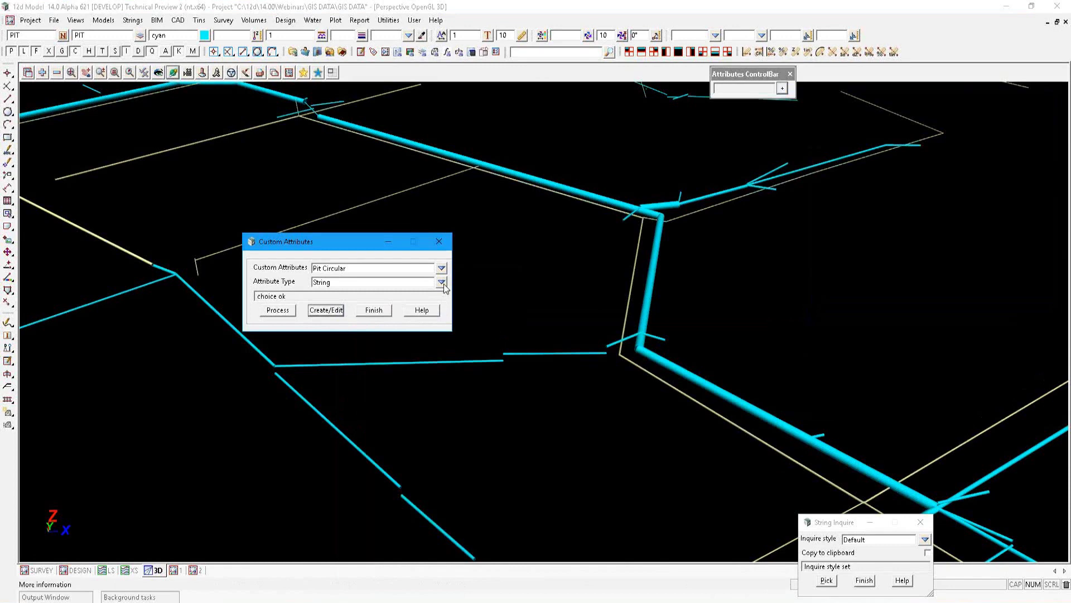
left_click(442, 282)
left_click(477, 315)
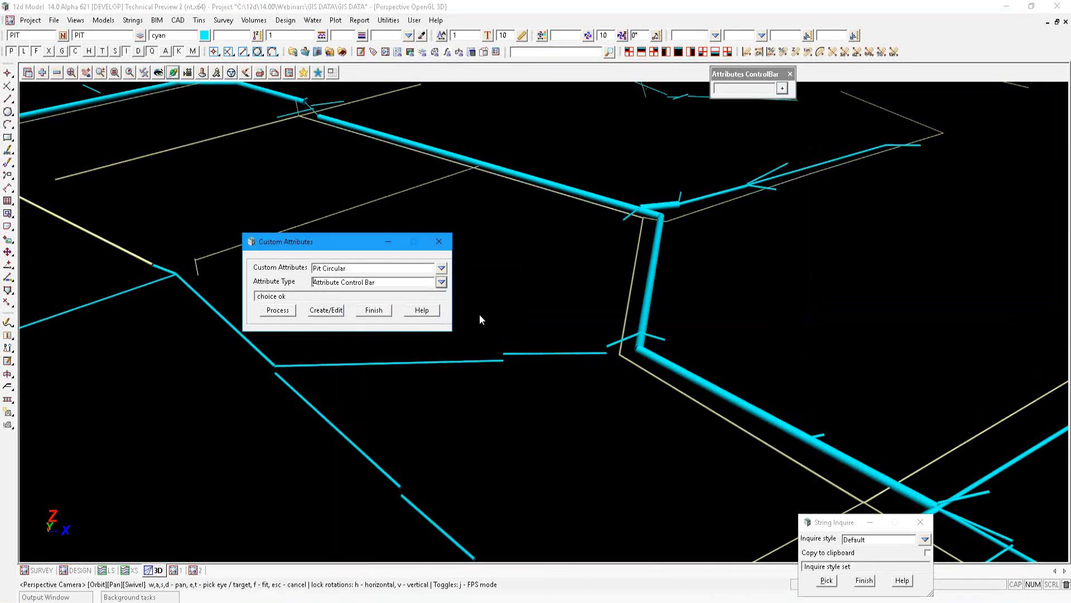
left_click(278, 311)
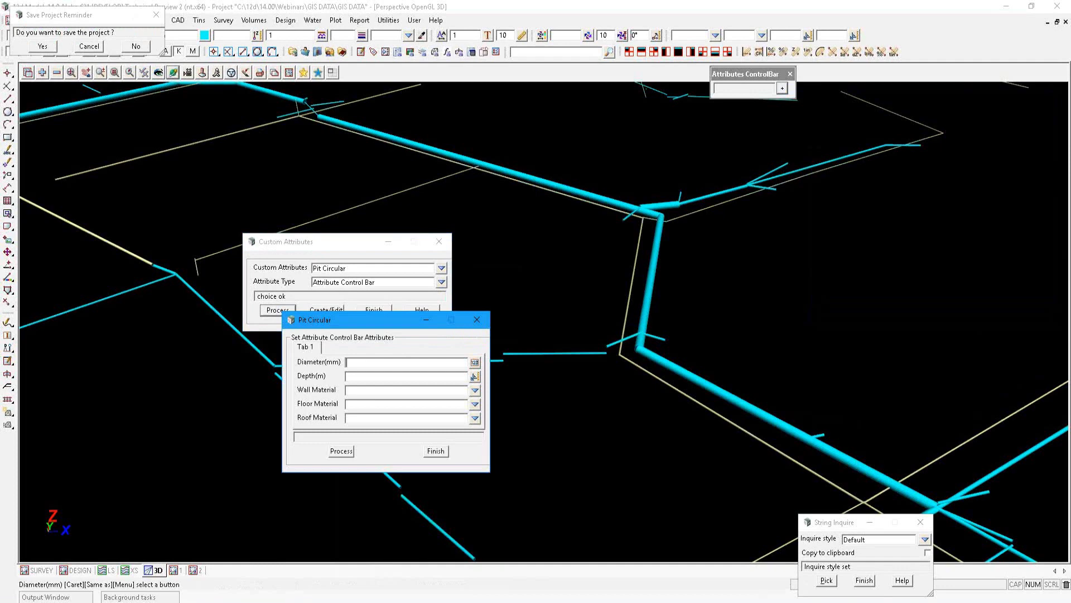
Step: Set the circular pit's diameter to 1200 mm, depth to 1 m, wall and floor material to Concrete and roof material to Steel, and process it
type("1200")
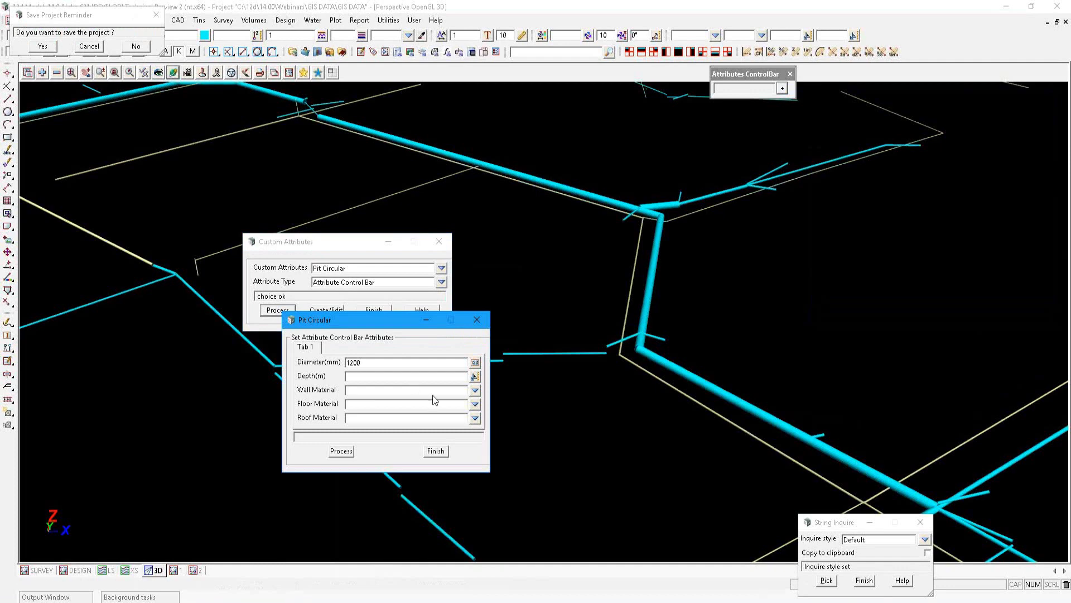
type("1")
left_click(480, 406)
left_click(476, 405)
left_click(475, 421)
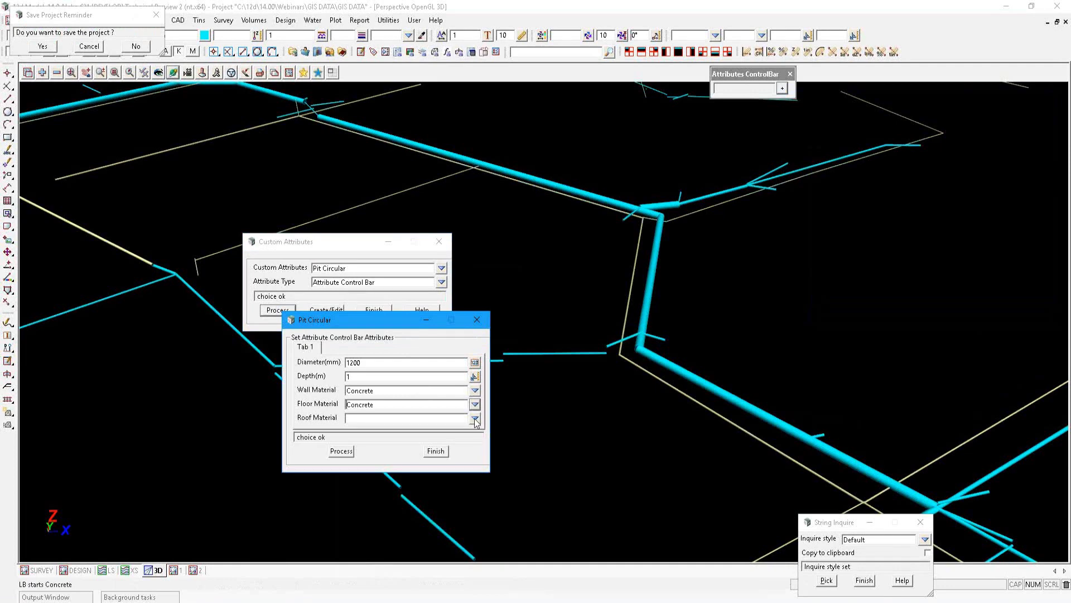
left_click(475, 420)
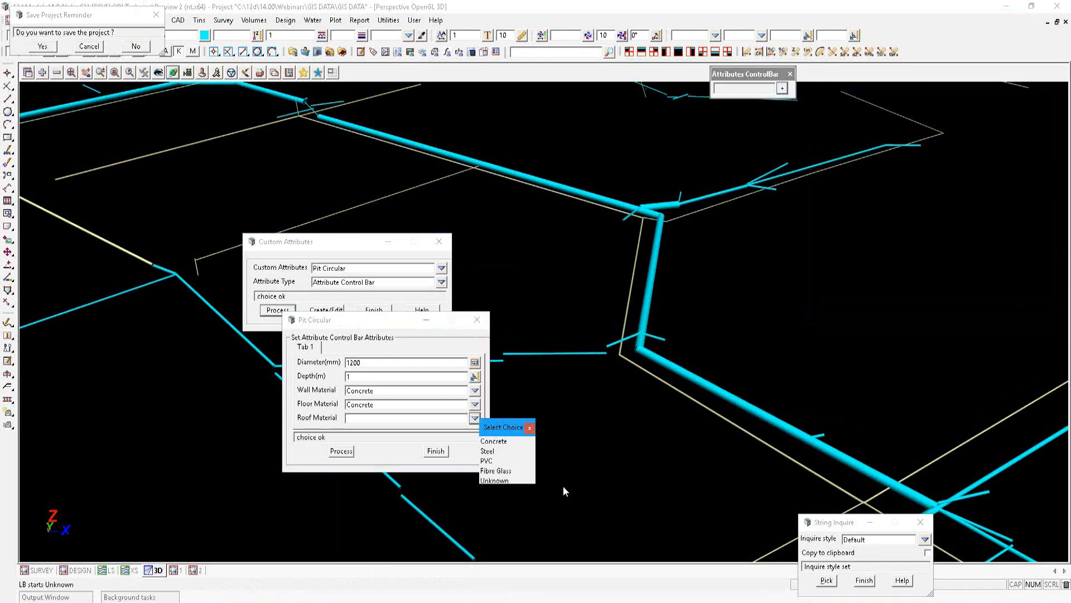
left_click(488, 451)
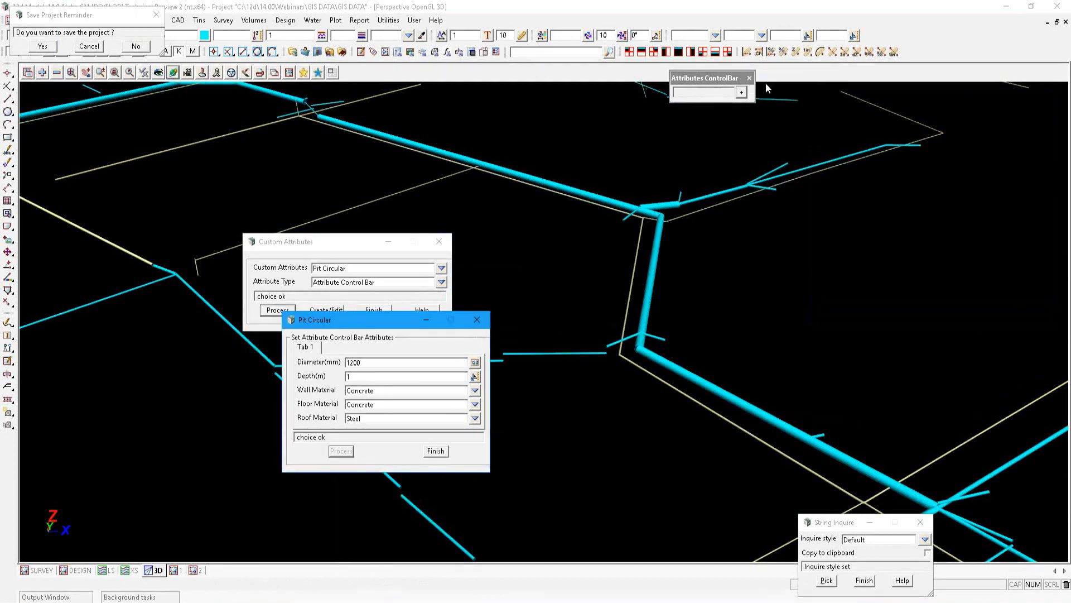
Step: Open the attribute data held in the control bar, check the KML group's pit attributes and set them
left_click(741, 92)
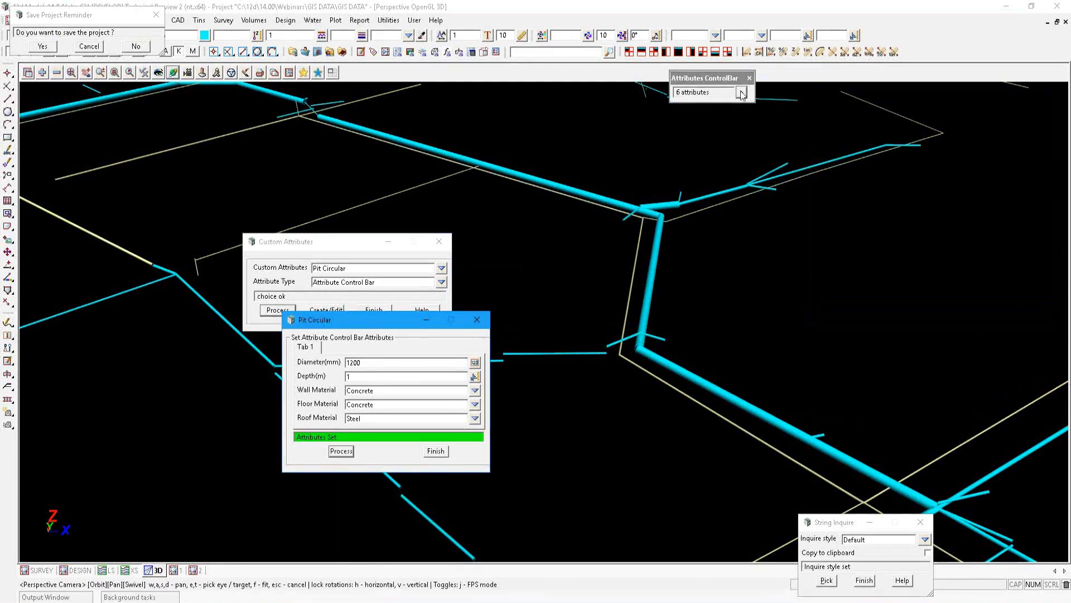
left_click(742, 92)
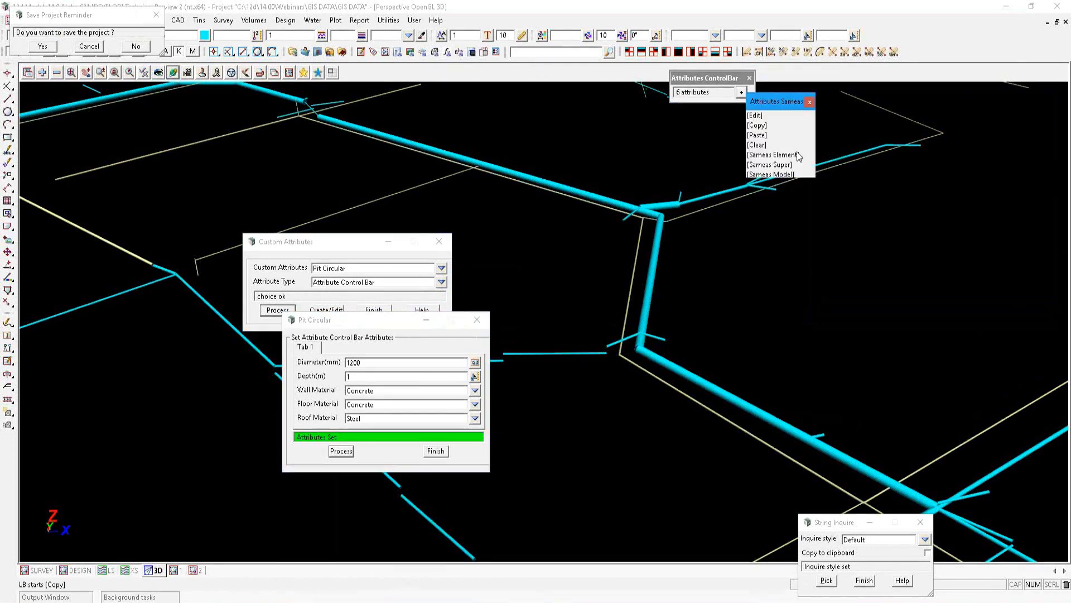
left_click(798, 155)
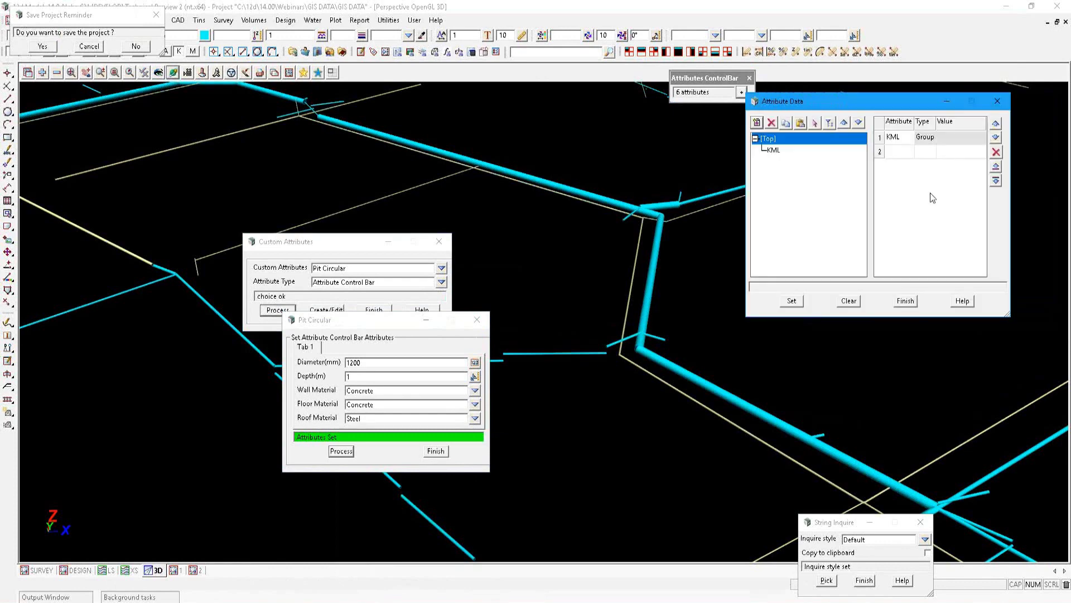
left_click(774, 150)
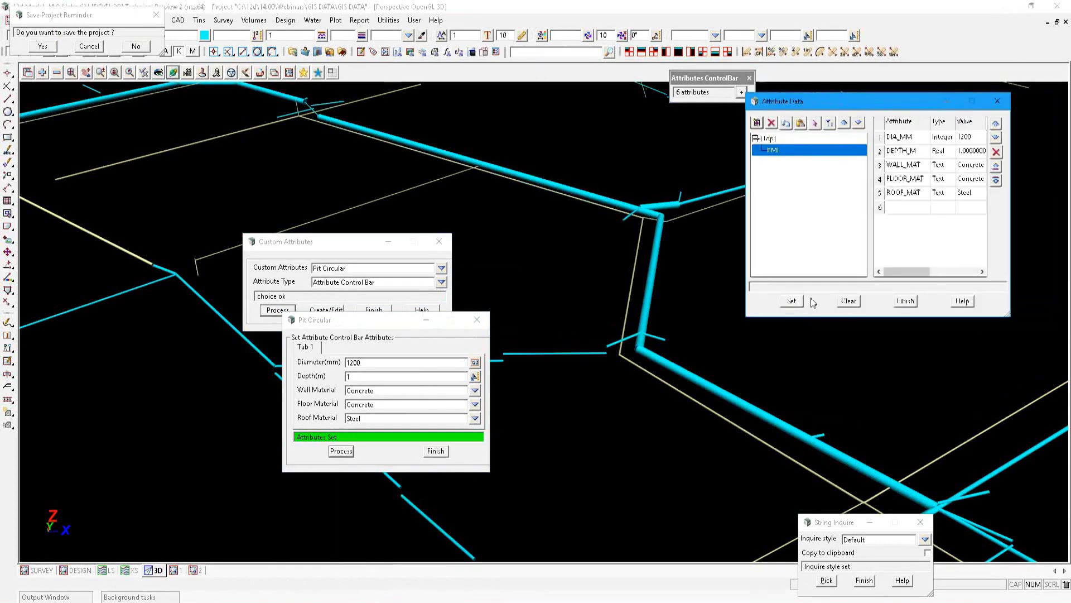
left_click(792, 302)
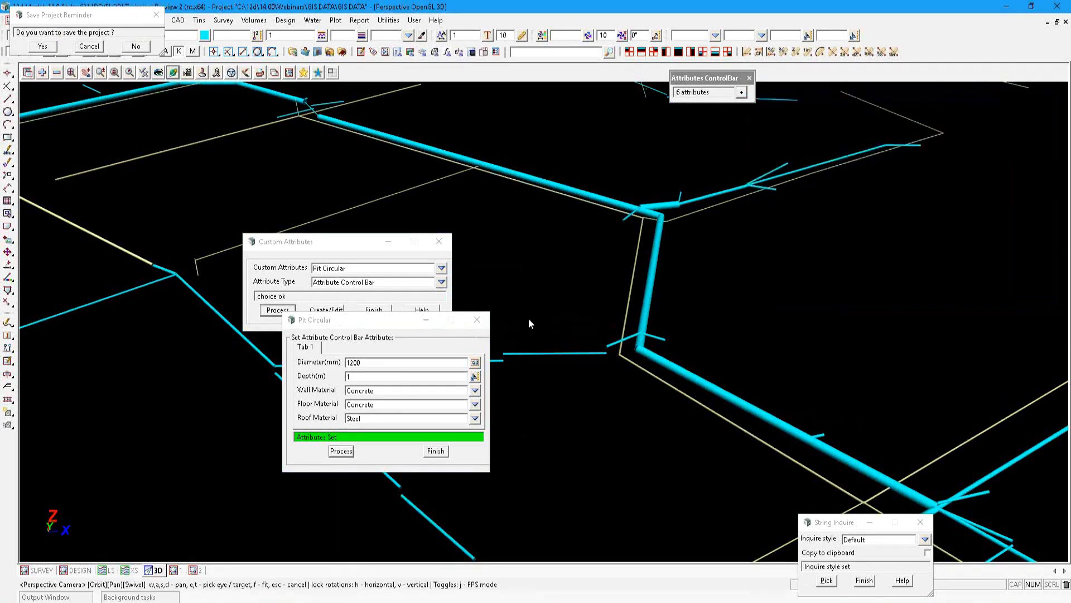
Step: Move the Pit Circular and Custom Attributes dialogs clear of the pipe network
left_click(467, 319)
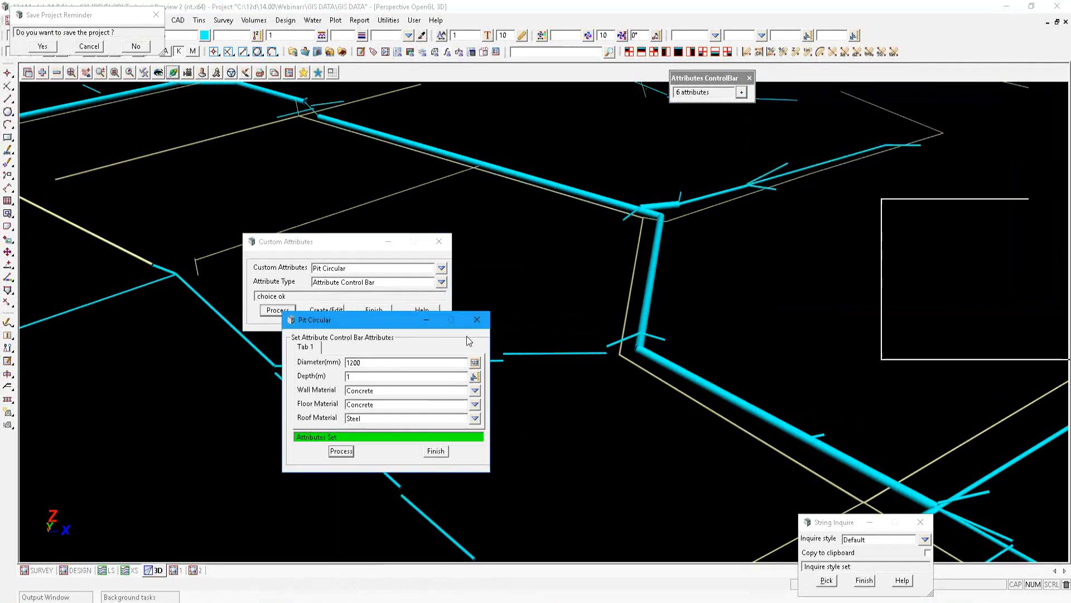
left_click_drag(466, 320, 999, 81)
left_click_drag(347, 242, 960, 253)
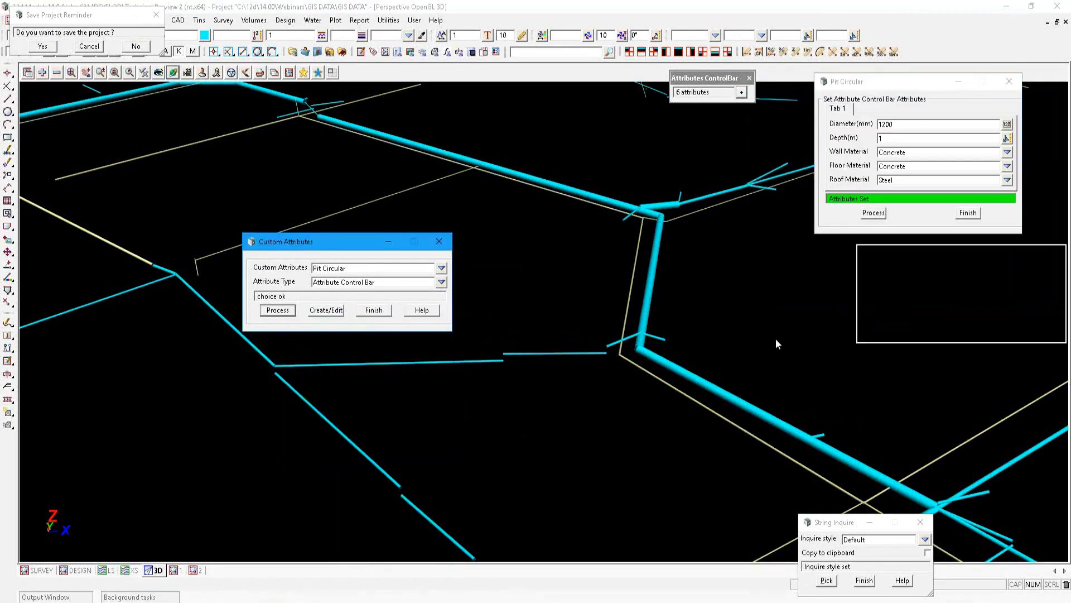
left_click_drag(778, 343, 777, 344)
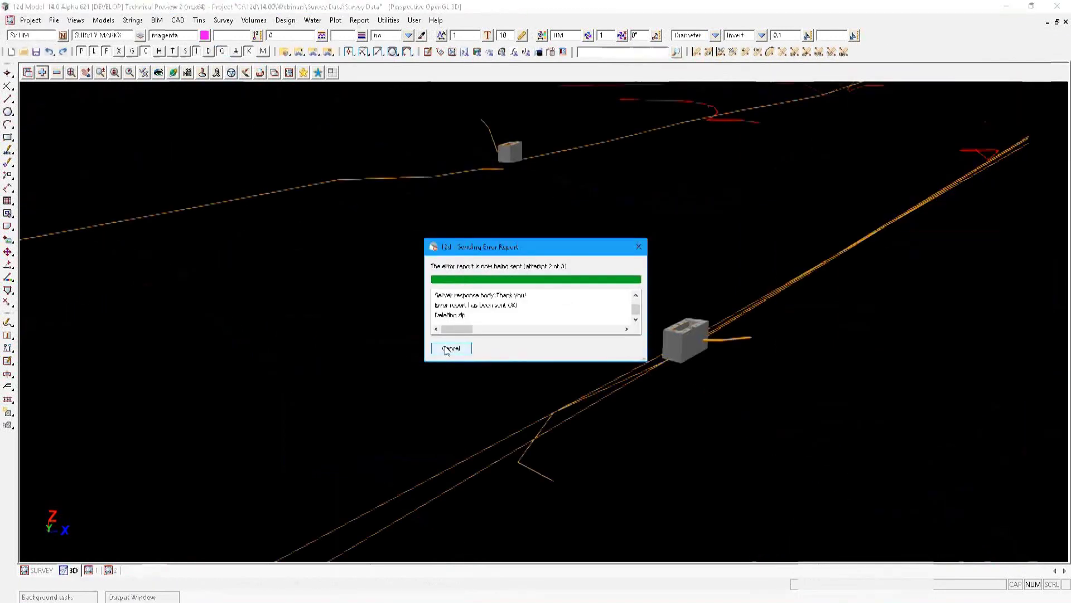
Step: Dismiss the error report dialog over the Survey Data project
left_click(449, 349)
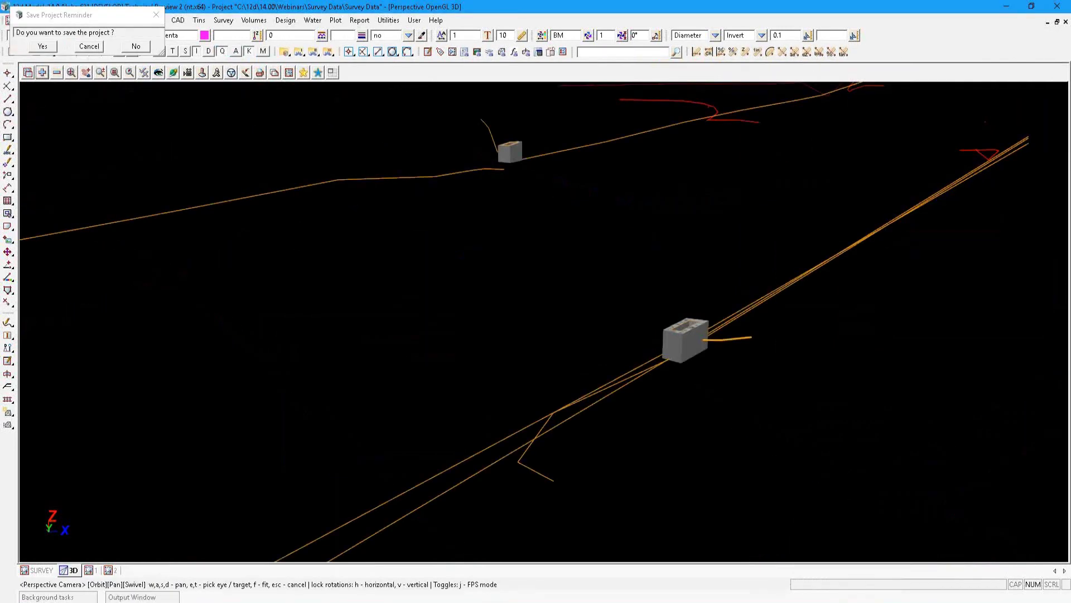
Step: Switch to the 12d Model window with the GIS DATA project and dismiss its build expiry warning
right_click(261, 602)
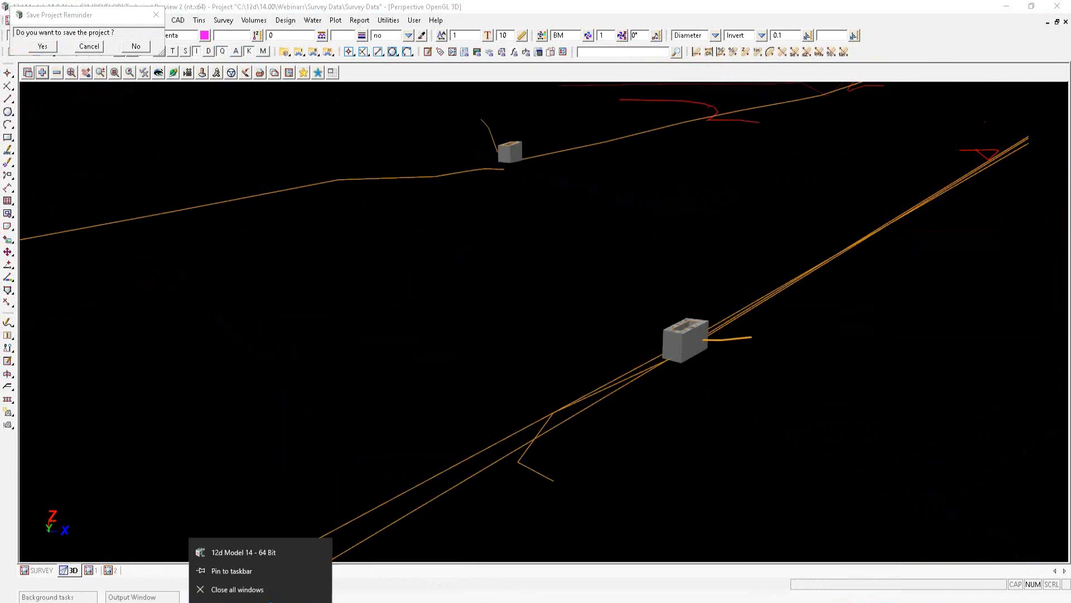
left_click(266, 602)
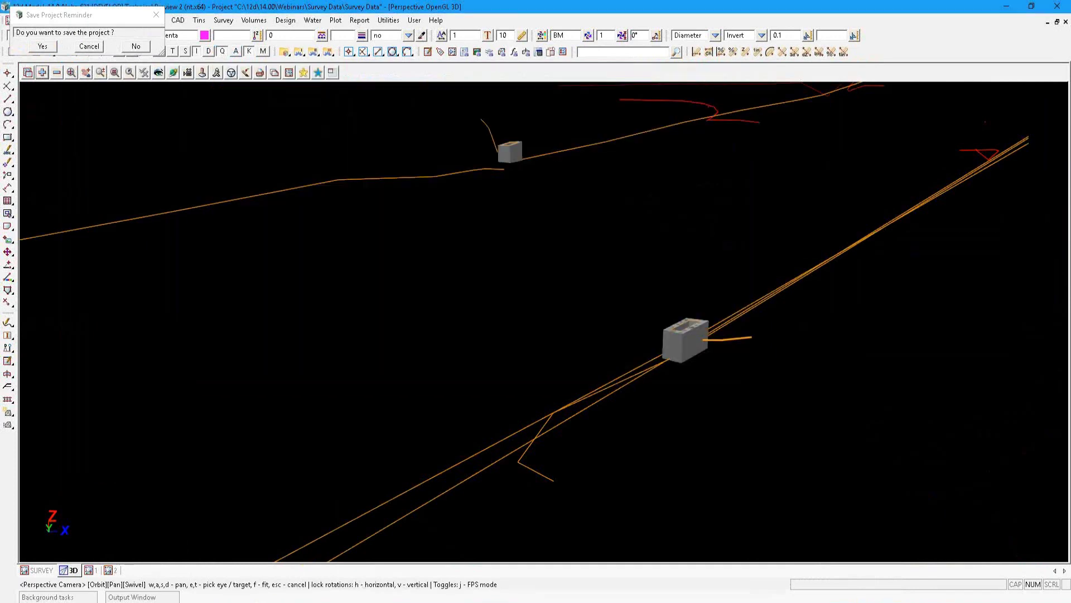
mouse_move(260, 602)
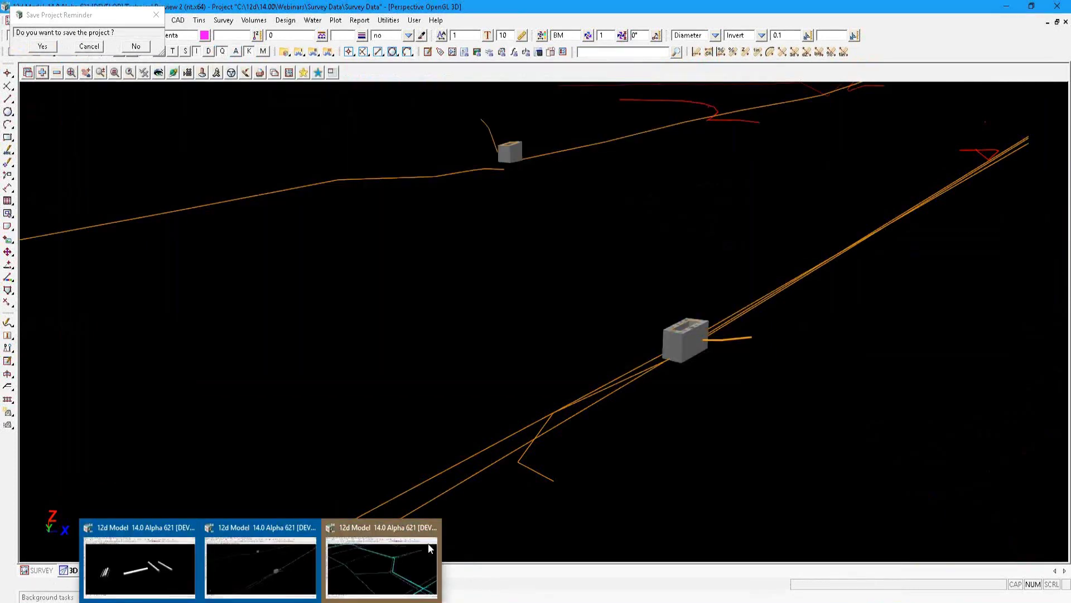
left_click(429, 547)
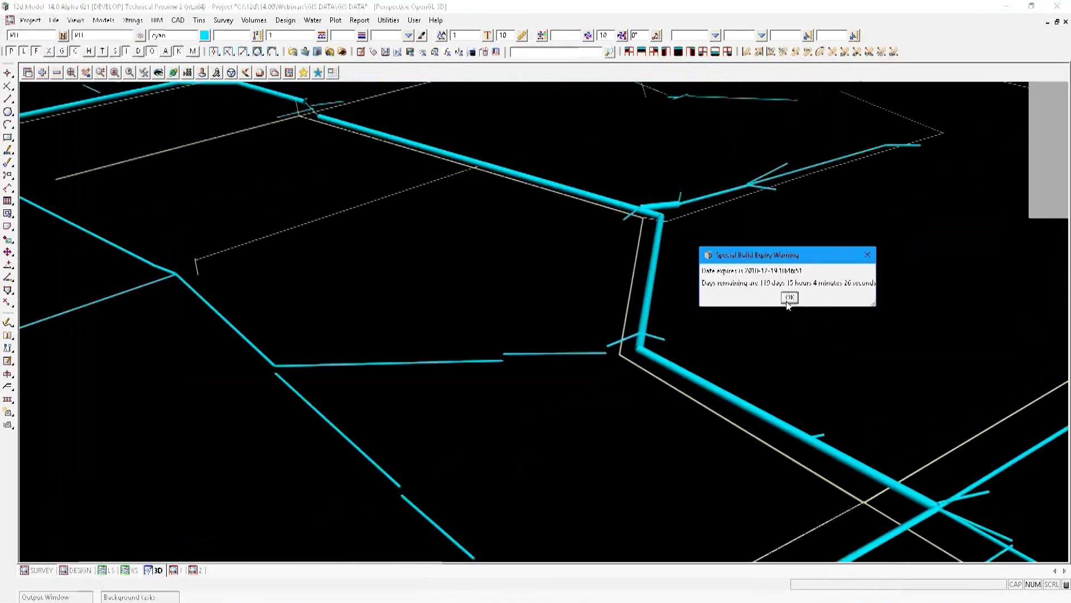
left_click(789, 298)
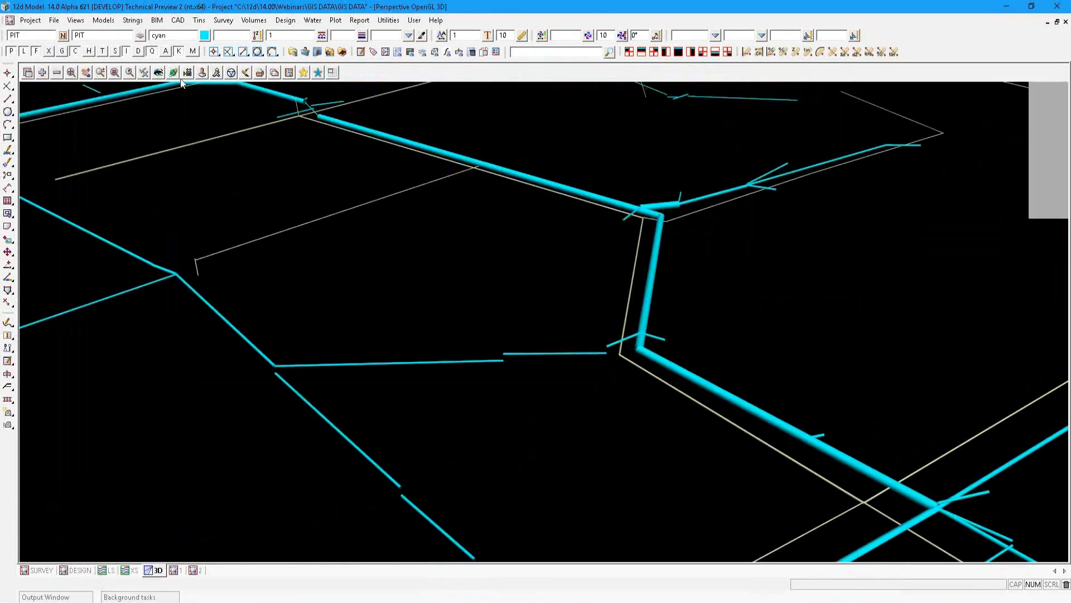
Step: Open the custom attribute editor and display the Attributes ControlBar toolbar
left_click(389, 21)
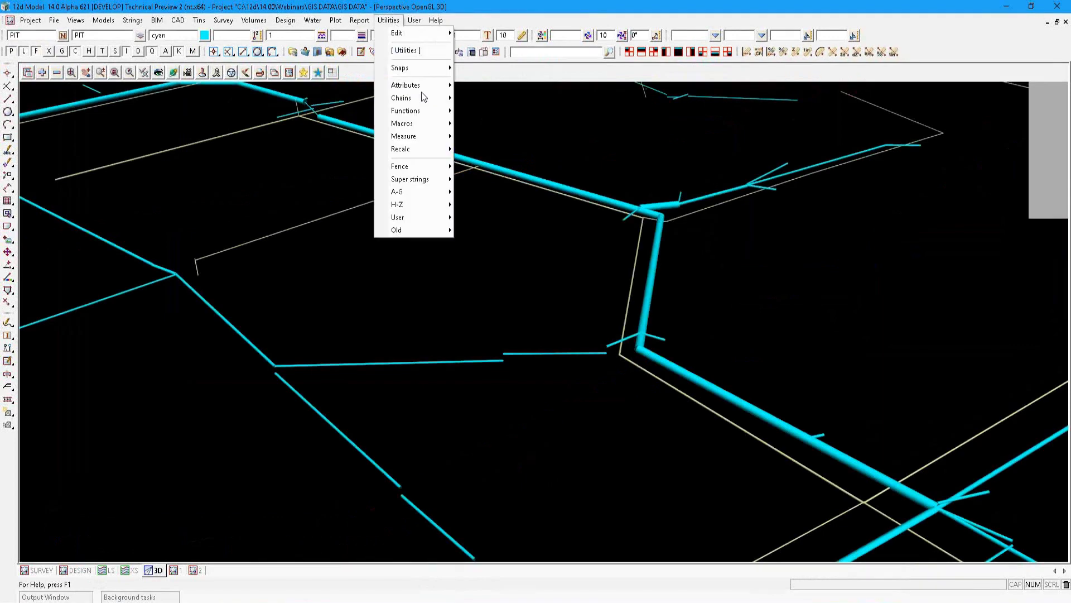
mouse_move(423, 98)
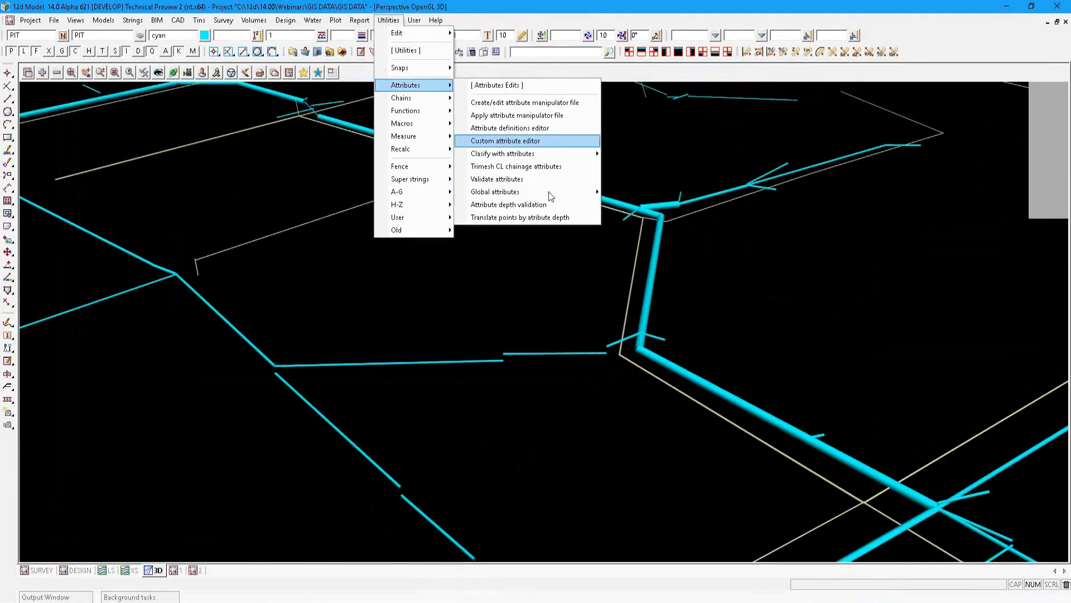
mouse_move(549, 192)
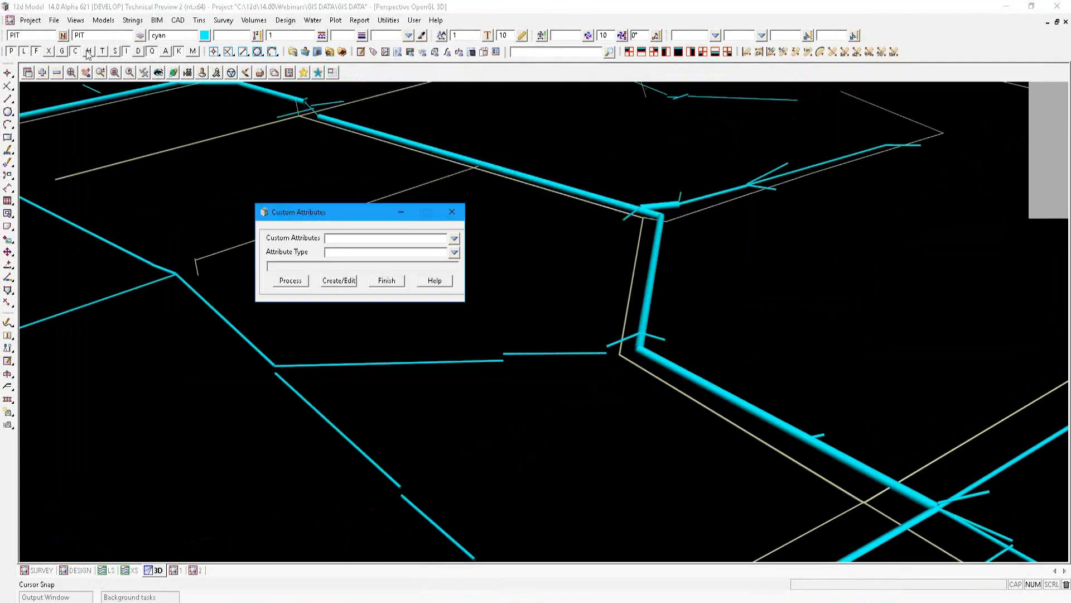
left_click(75, 20)
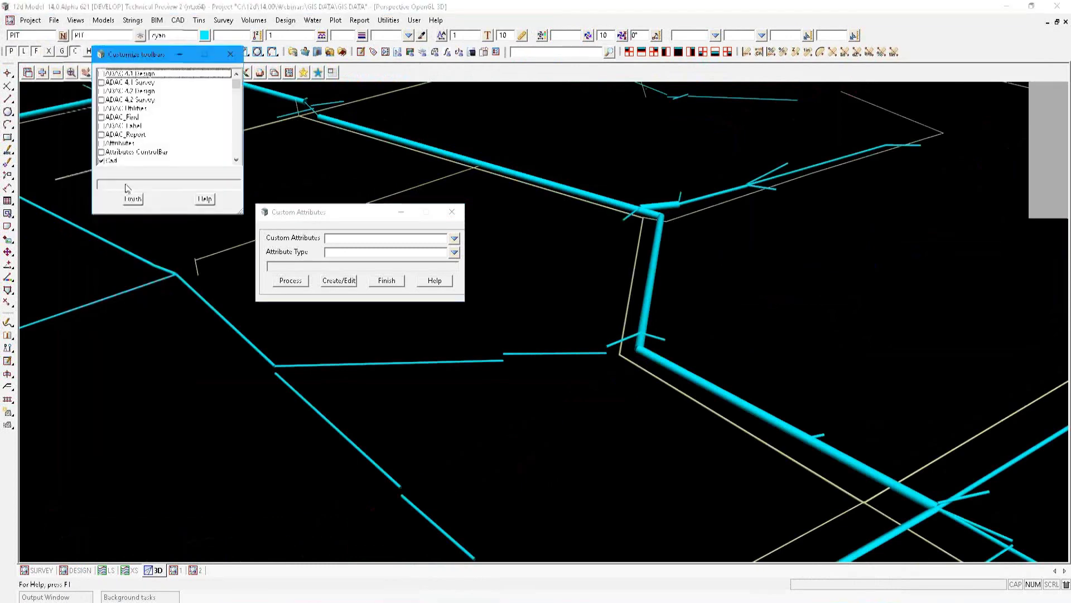
left_click(133, 199)
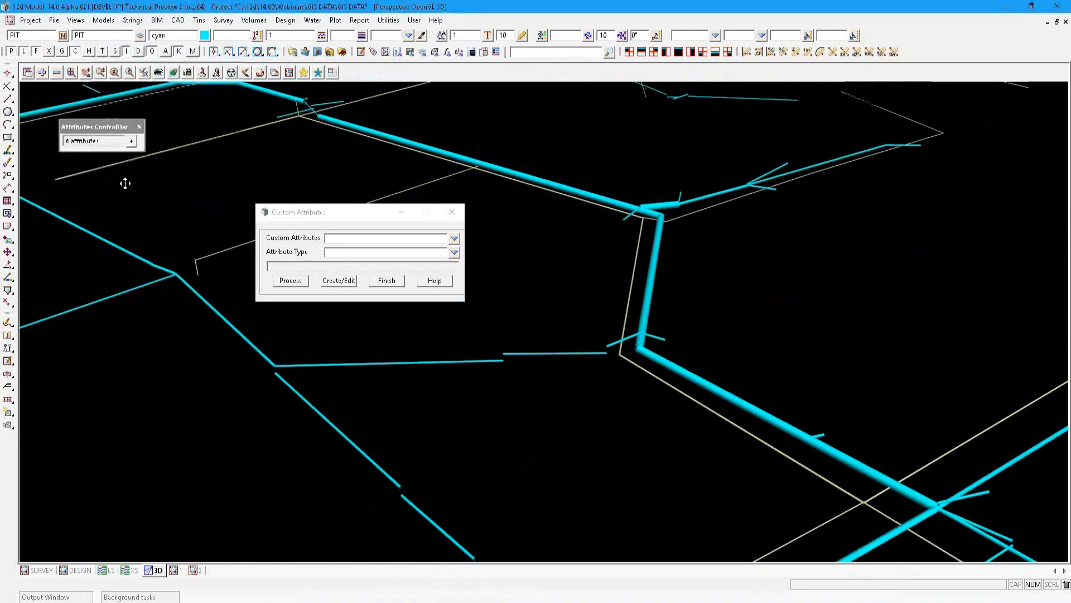
Step: Place a CAD point for the PIT model at the end of the large stormwater pipe where the pipes meet in the 3D view
left_click(7, 73)
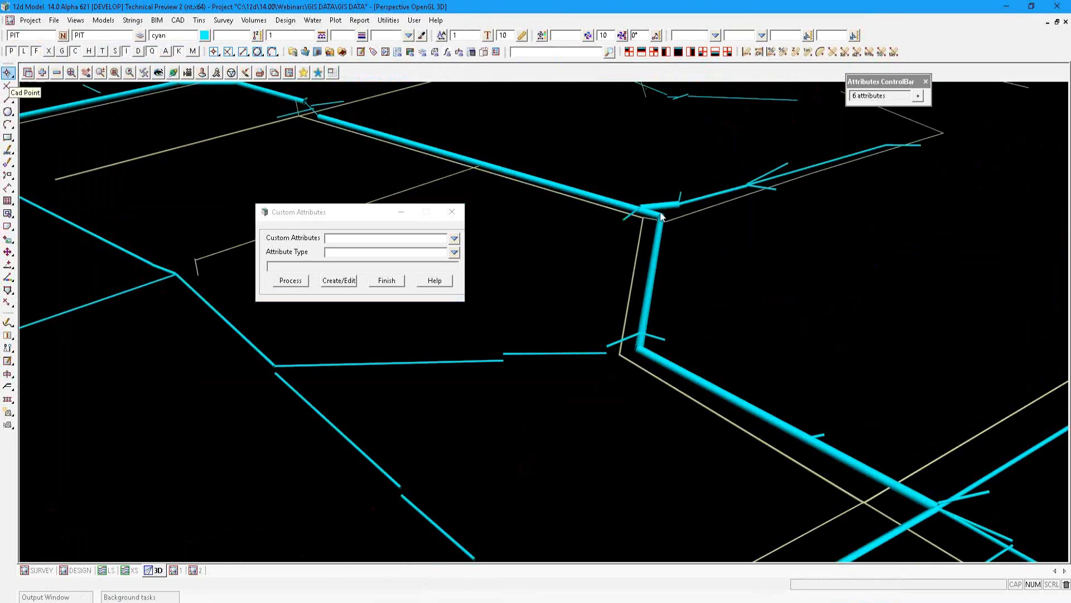
left_click(661, 216)
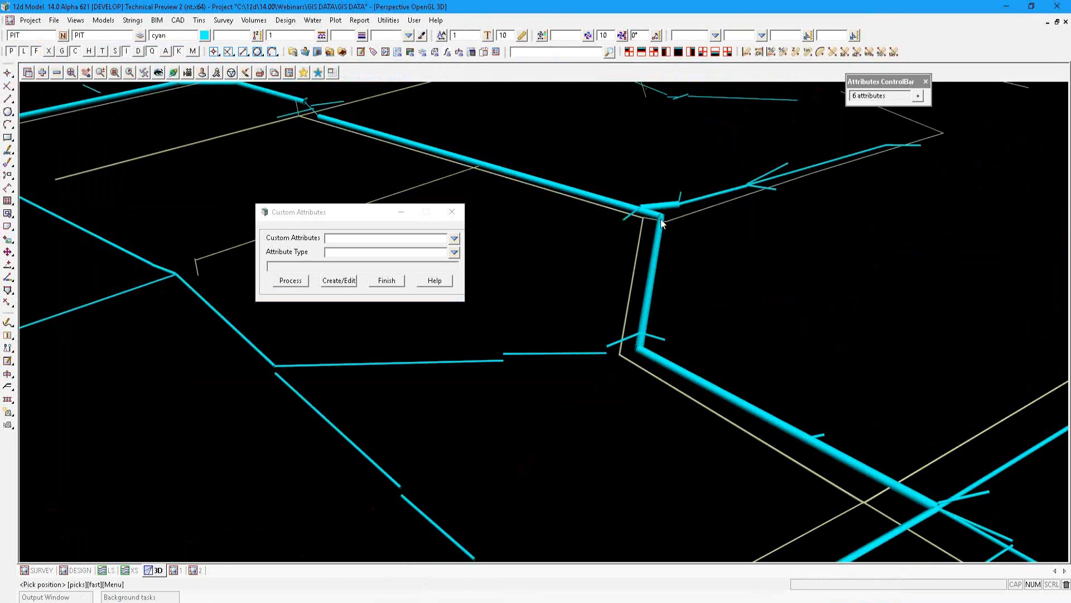
left_click(594, 246)
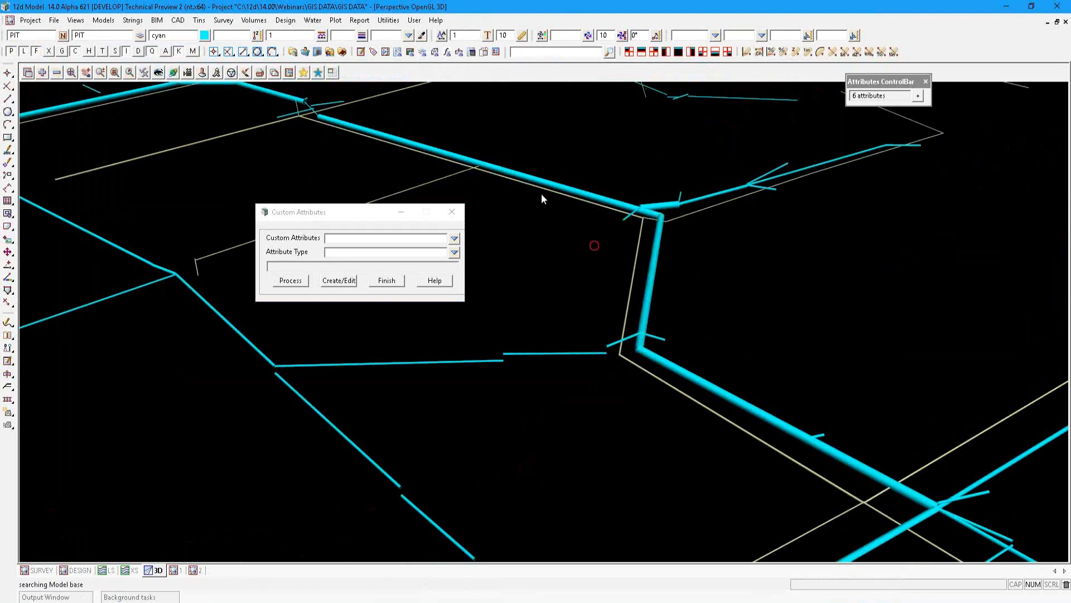
left_click(661, 217)
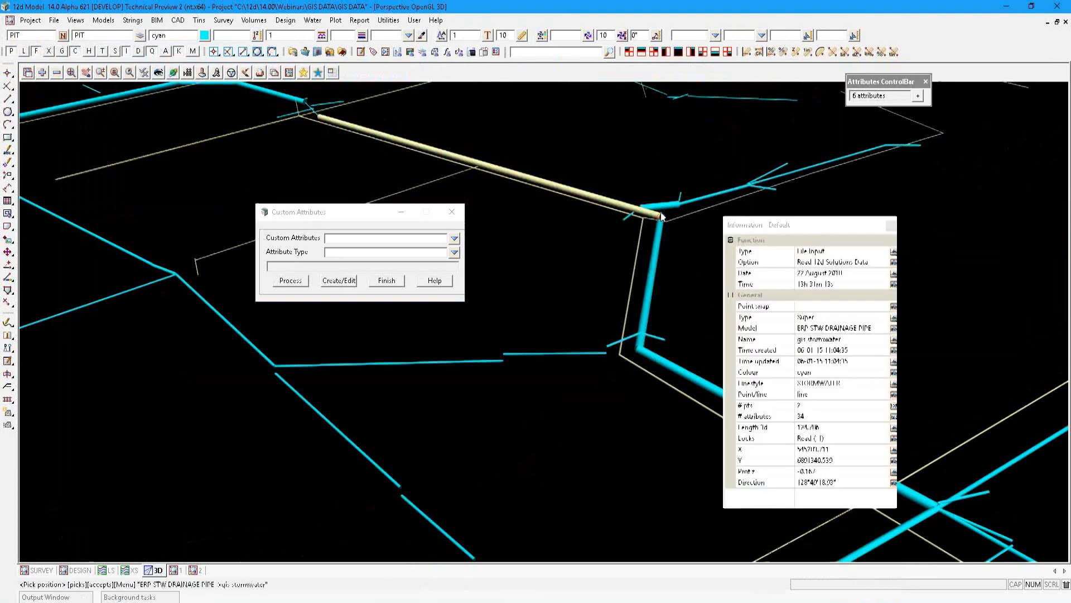
middle_click(661, 215)
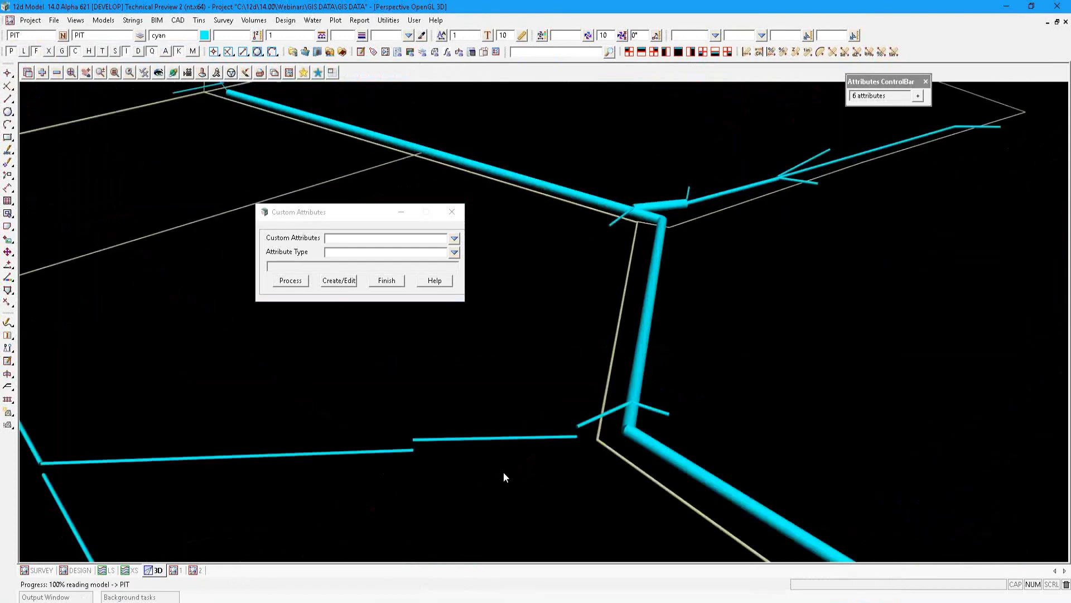
scroll(503, 471, "up", 3)
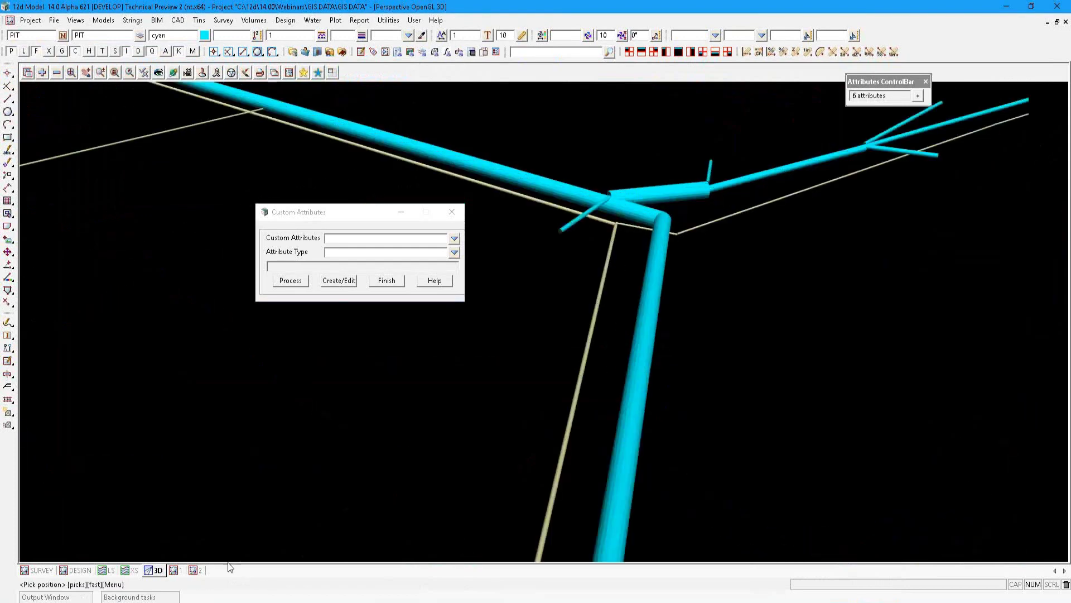
Step: Clear the models from the SURVEY plan view and add the PIT model to it
left_click(175, 569)
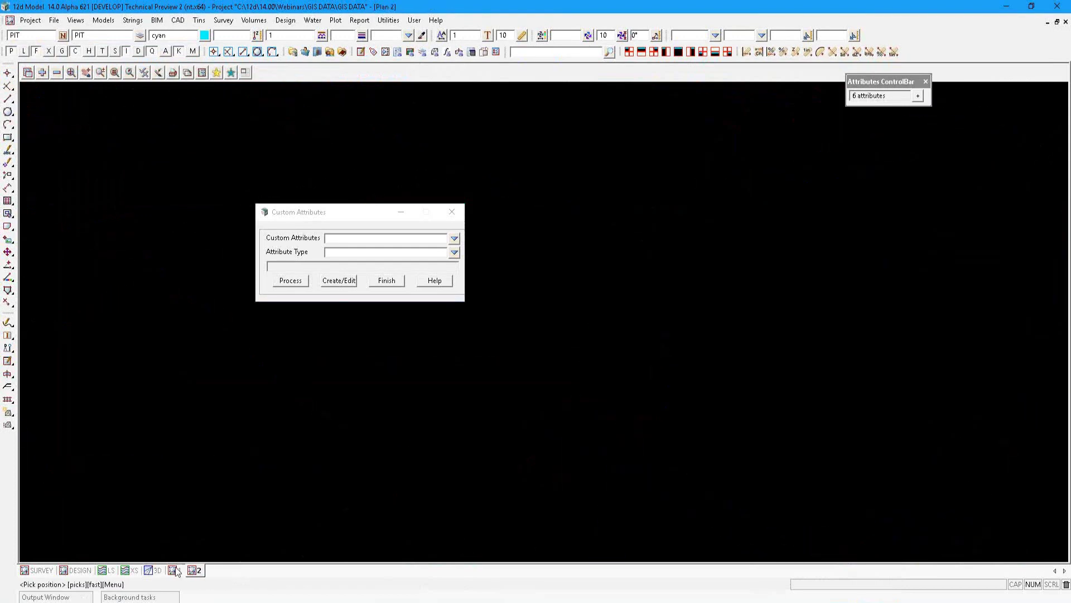
left_click(45, 570)
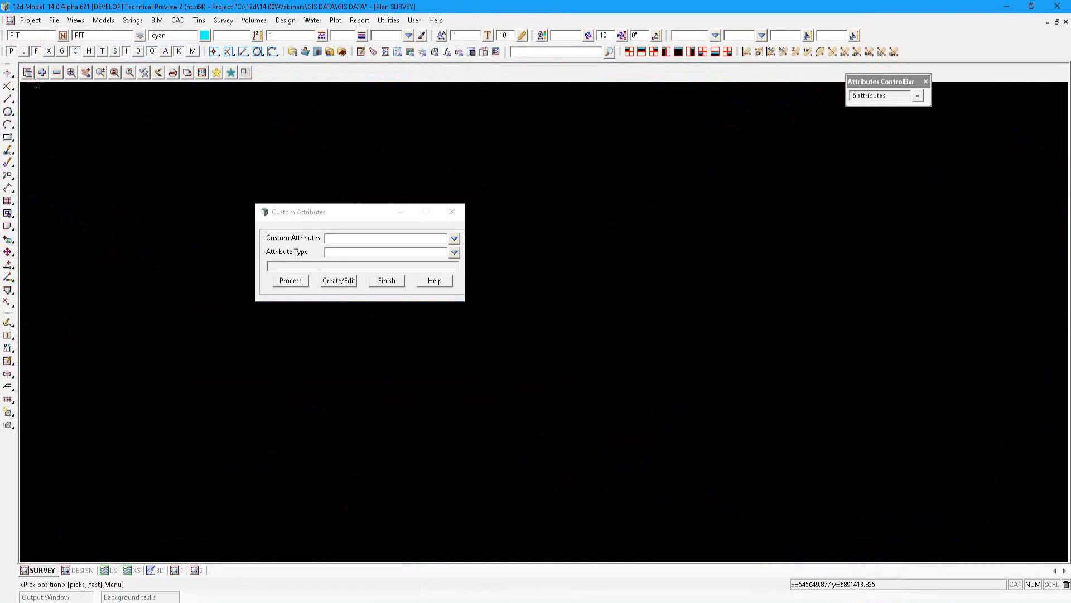
left_click(56, 72)
left_click(102, 129)
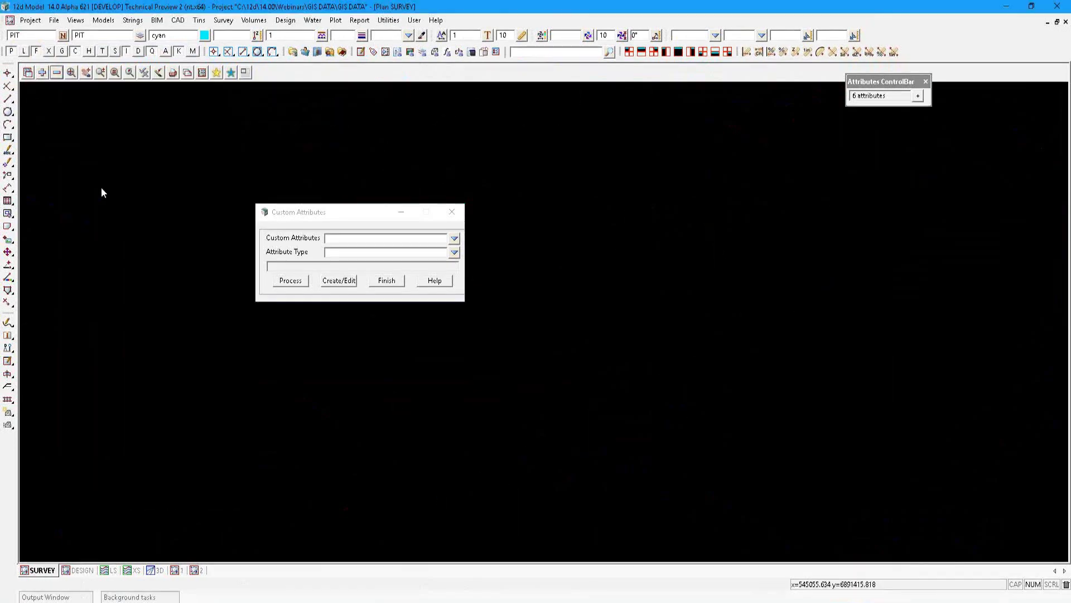
key("plus")
left_click(101, 180)
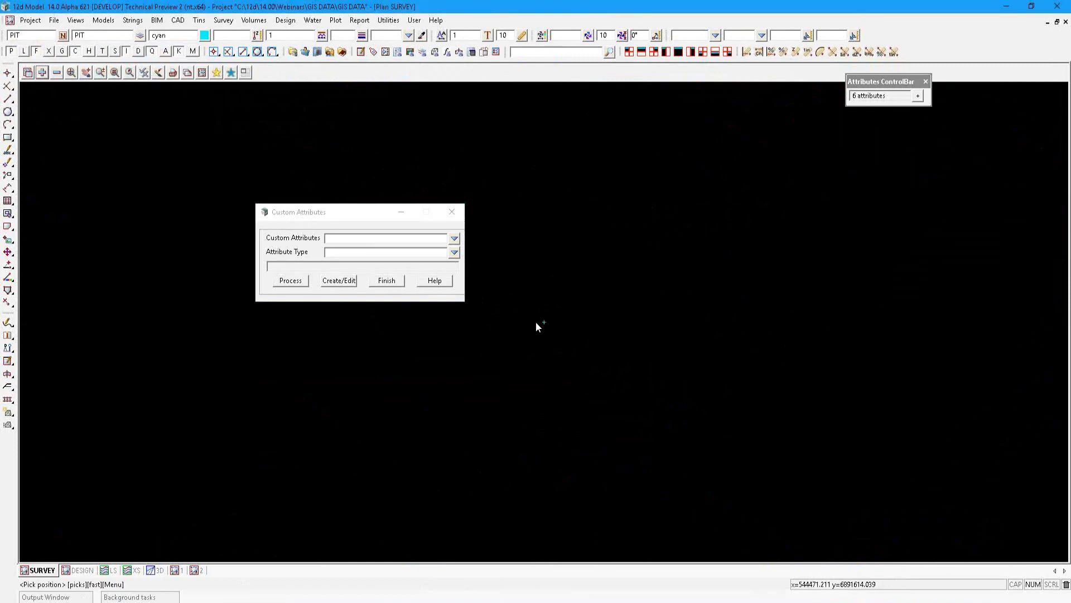
Step: Open the new pit point's string attributes and check the values in its KML group
left_click(569, 323)
left_click(571, 316)
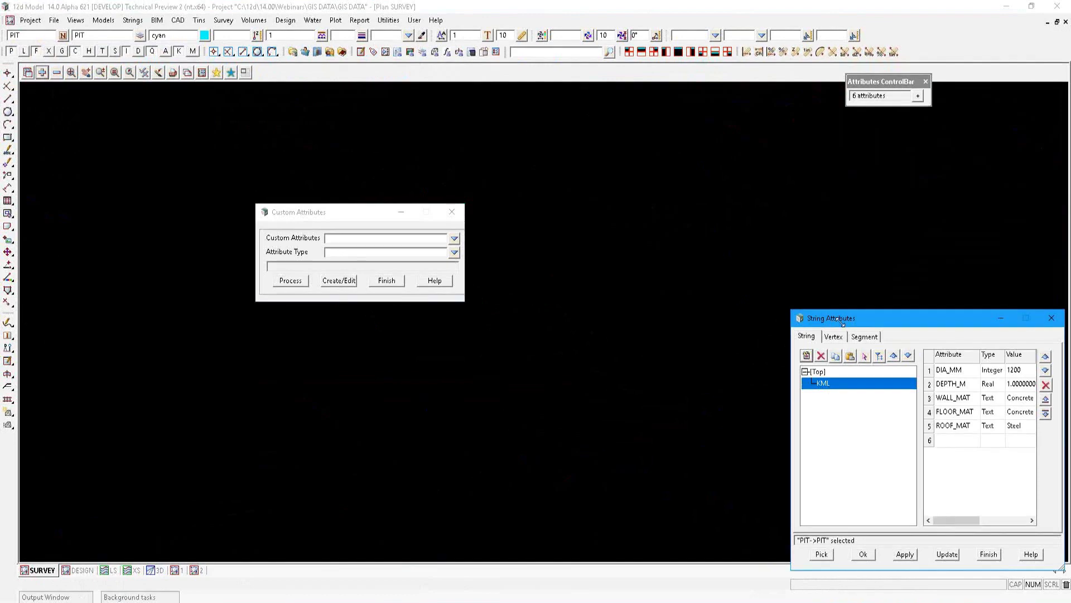
left_click_drag(841, 322, 685, 237)
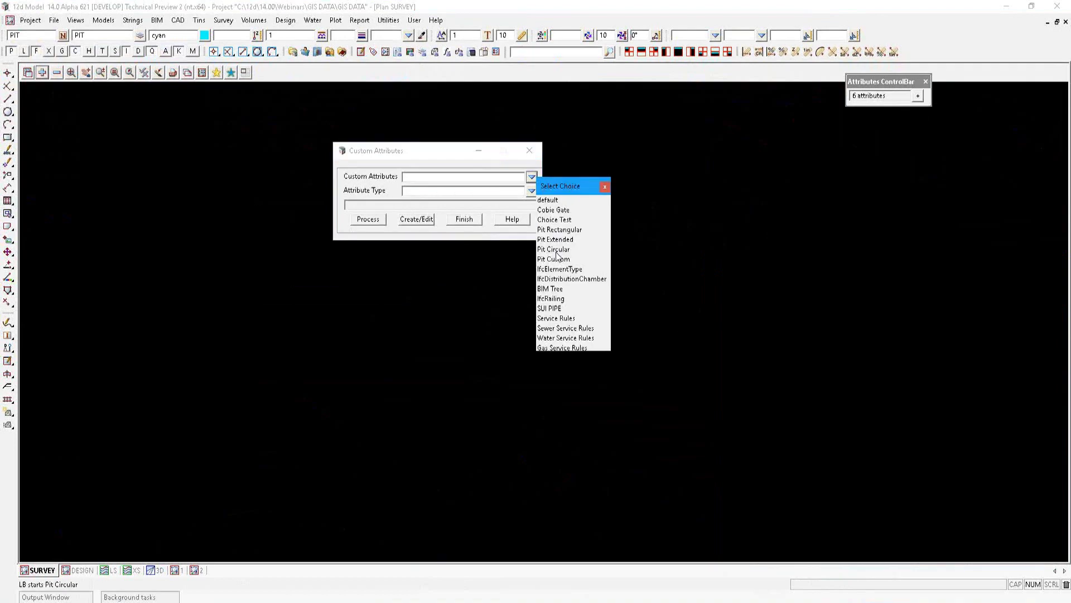
Step: Start the Pit Circular custom attributes with attribute type String and pick the pit string as the data to set
left_click(553, 249)
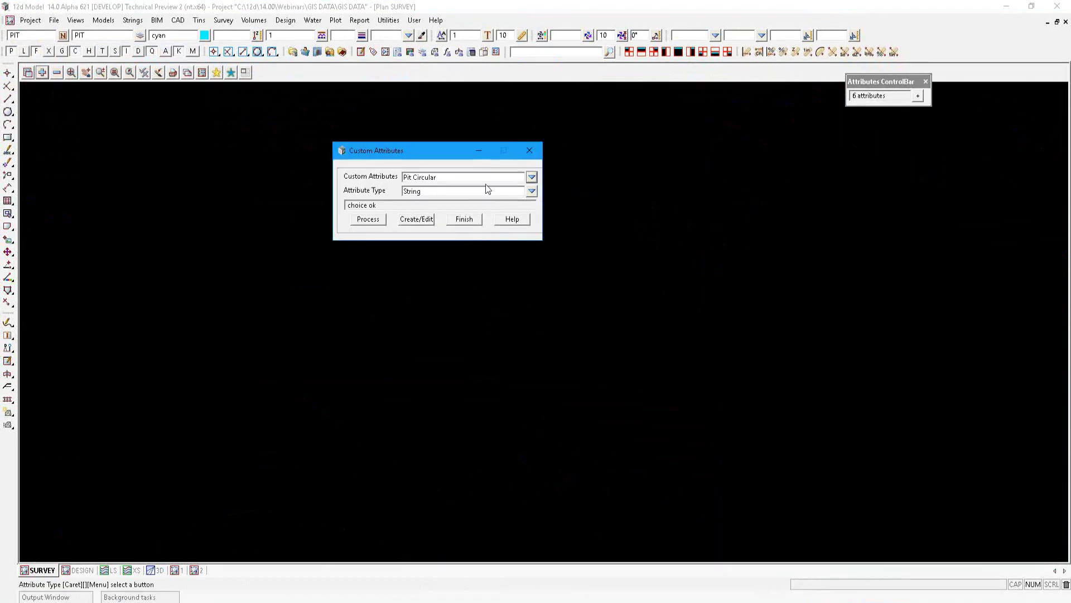
left_click(533, 192)
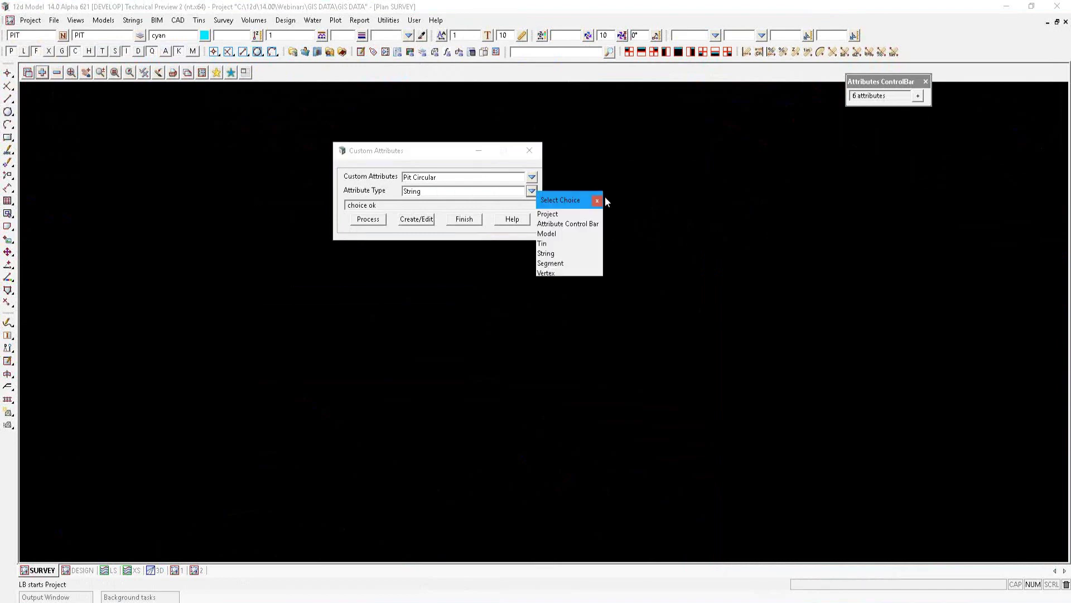
left_click(362, 222)
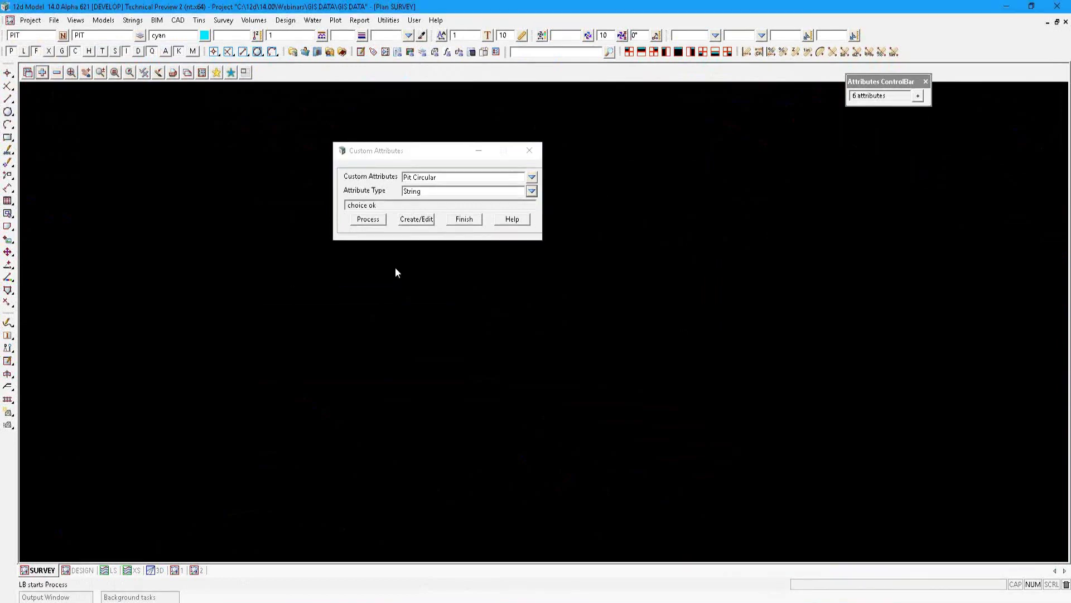
left_click(396, 268)
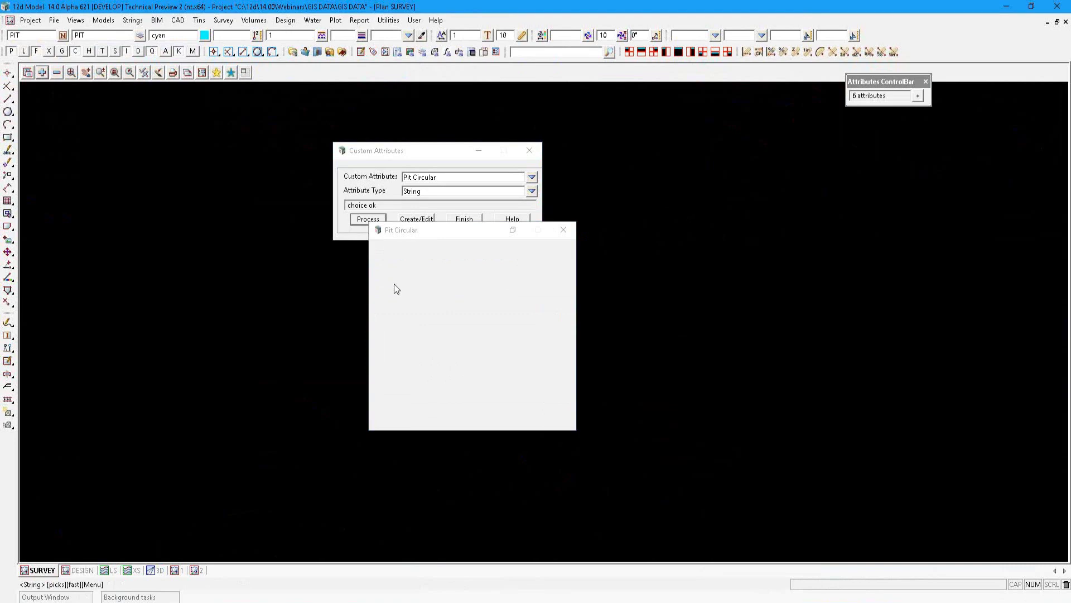
left_click(674, 343)
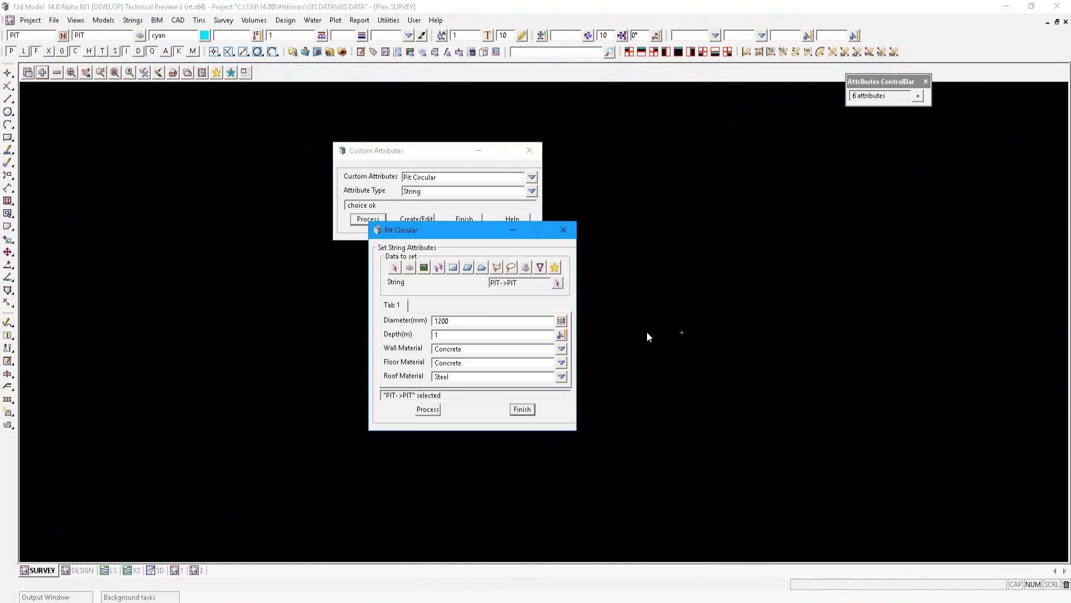
left_click(681, 331)
Step: Set the pit's roof material to PVC and process the Pit Circular attributes
left_click(562, 377)
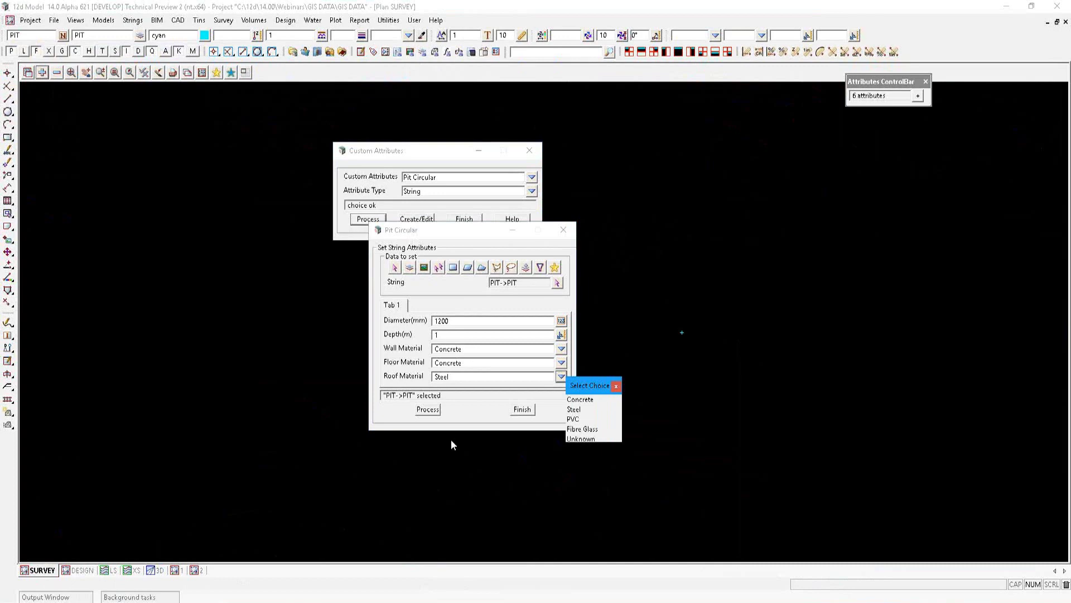
left_click(574, 419)
left_click(430, 414)
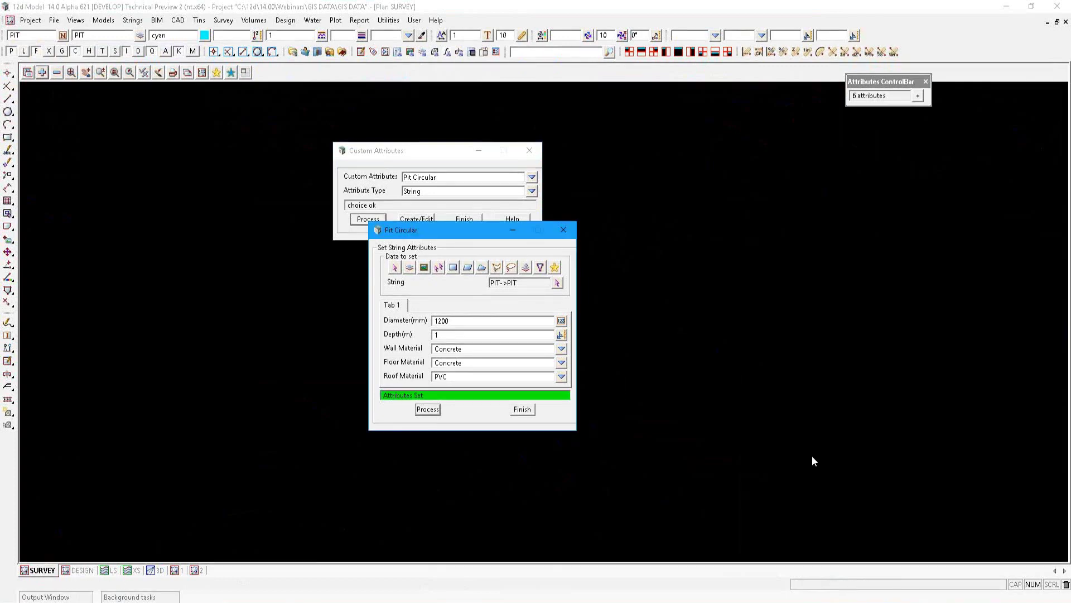
Step: Reopen the pit's string attributes and check the KML group for the roof material
key("ctrl+a")
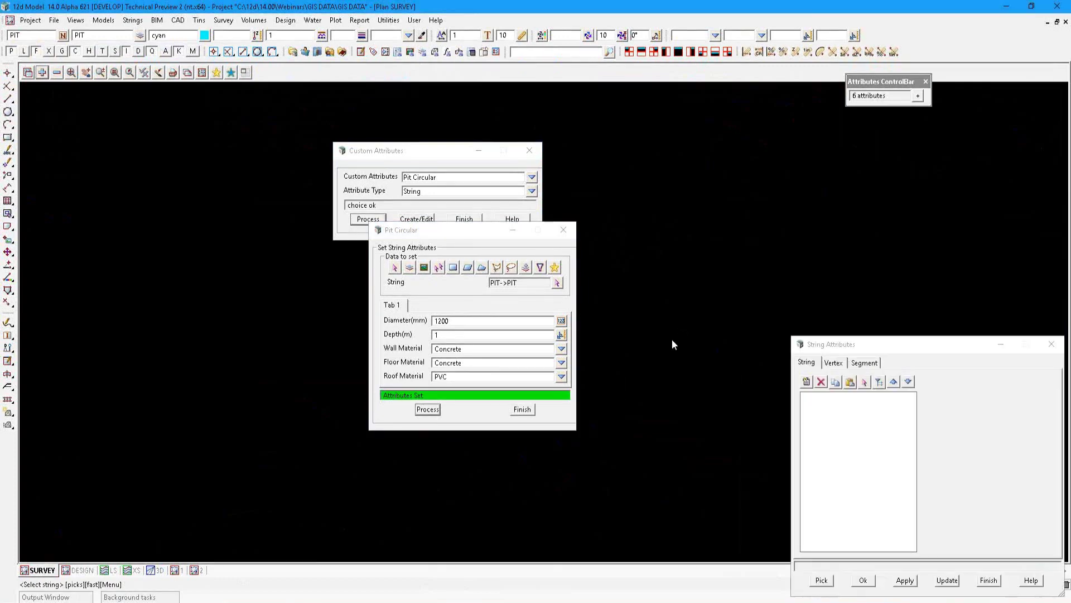
left_click(668, 343)
left_click(670, 348)
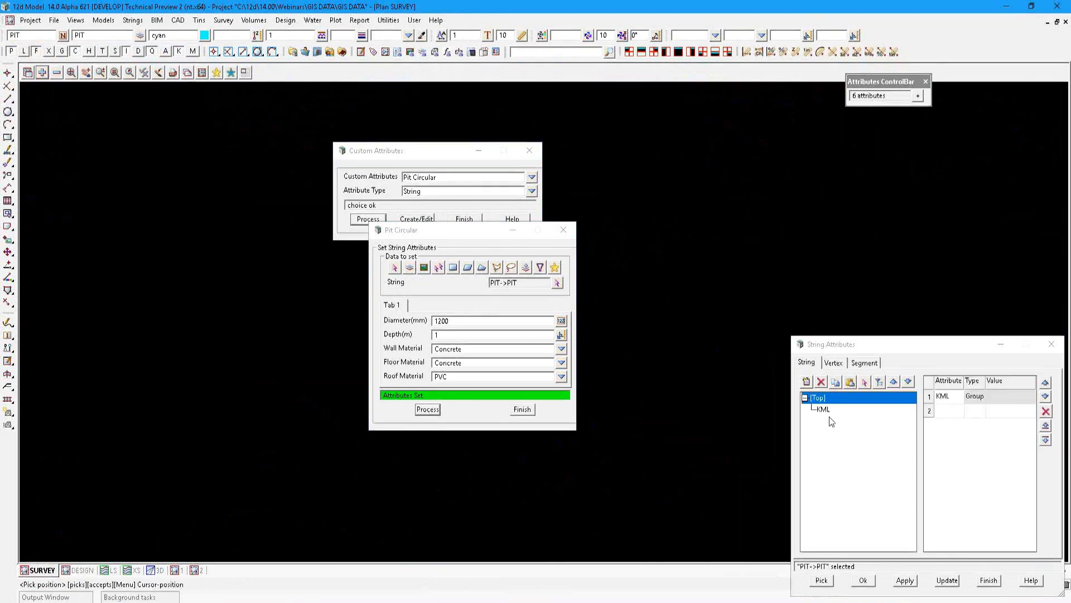
left_click(824, 410)
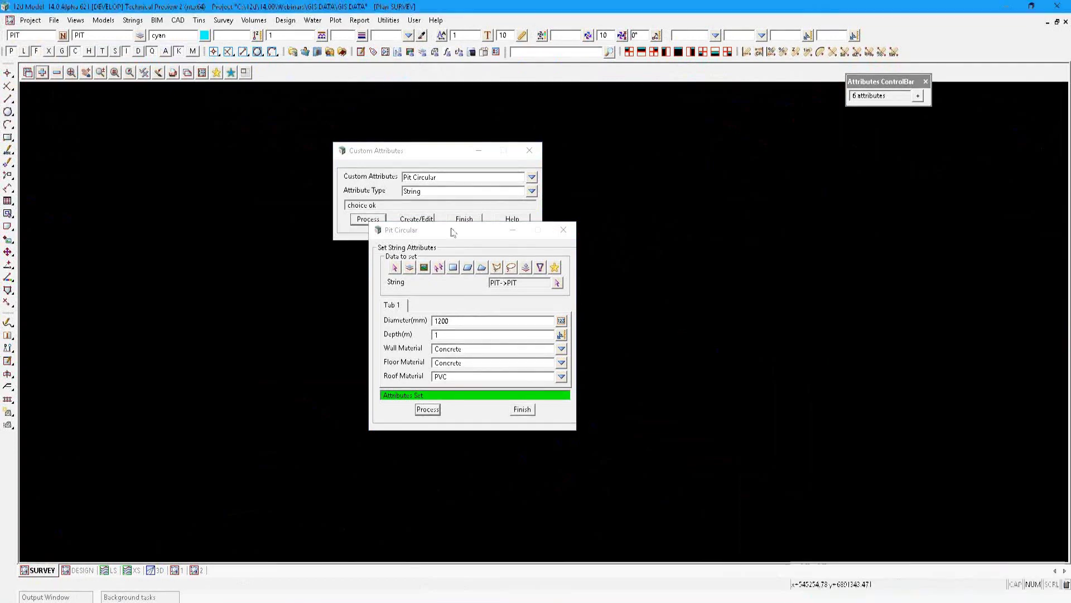
Step: Open the Pit Circular custom attribute definitions for editing and review the list of available custom attribute groups
left_click_drag(450, 230, 395, 302)
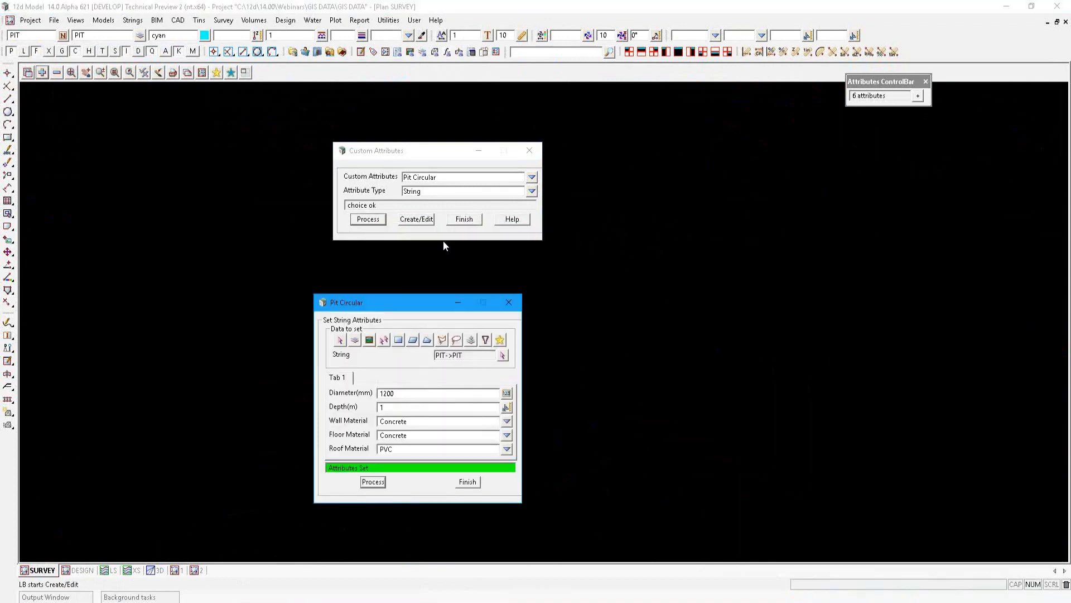
left_click(417, 218)
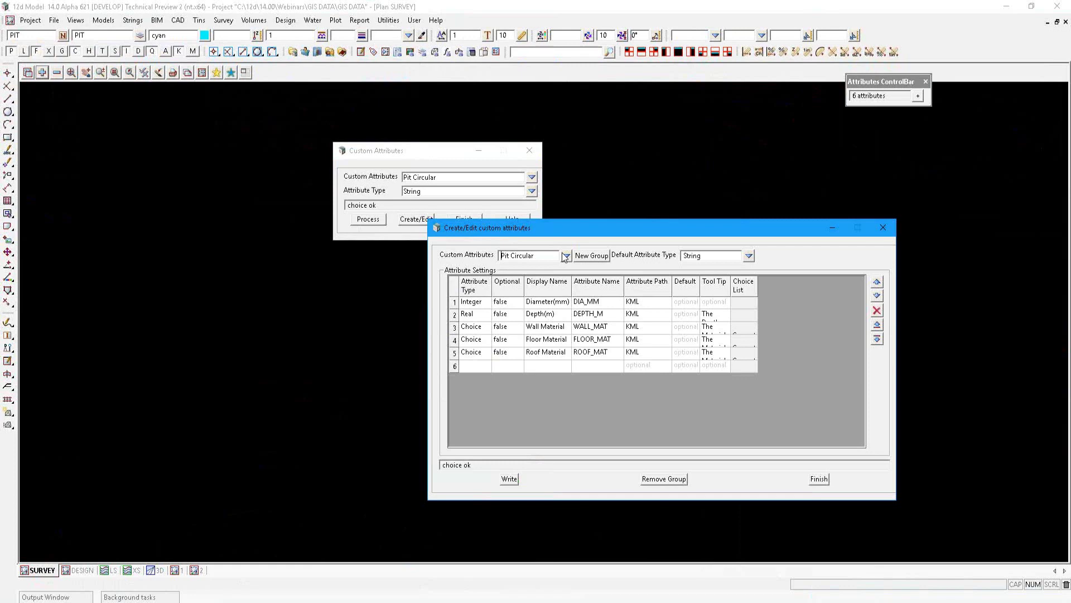
left_click(566, 256)
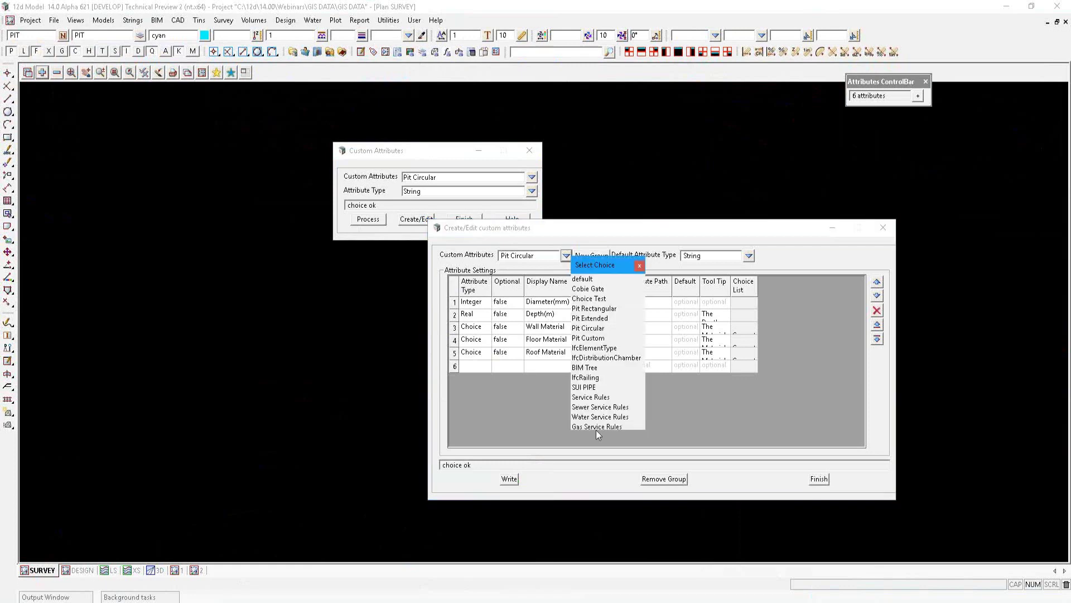
left_click(640, 267)
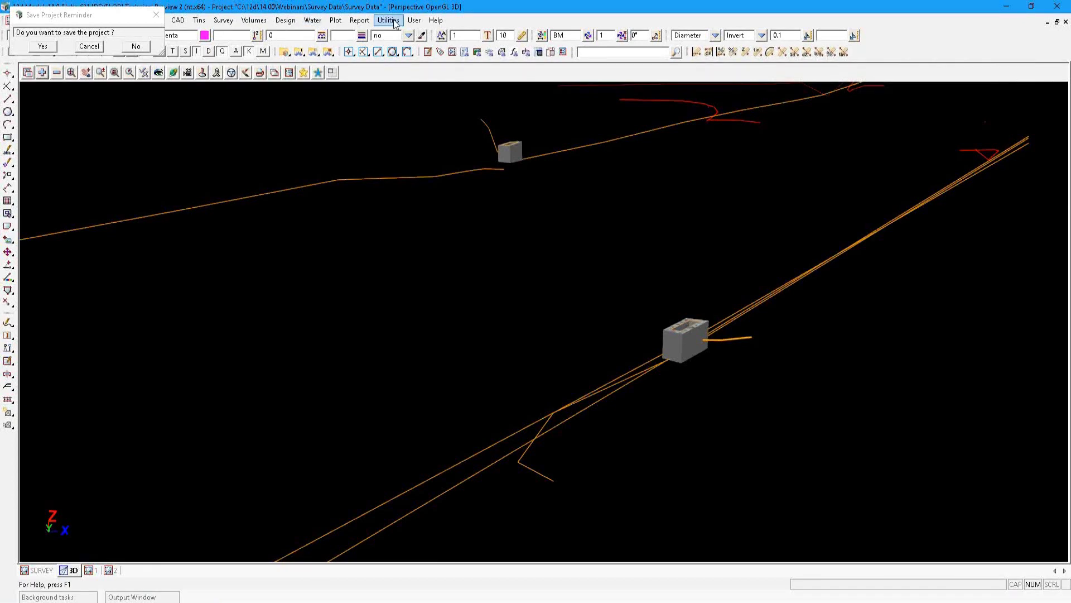
Step: Start translating points by attribute depth and set the attribute name to DepthBGL, copied from the communications string's vertex attributes
left_click(389, 21)
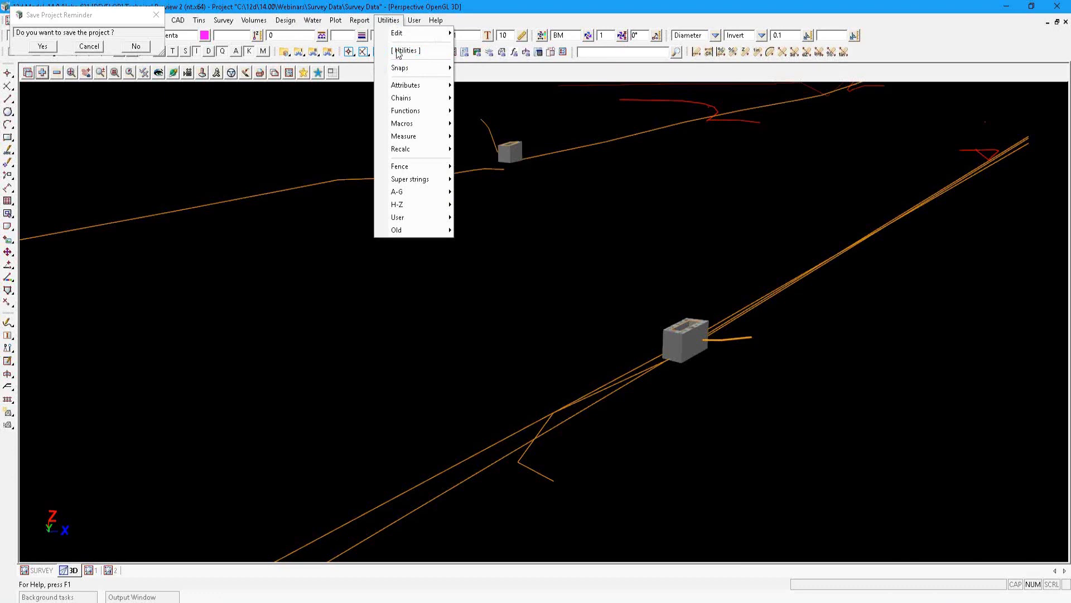
mouse_move(421, 93)
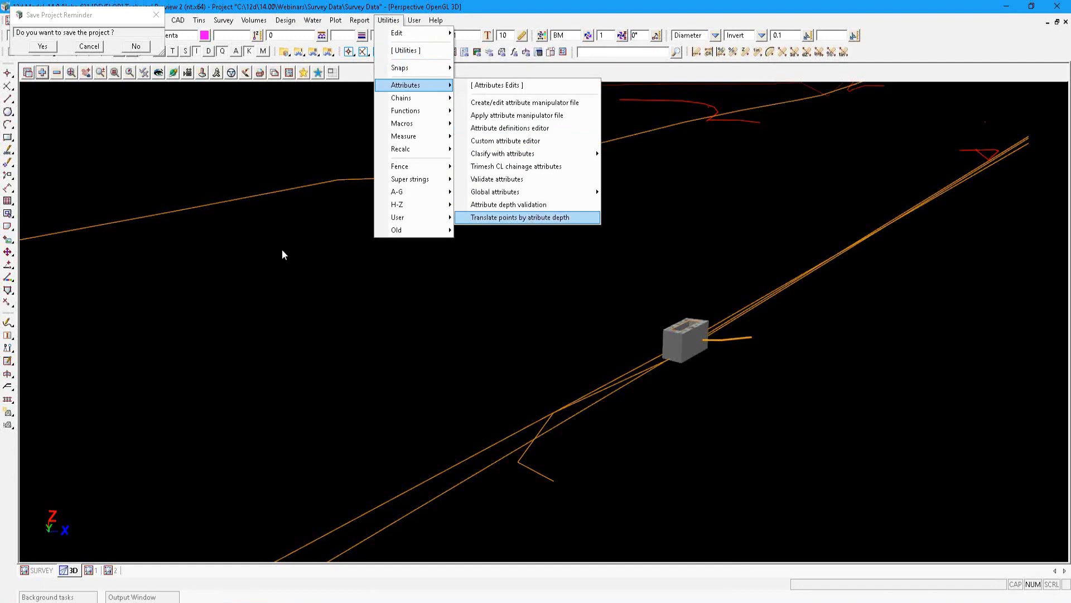
key("Return")
left_click_drag(326, 206, 552, 162)
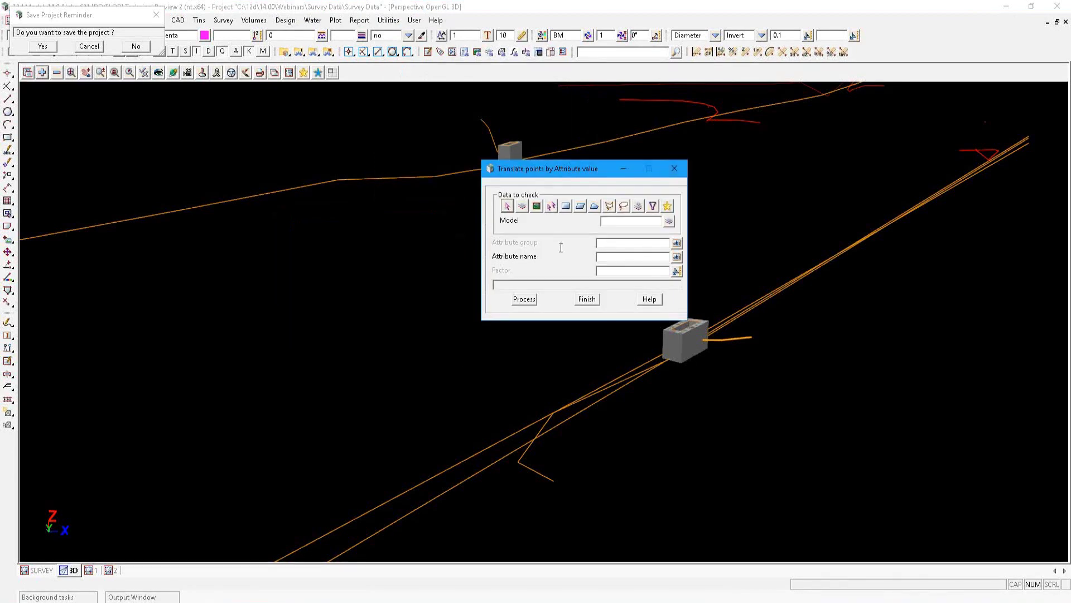
left_click(621, 258)
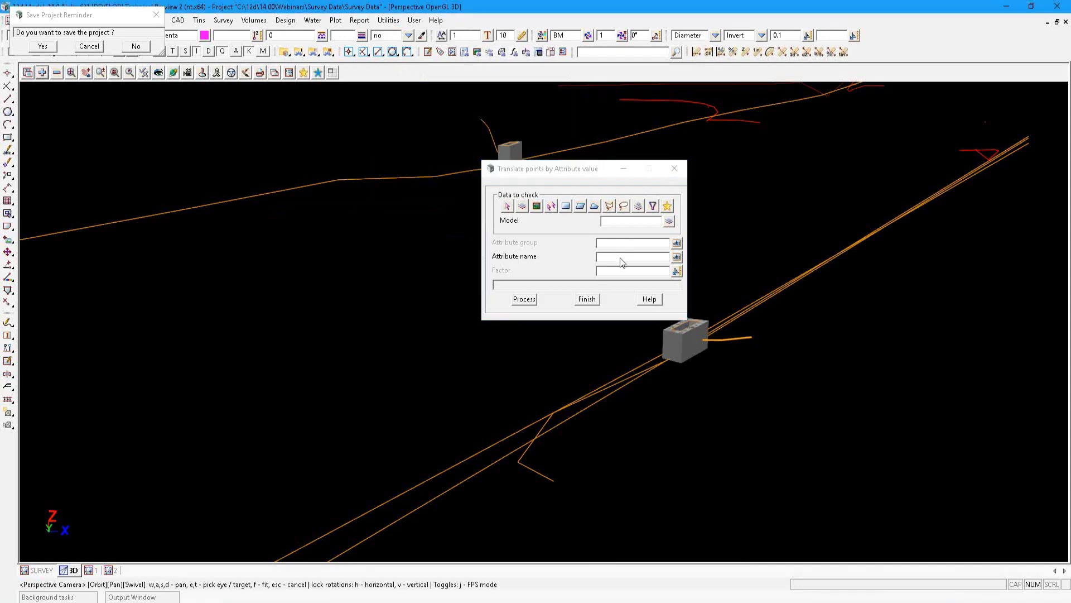
left_click(563, 481)
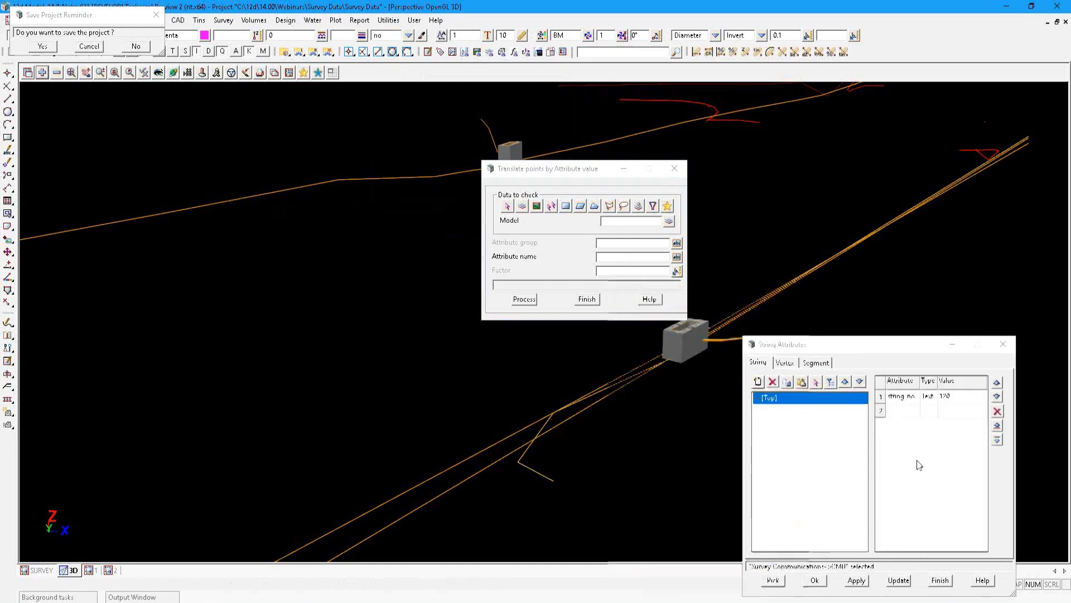
left_click(889, 480)
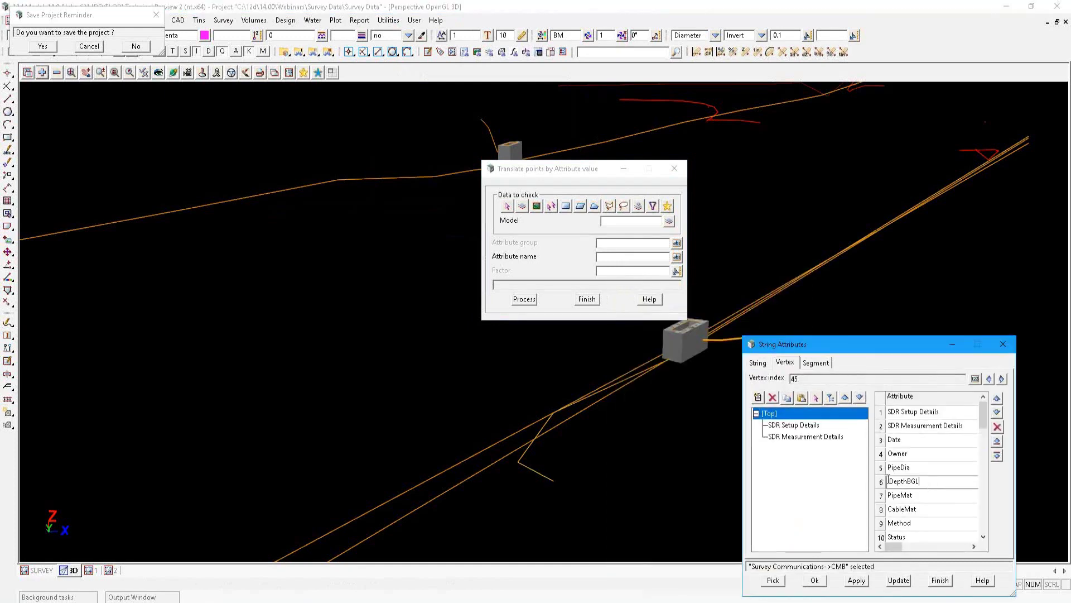
double_click(890, 481)
key("ctrl+c")
left_click(893, 485)
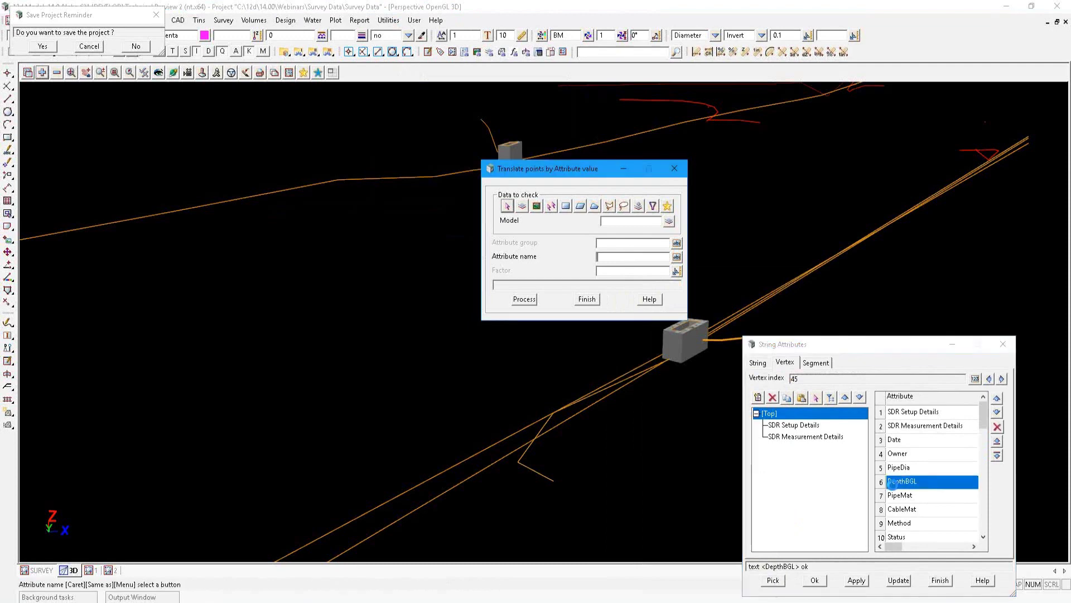
key("ctrl+v")
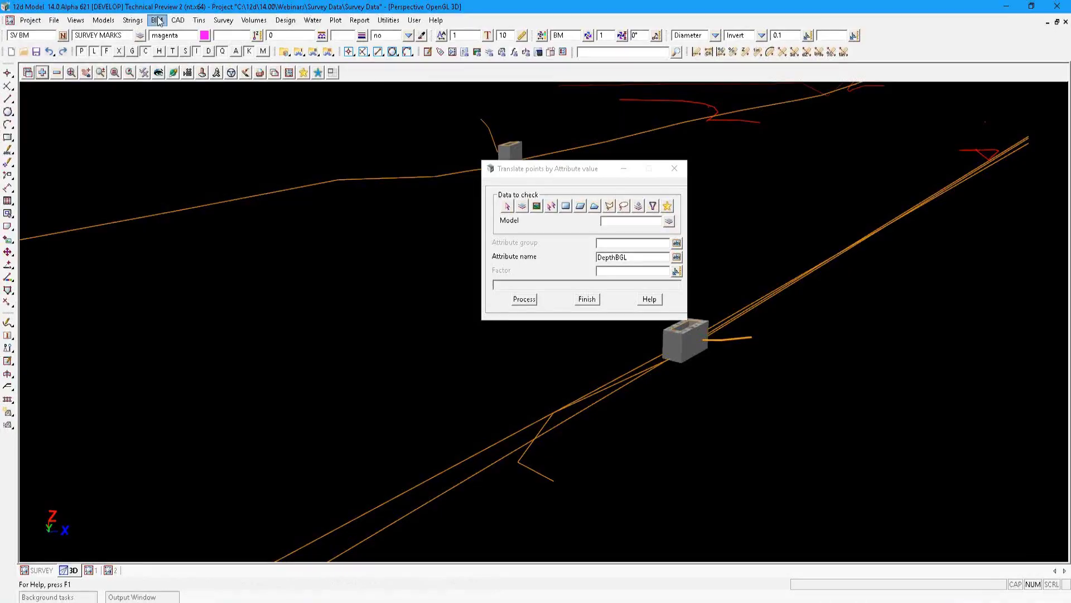
Step: Open the service clash rules and examine the clearance settings of the Water rule in the All Services set
left_click(158, 21)
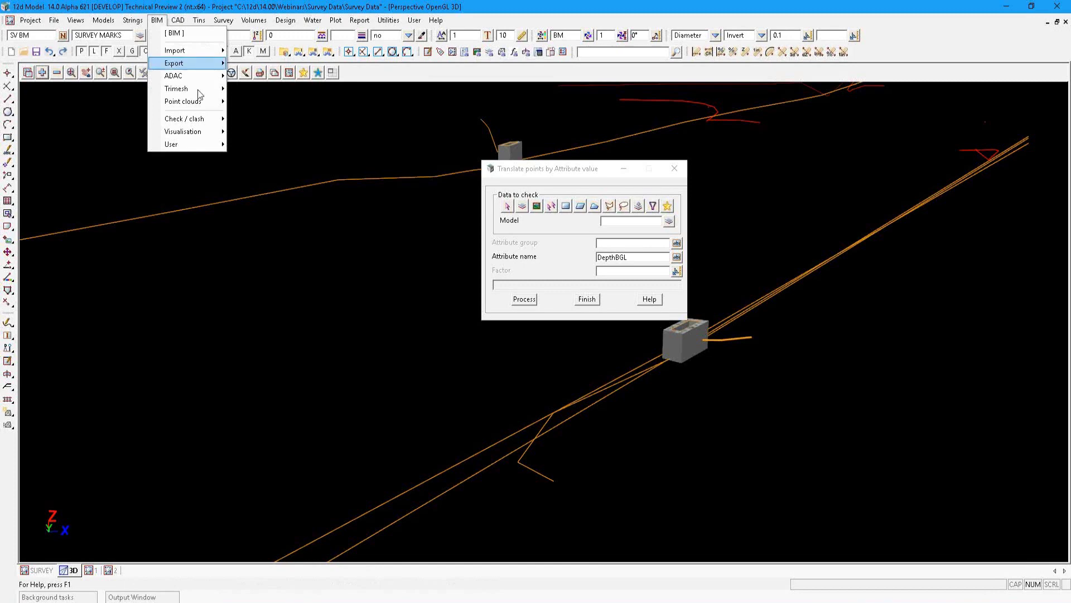
mouse_move(199, 92)
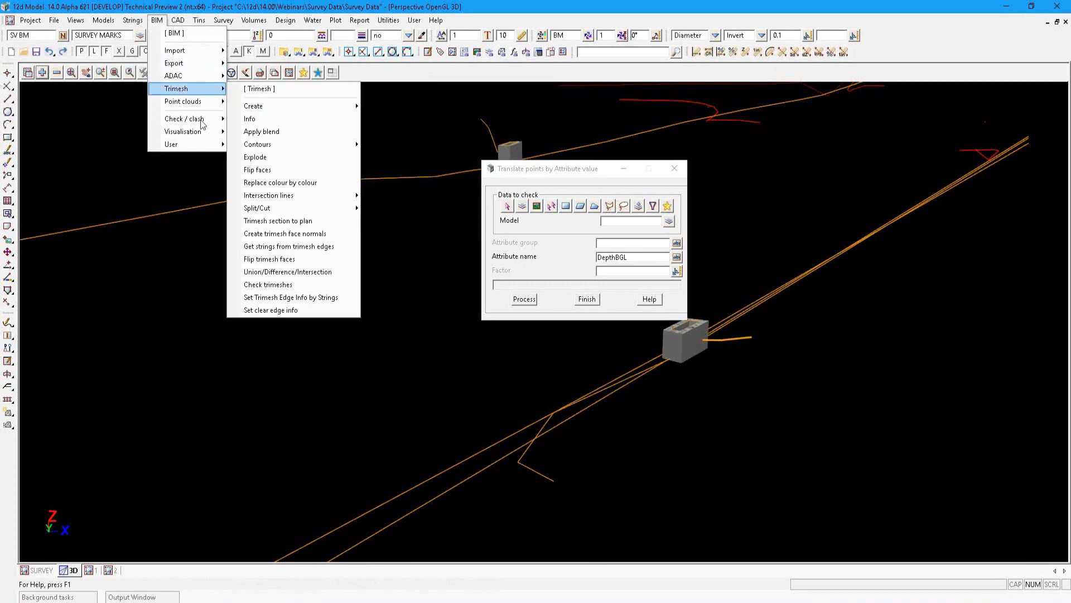
mouse_move(200, 120)
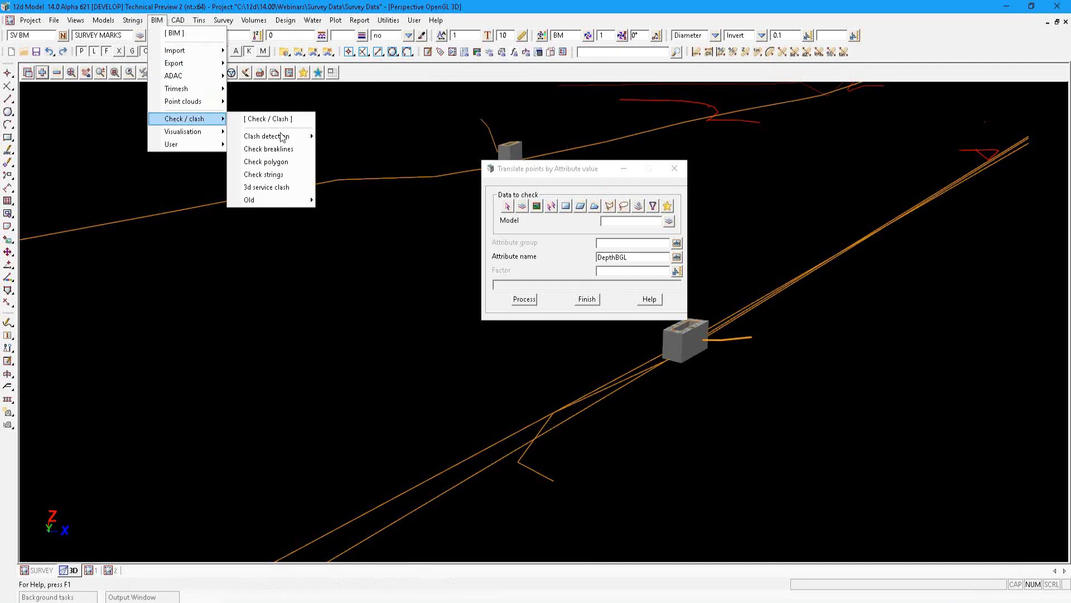
mouse_move(313, 137)
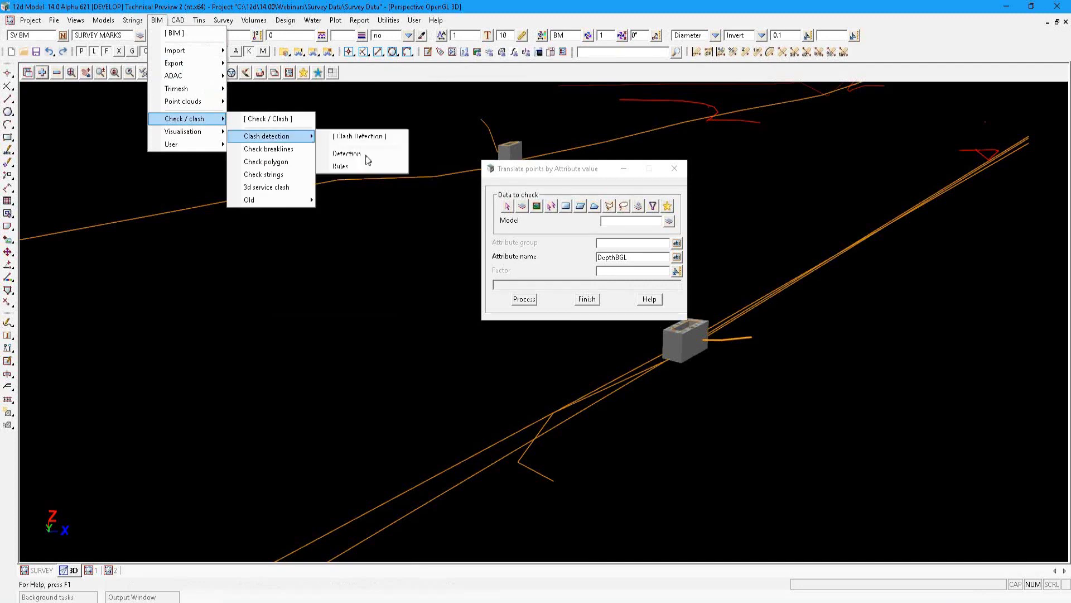
left_click(393, 138)
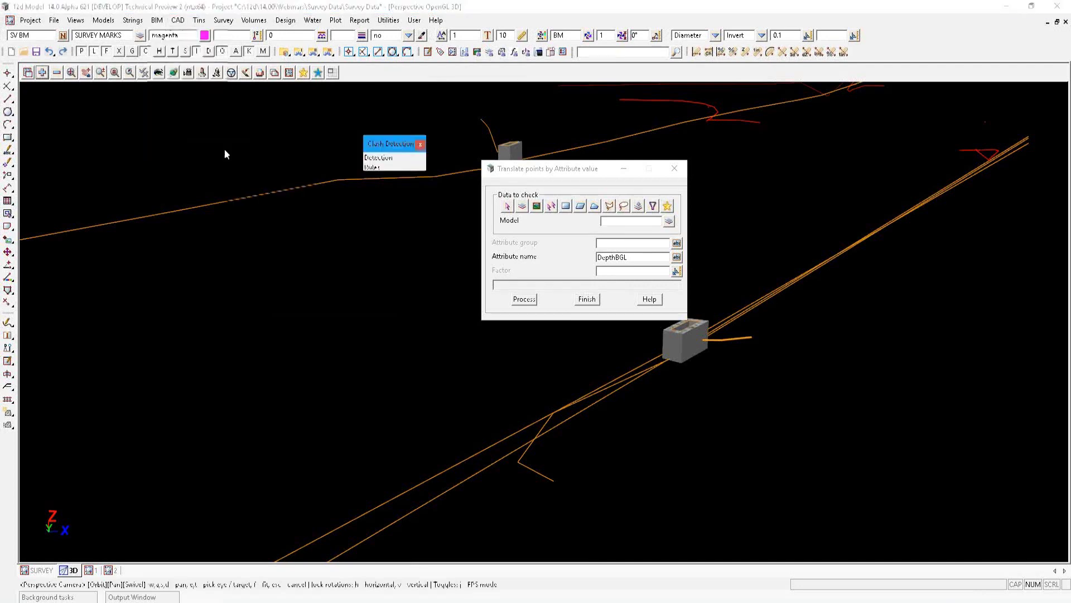
left_click_drag(379, 144, 225, 140)
left_click(224, 162)
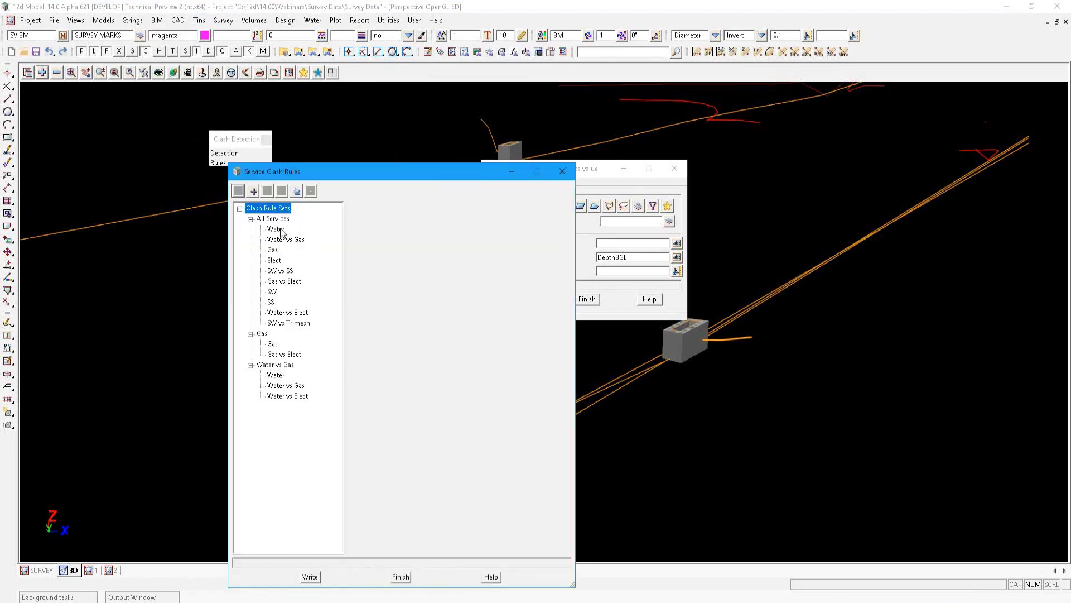
left_click(276, 230)
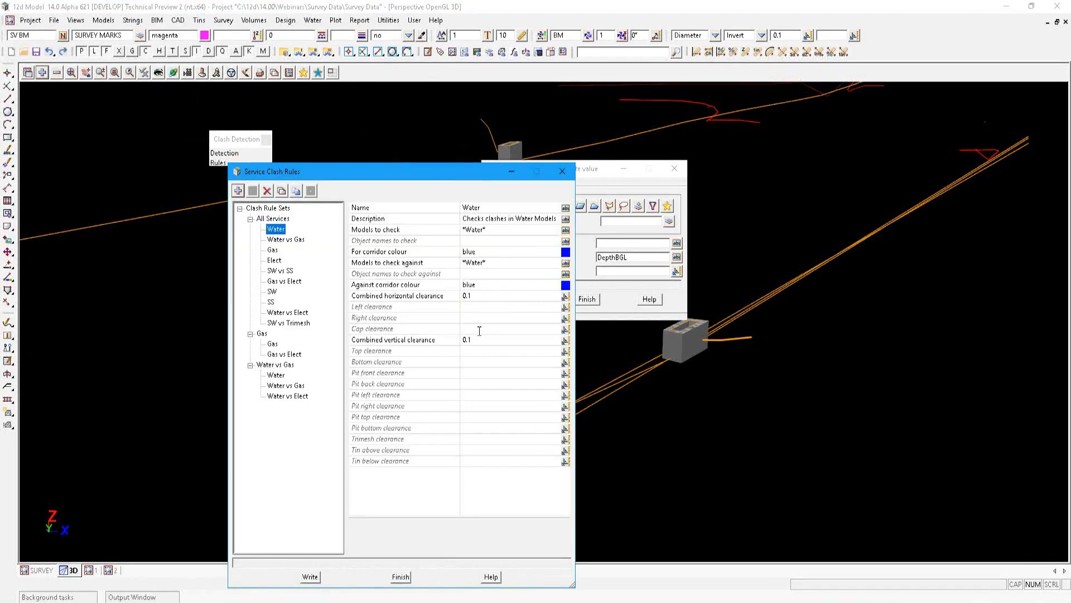
left_click(479, 320)
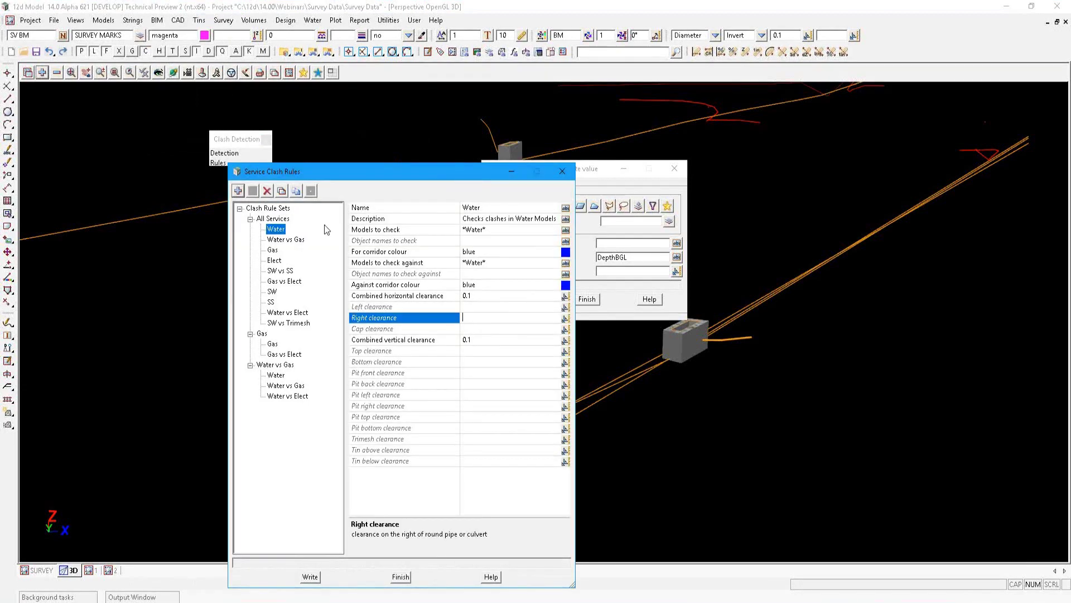
left_click(566, 176)
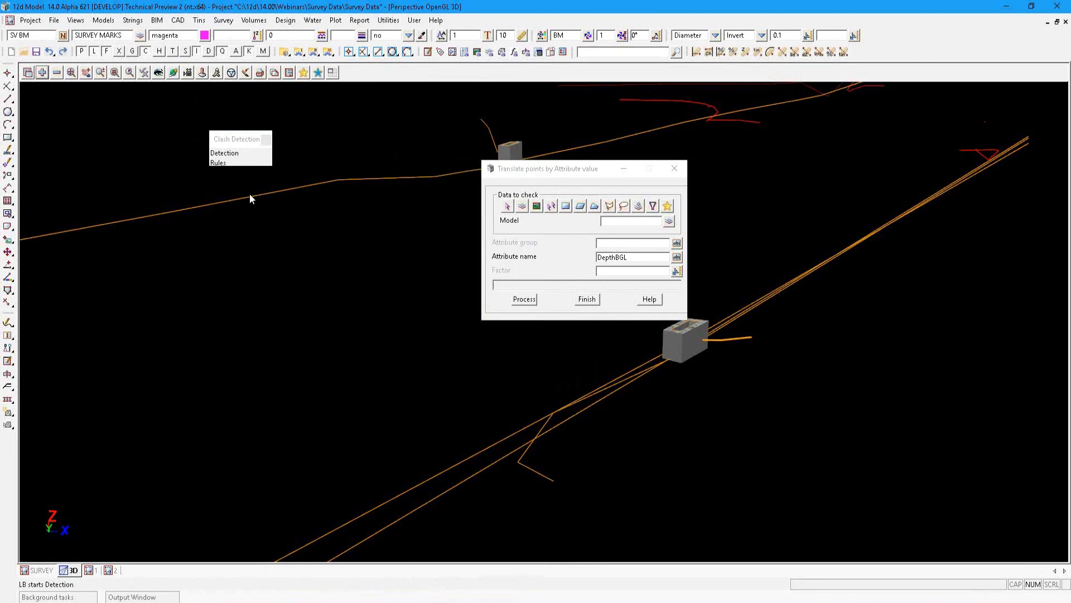
Step: Open Service Clash Detection to examine its data, rule set and report settings
left_click(250, 195)
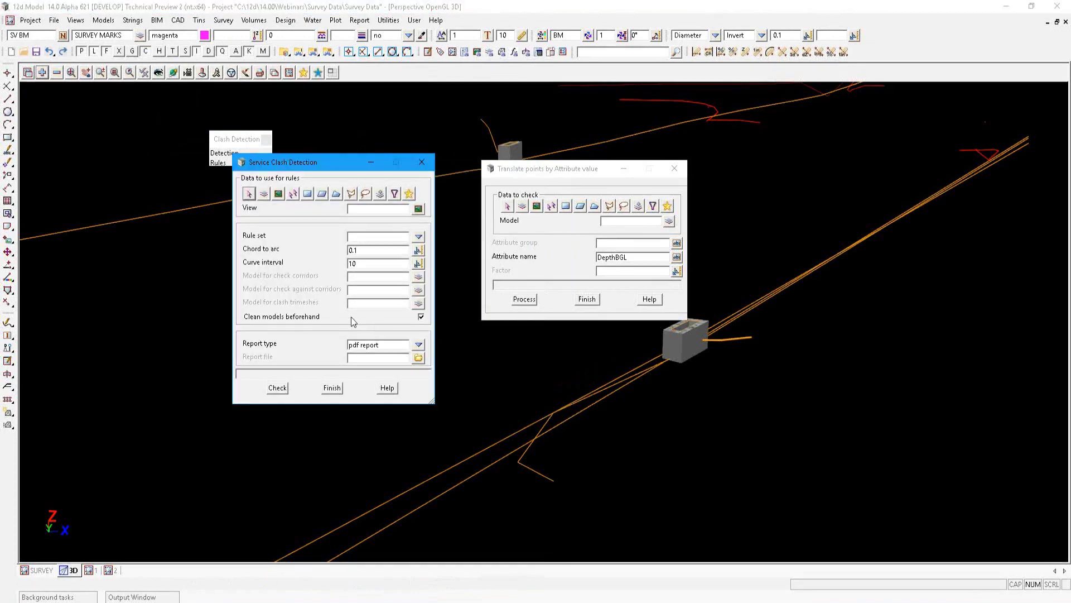